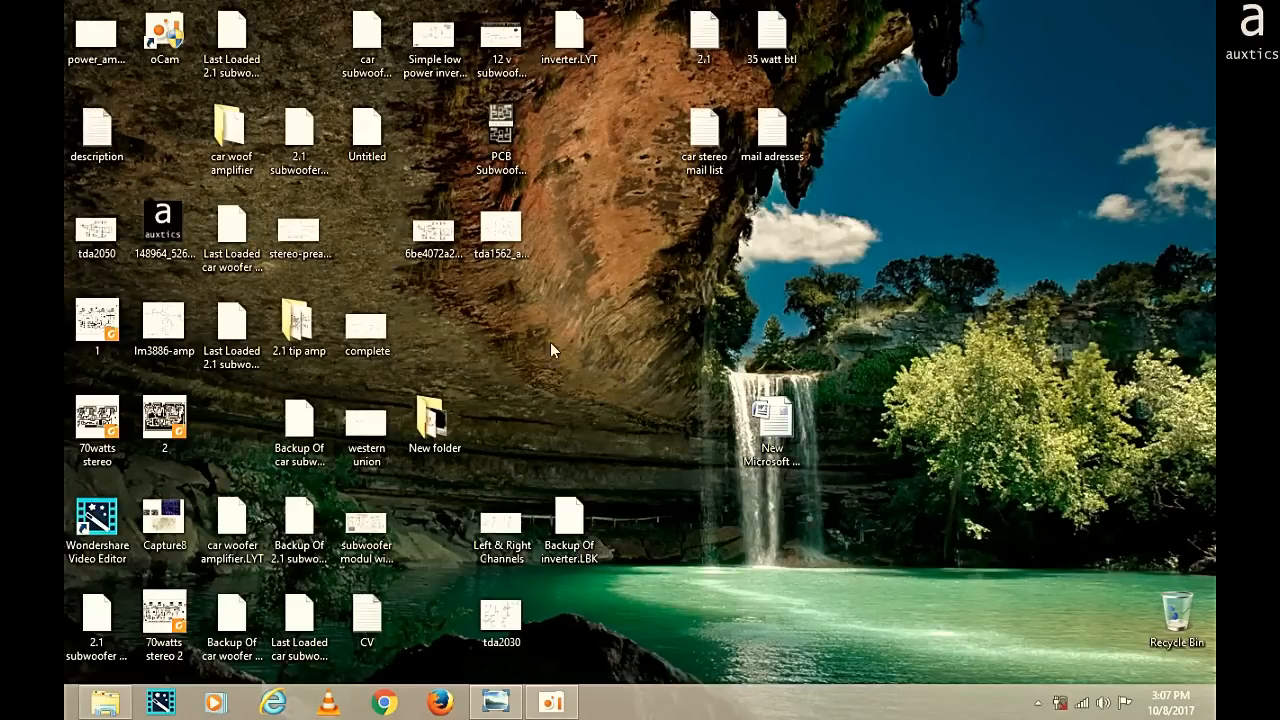
Launch the ARES PCB layout program from the Windows Start screen
key("super")
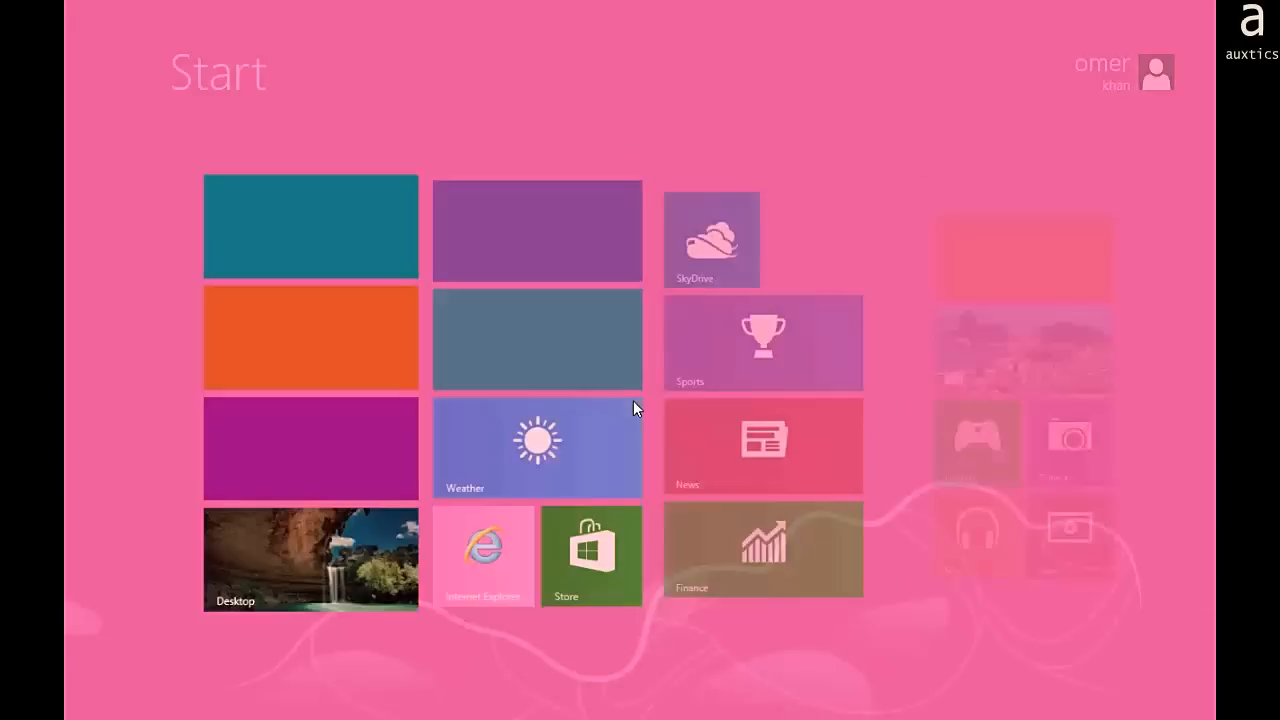
scroll(460, 673, "down", 5)
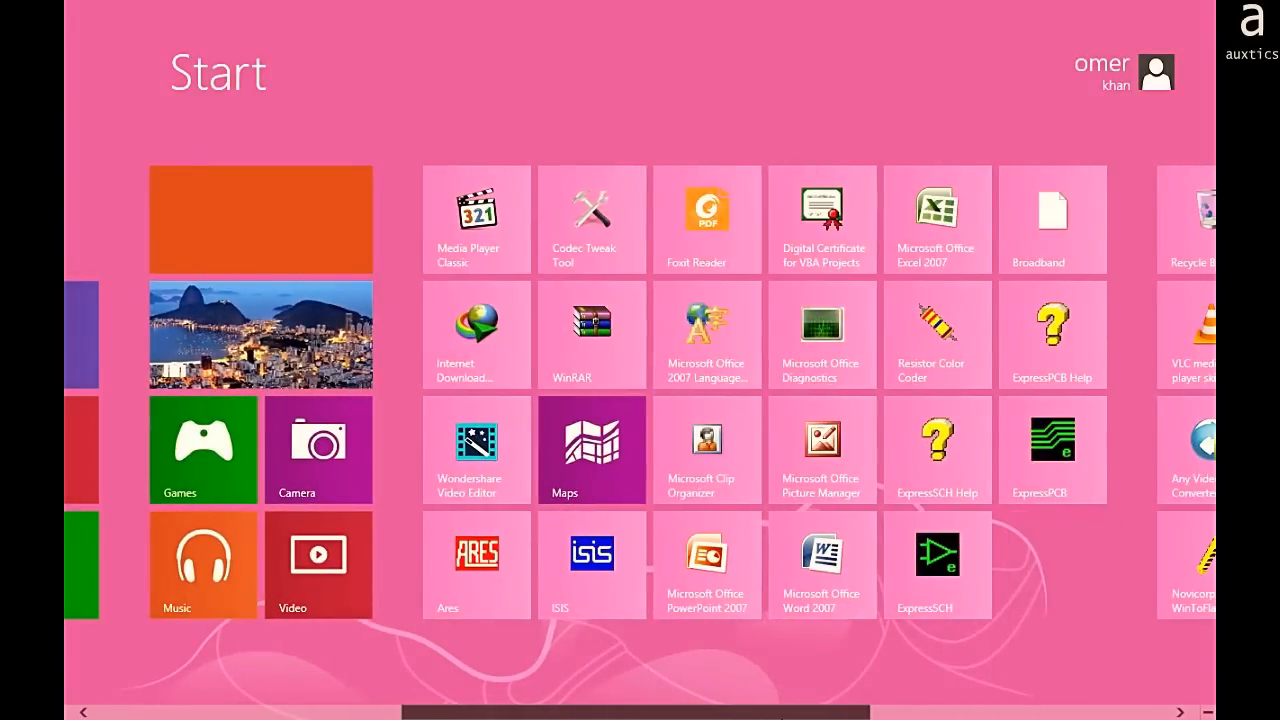
left_click_drag(782, 714, 830, 714)
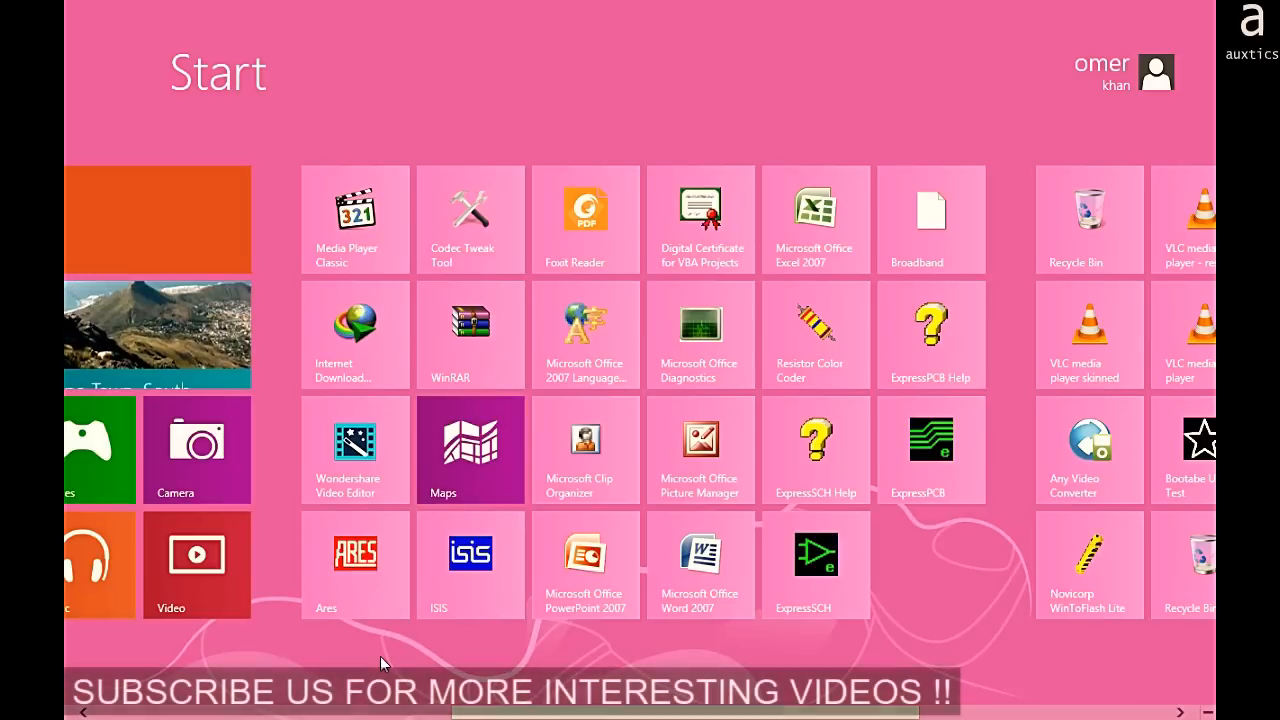
left_click(398, 585)
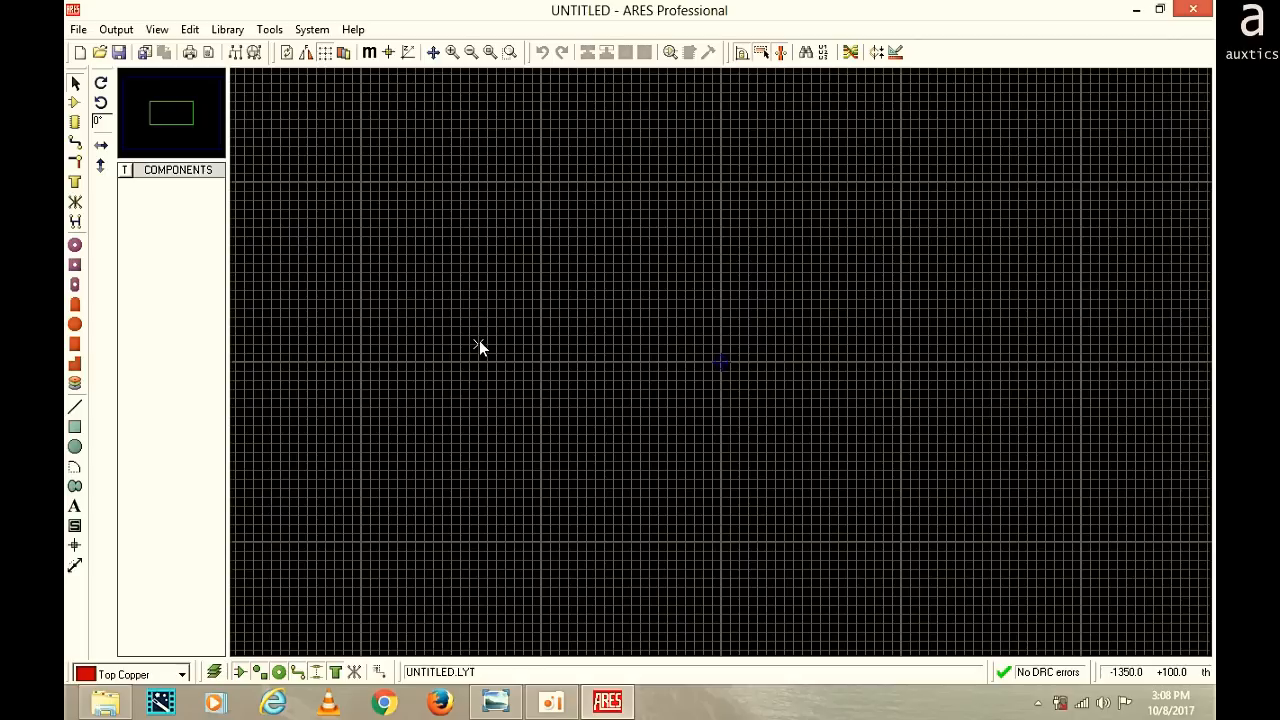
View the tda2030 amplifier schematic in Windows Photo Viewer and minimize it to return to the empty ARES layout
left_click(497, 703)
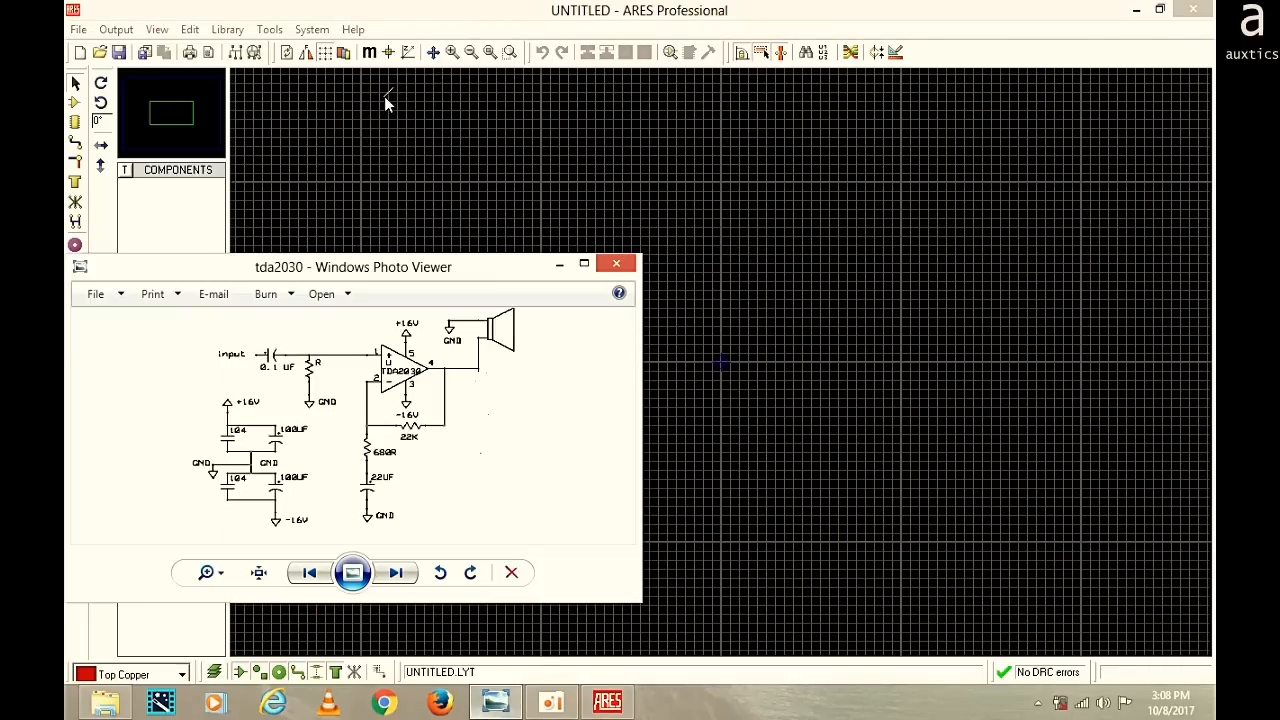
left_click_drag(407, 272, 590, 215)
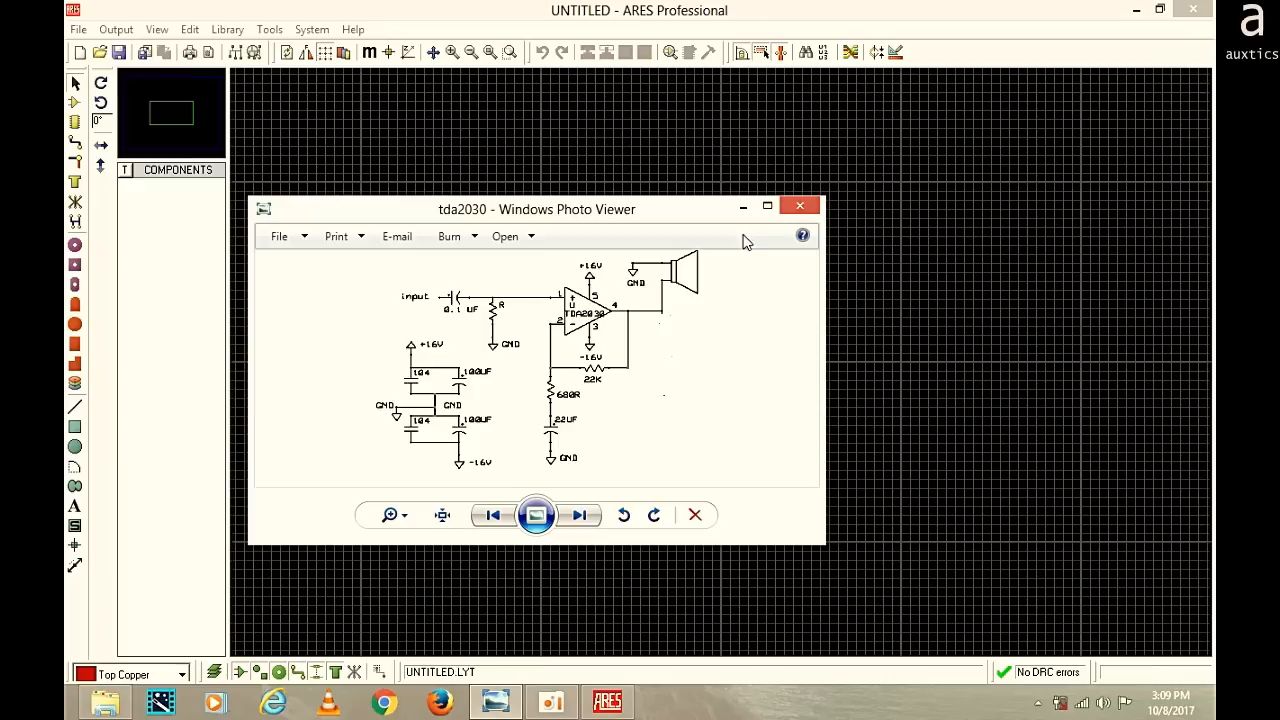
left_click(745, 207)
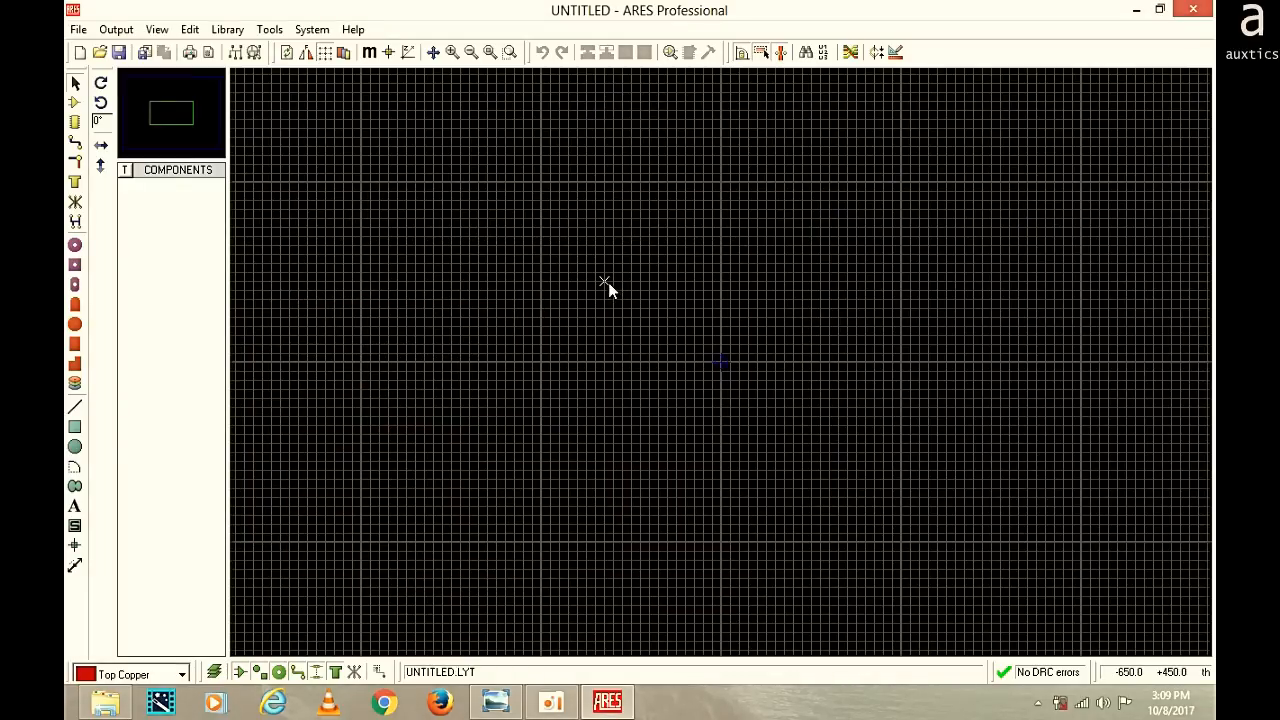
right_click(618, 218)
mouse_move(718, 223)
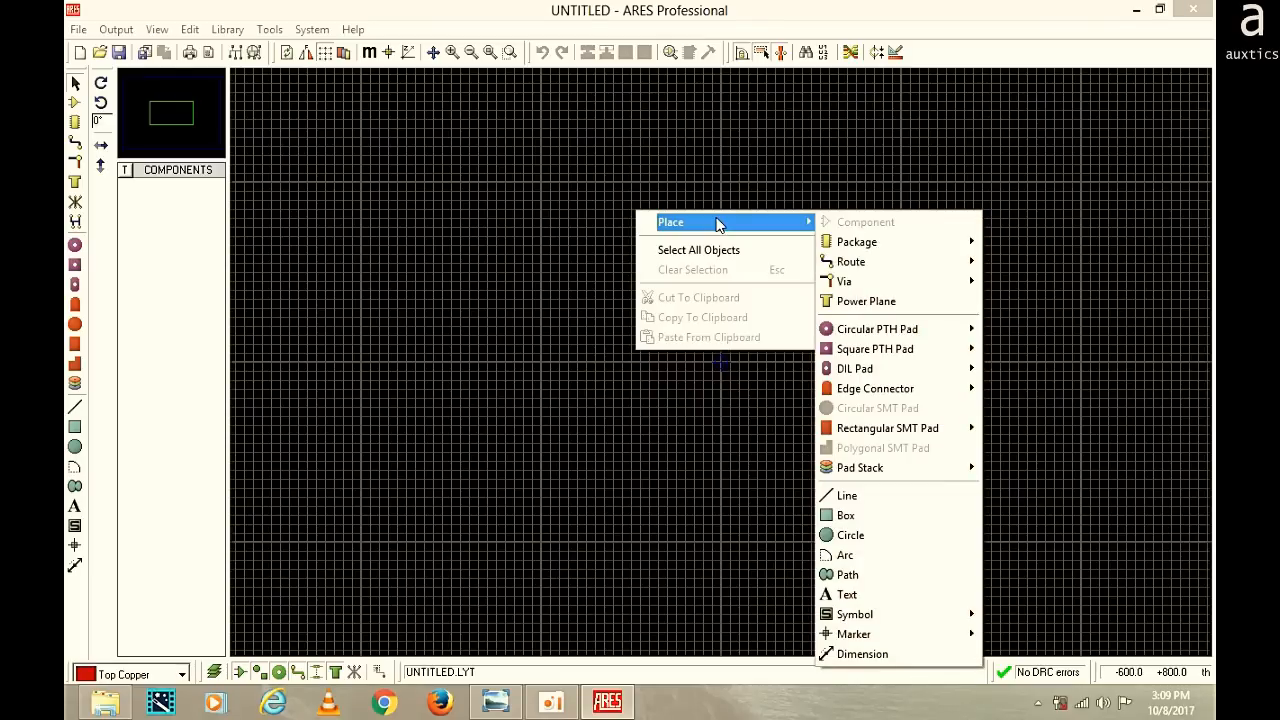
mouse_move(940, 243)
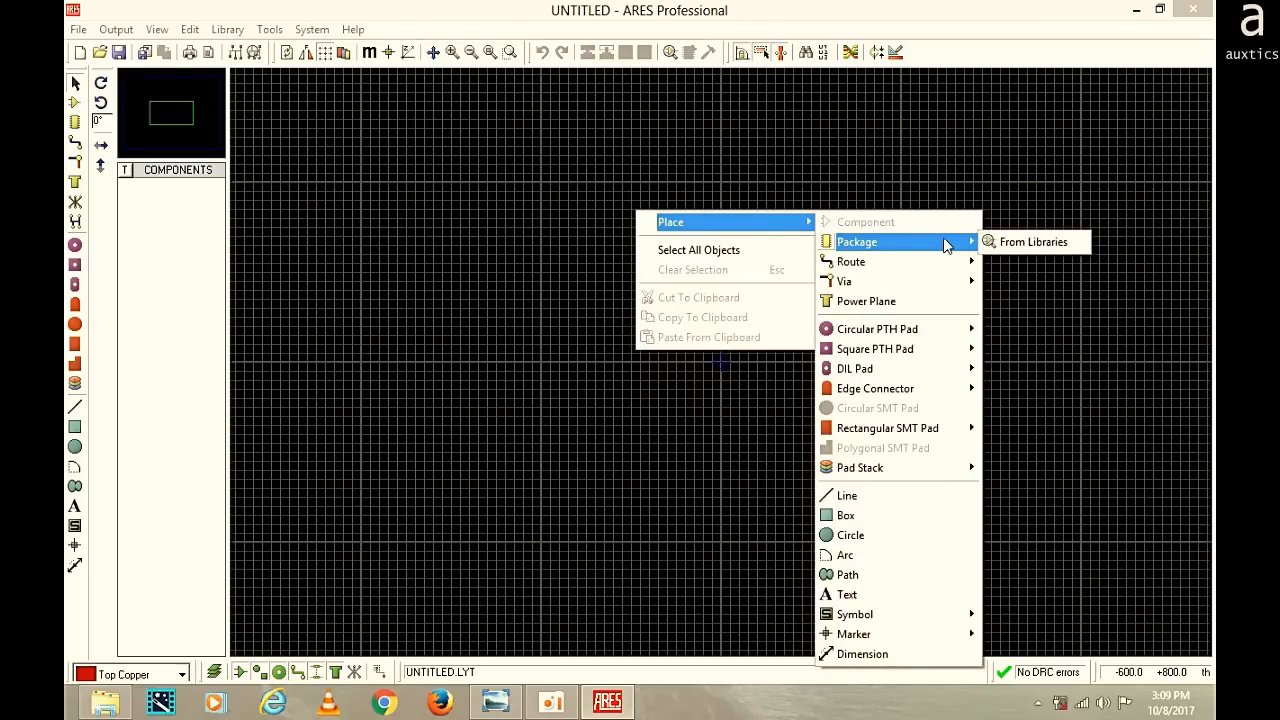
left_click(466, 214)
Add the PENTAWATT package from the libraries, under through-hole integrated circuits in the Miscellaneous sub-category
right_click(582, 215)
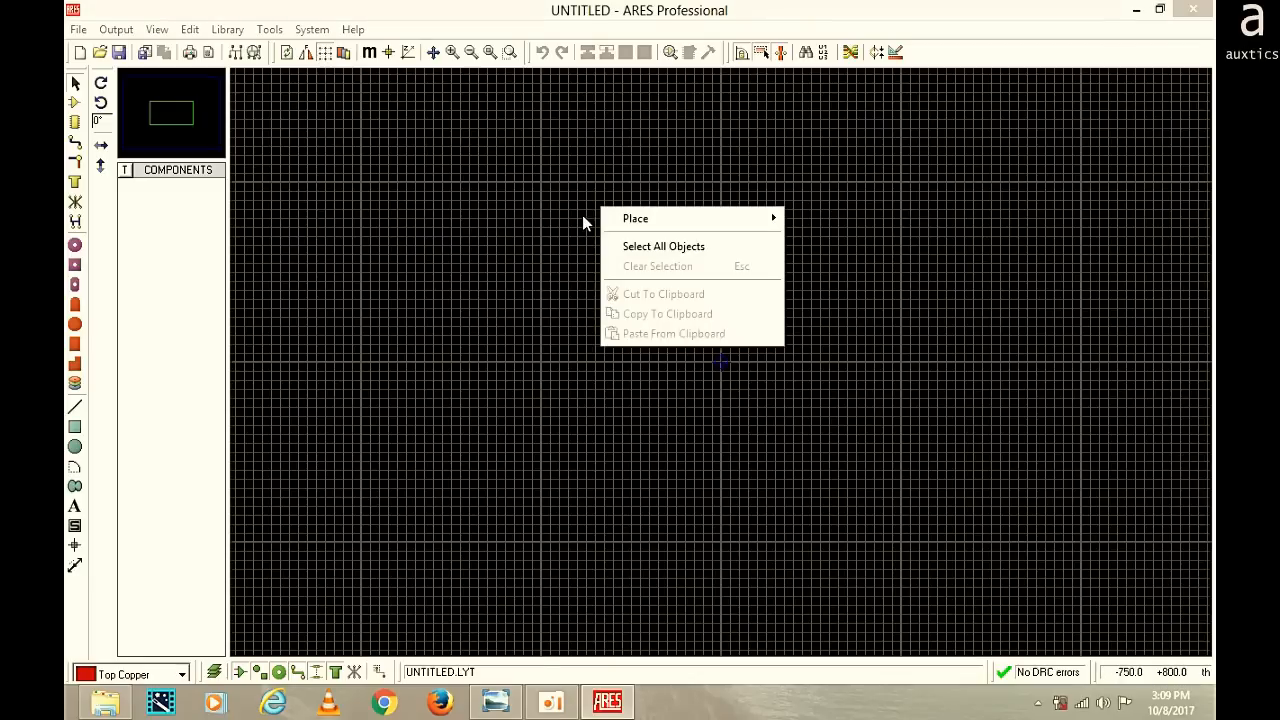
mouse_move(645, 220)
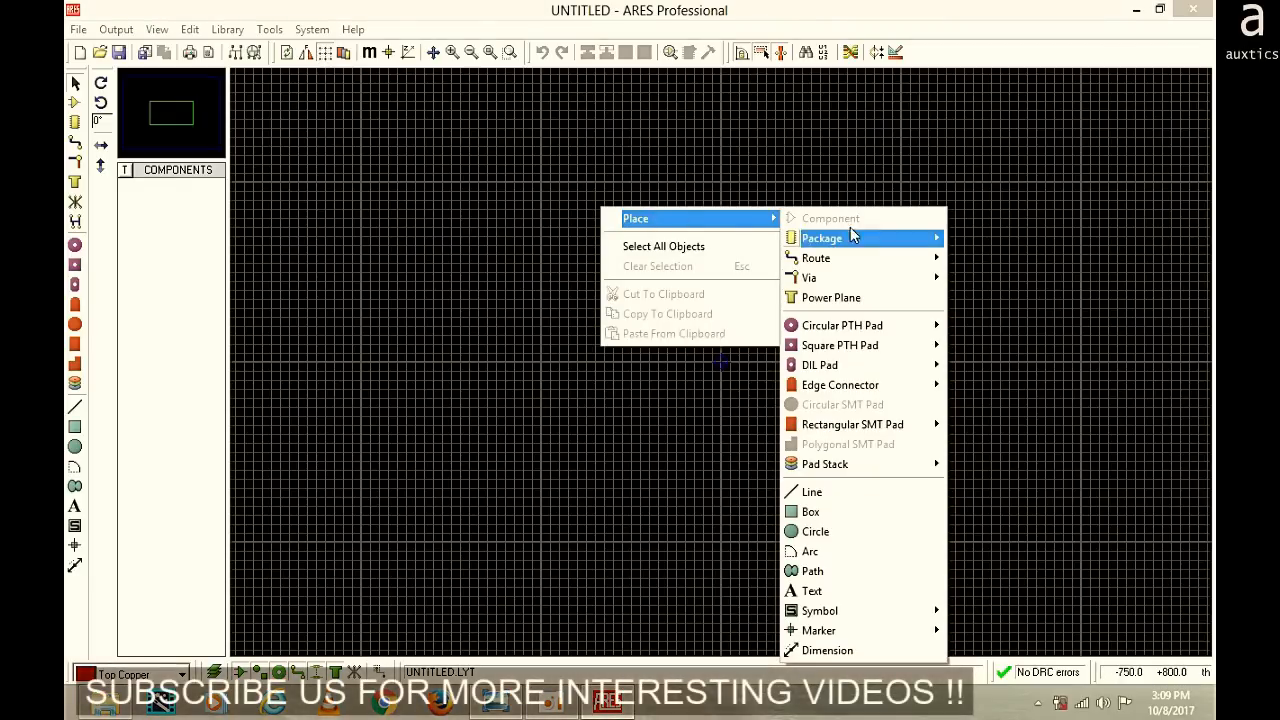
mouse_move(905, 253)
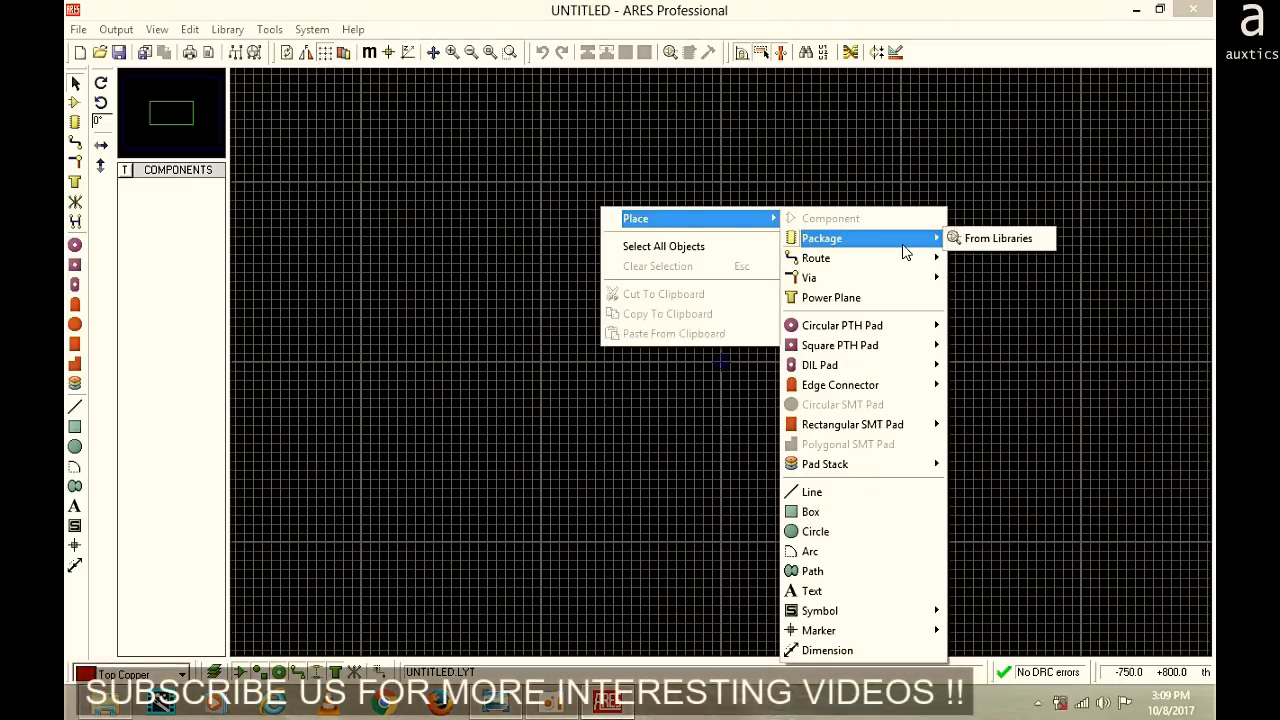
left_click(980, 247)
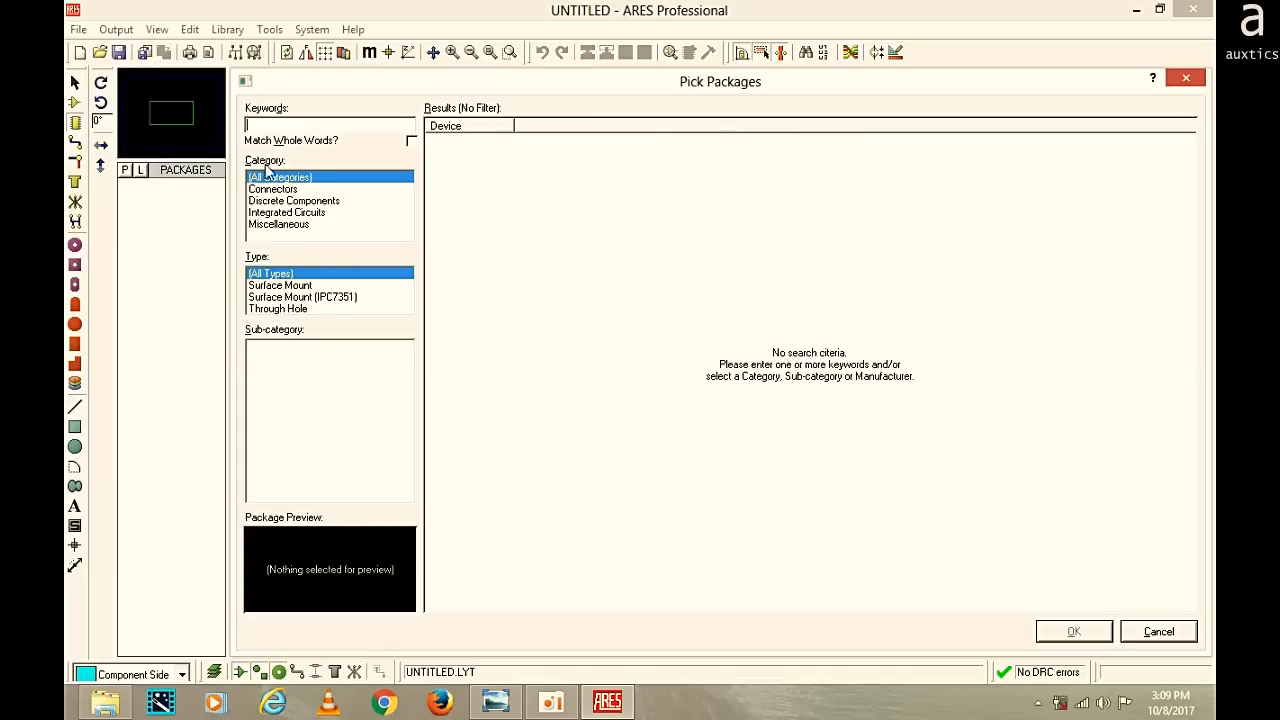
left_click(313, 214)
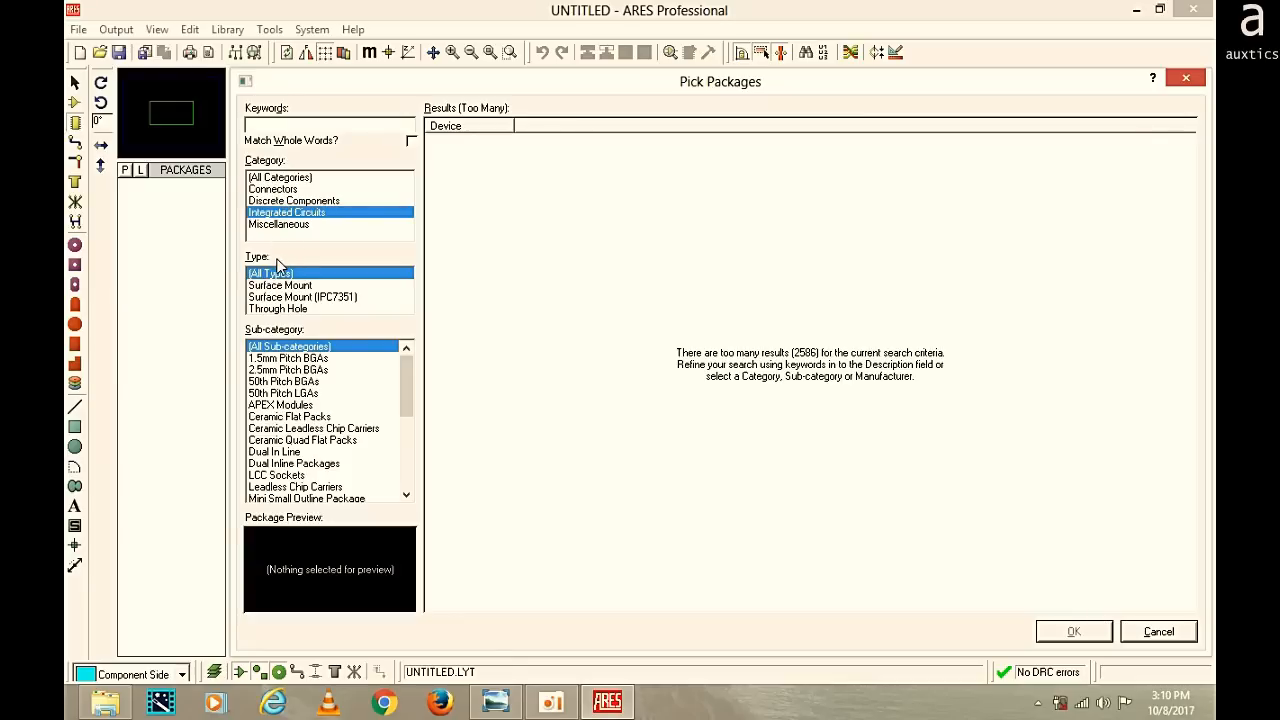
left_click(312, 311)
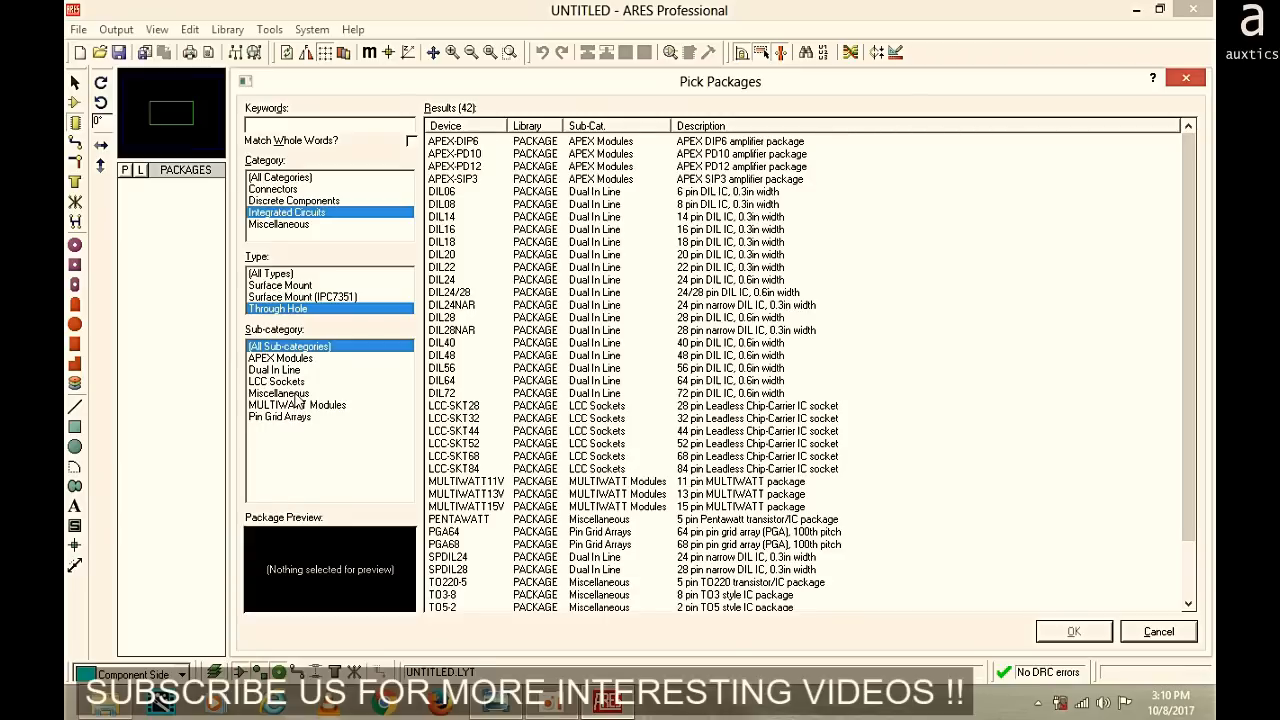
left_click(296, 395)
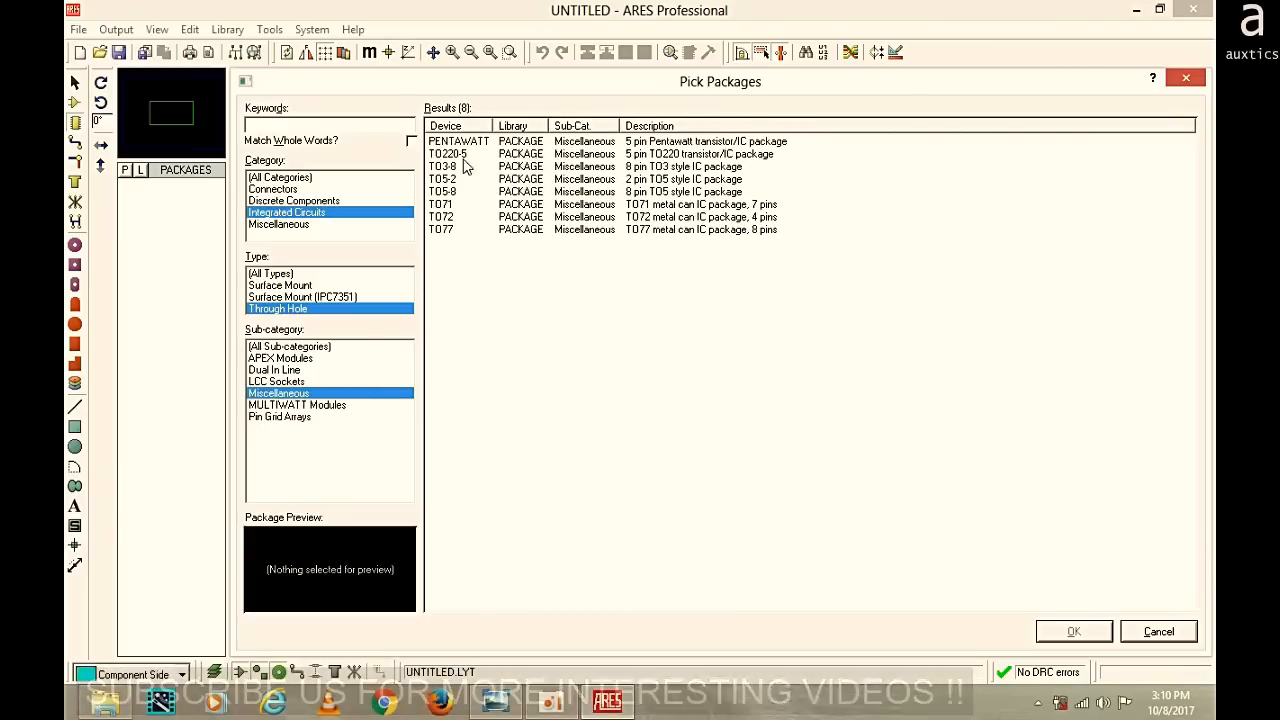
left_click(491, 143)
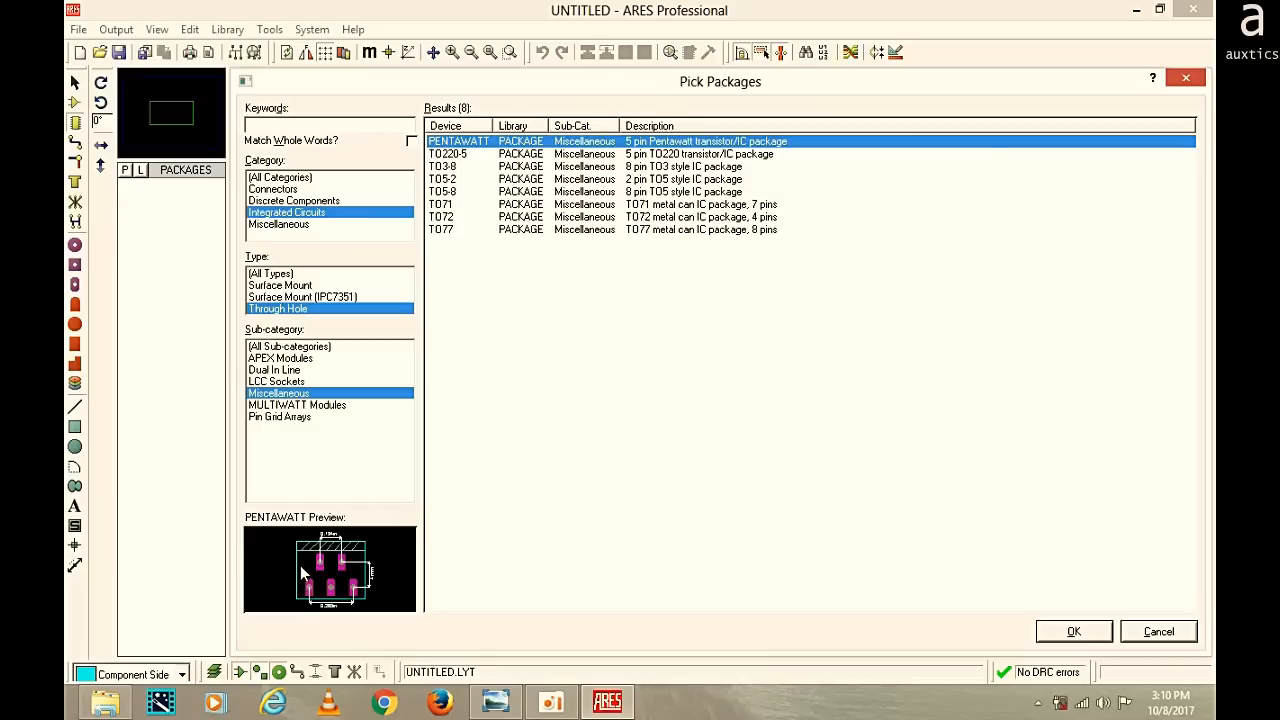
double_click(566, 146)
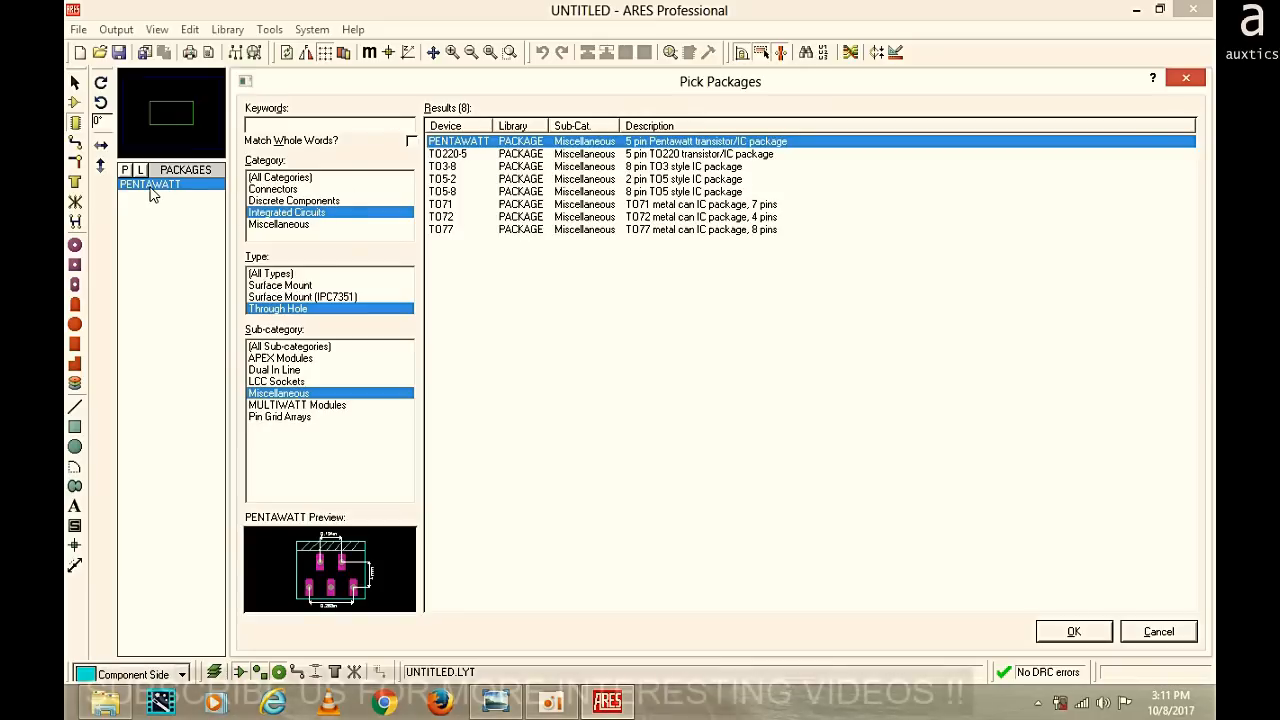
Check the tda2030 schematic, and filter the package library to through-hole discrete components in the Resistors sub-category
left_click(490, 702)
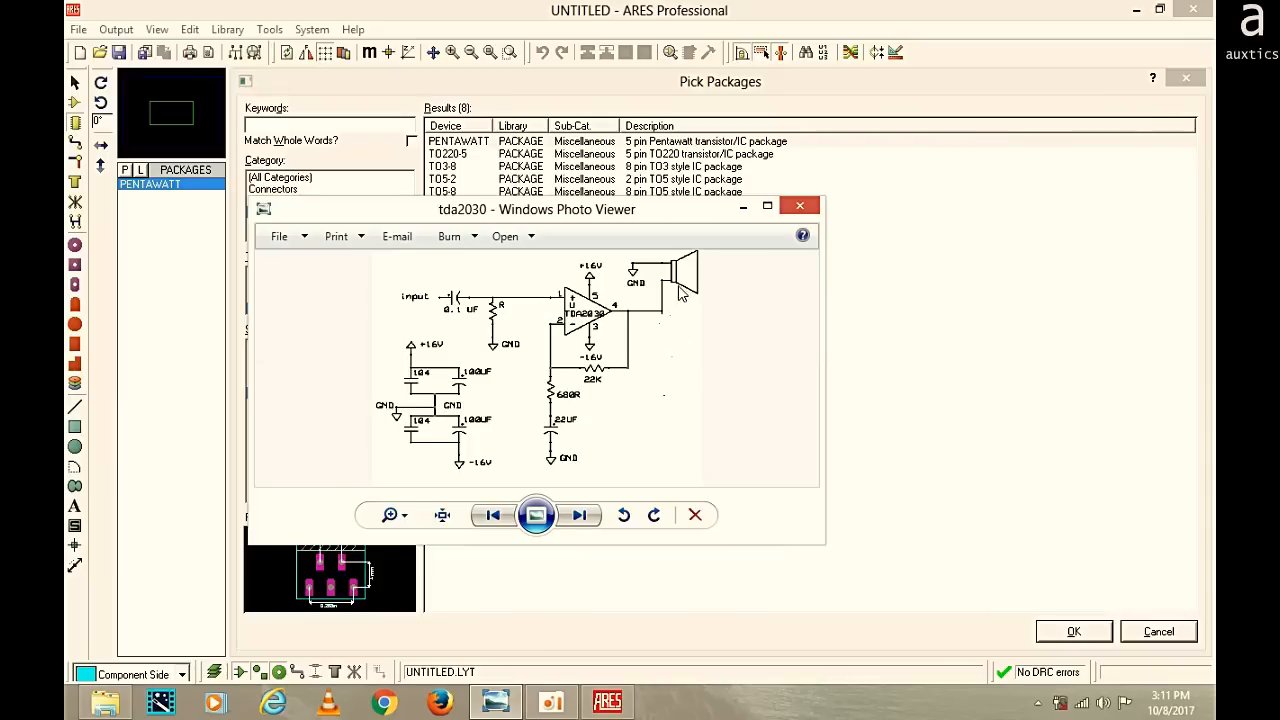
left_click(742, 210)
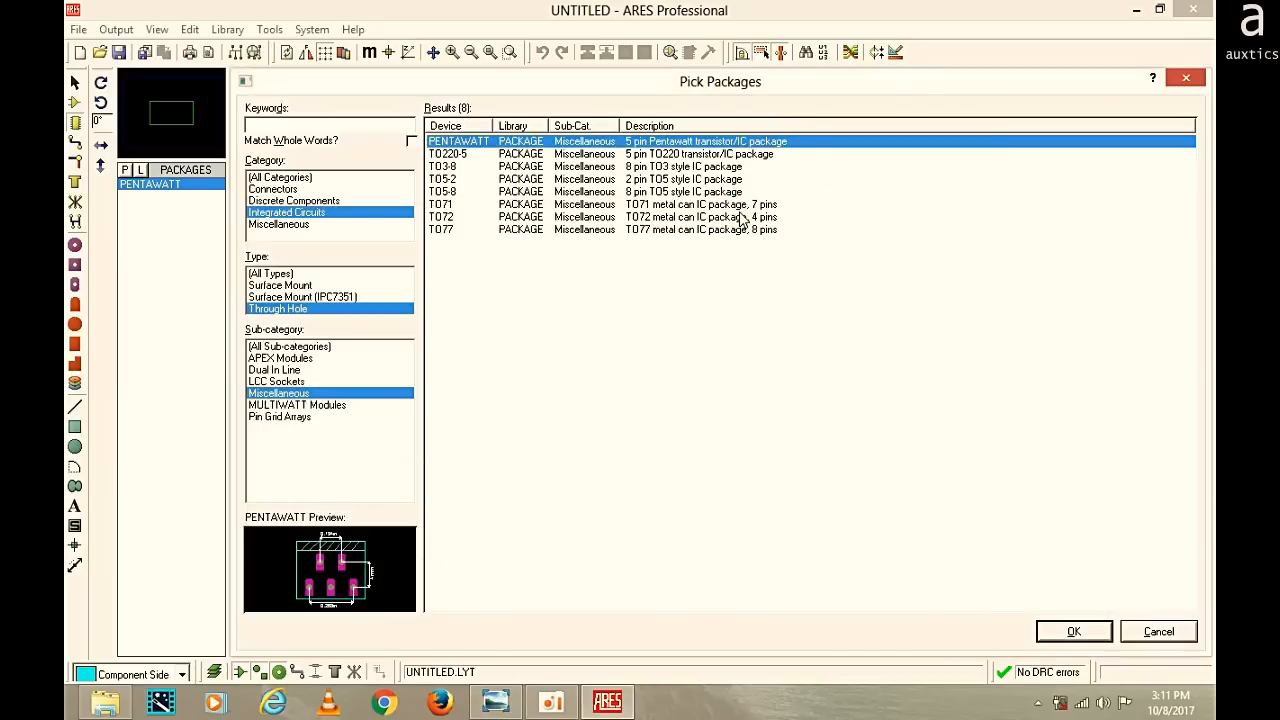
left_click(282, 177)
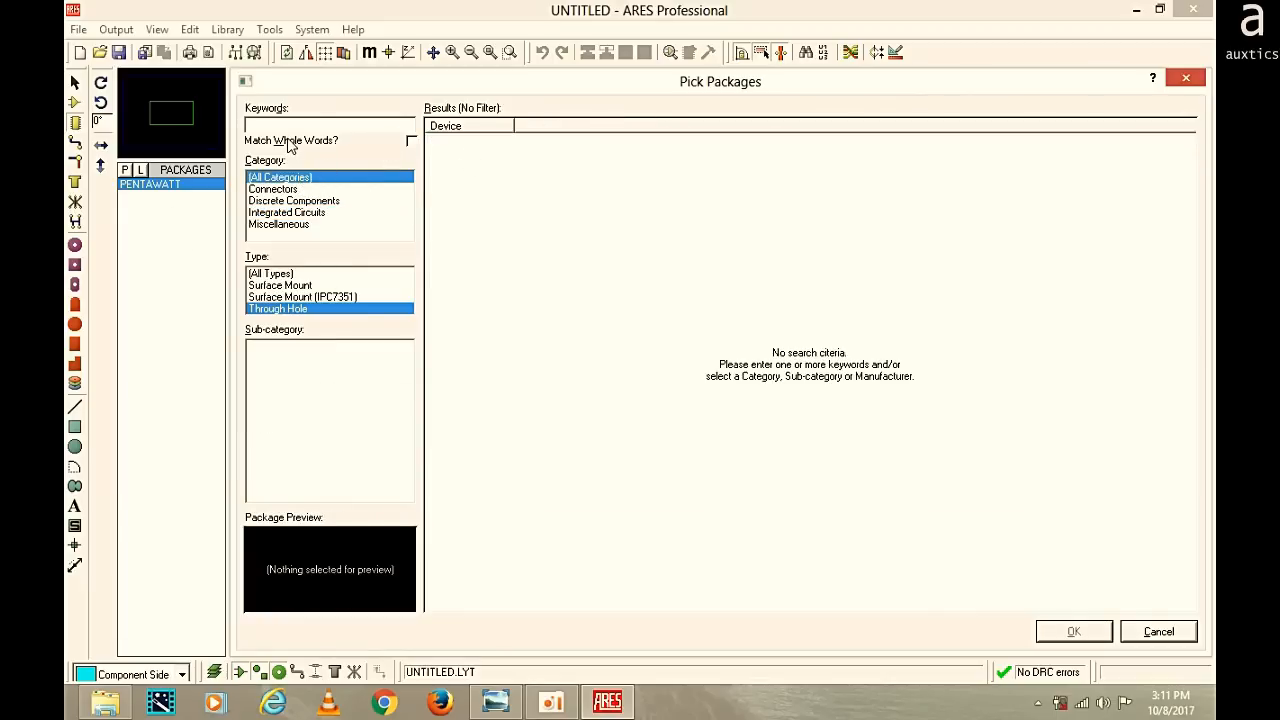
left_click(288, 201)
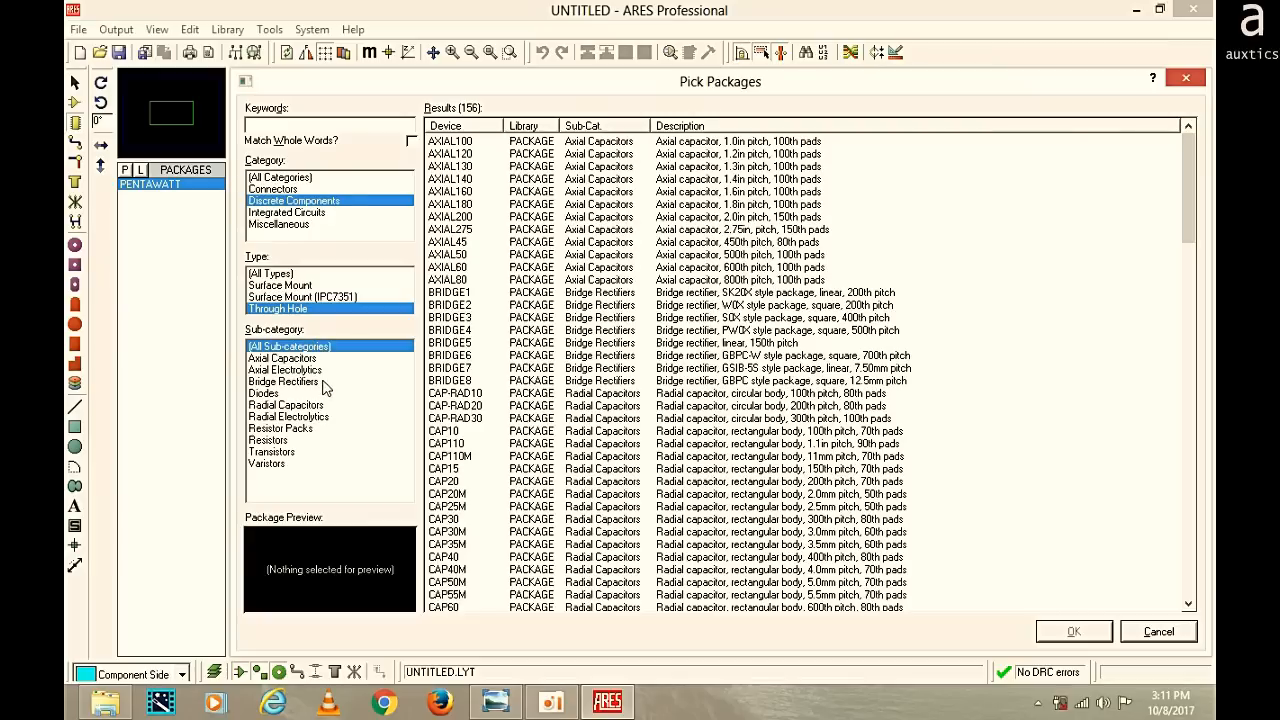
left_click(285, 443)
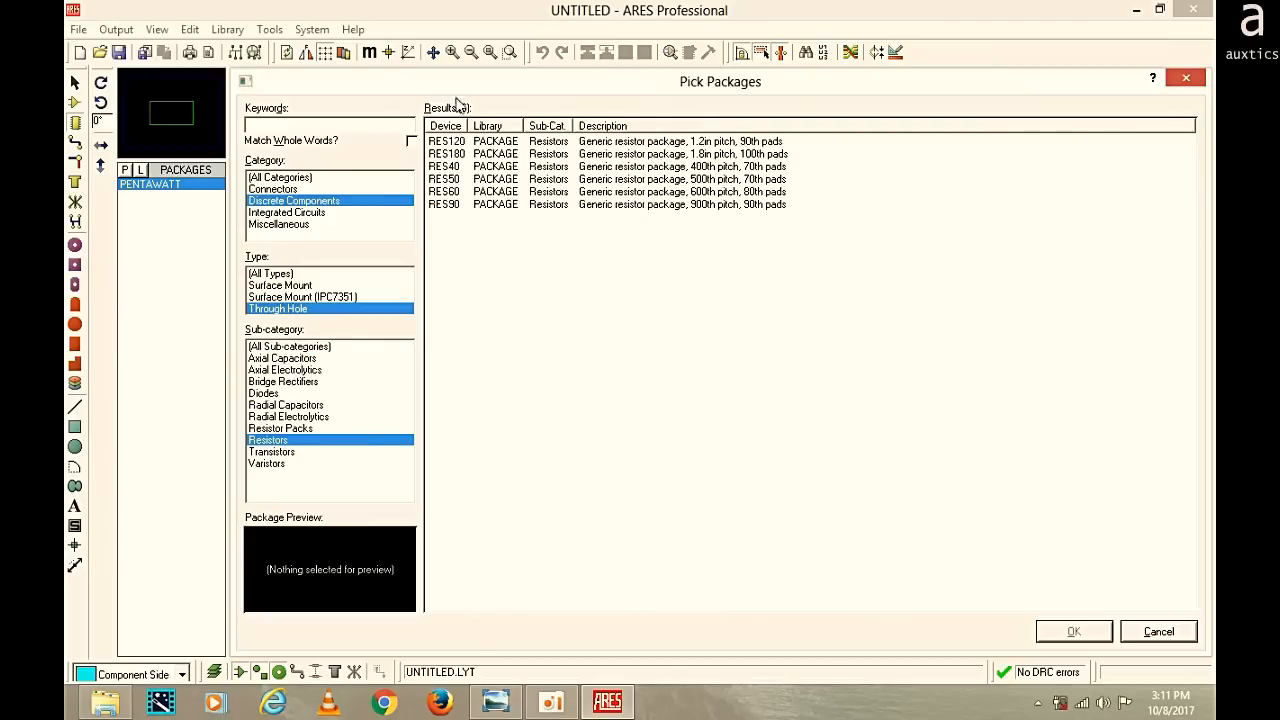
Compare the previews of the resistor packages and add RES40 to the layout's package list
left_click(471, 143)
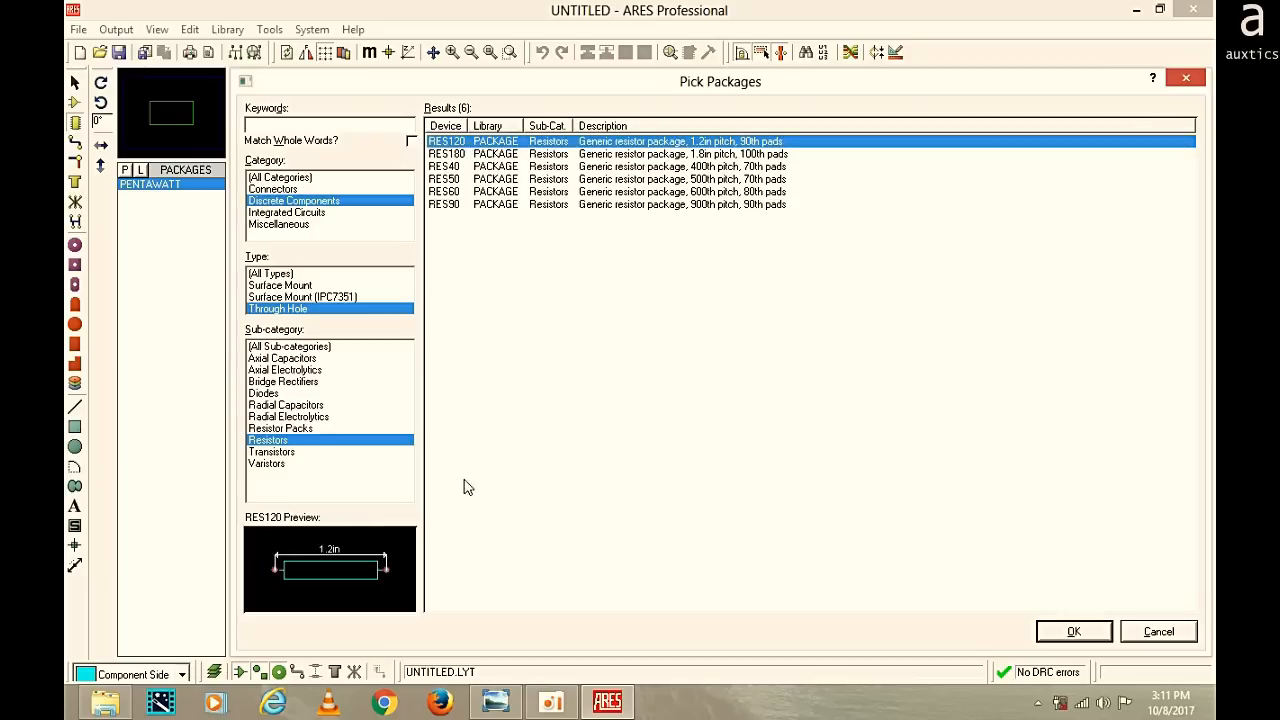
left_click(492, 155)
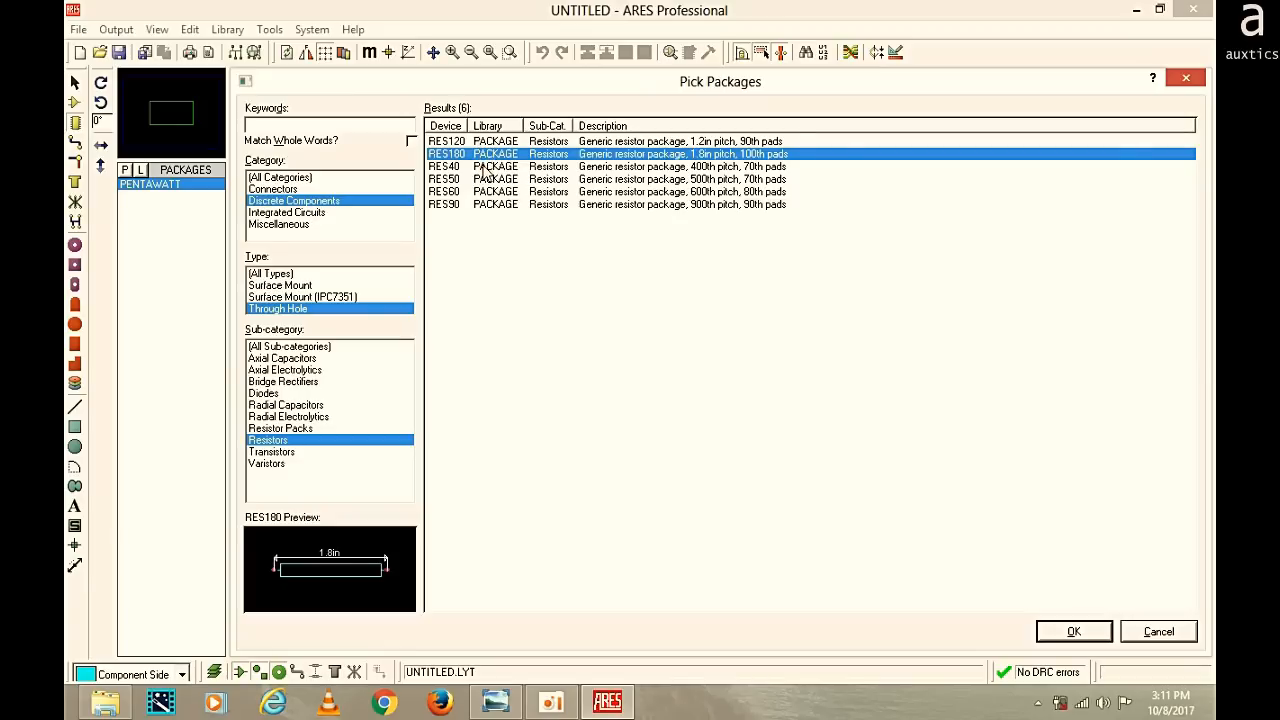
left_click(485, 167)
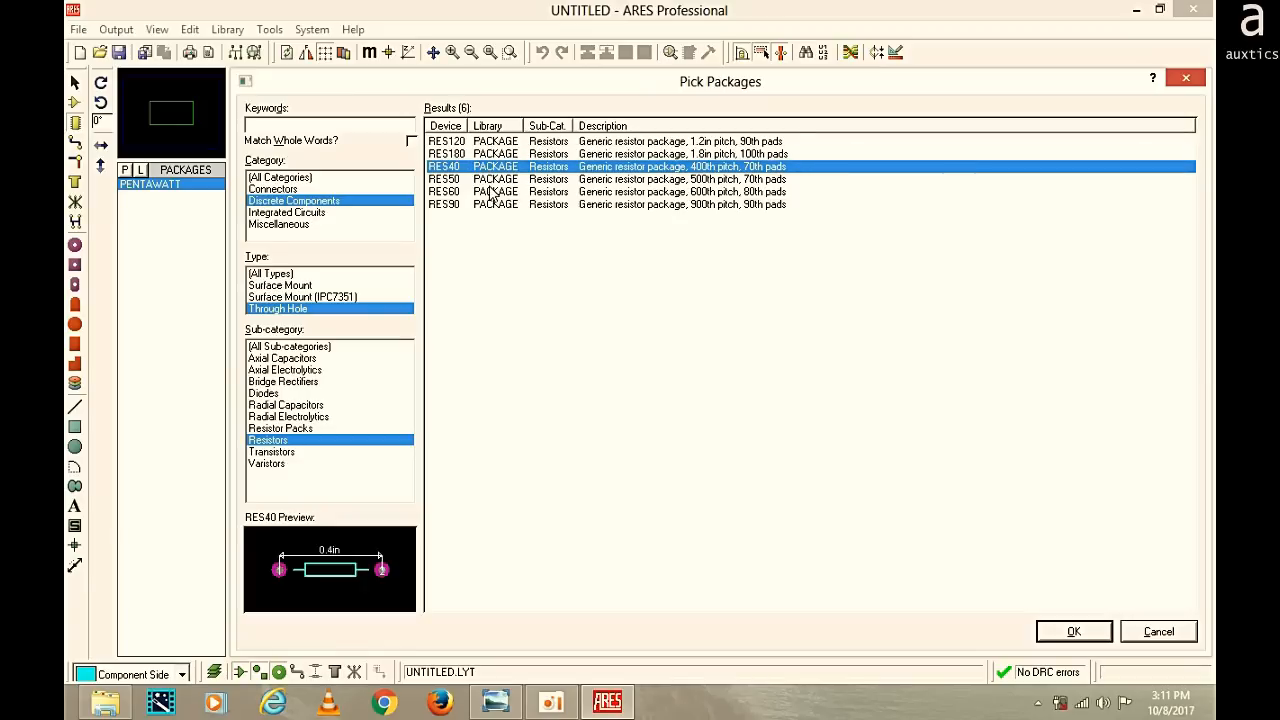
left_click(491, 181)
left_click(494, 192)
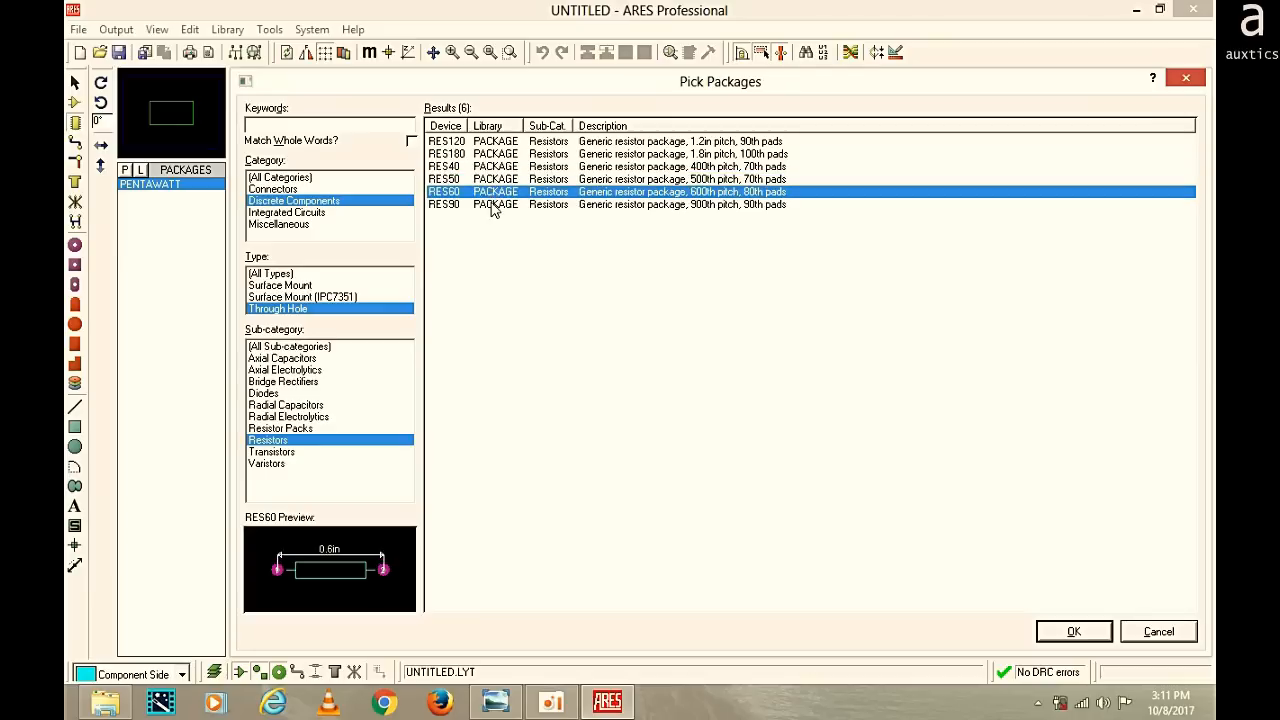
left_click(495, 205)
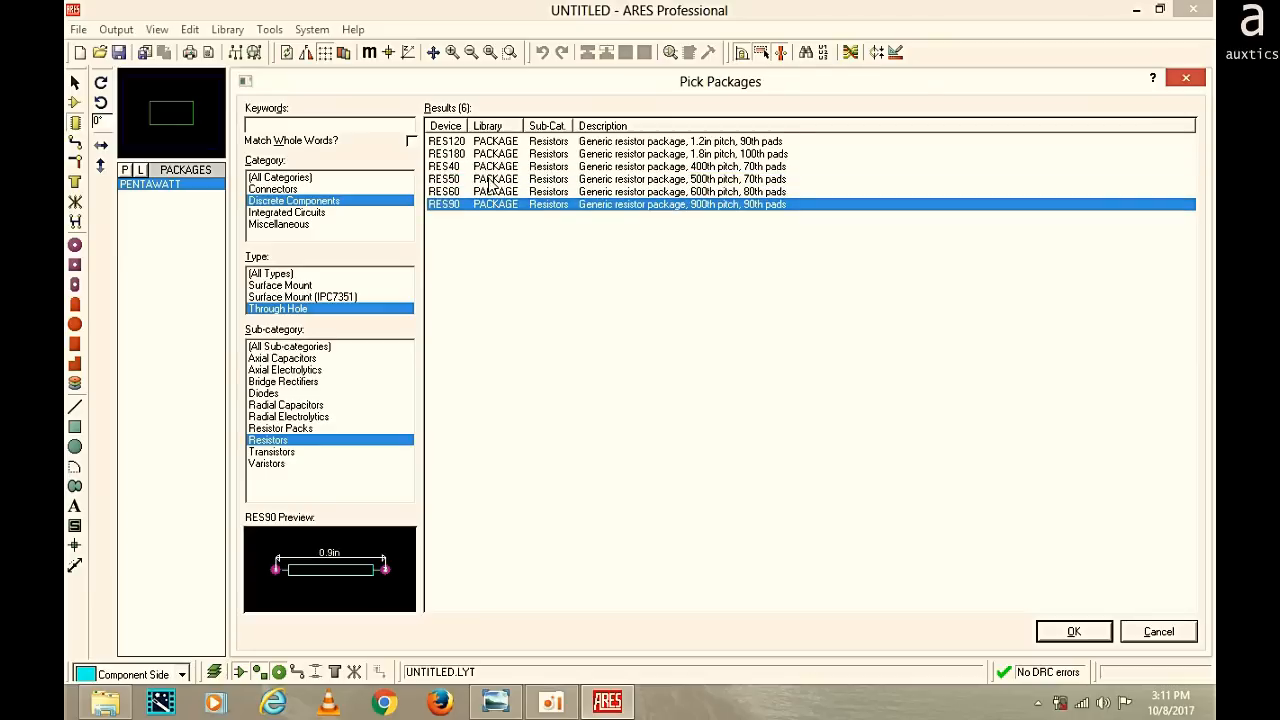
left_click(490, 180)
left_click(489, 168)
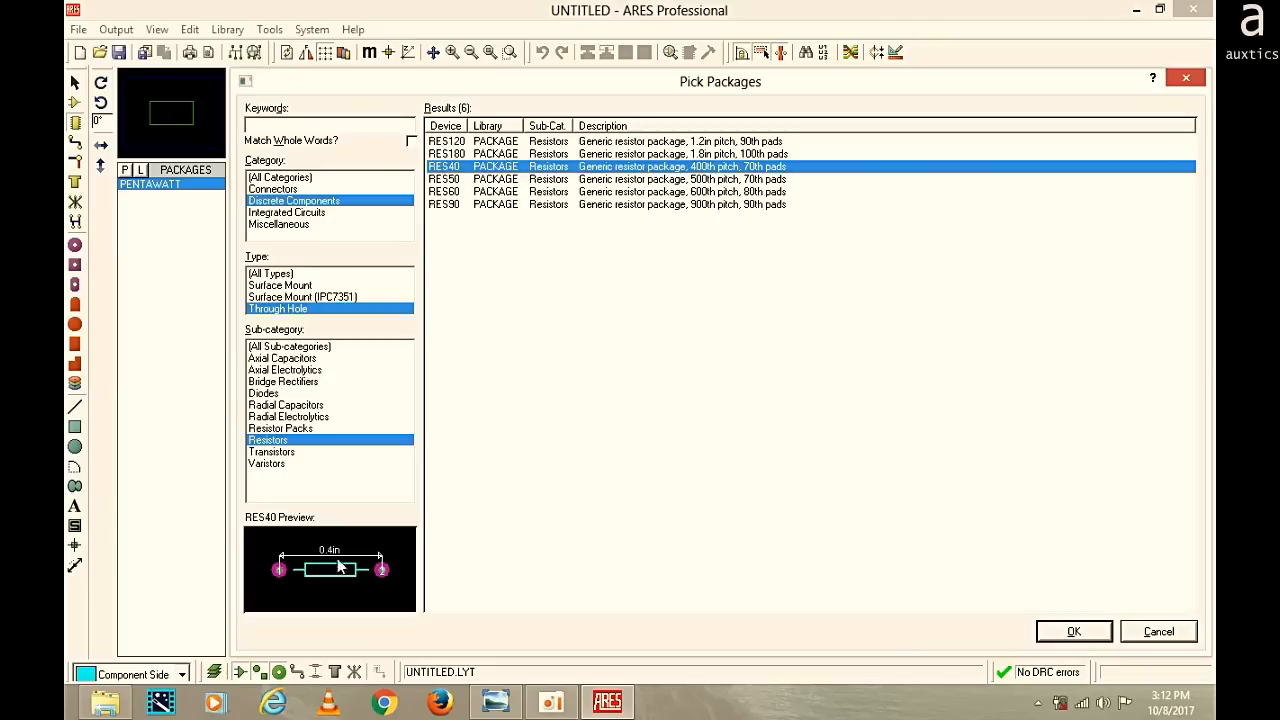
double_click(507, 172)
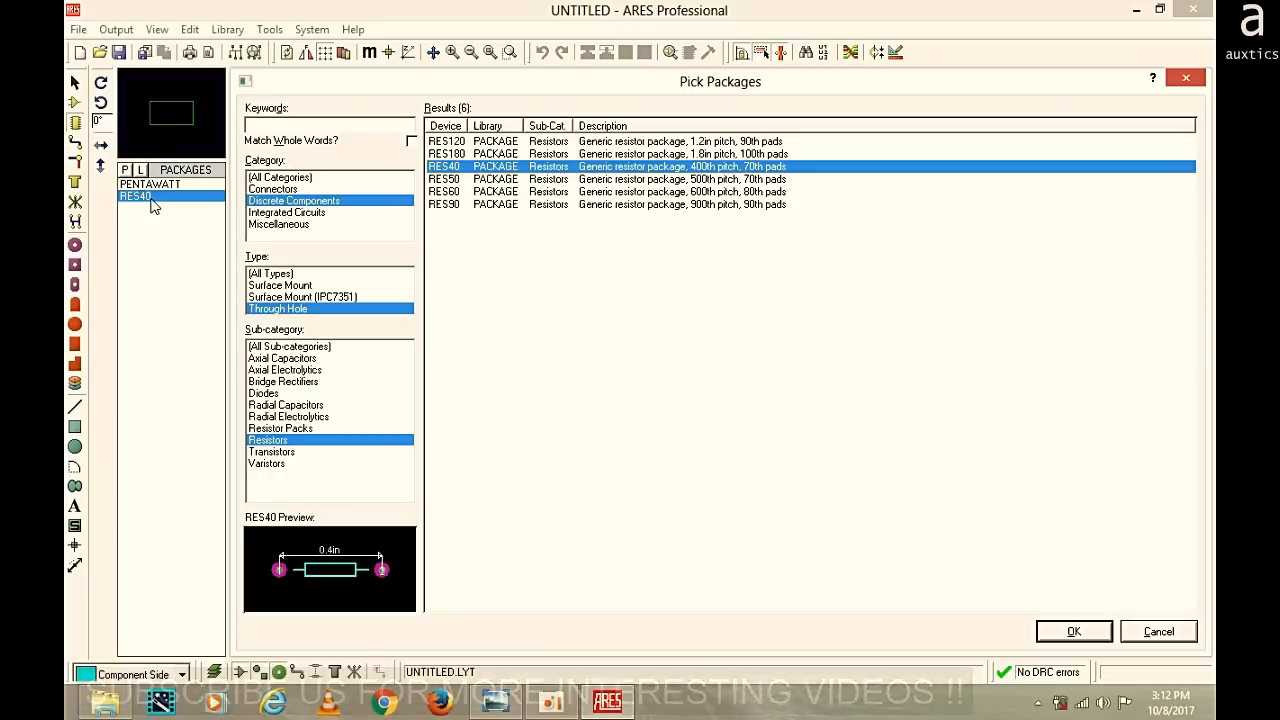
Filter the package library to the Radial Capacitors sub-category and compare the previews of the circular and rectangular body packages
left_click(311, 406)
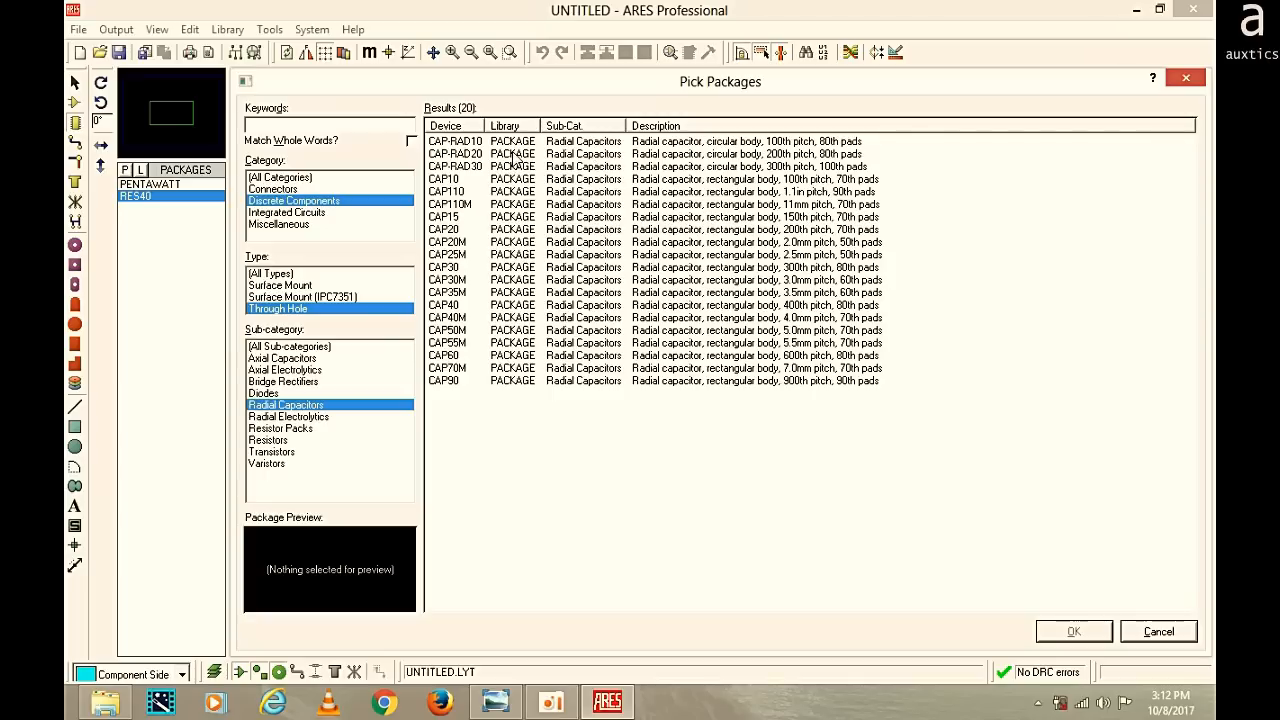
left_click(468, 143)
left_click(465, 155)
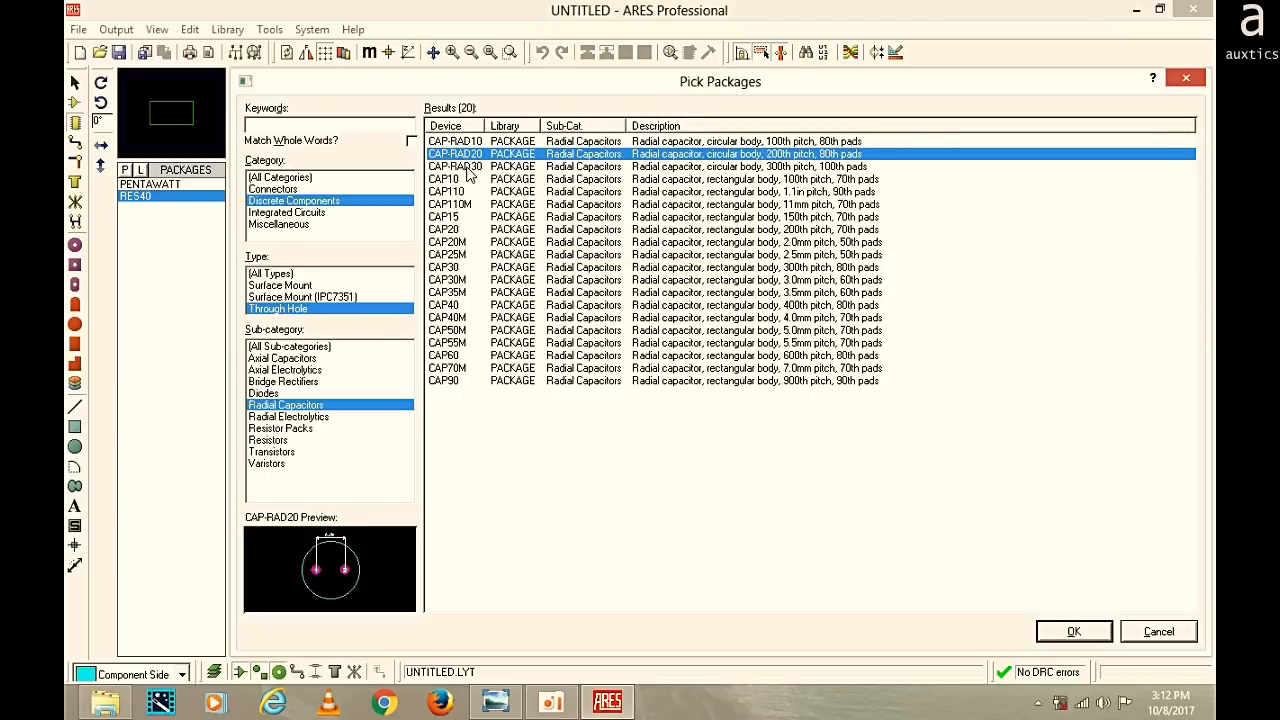
left_click(467, 167)
left_click(469, 180)
left_click(470, 204)
left_click(470, 267)
left_click(467, 317)
left_click(476, 381)
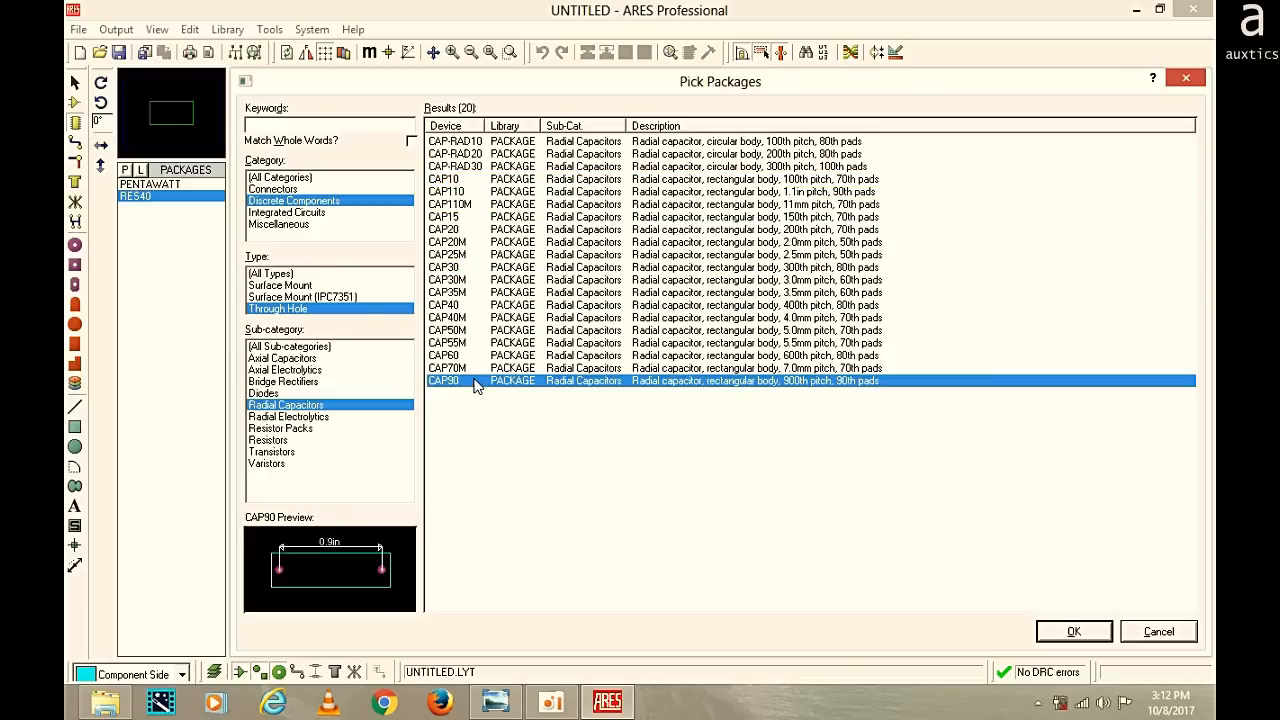
Compare the circular-body radial capacitors and add CAP-RAD20 and CAP-RAD10 to the layout's package list
left_click(452, 142)
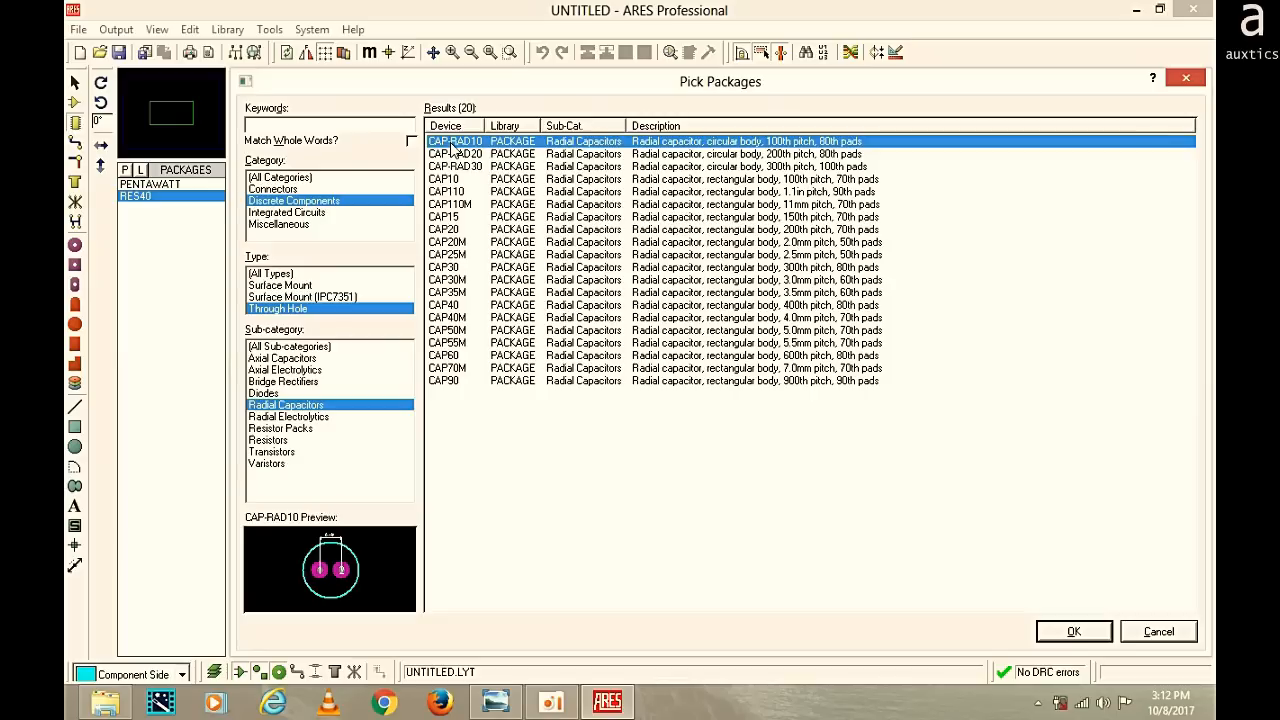
left_click(455, 155)
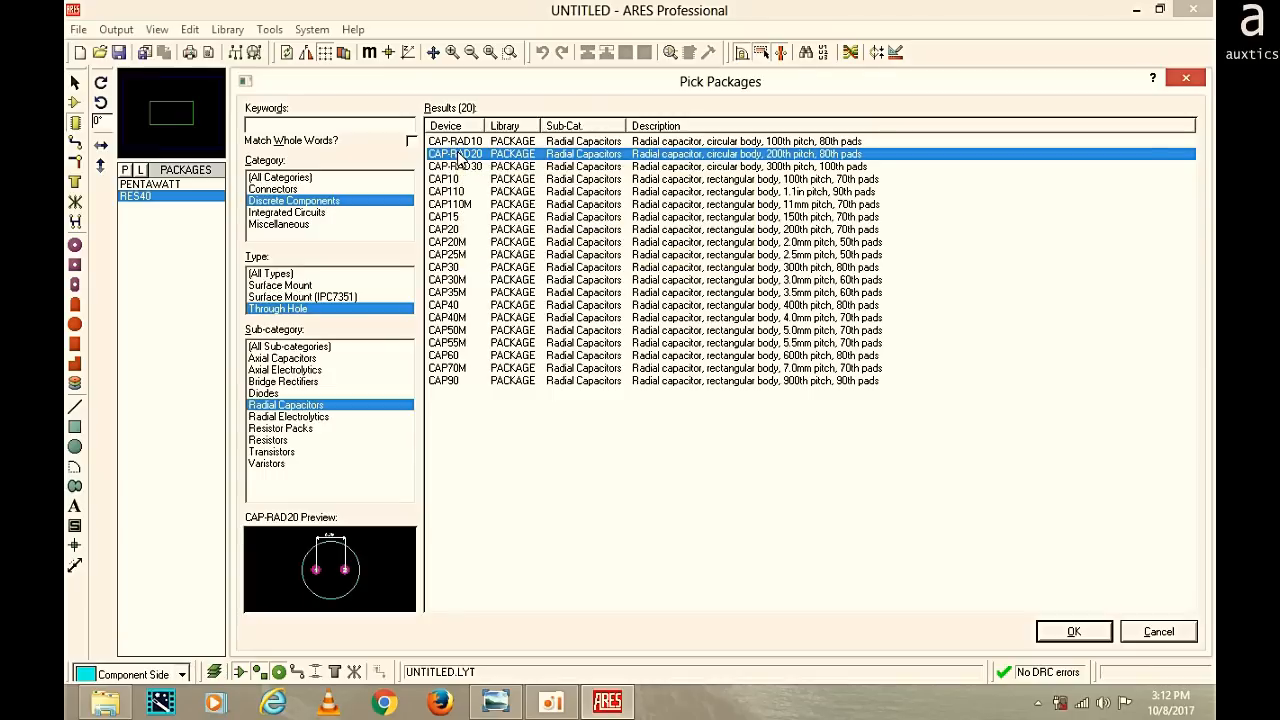
left_click(465, 166)
left_click(467, 180)
left_click(466, 155)
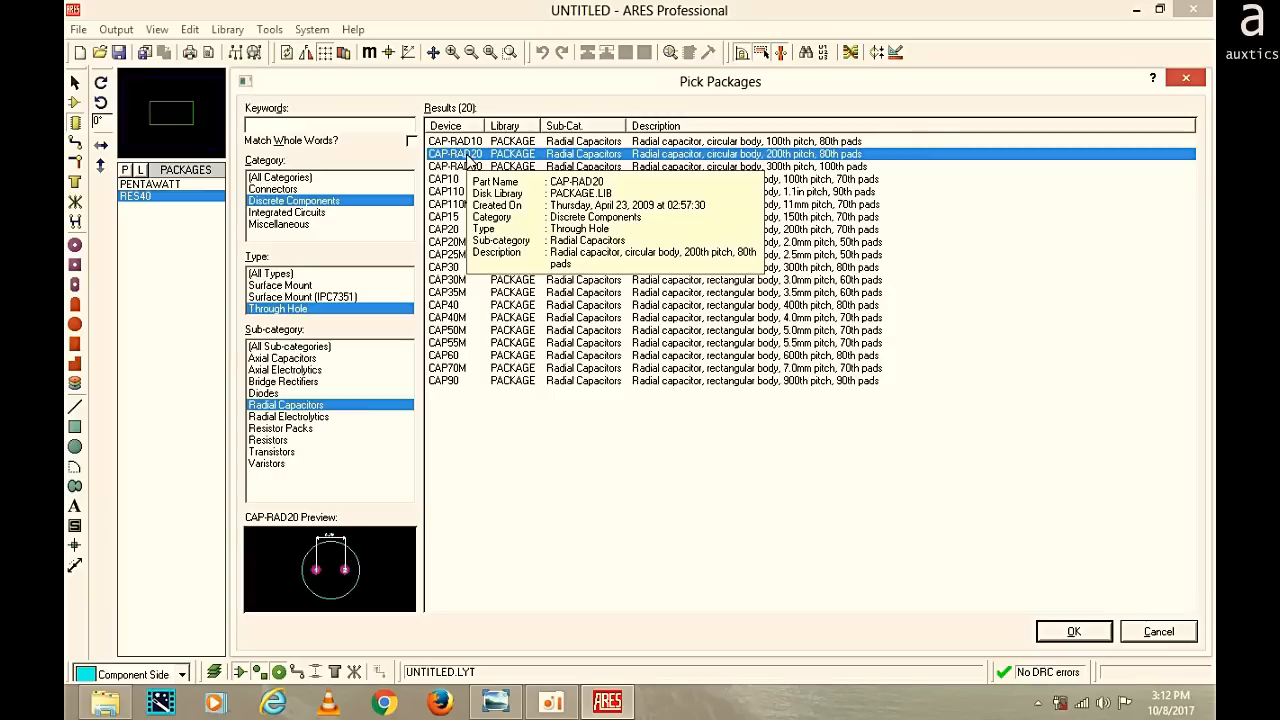
double_click(466, 156)
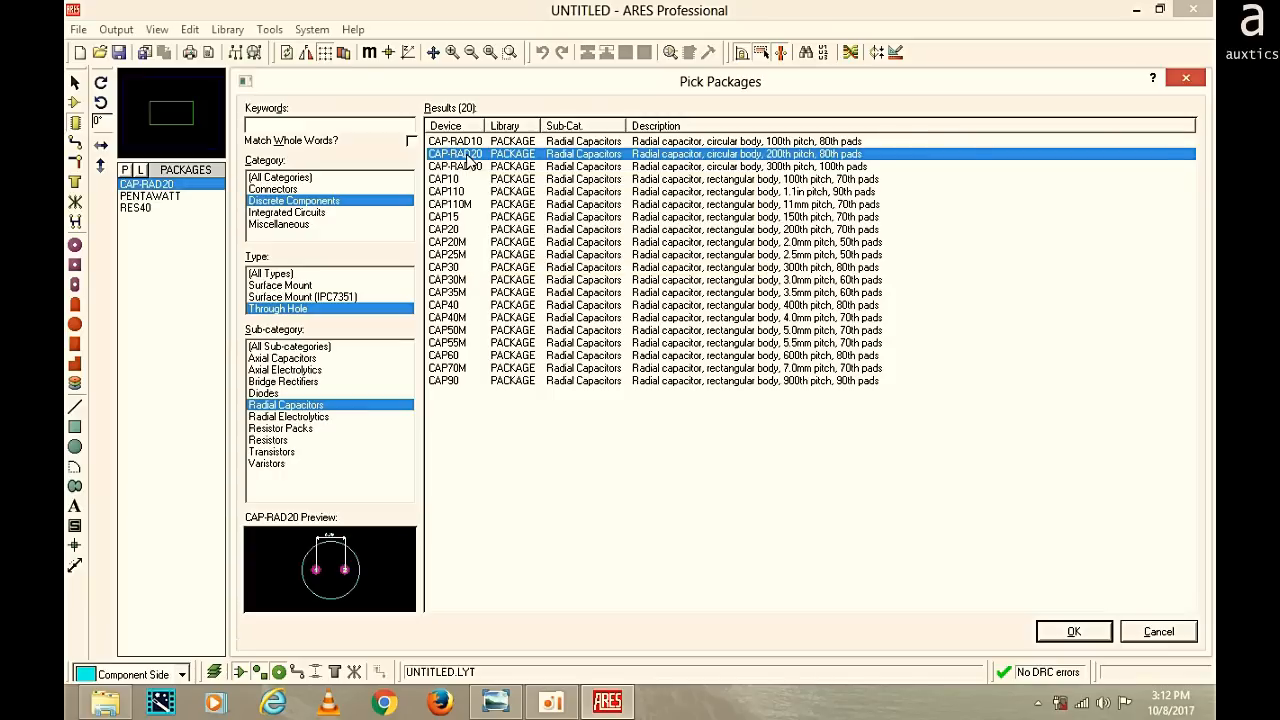
left_click(467, 142)
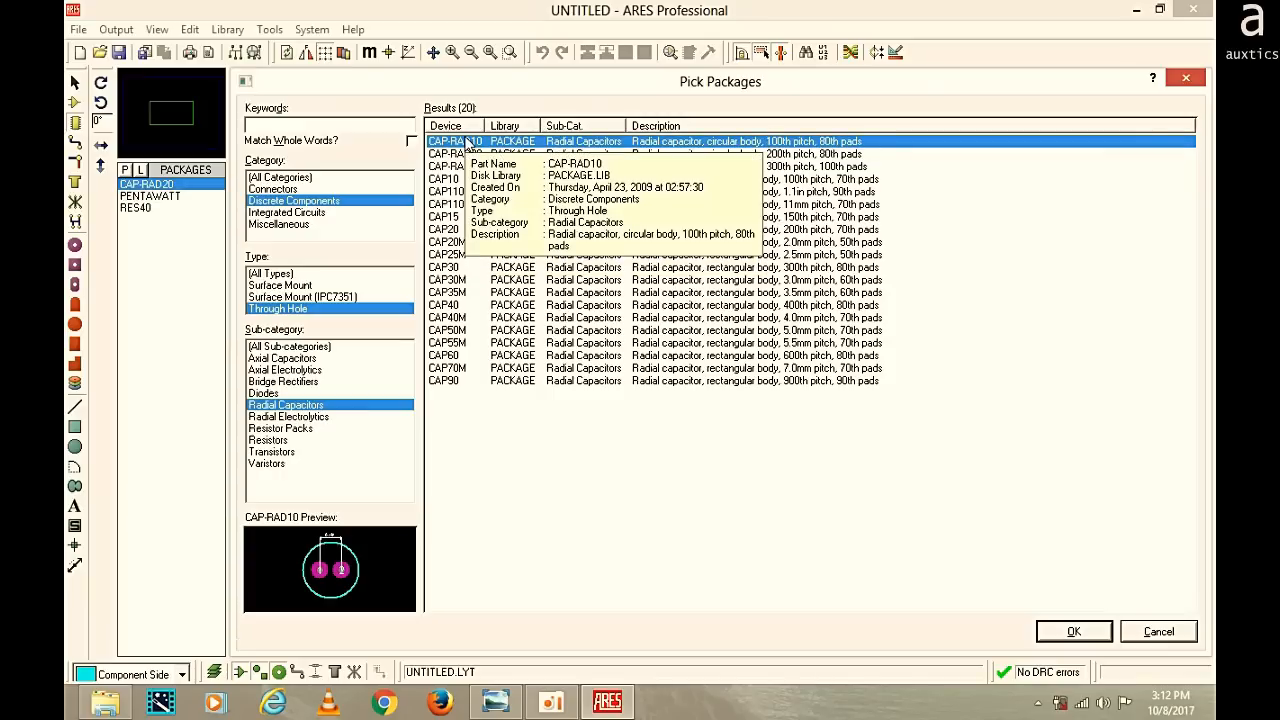
double_click(466, 143)
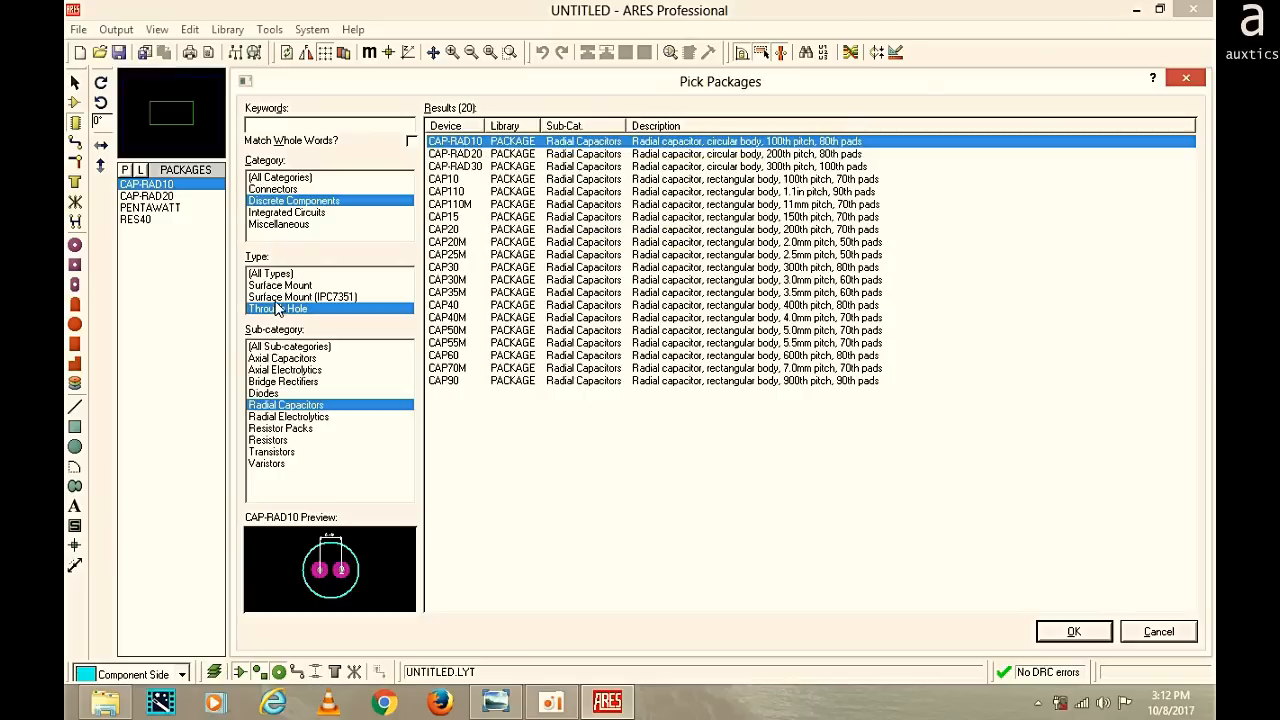
Review the tda2030 schematic in Windows Photo Viewer, and finish picking packages to return to the ARES layout
left_click(495, 703)
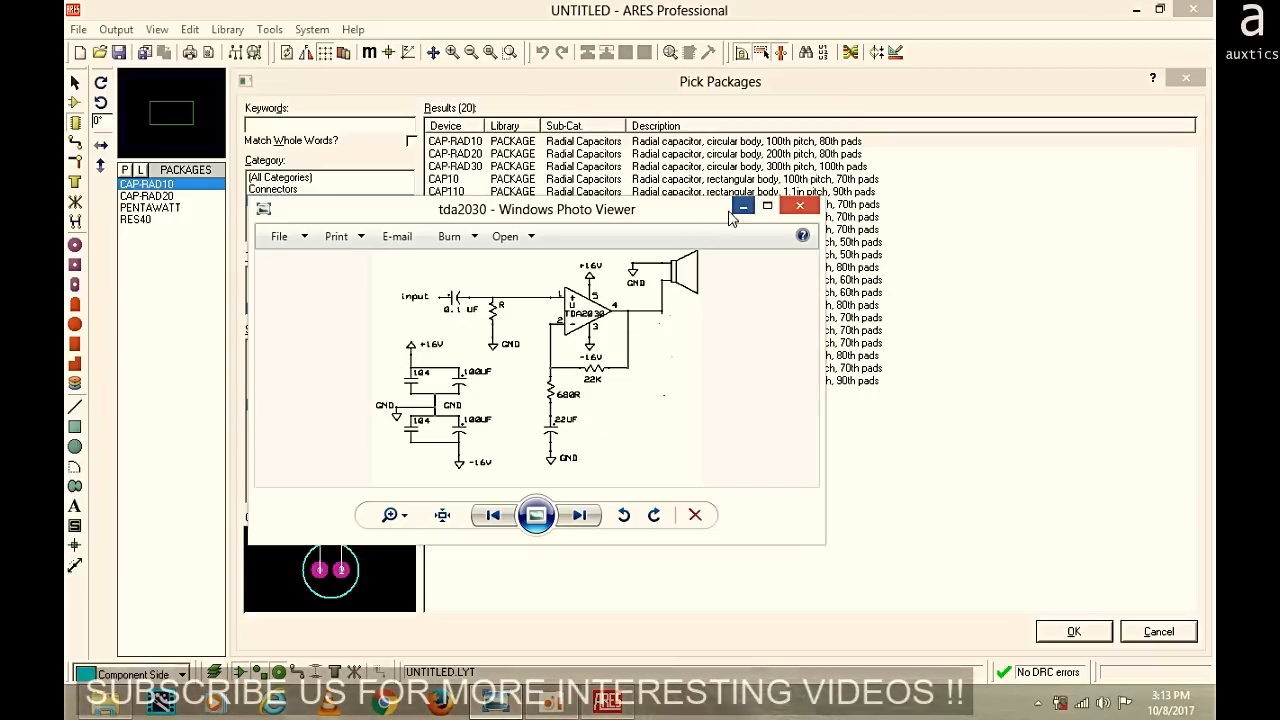
left_click(799, 206)
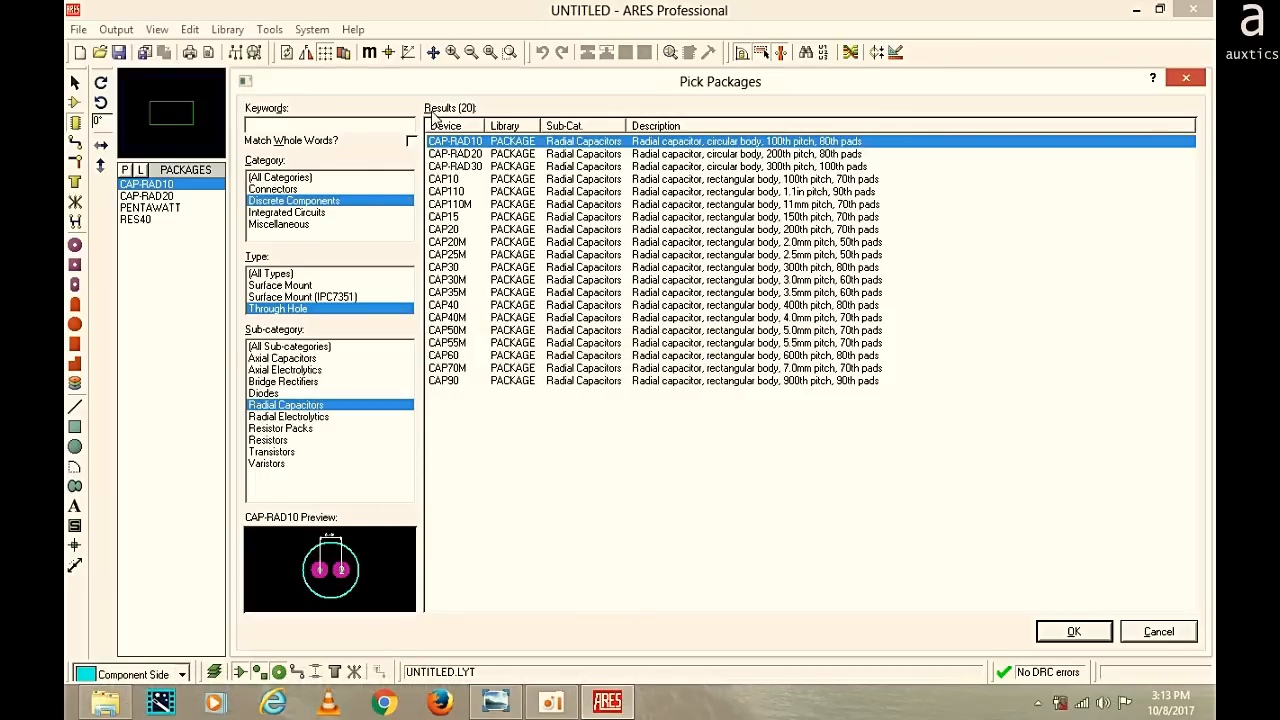
left_click(497, 705)
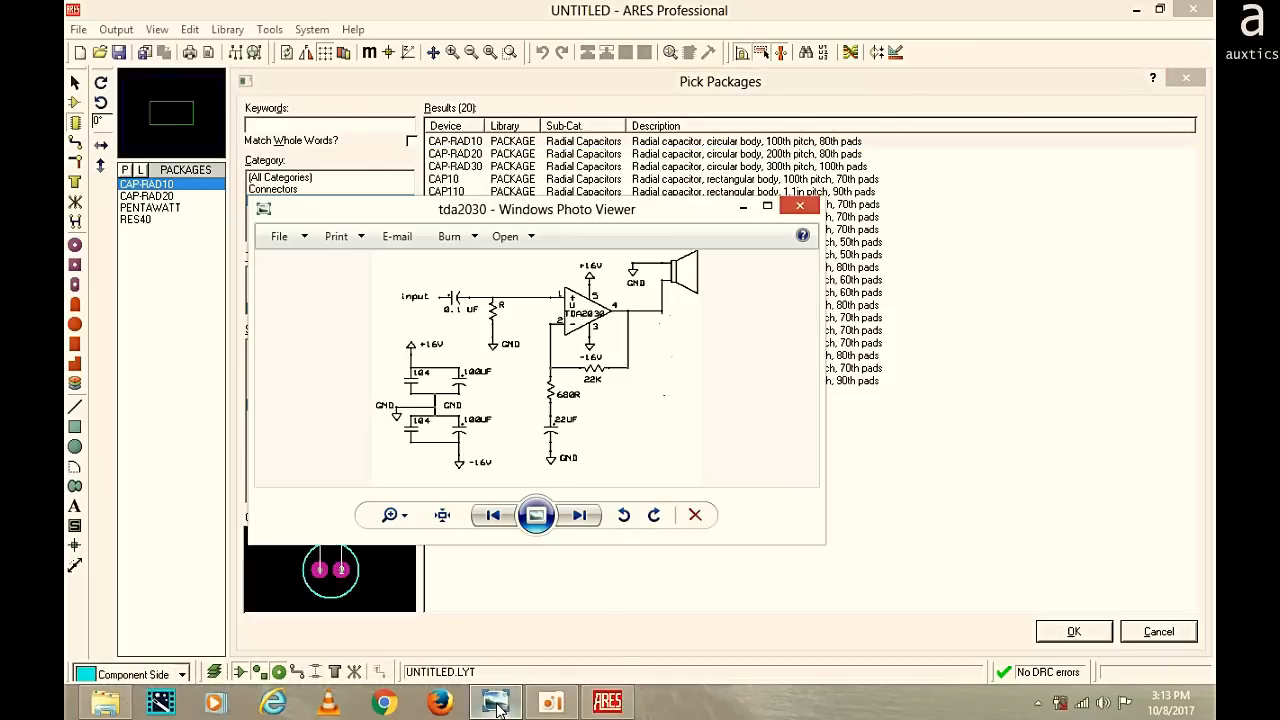
left_click(767, 206)
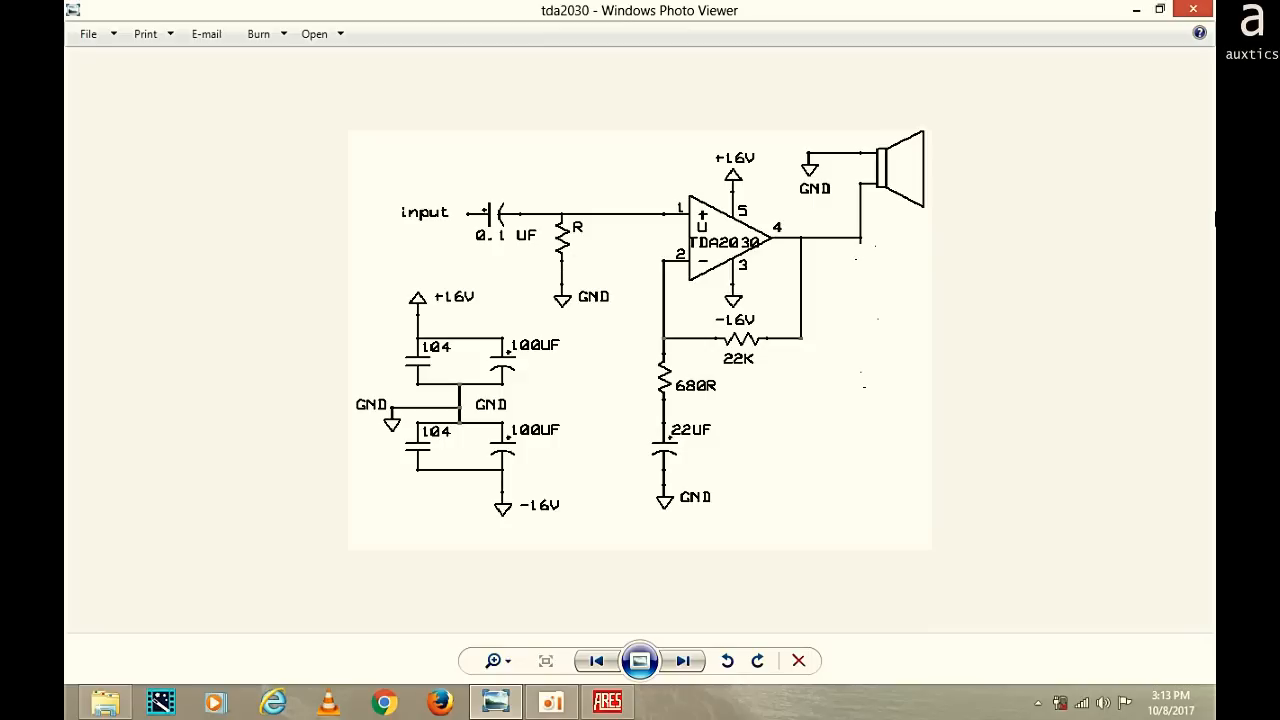
left_click(1162, 10)
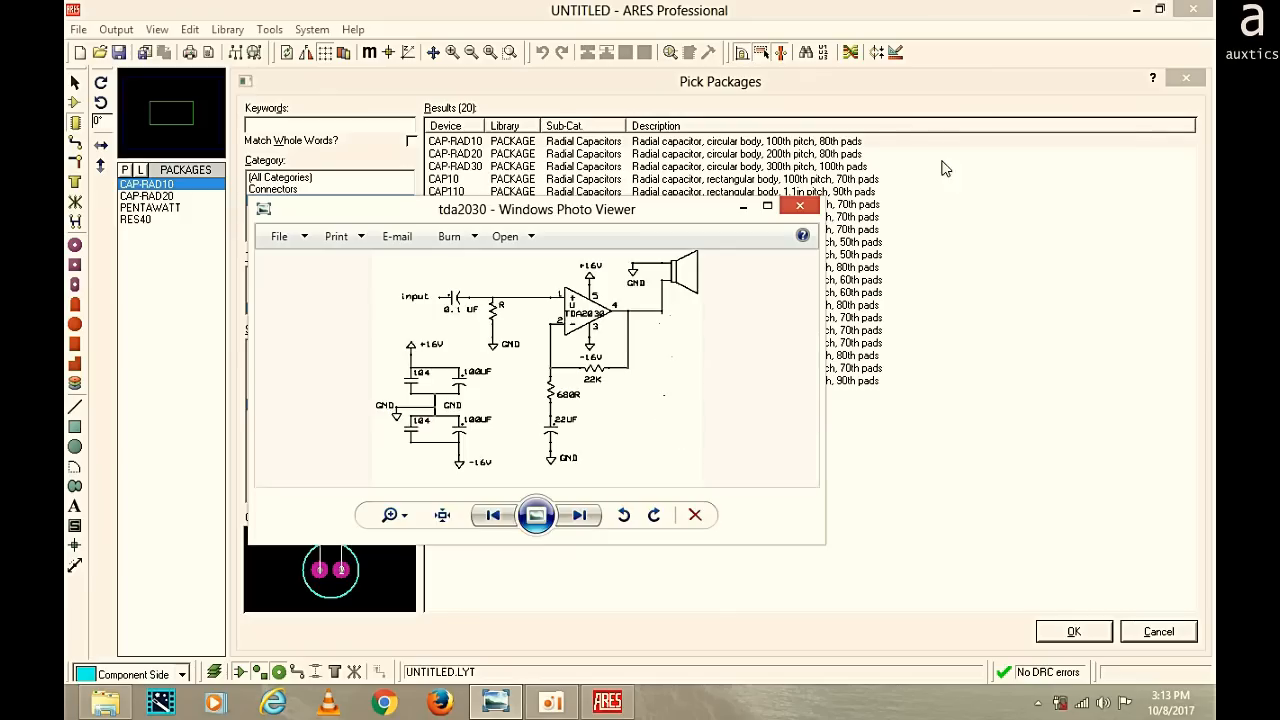
left_click(743, 208)
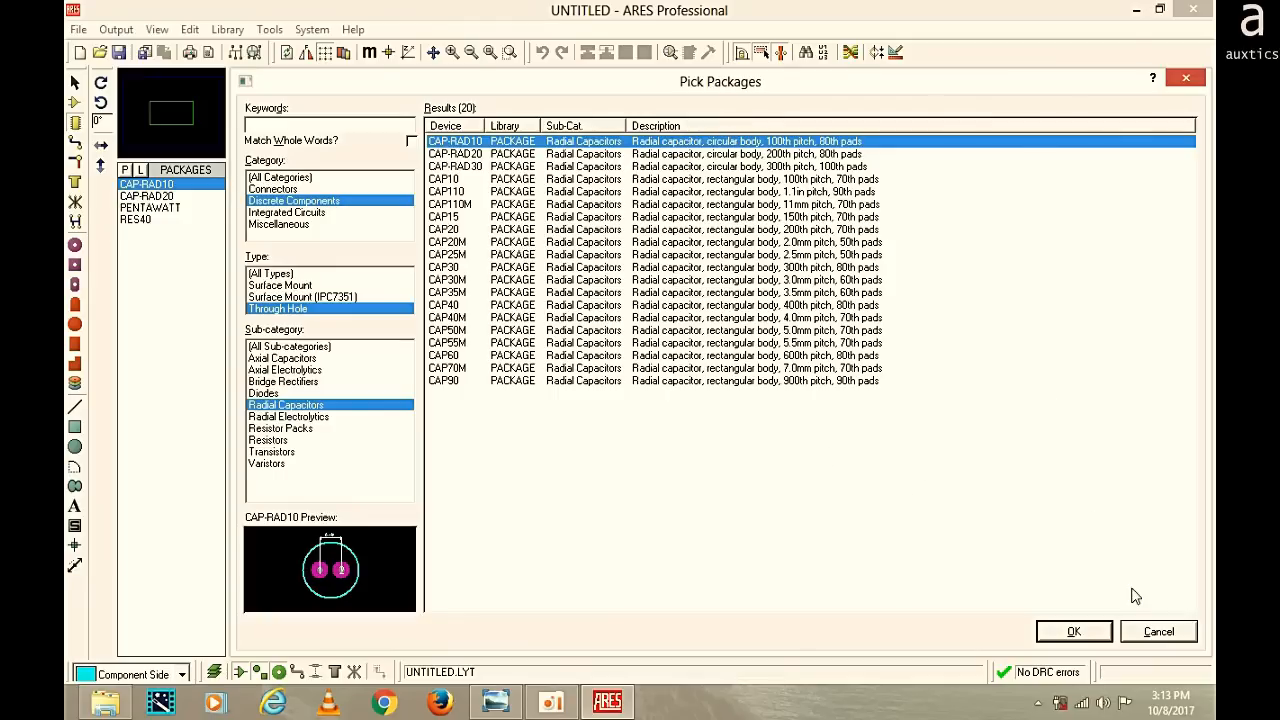
left_click(1092, 634)
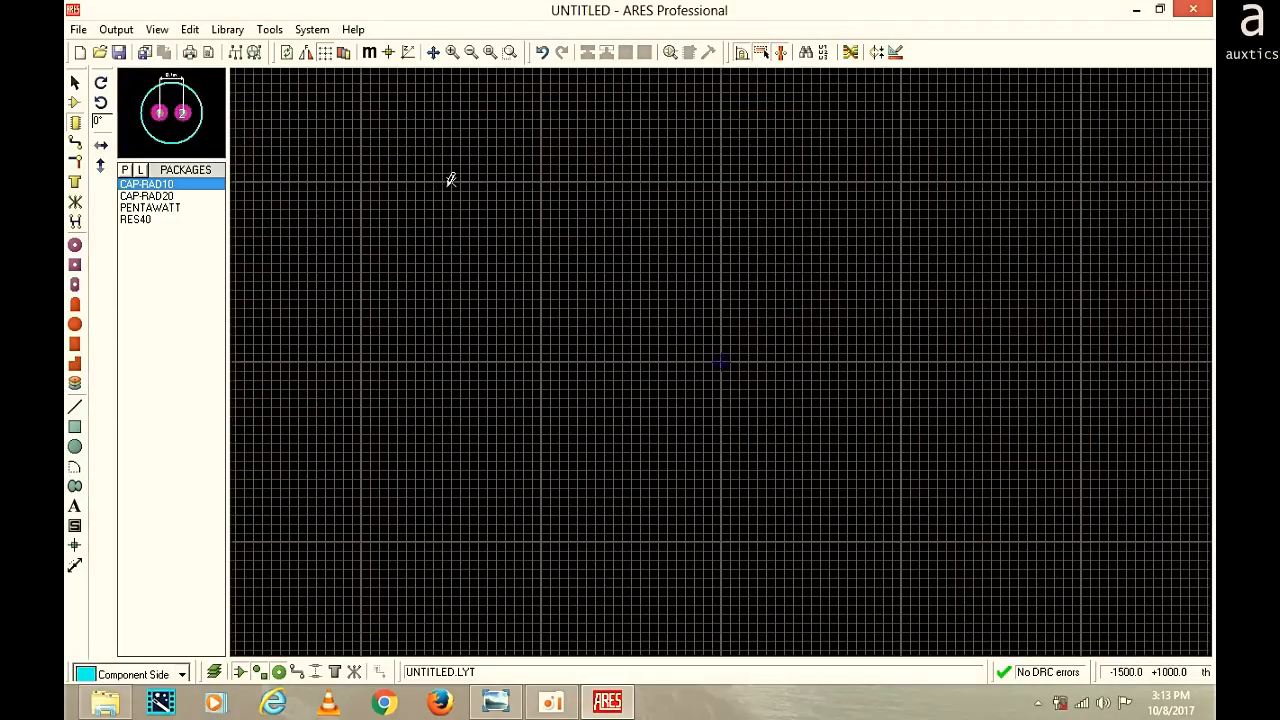
Place the PENTAWATT package just above and left of the layout's origin and check it against the tda2030 schematic
left_click(172, 208)
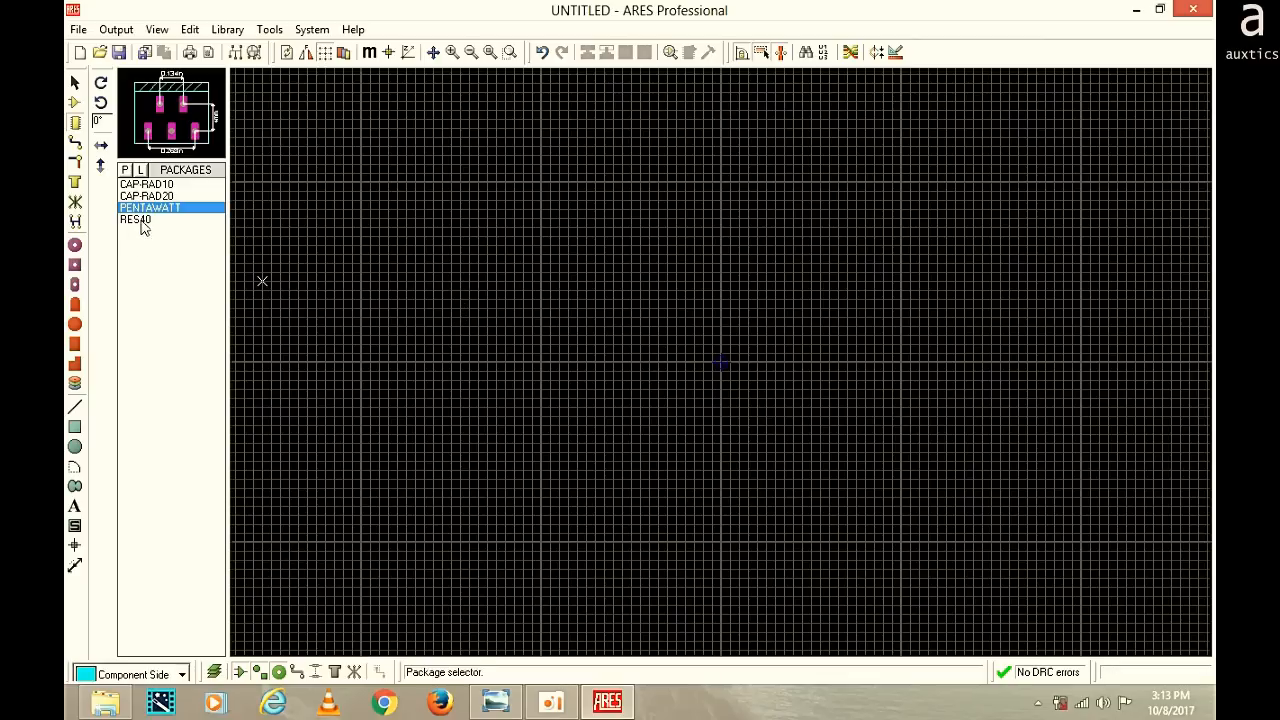
left_click(622, 276)
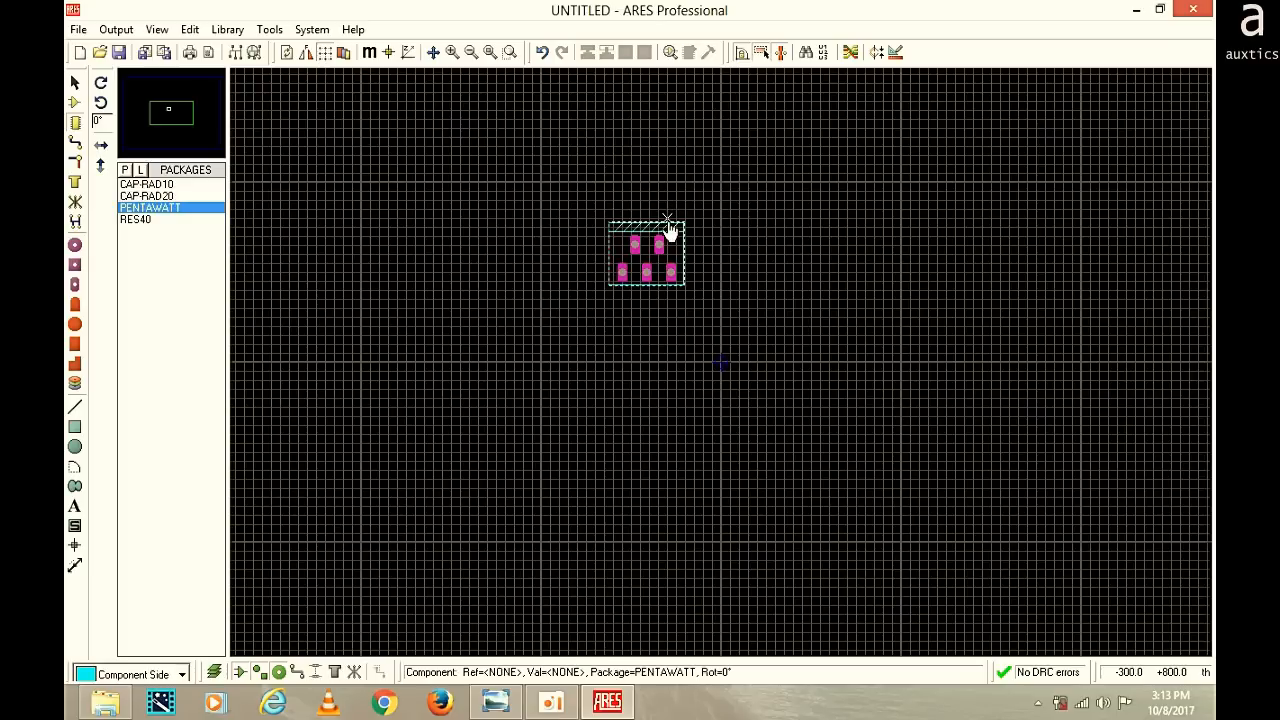
left_click(500, 708)
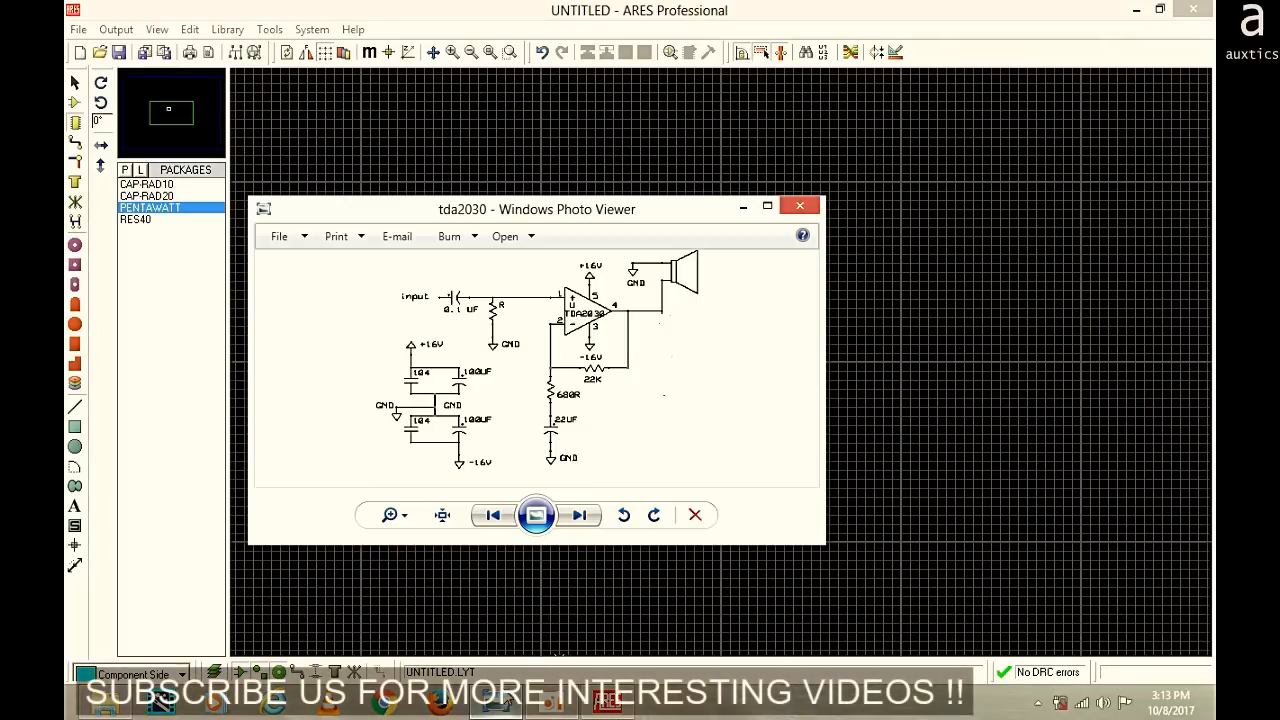
left_click(743, 207)
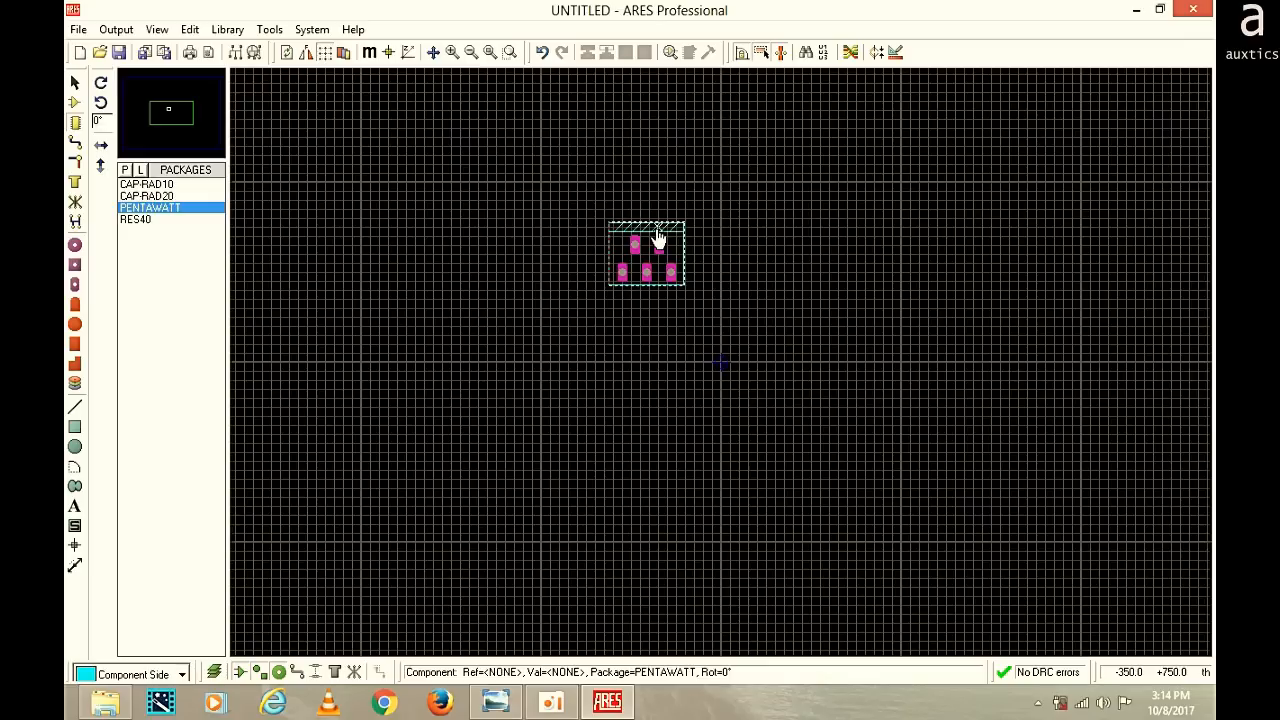
Set the part ID of the placed PENTAWATT component to TDA2030A
double_click(658, 238)
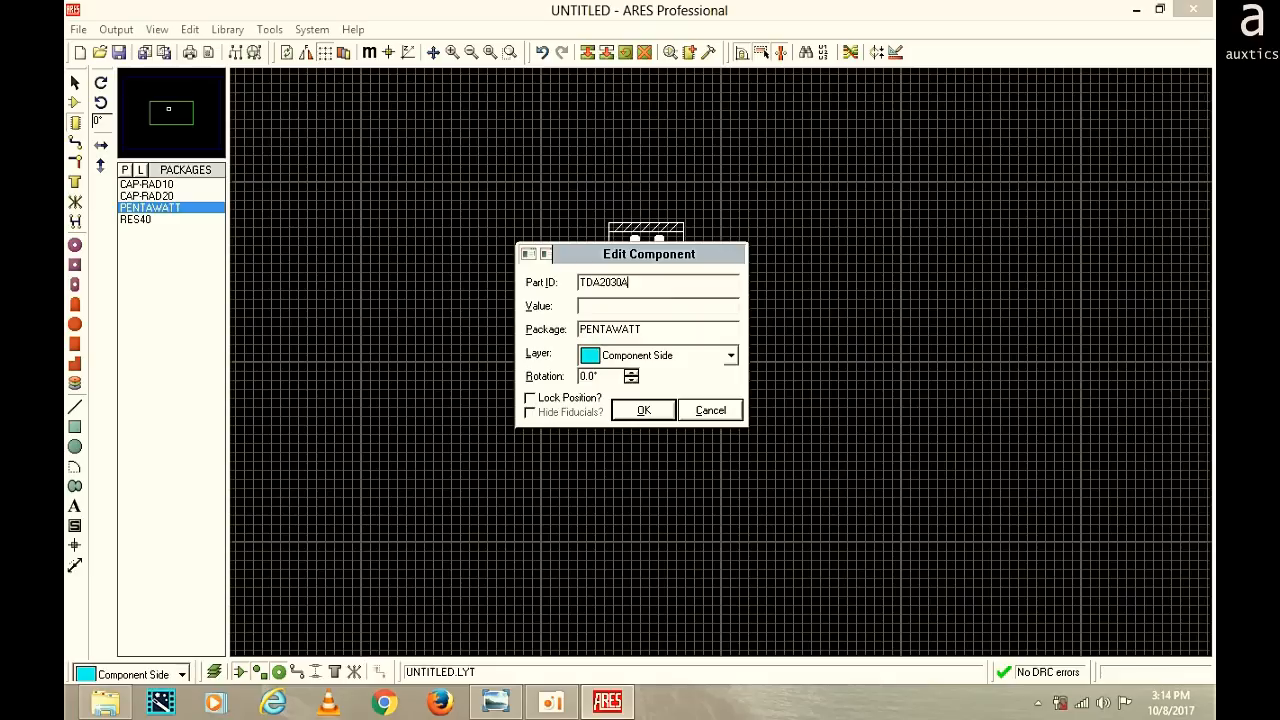
type("TDA2030A")
left_click(644, 410)
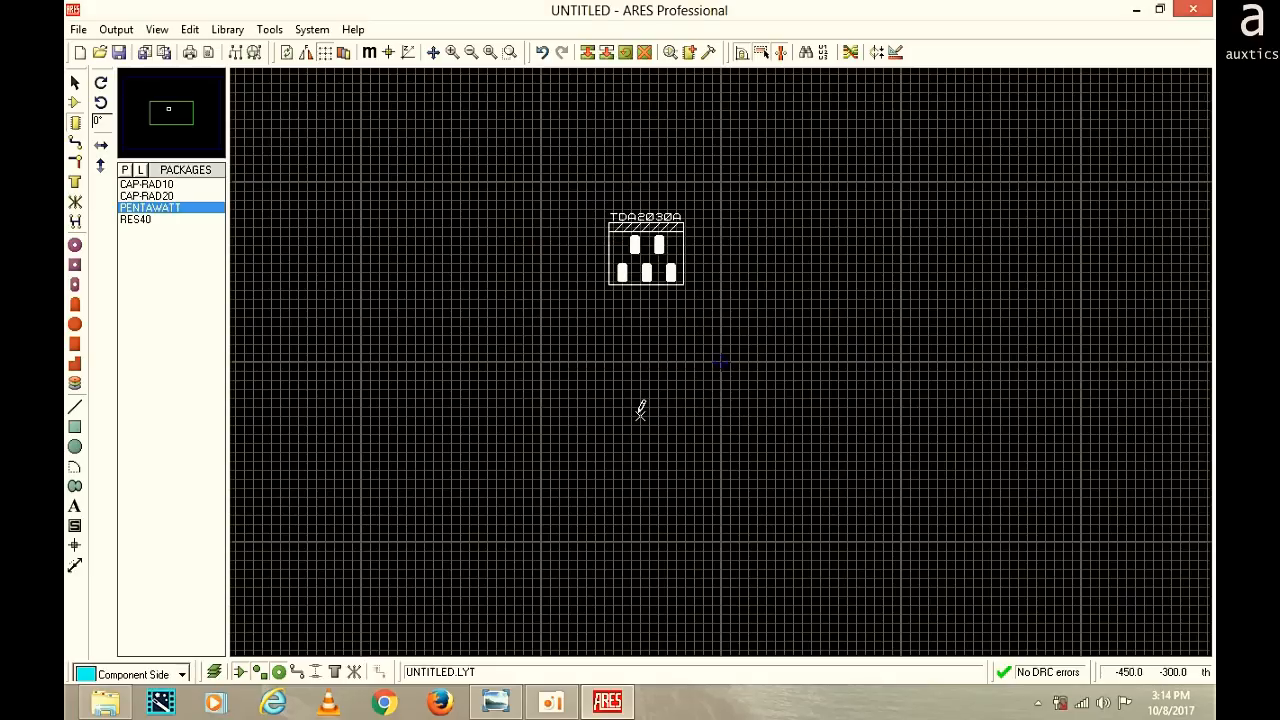
left_click(650, 357)
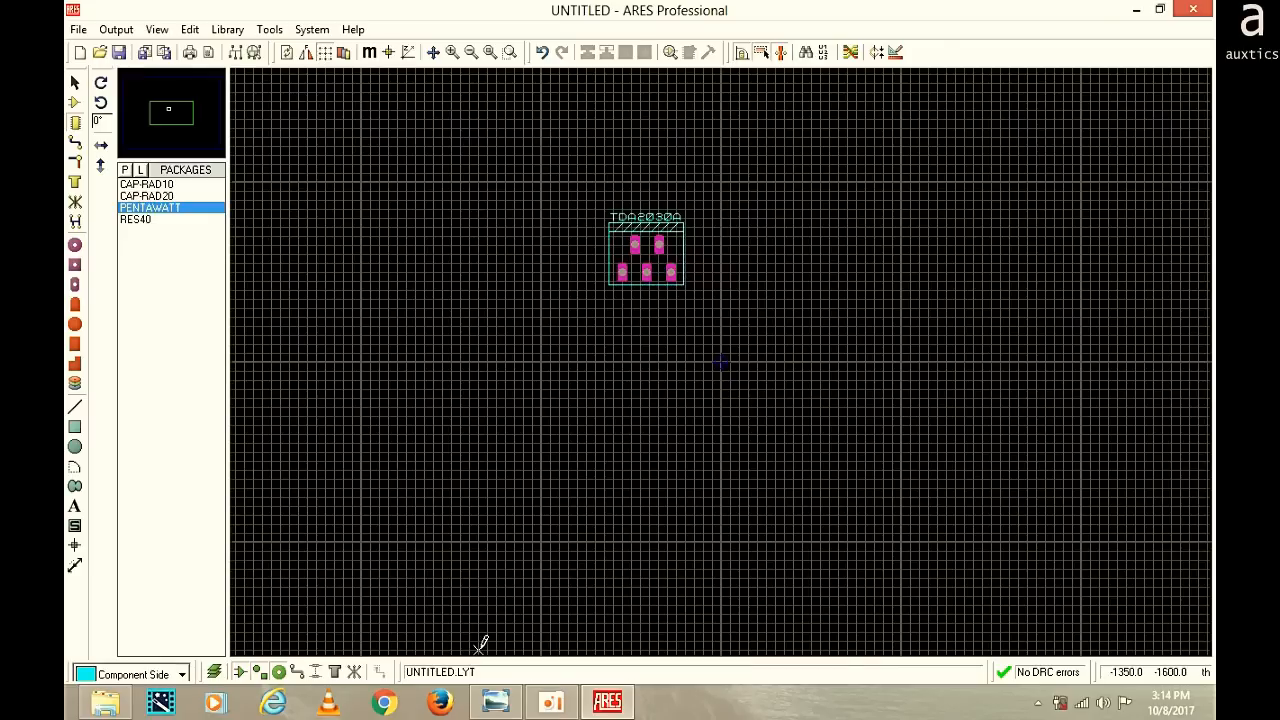
Check the tda2030 schematic, and place a RES40 resistor horizontally below and to the left of the TDA2030A component
left_click(497, 705)
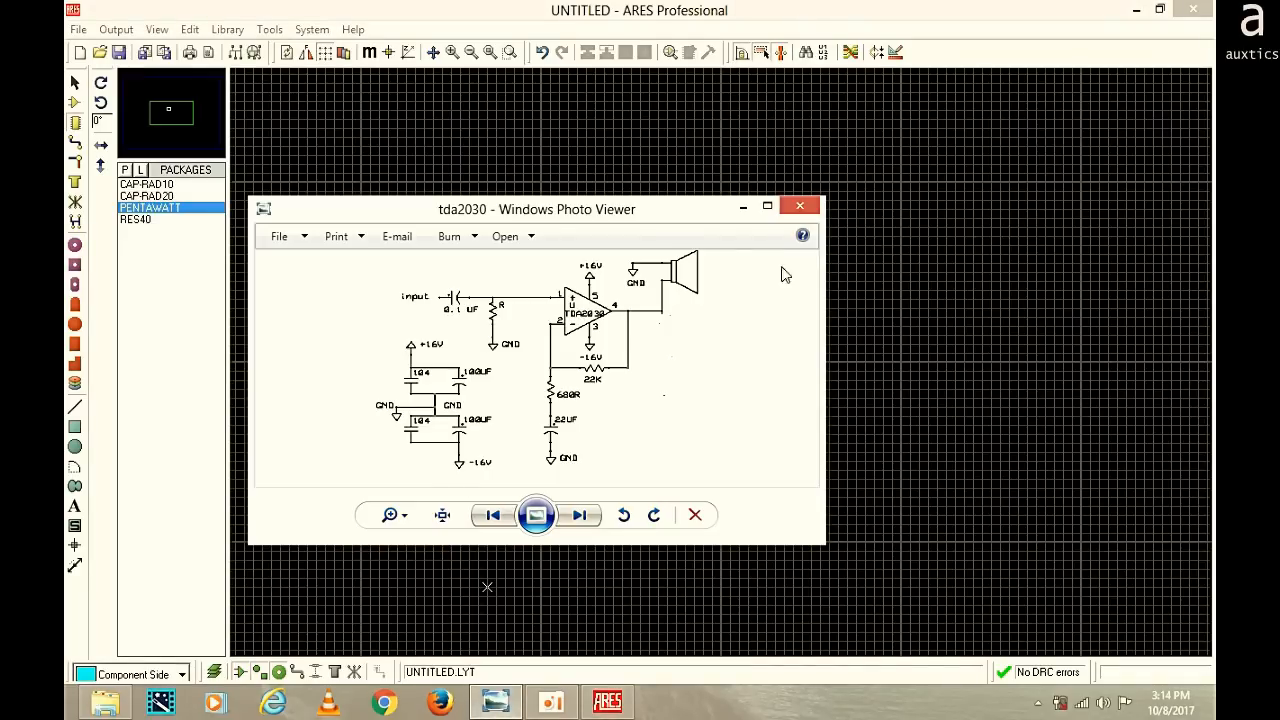
left_click(743, 208)
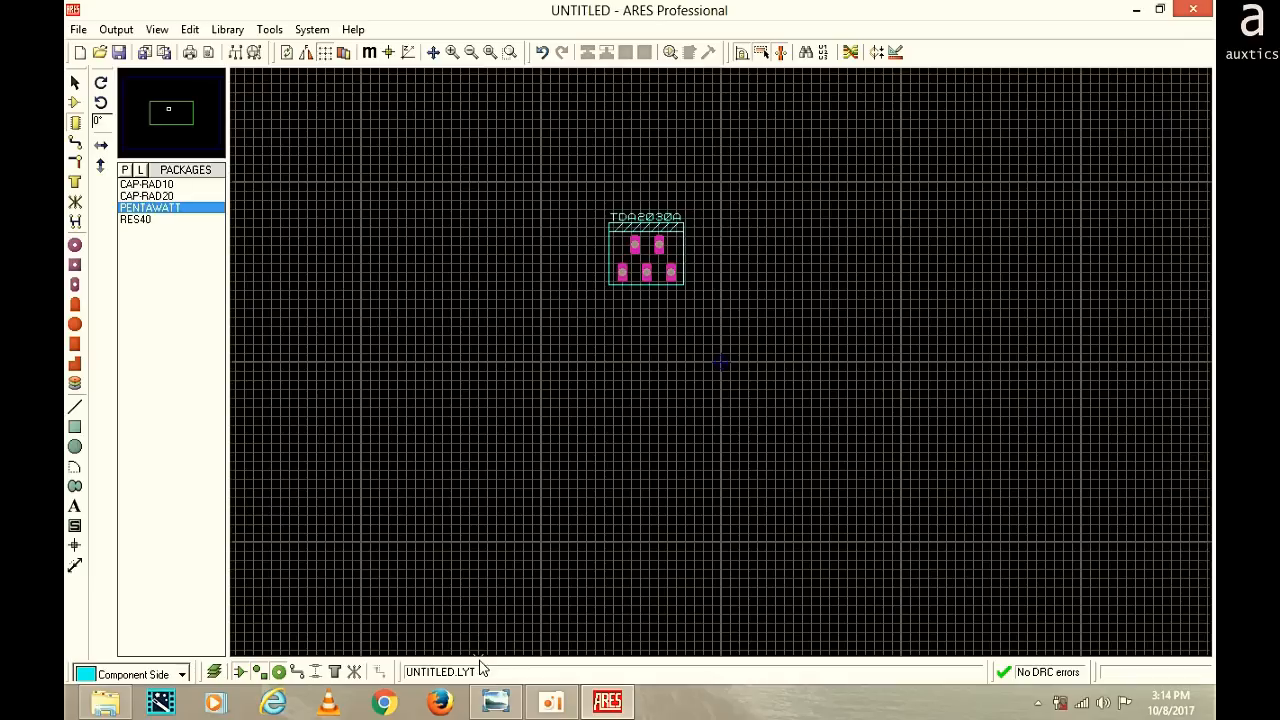
left_click(495, 703)
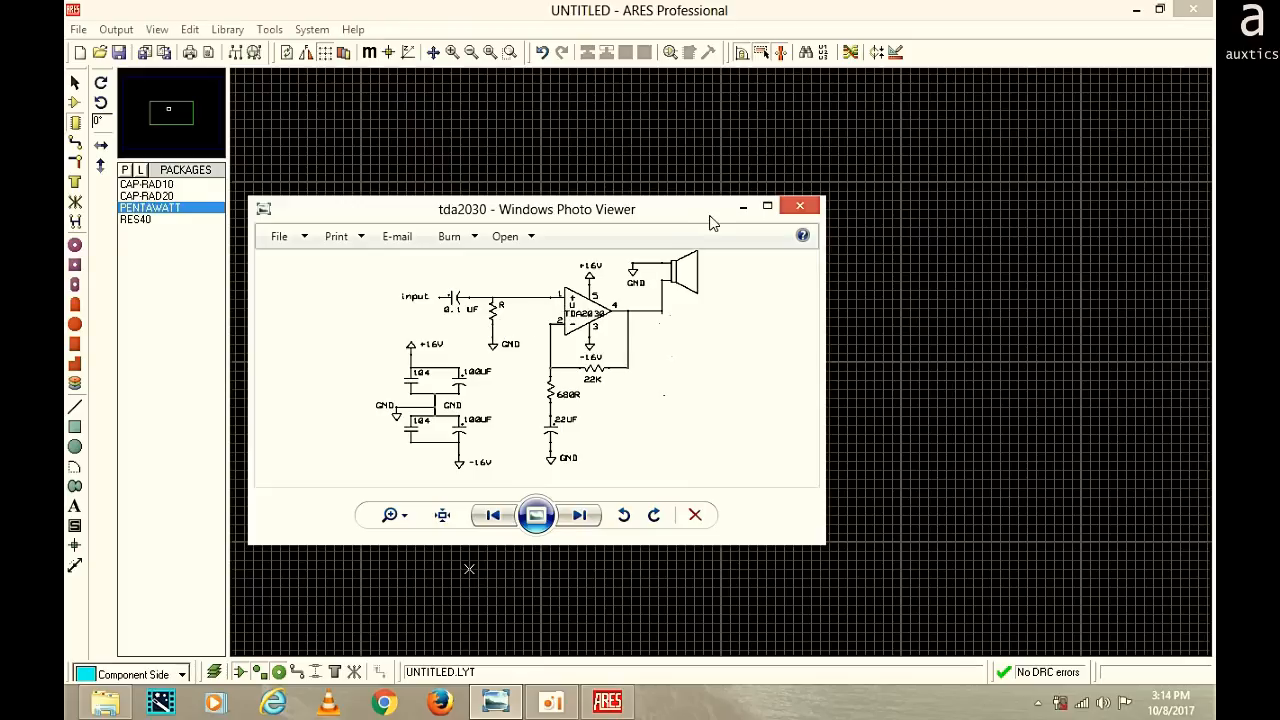
left_click(742, 207)
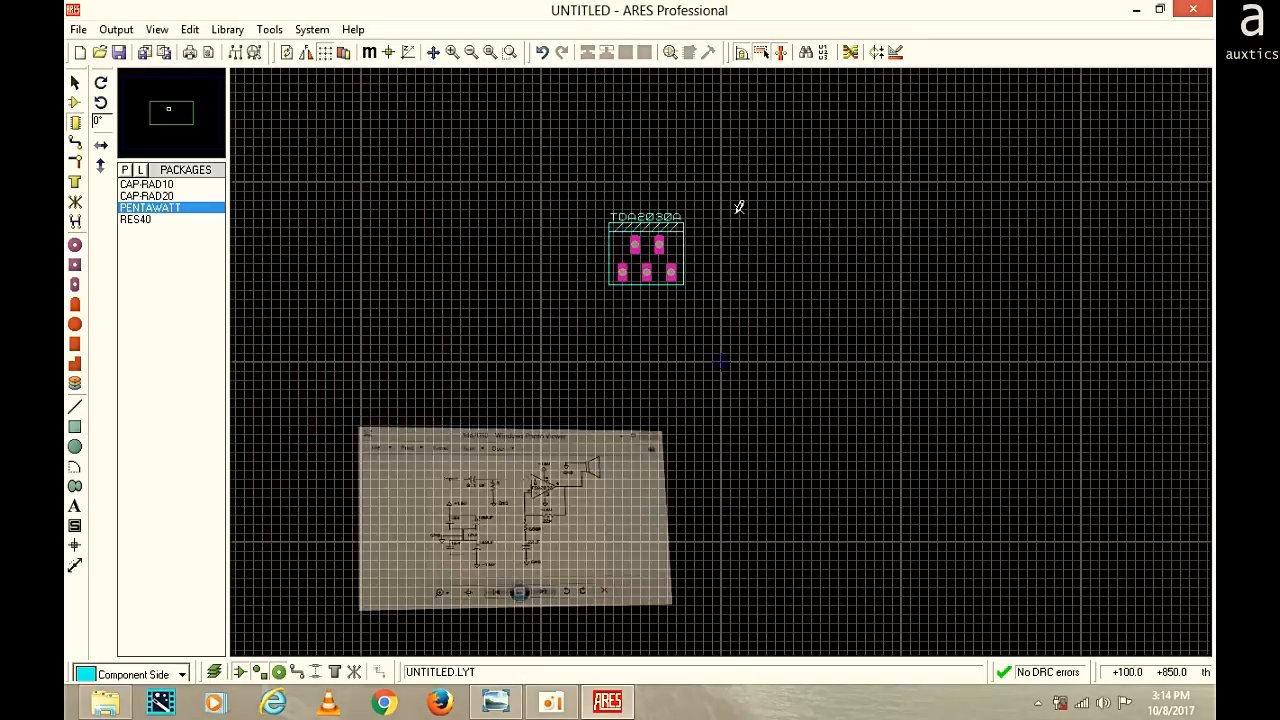
left_click(140, 219)
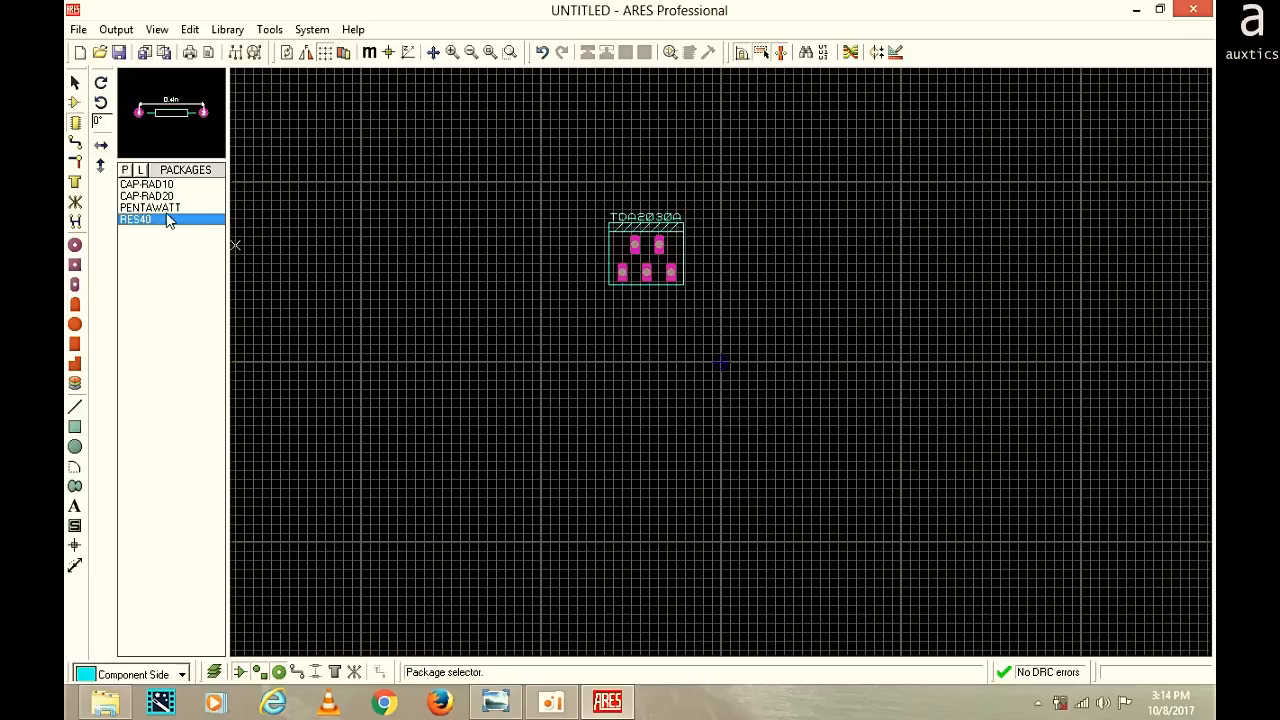
left_click(640, 340)
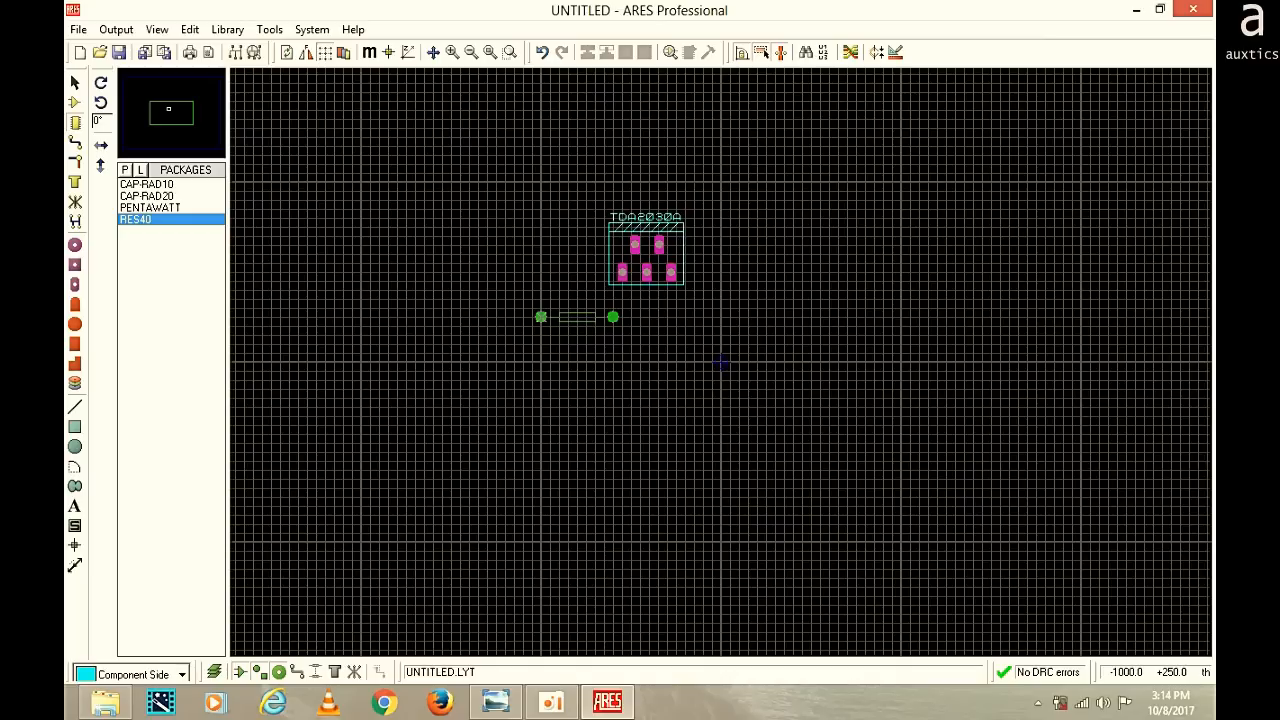
left_click(541, 317)
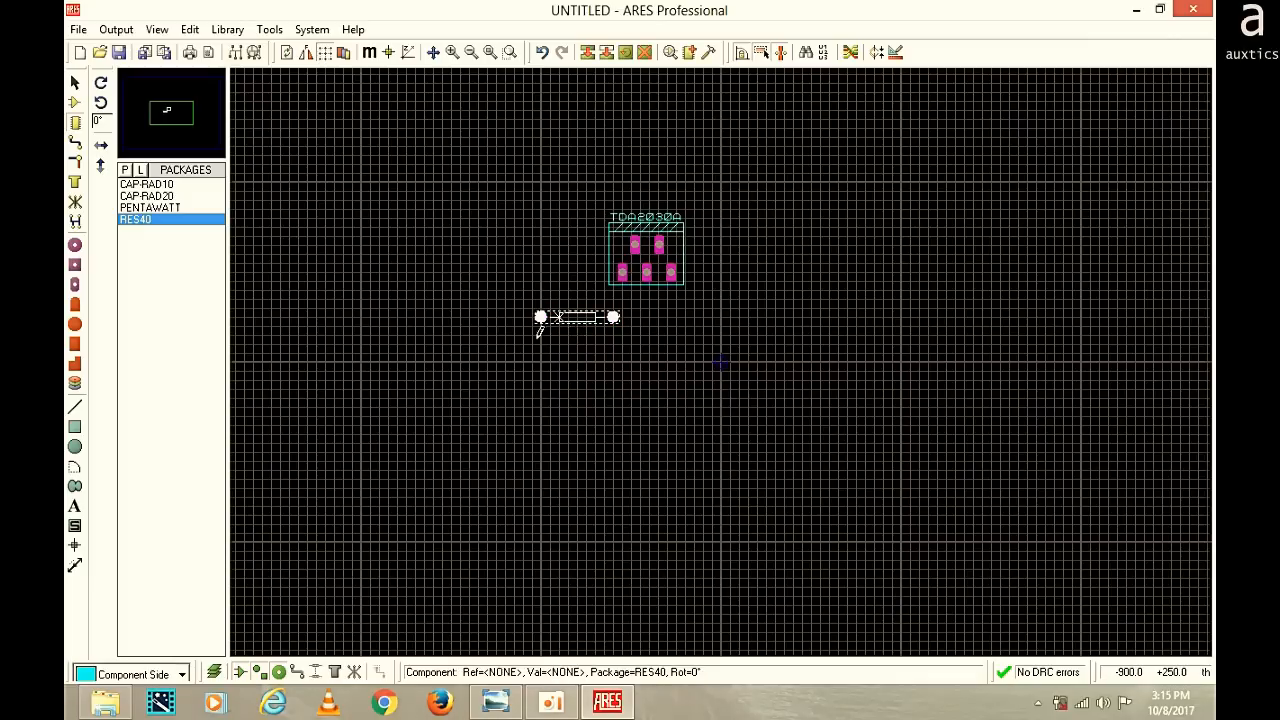
left_click(579, 328)
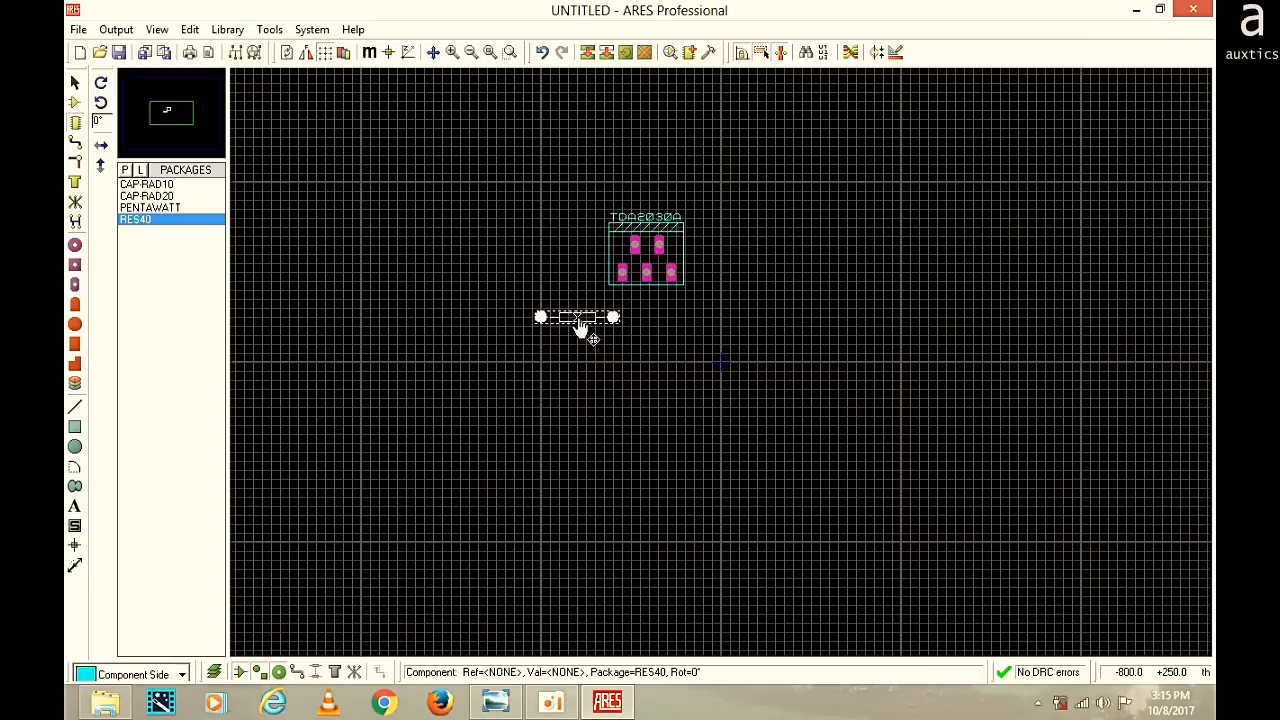
right_click(580, 318)
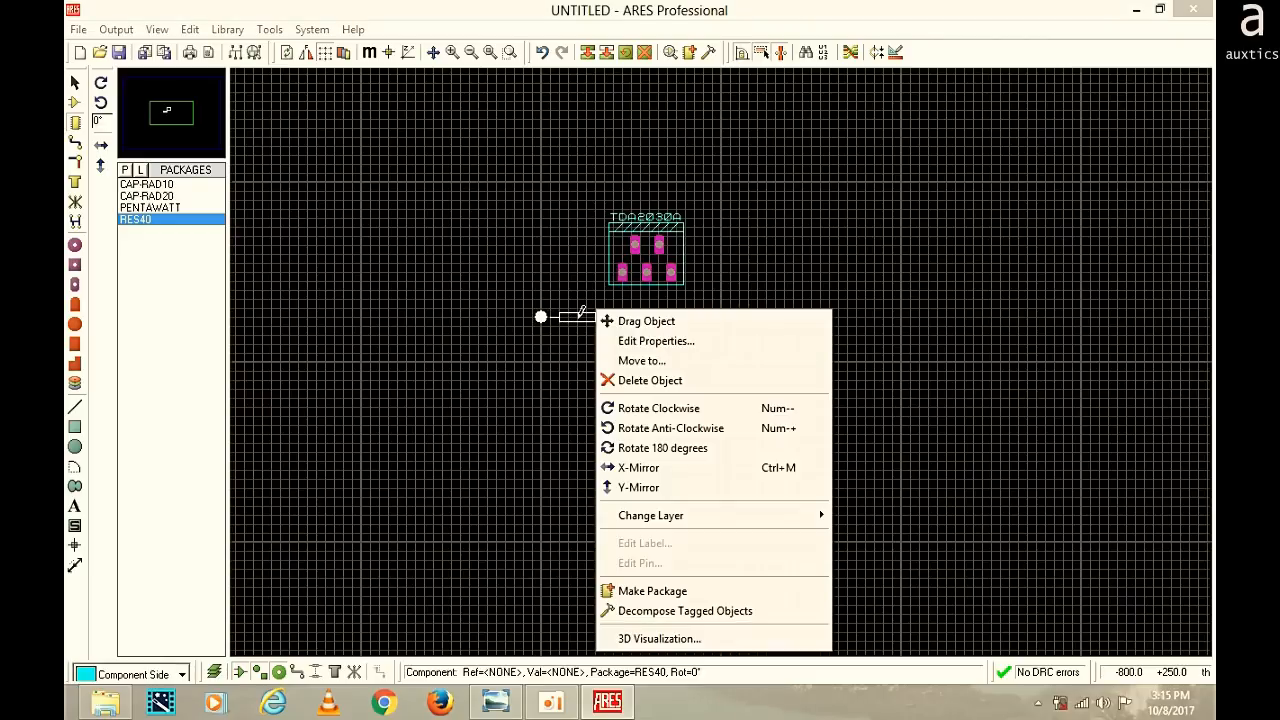
left_click(676, 408)
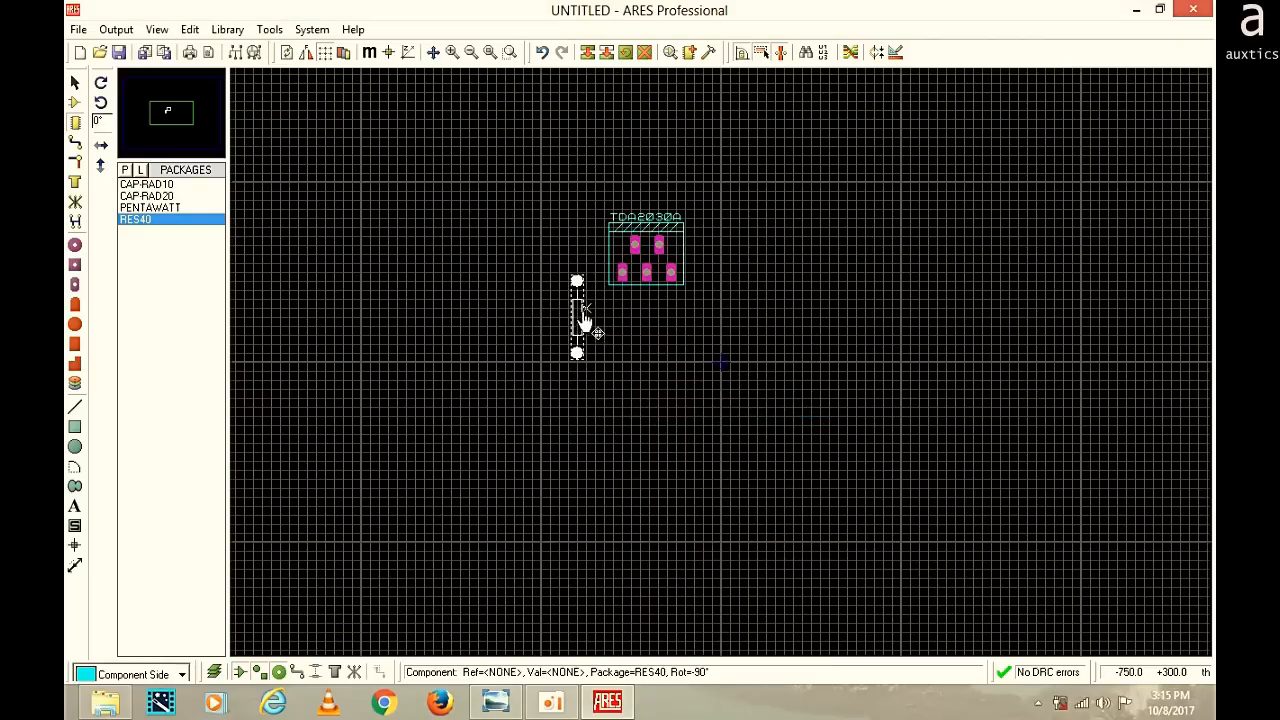
right_click(580, 300)
left_click(686, 422)
Rotate the RES40 resistor clockwise and move it directly beneath the lower-left pad of the TDA2030A component
right_click(607, 304)
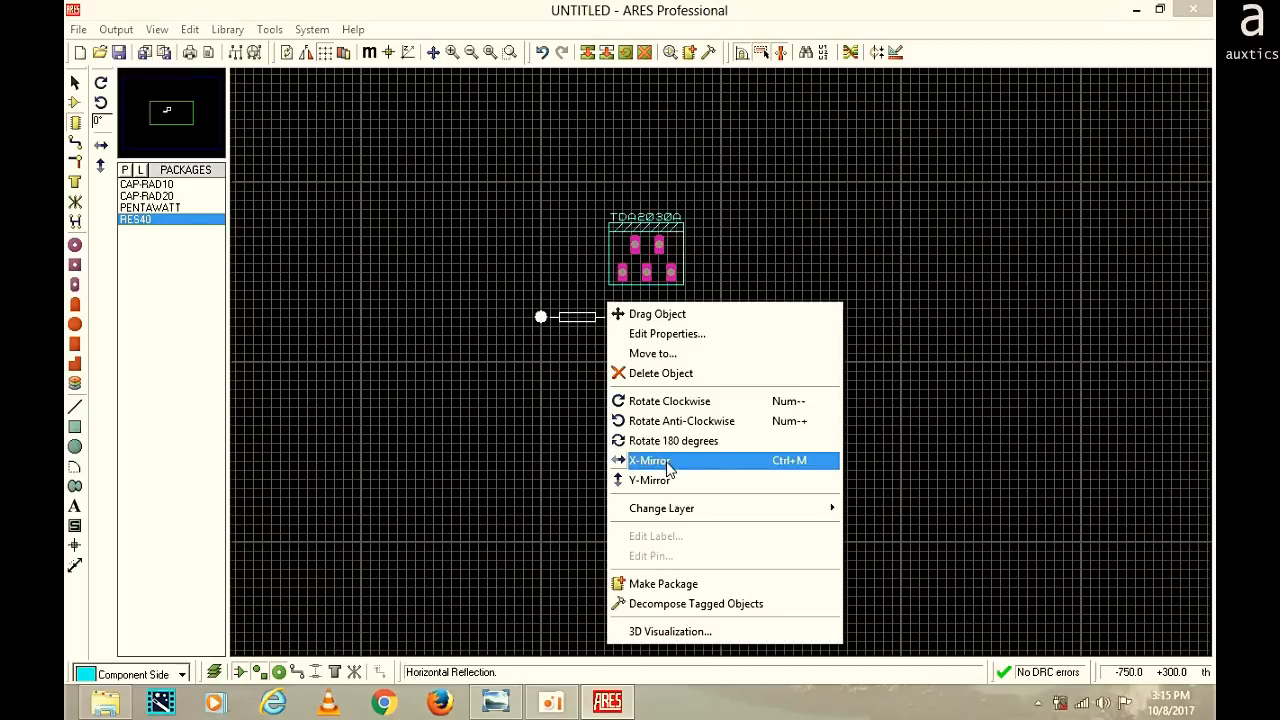
left_click(658, 404)
left_click_drag(578, 322, 623, 350)
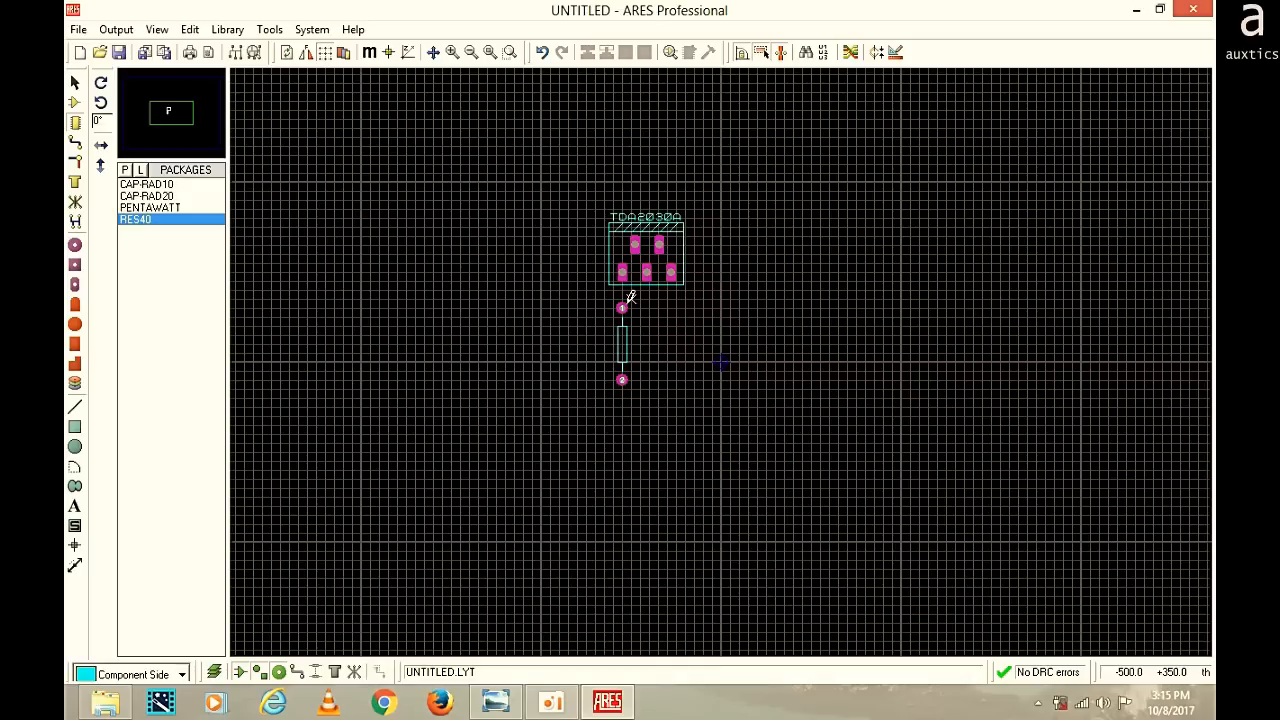
Route a bottom copper trace in the DEFAULT style from TDA2030A pad 1 to pad 1 of the resistor below
scroll(630, 297, "up", 3)
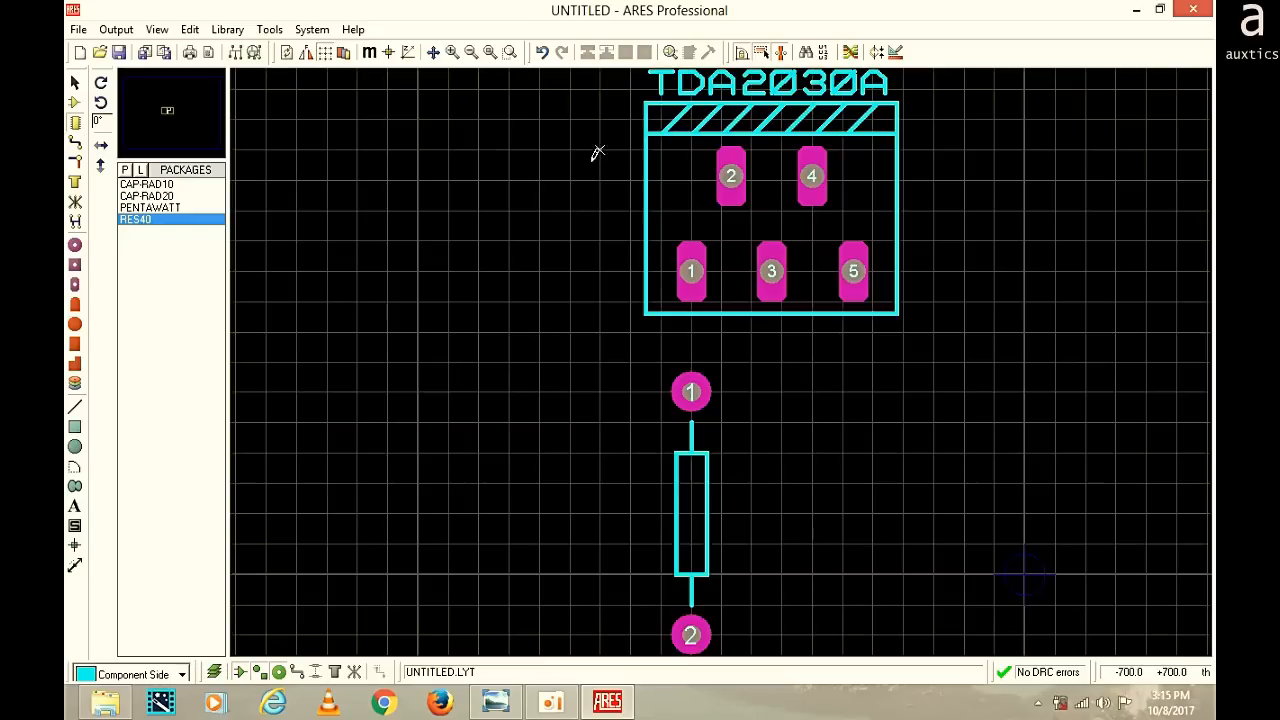
left_click(76, 145)
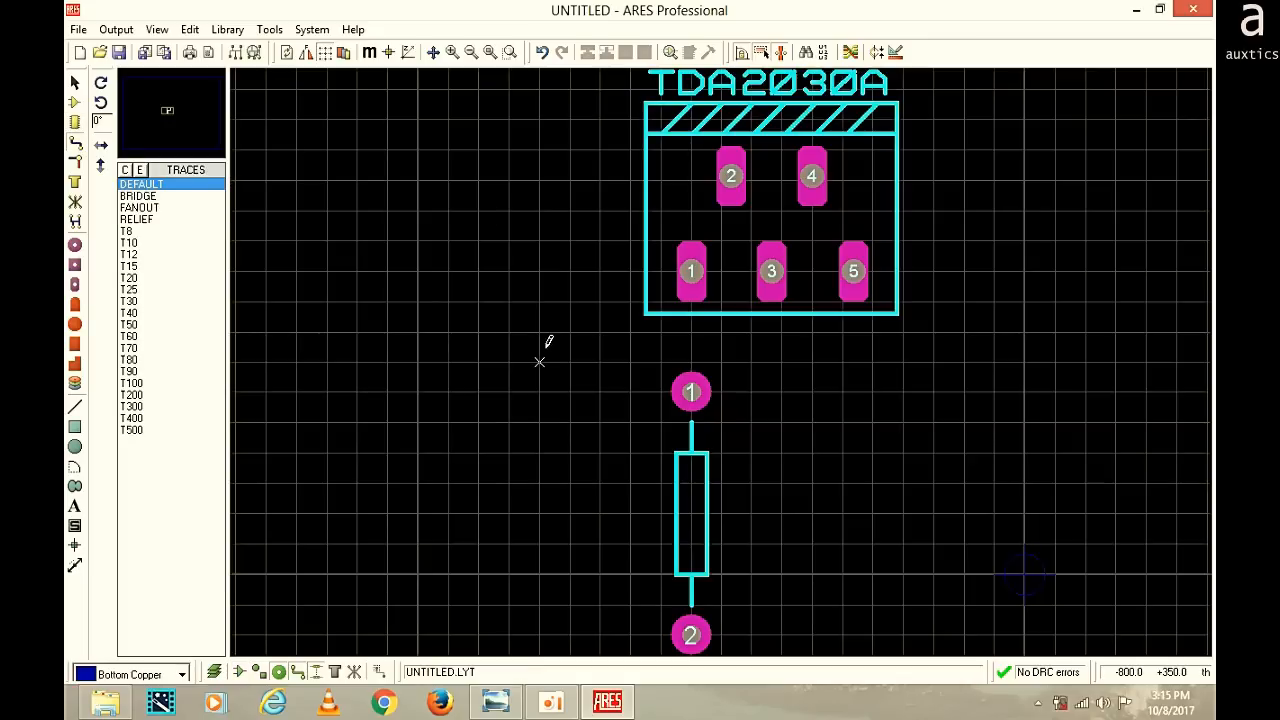
left_click(694, 389)
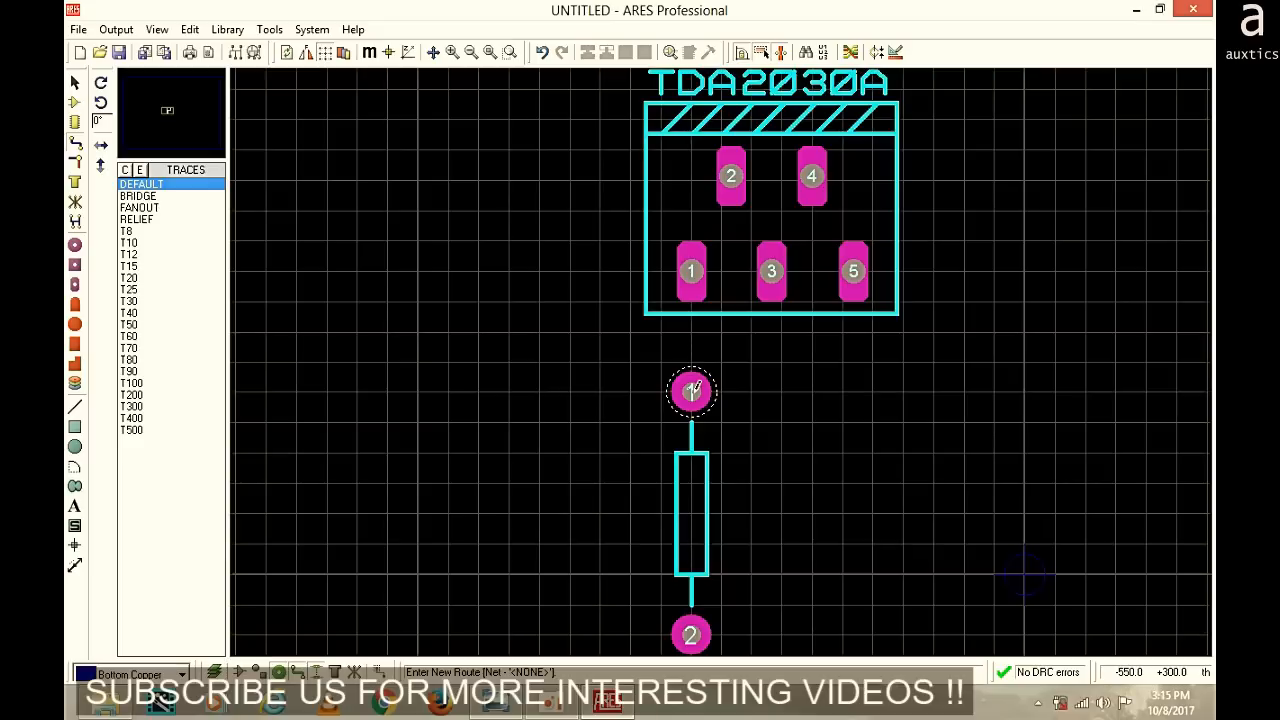
key("Escape")
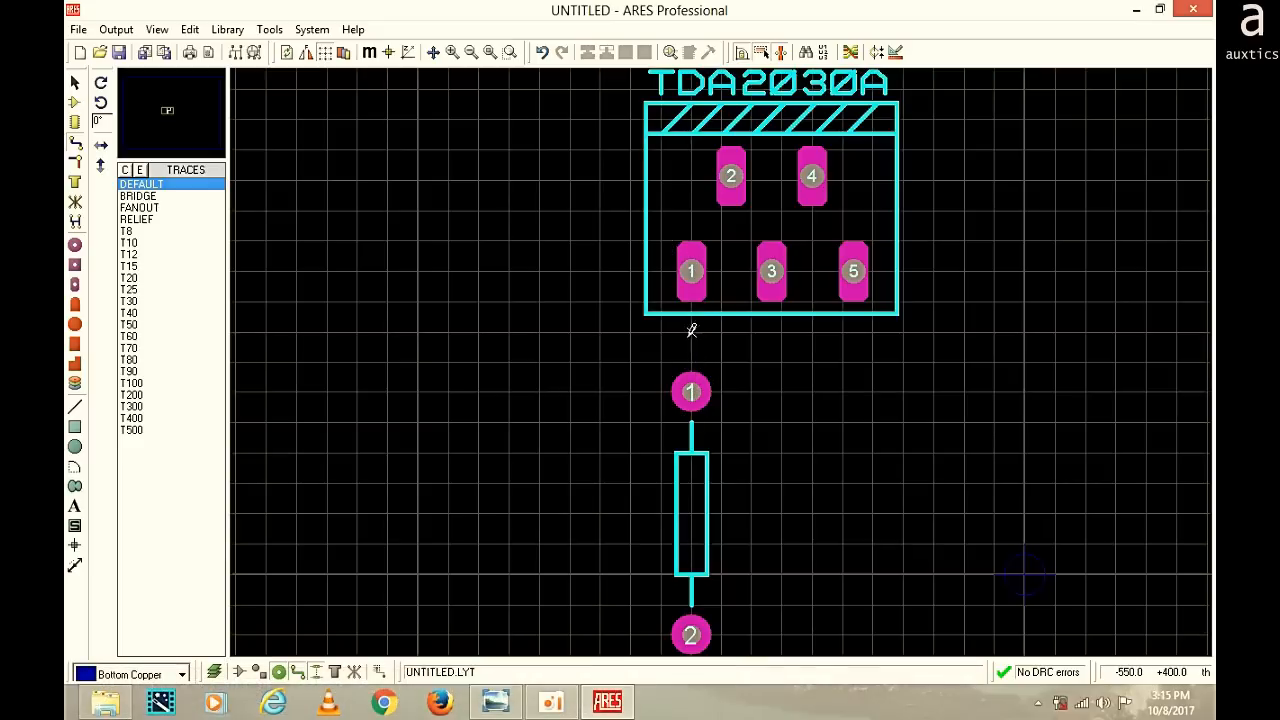
left_click(694, 267)
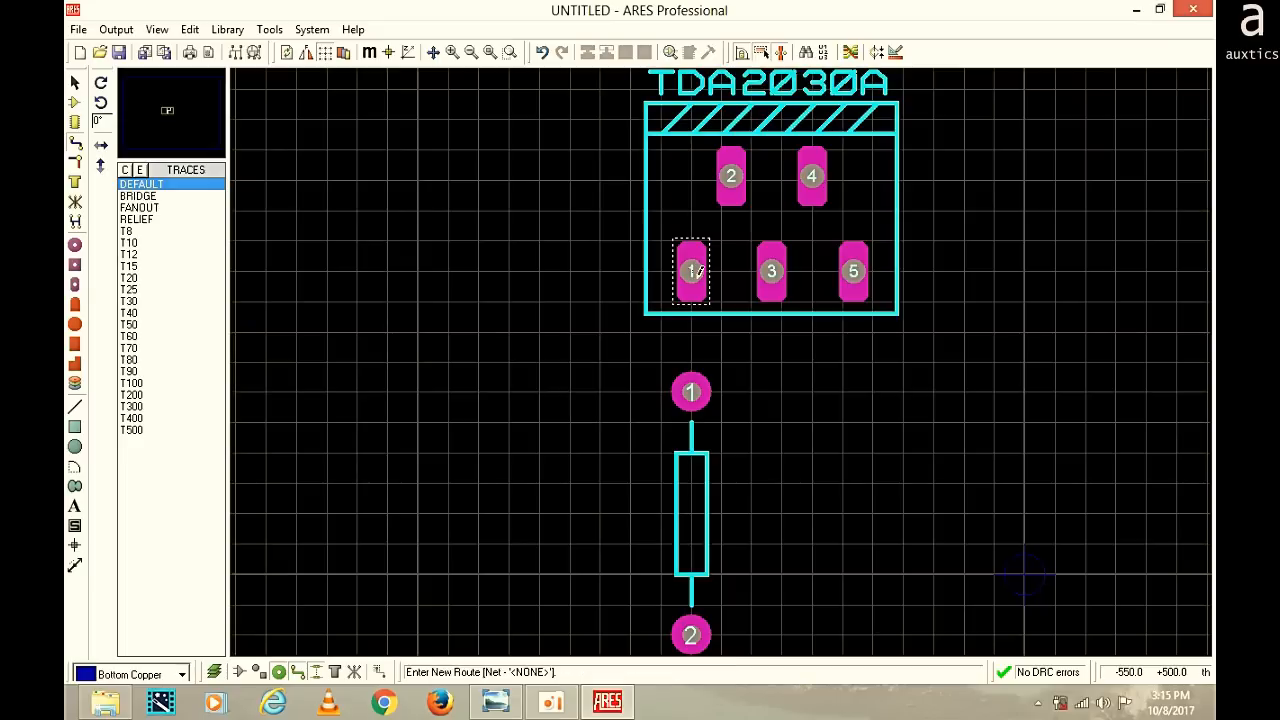
left_click(692, 390)
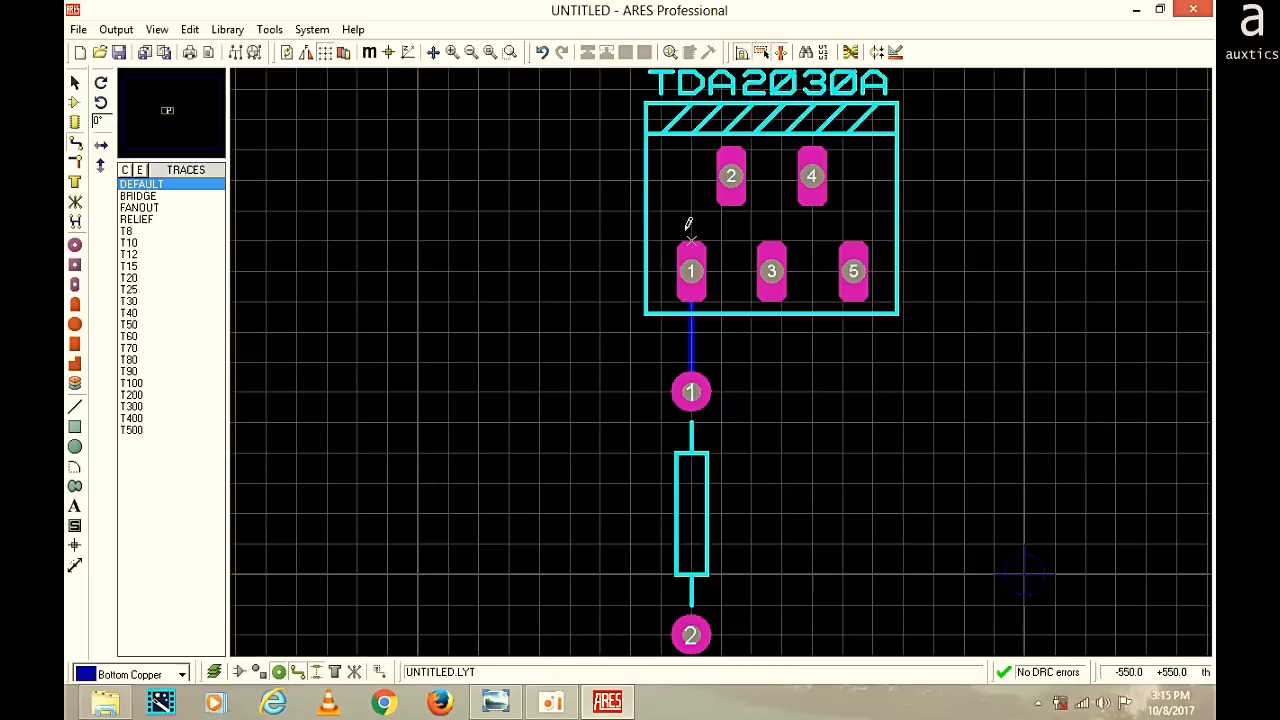
right_click(694, 349)
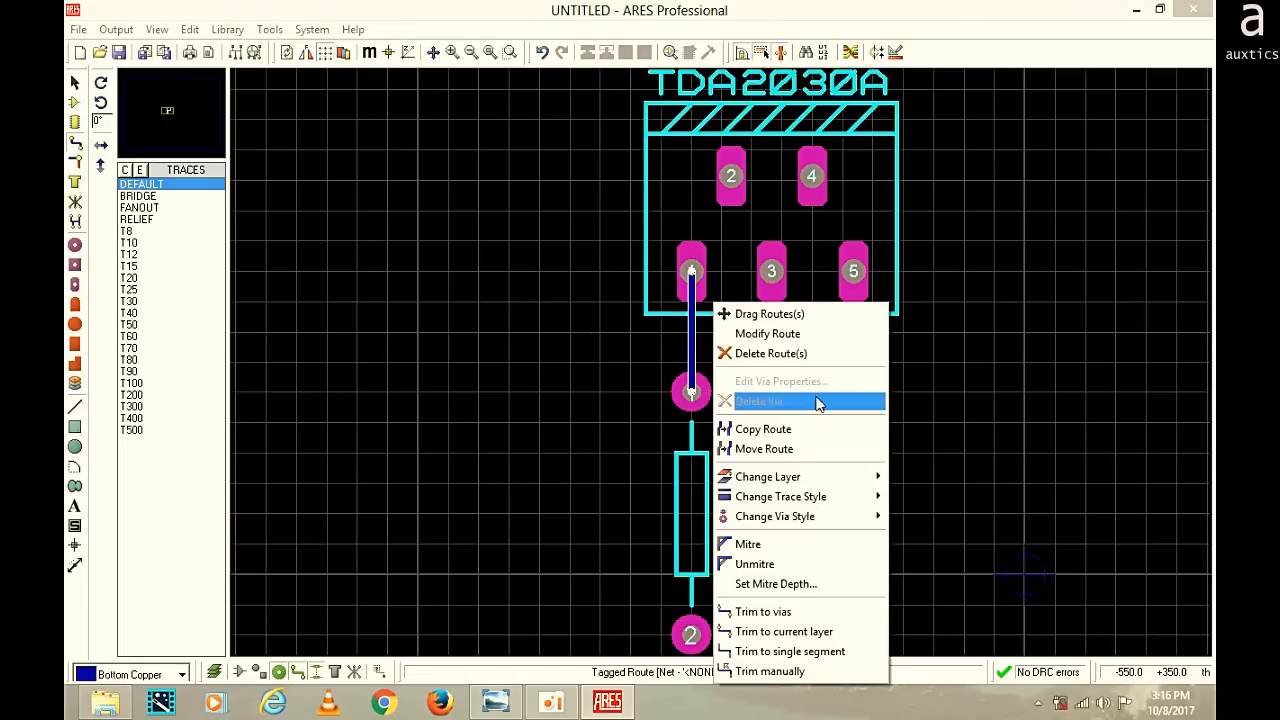
mouse_move(838, 485)
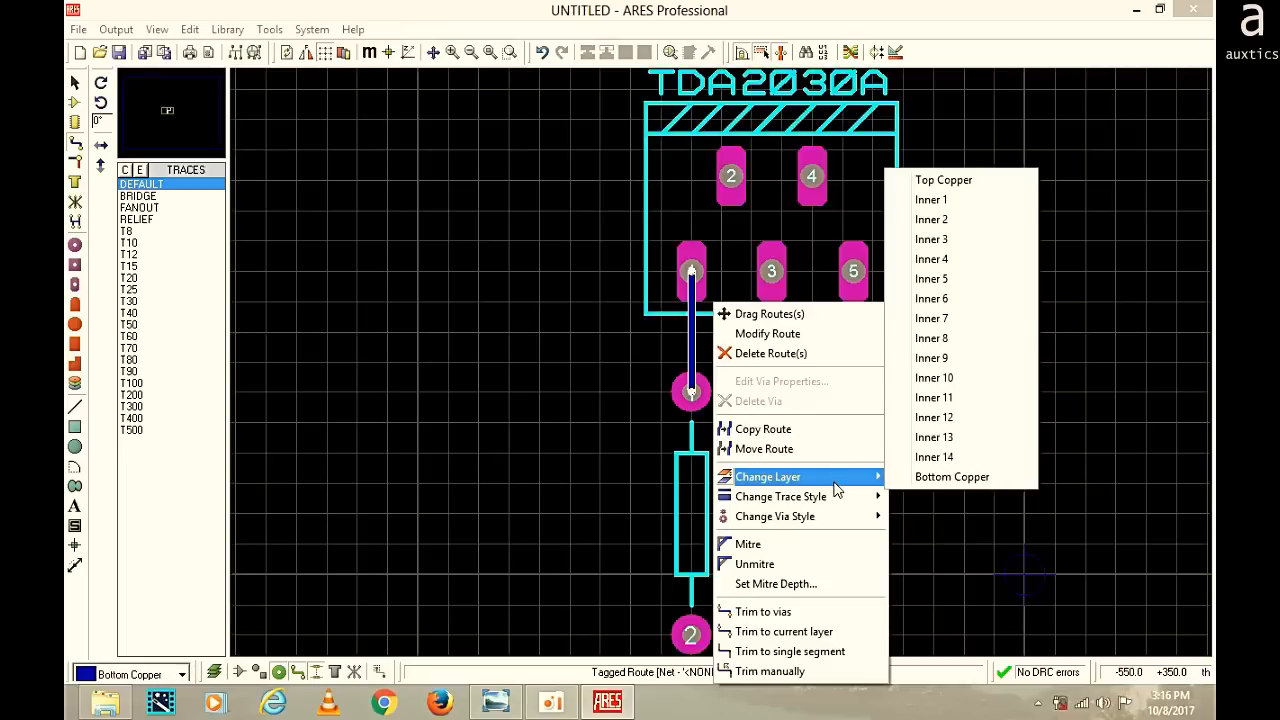
left_click(568, 386)
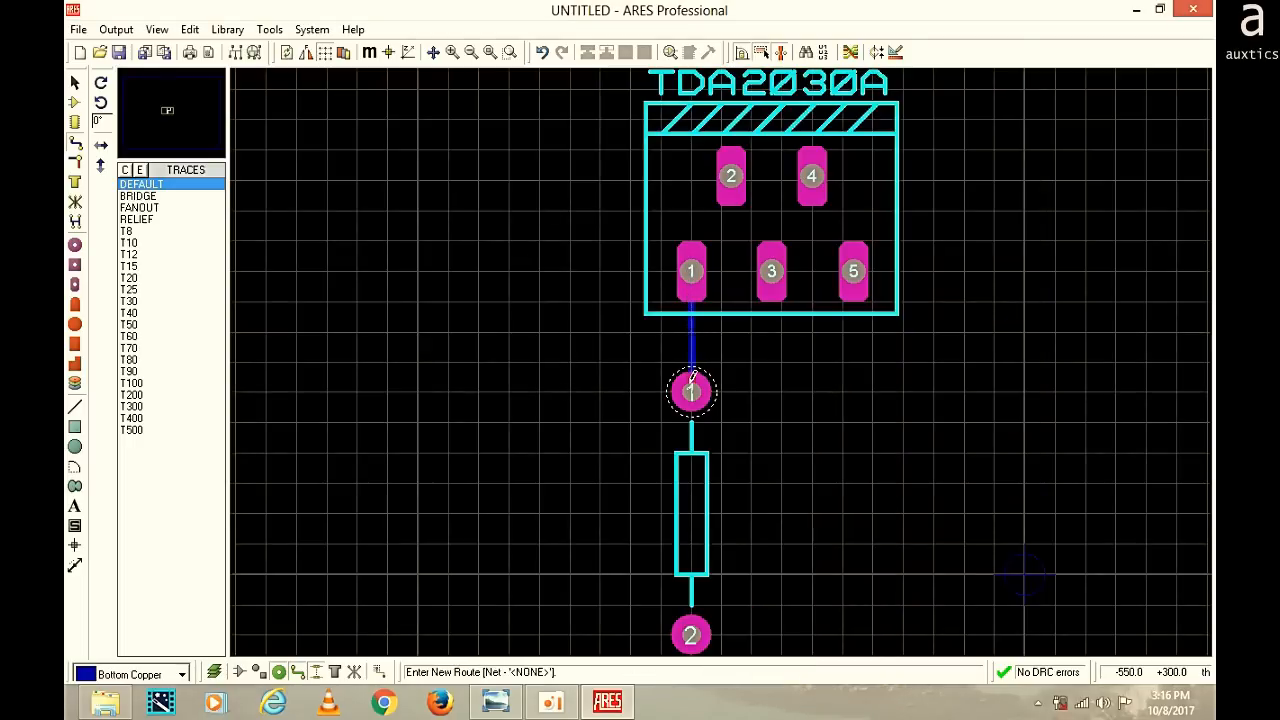
Reroute the connection between TDA2030A pad 1 and resistor pad 1 with the T90 trace style on bottom copper
left_click(130, 359)
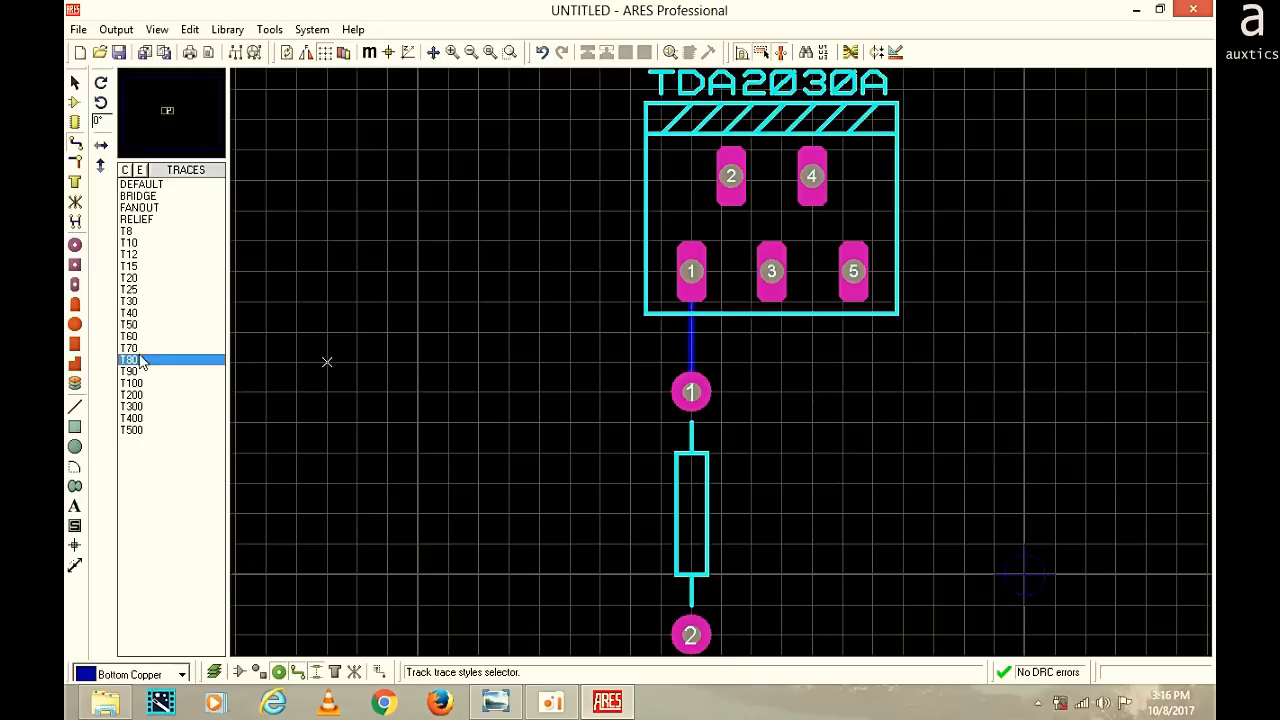
left_click(150, 375)
left_click(152, 384)
left_click(151, 372)
left_click(150, 361)
left_click(150, 374)
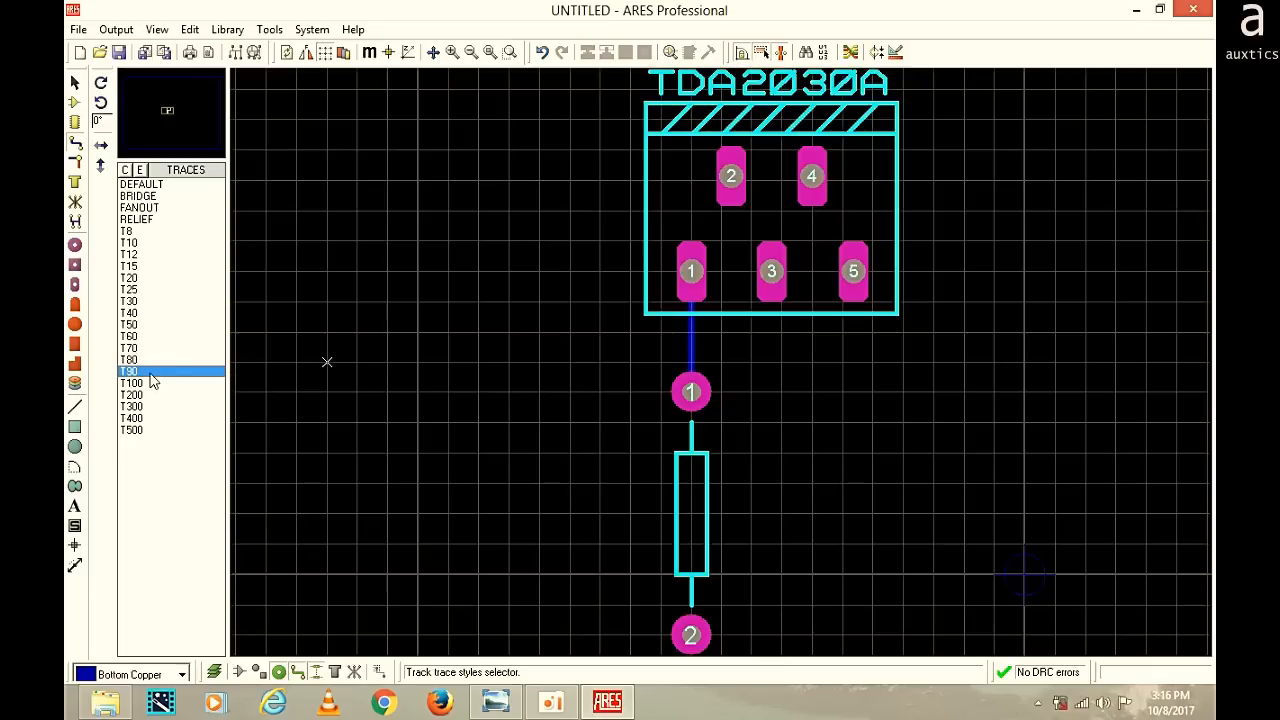
left_click(150, 363)
left_click(150, 373)
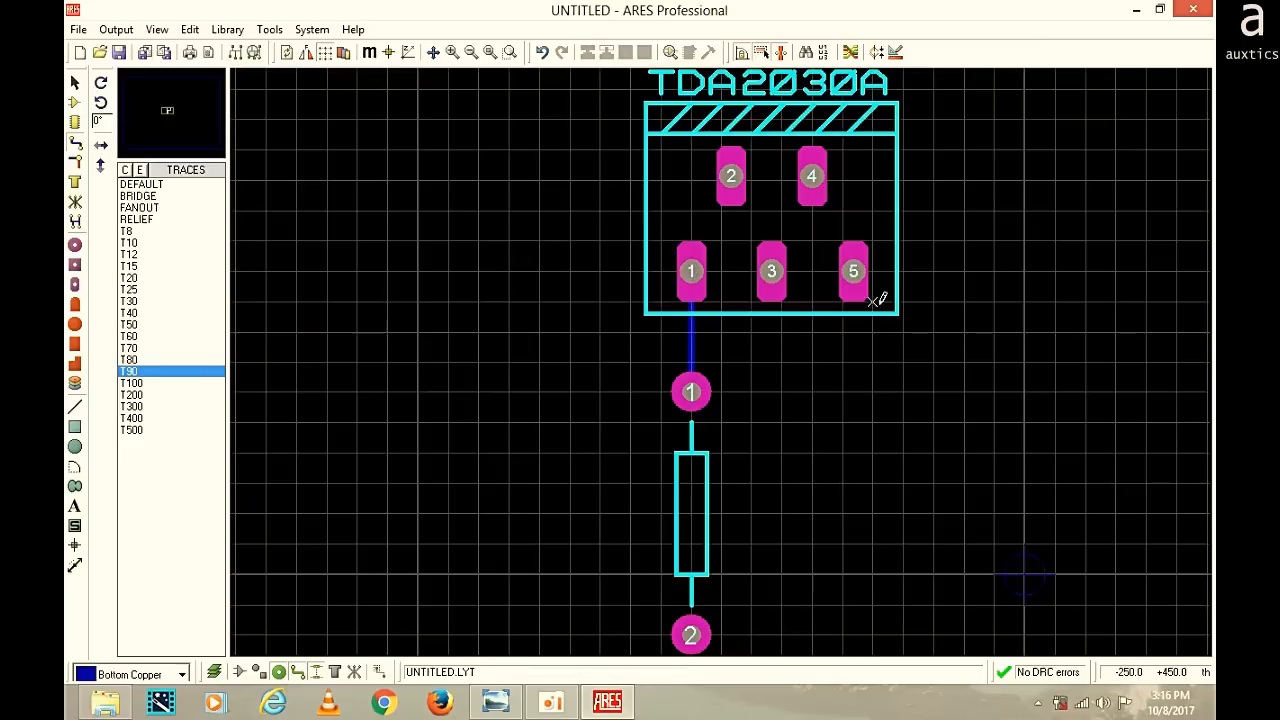
left_click(697, 266)
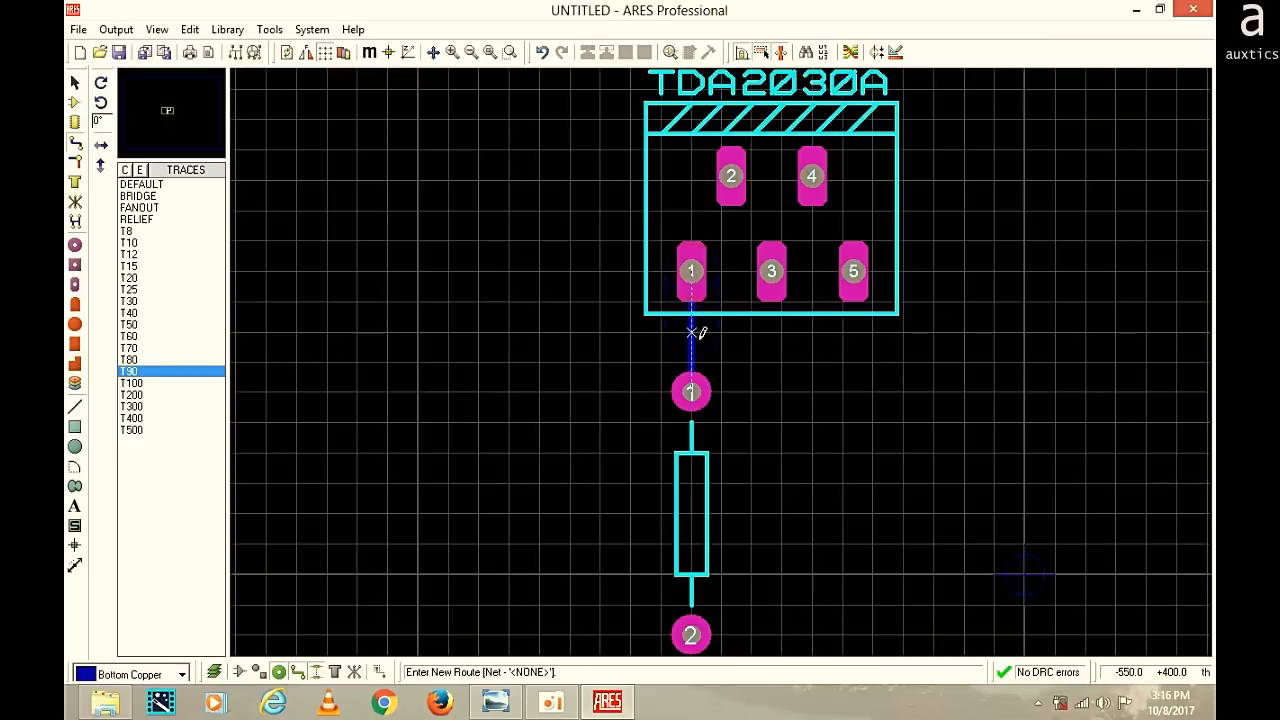
left_click(699, 380)
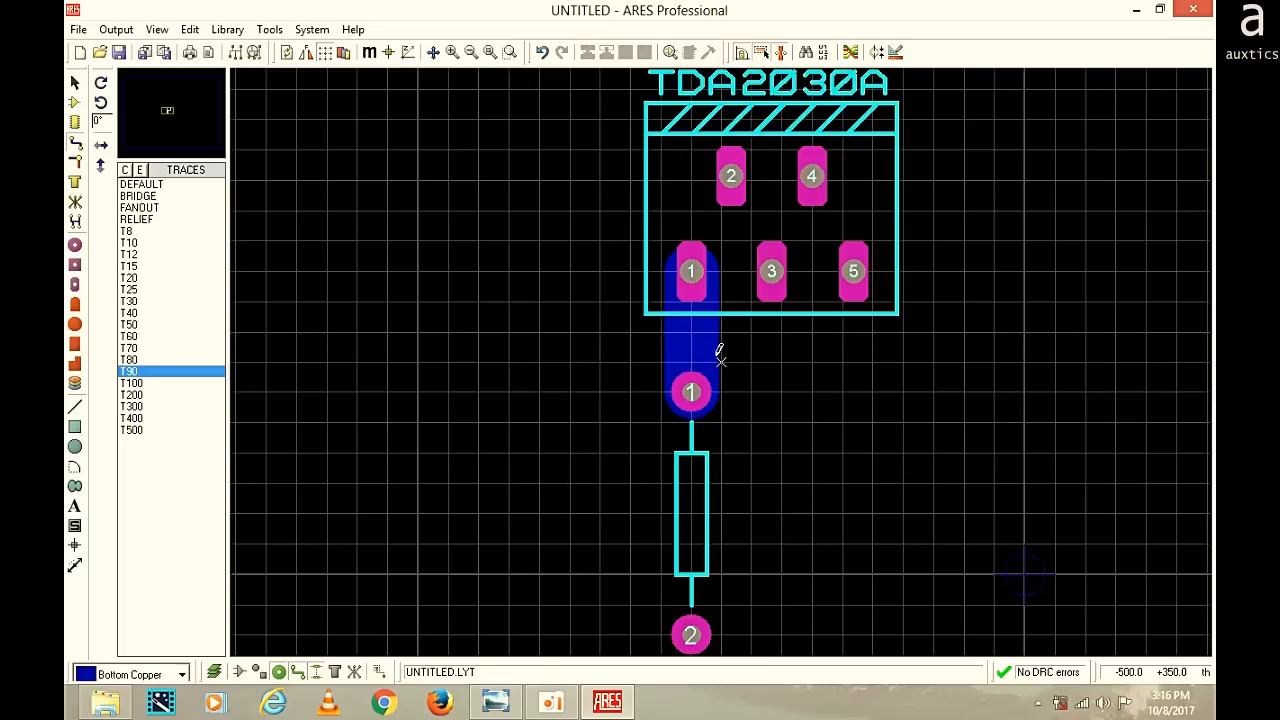
Change the style of the trace between TDA2030A pad 1 and the resistor to T50
right_click(698, 336)
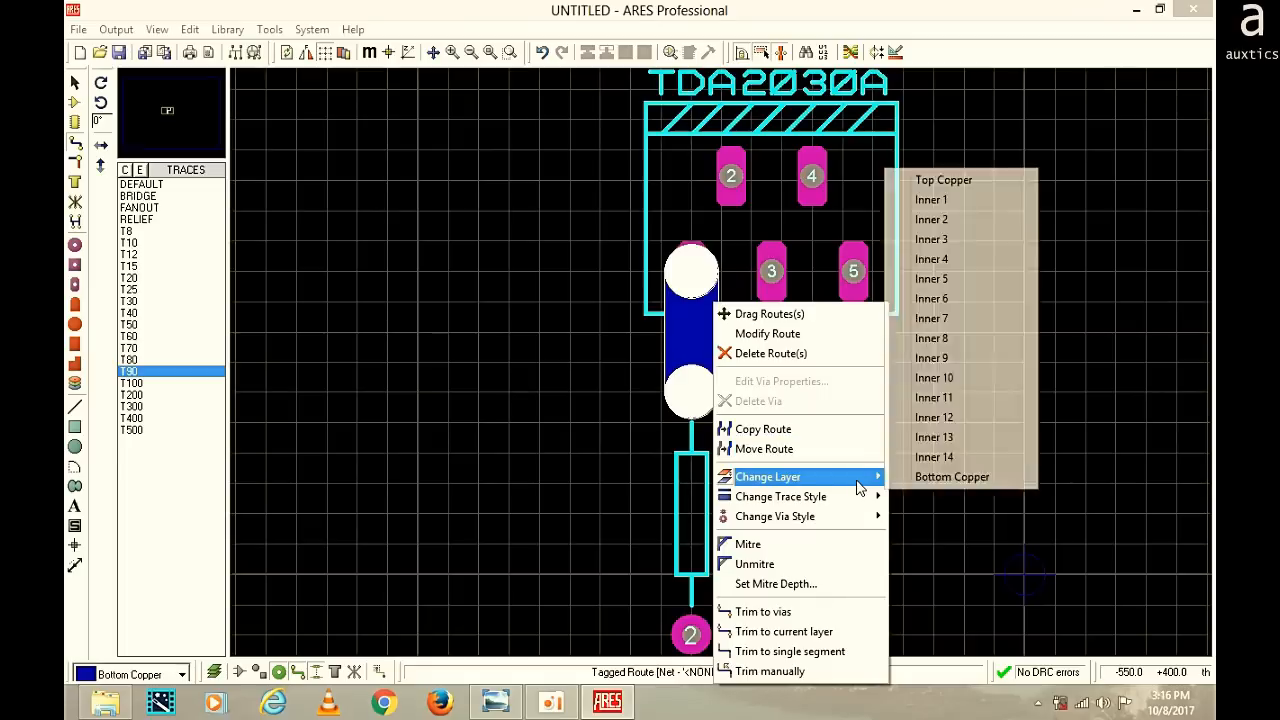
mouse_move(858, 512)
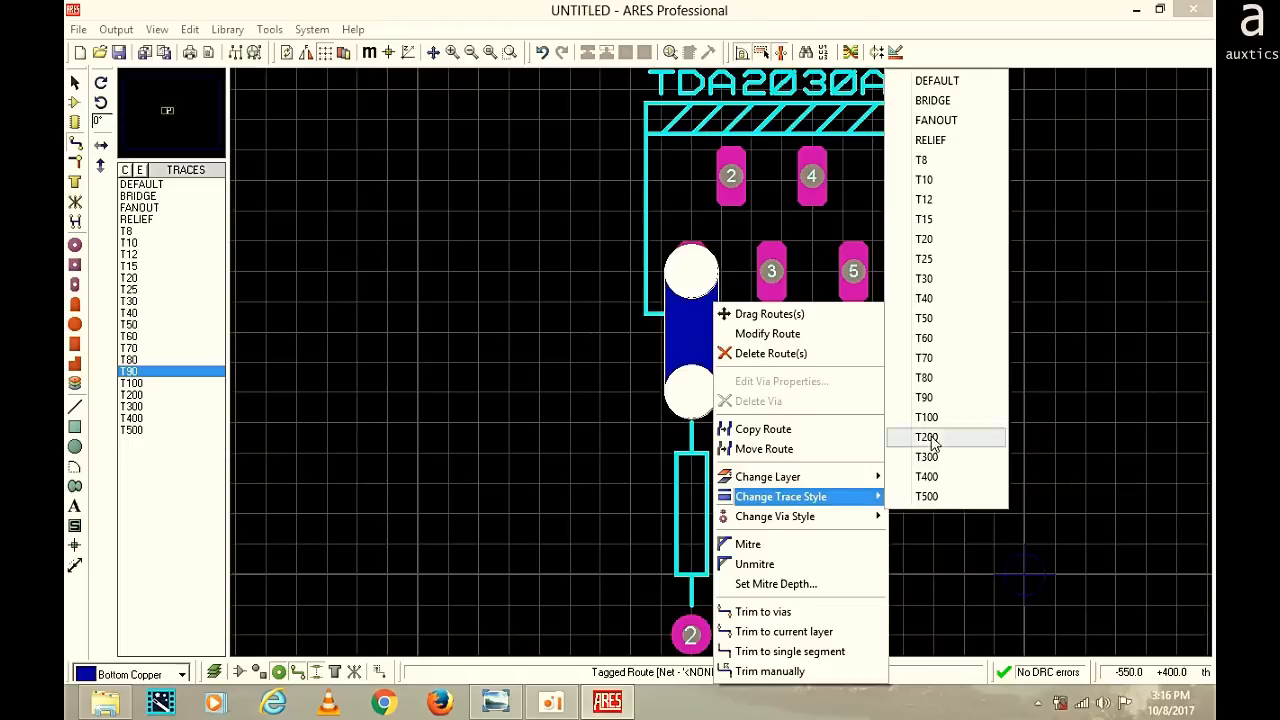
left_click(953, 319)
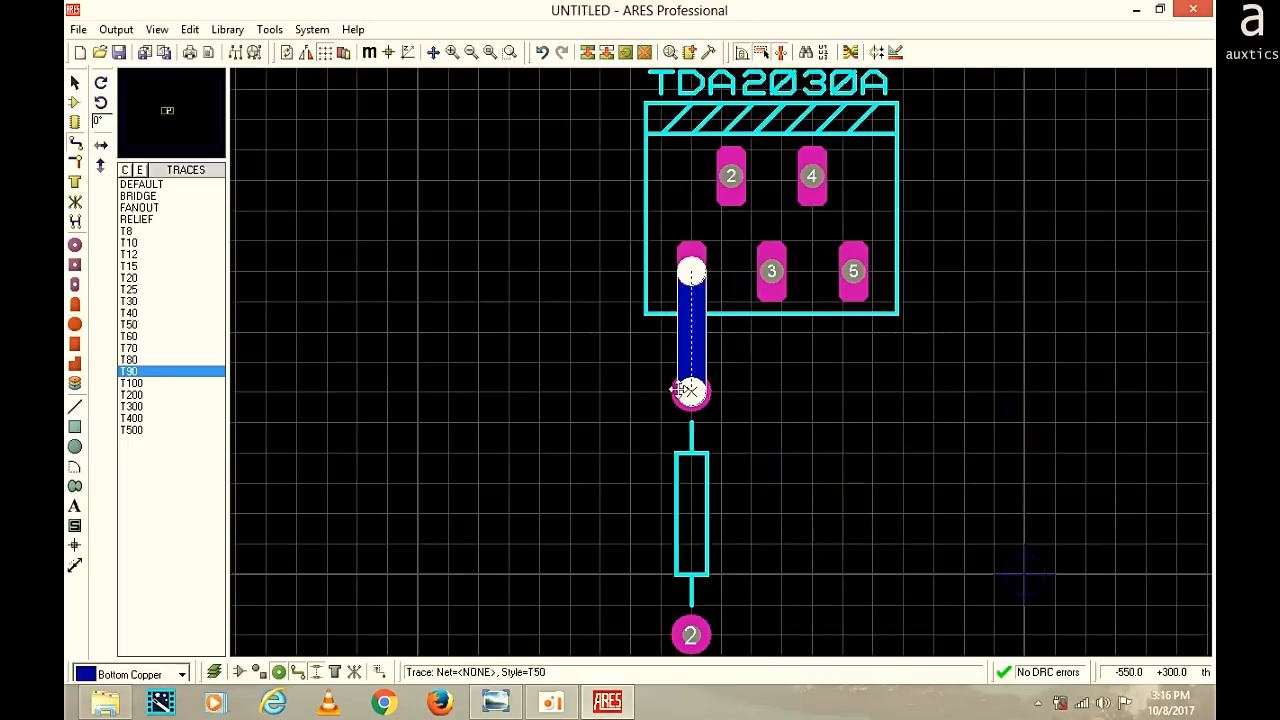
Set the style of the trace between TDA2030A pad 1 and the resistor to T100 and deselect it
right_click(710, 345)
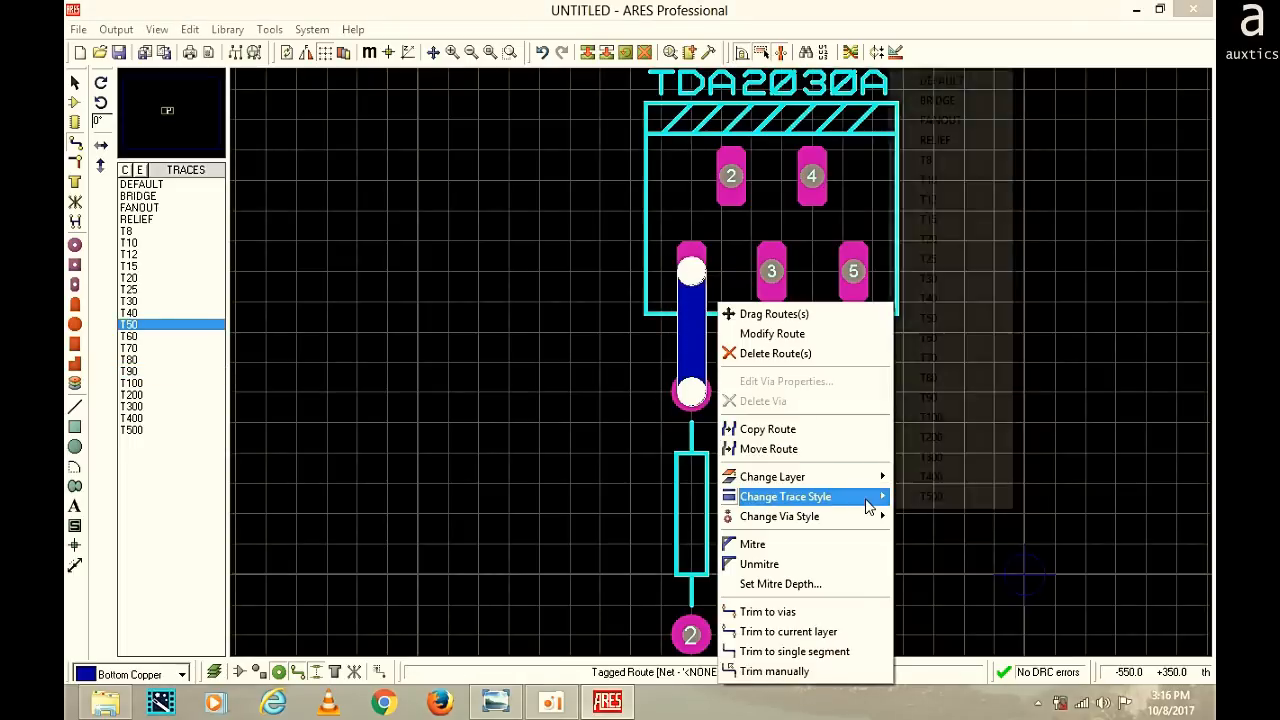
left_click(963, 418)
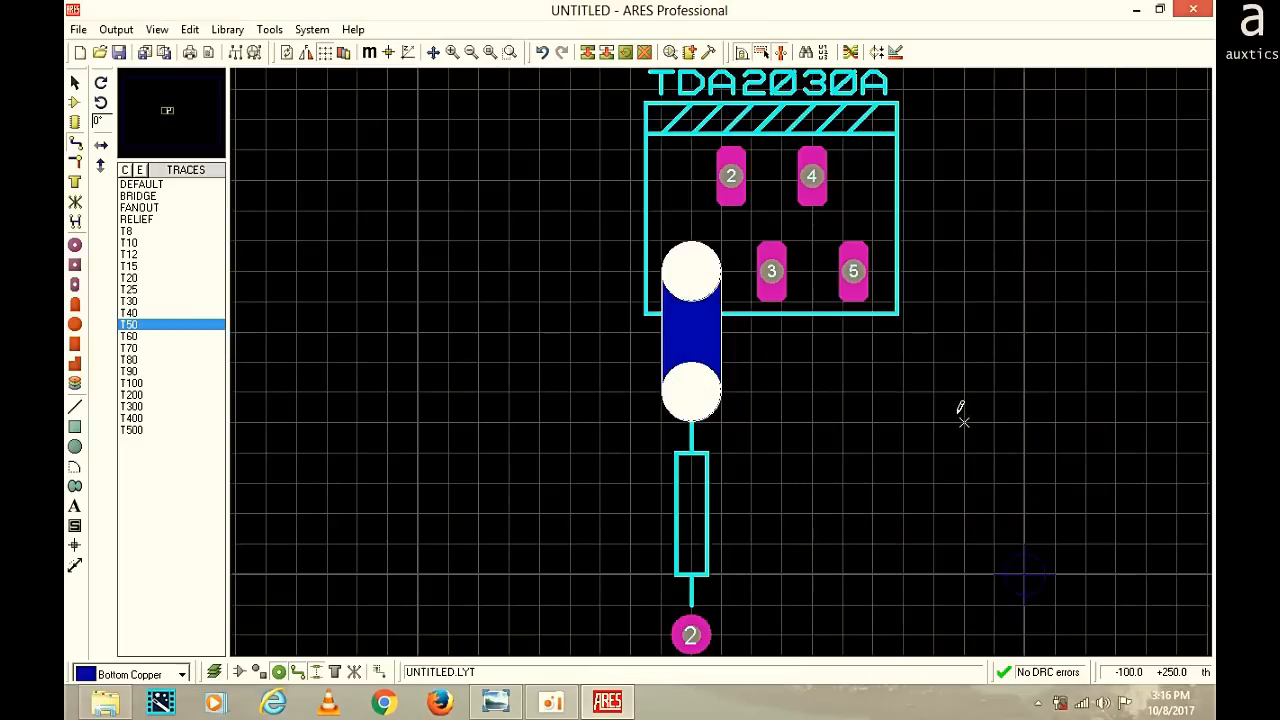
left_click(746, 396)
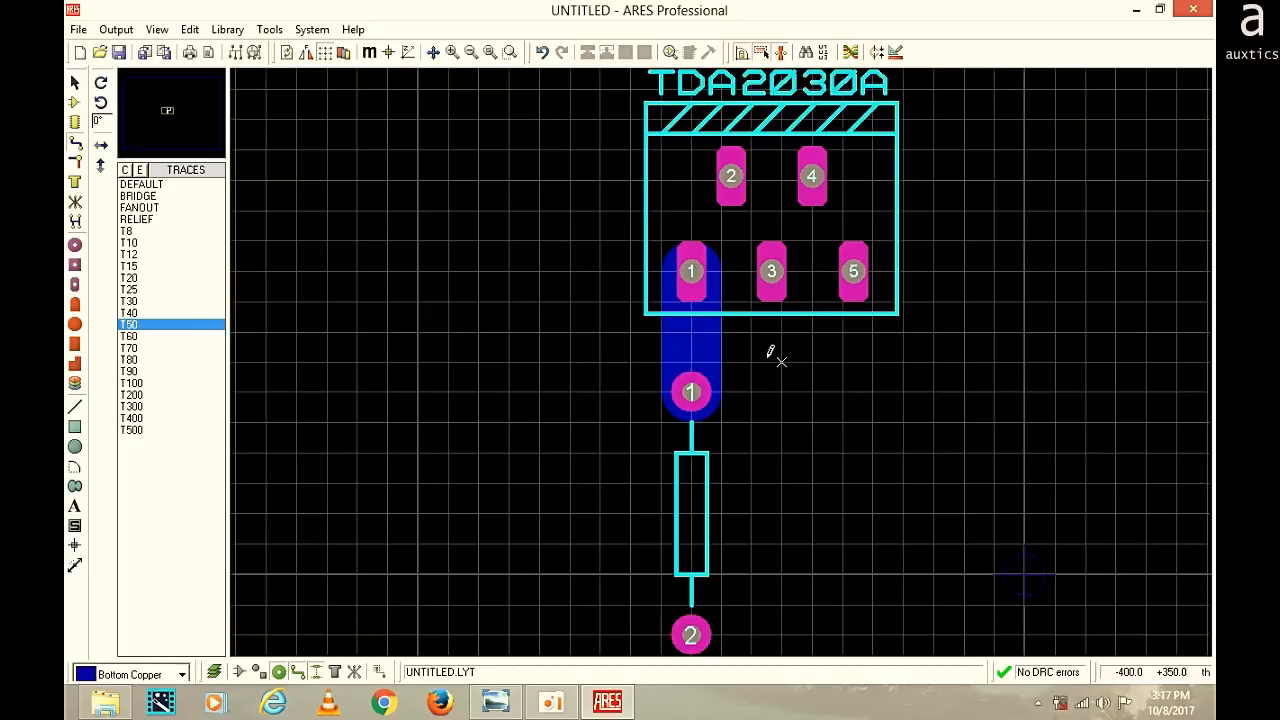
Check the tda2030 schematic, and set the part ID of the RES40 resistor below the TDA2030A to 22K
scroll(781, 361, "down", 1)
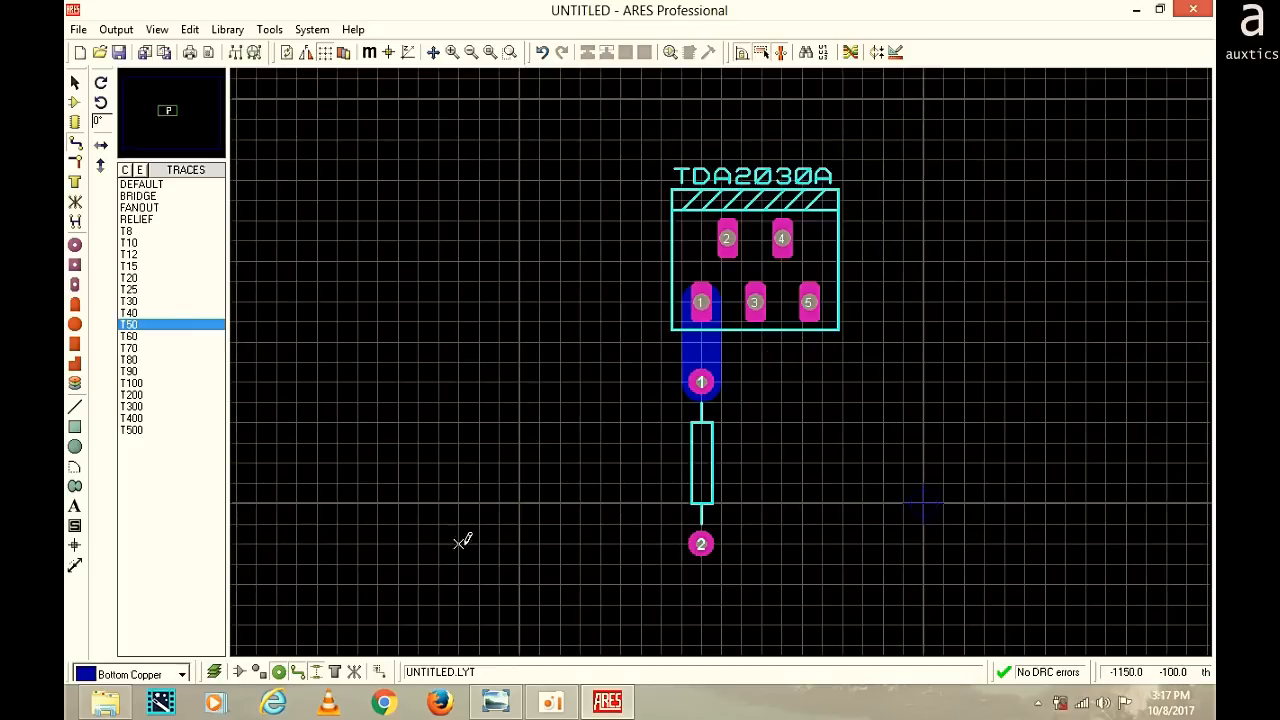
left_click(497, 703)
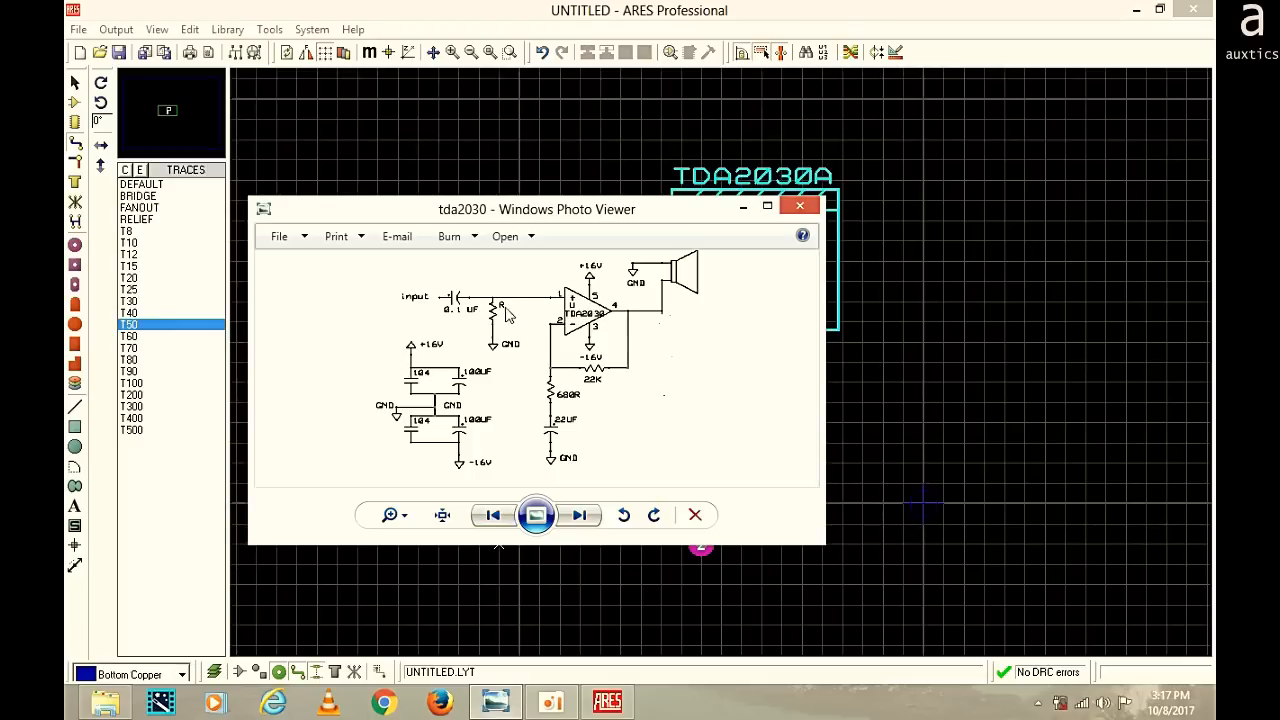
left_click(743, 206)
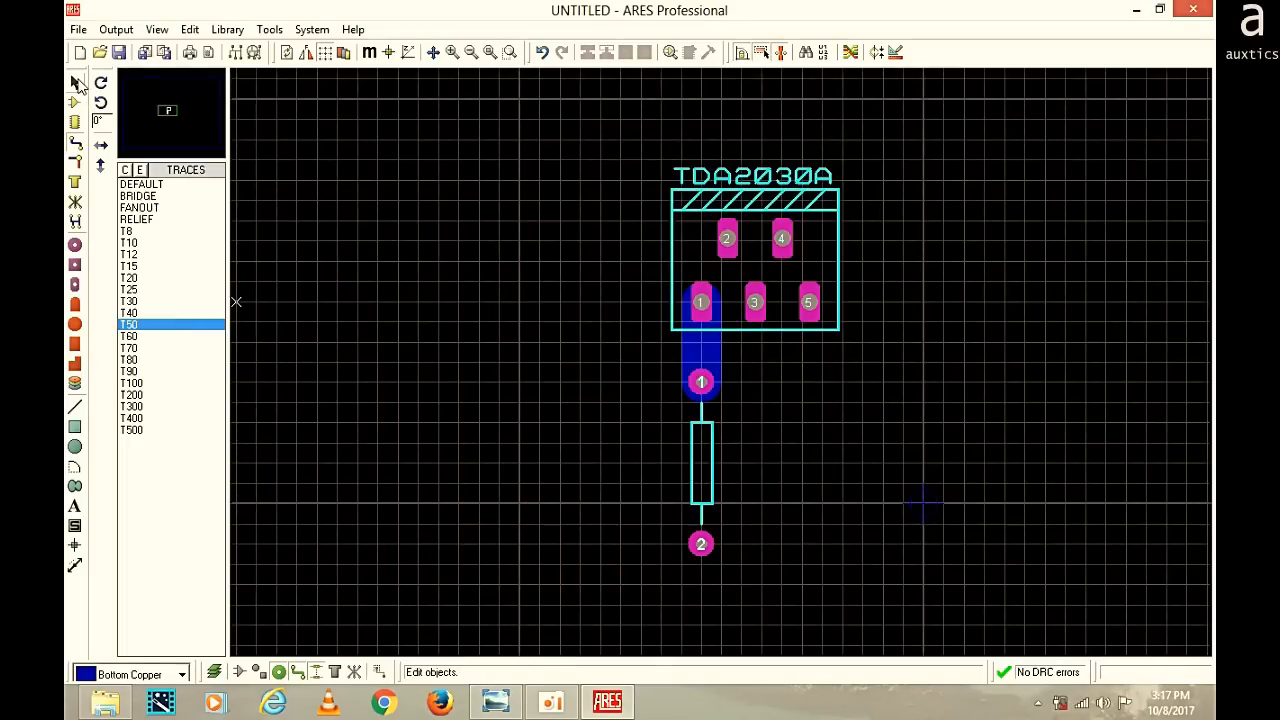
left_click(77, 83)
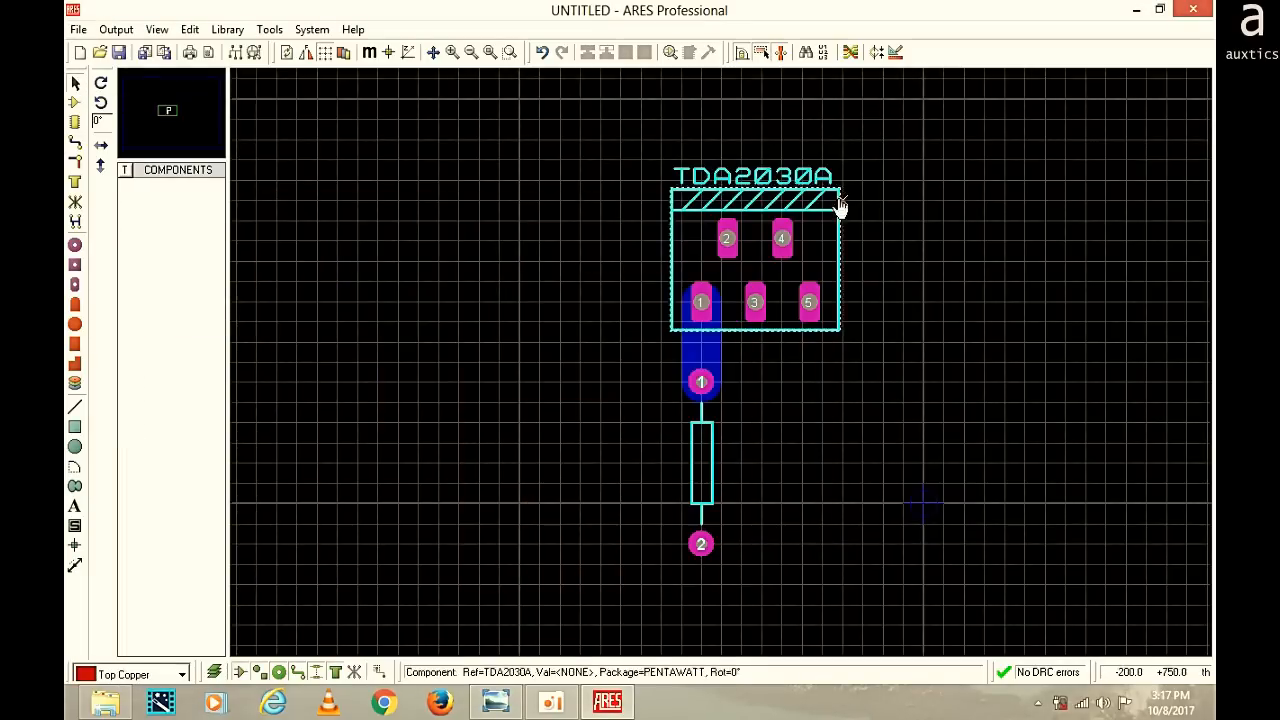
left_click(695, 455)
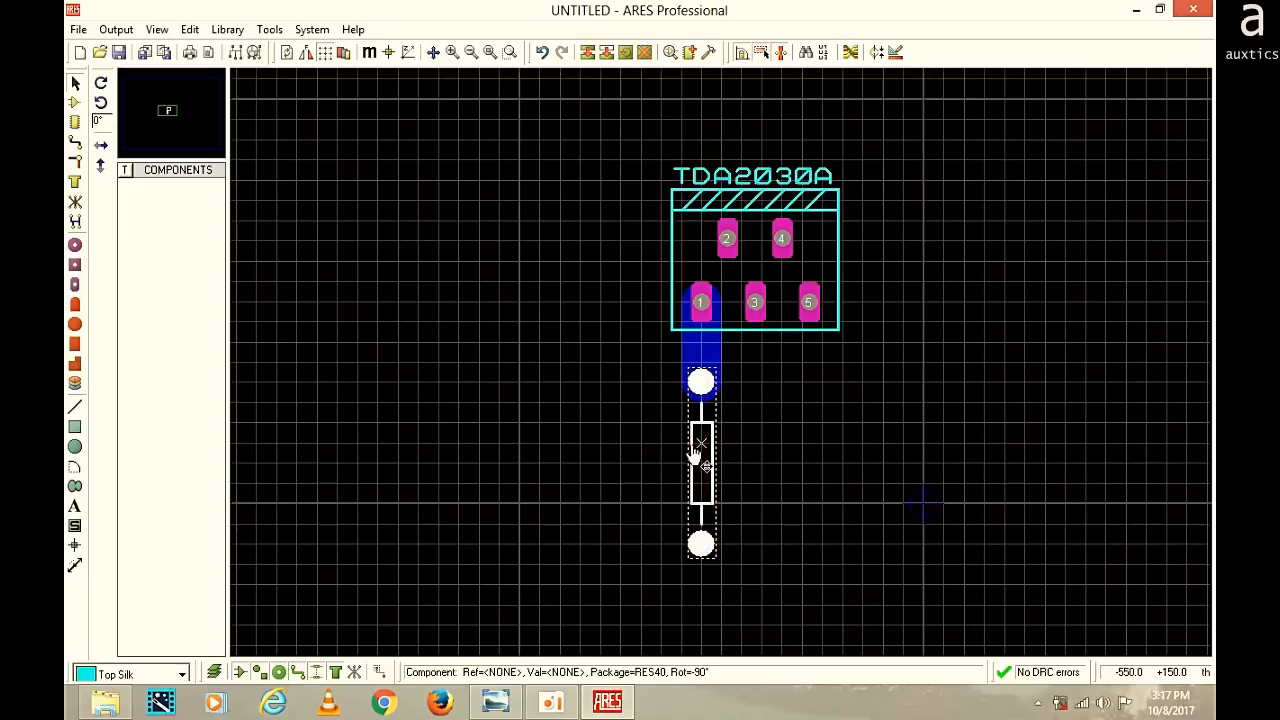
left_click(693, 452)
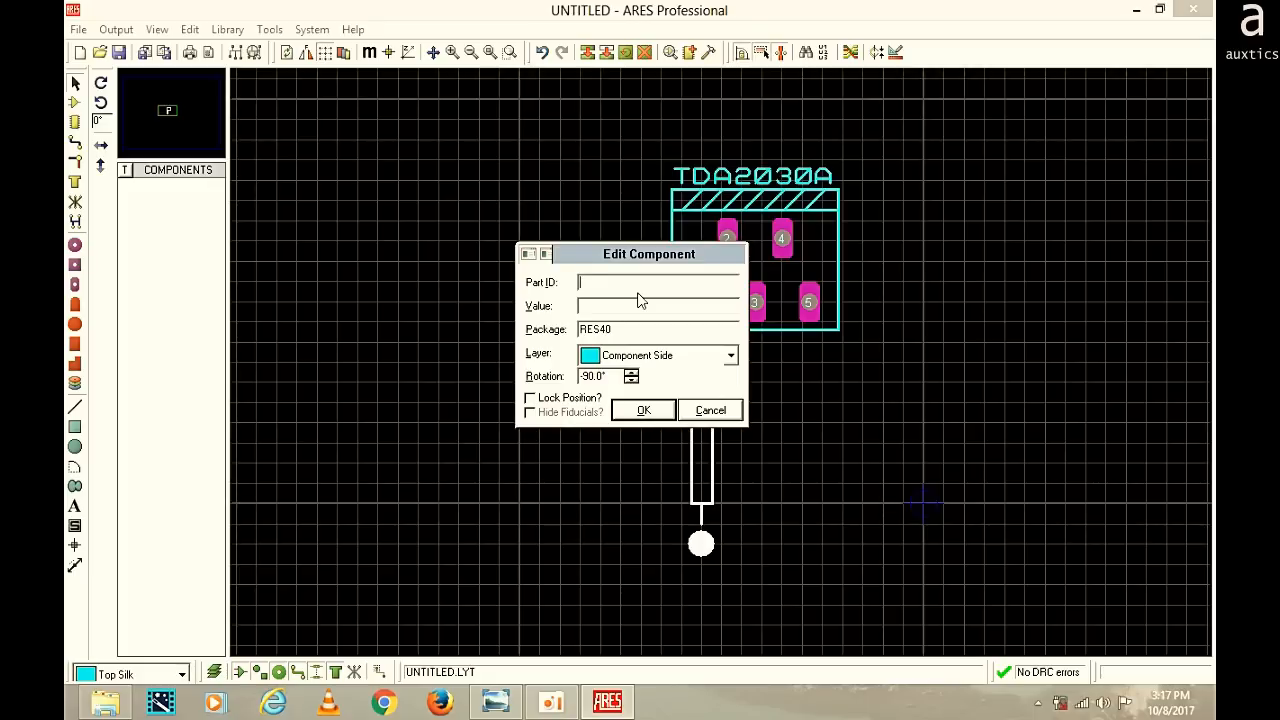
type("22K")
left_click(644, 411)
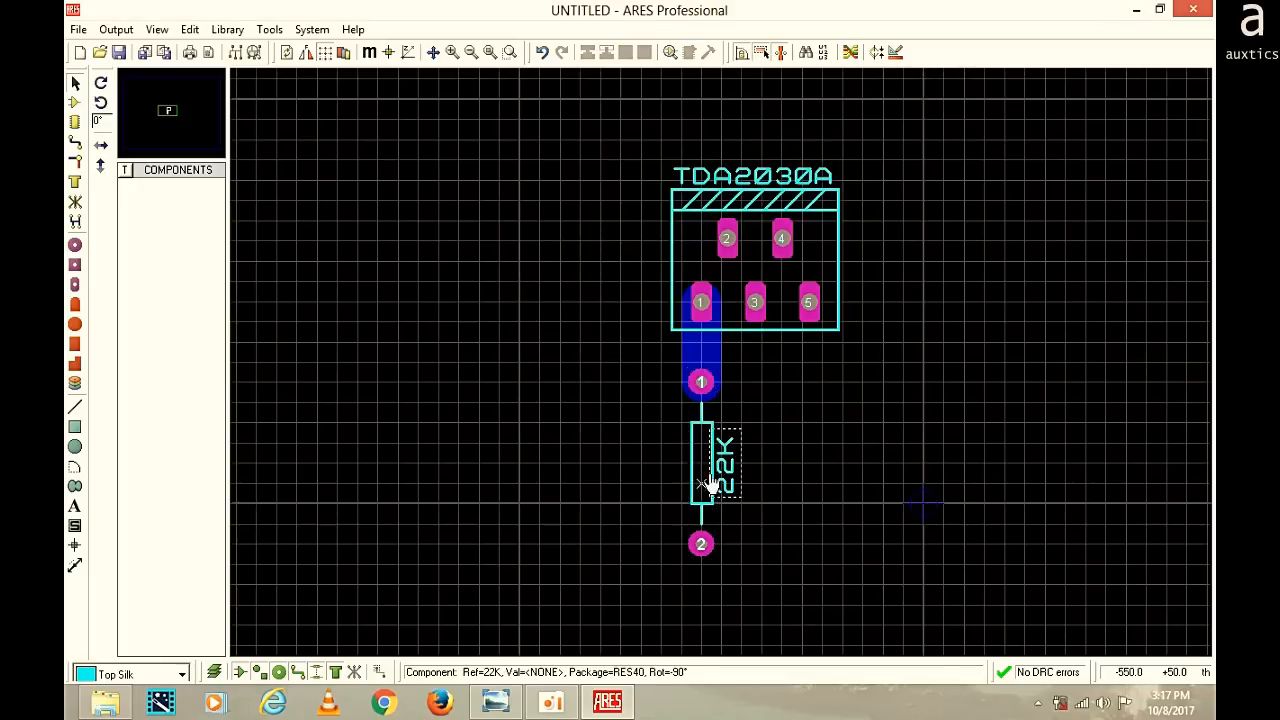
Check the tda2030 schematic, and place a CAP-RAD10 capacitor to the left of the 22K resistor, level with its pad 1
scroll(788, 430, "down", 2)
scroll(788, 430, "up", 1)
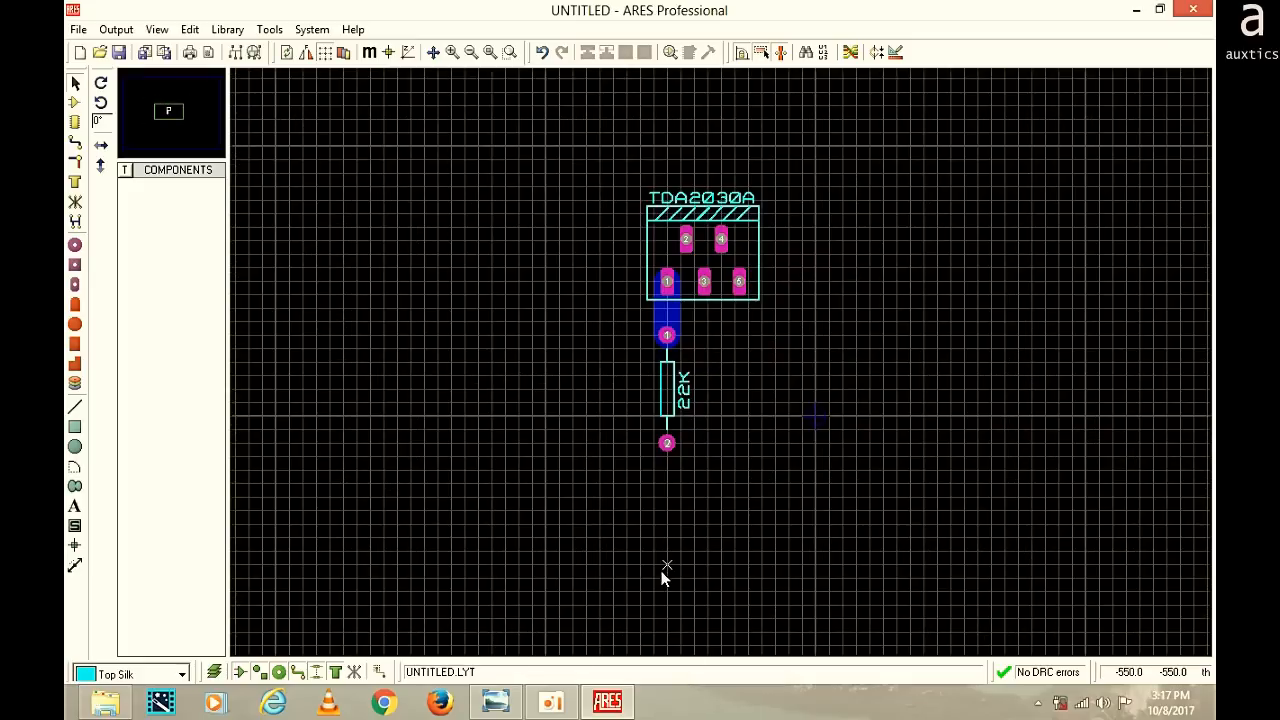
left_click(485, 705)
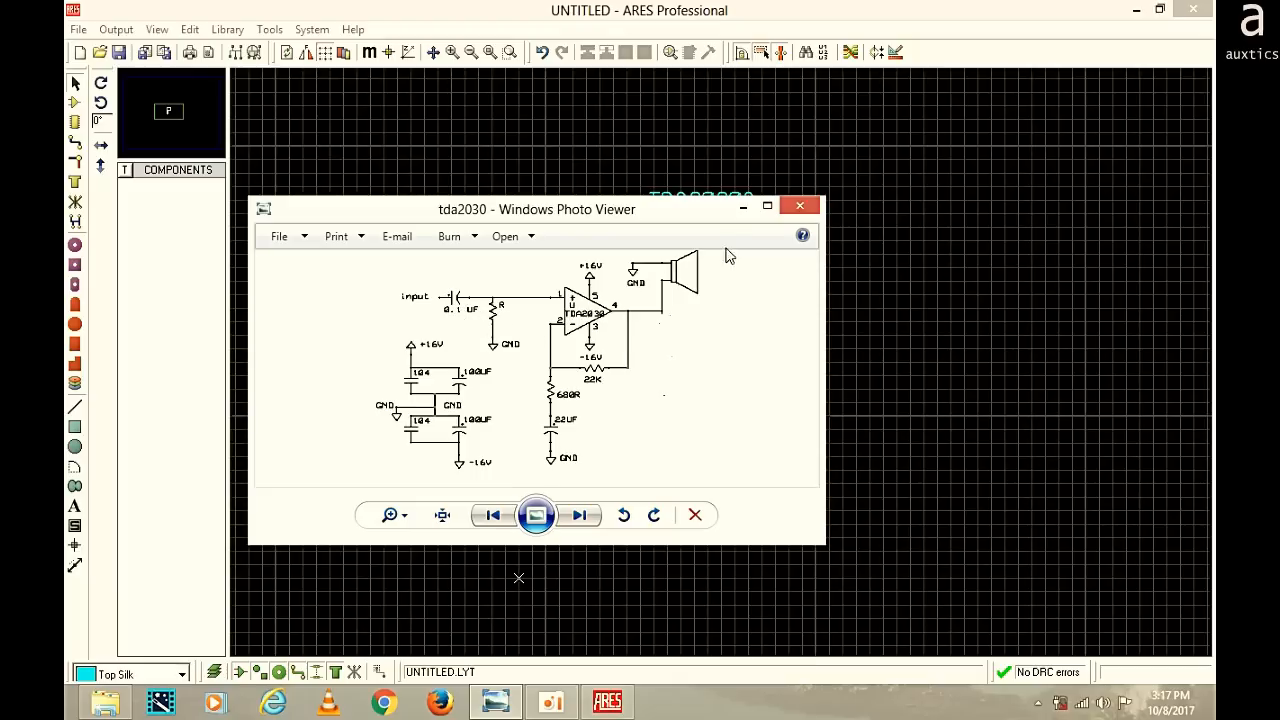
left_click(745, 207)
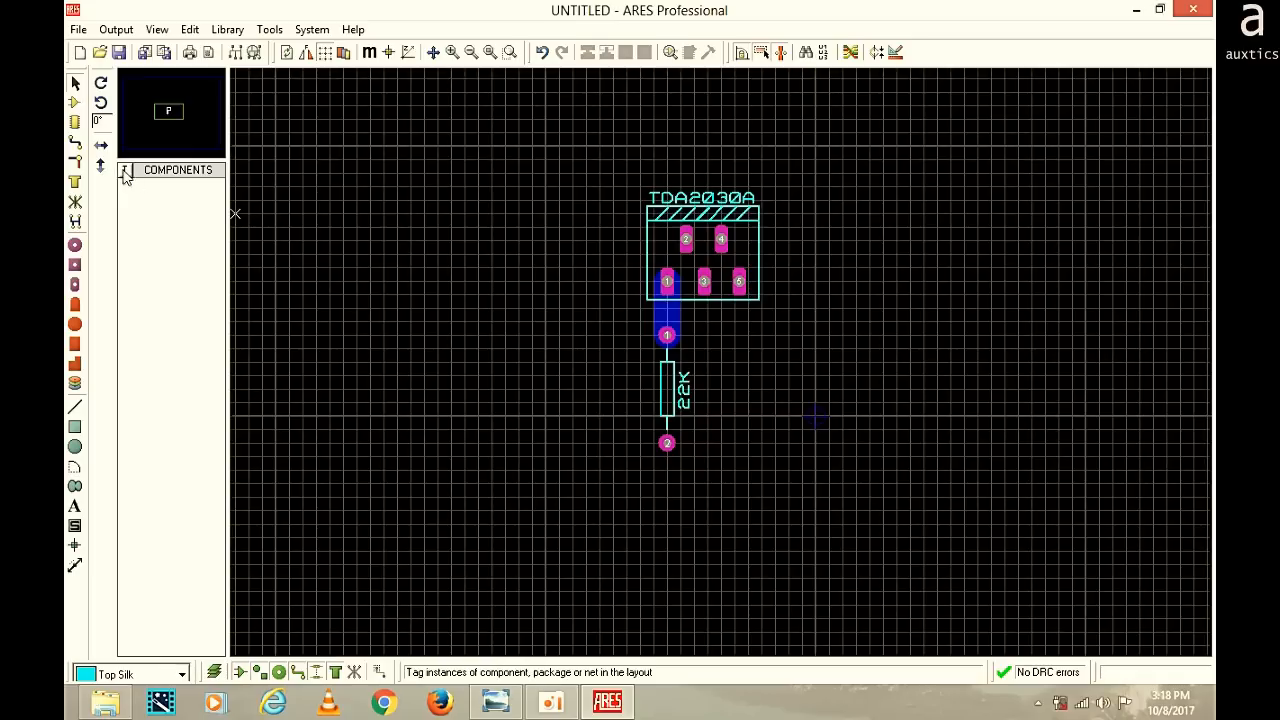
left_click(74, 124)
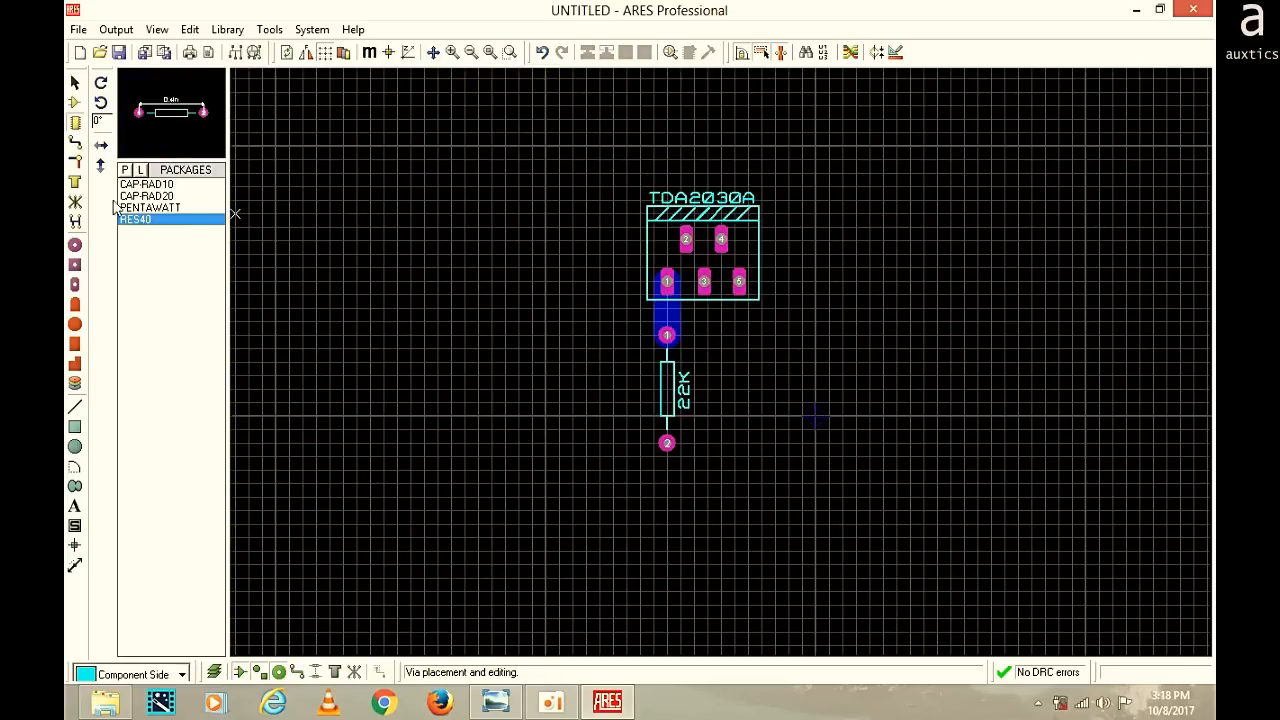
left_click(180, 186)
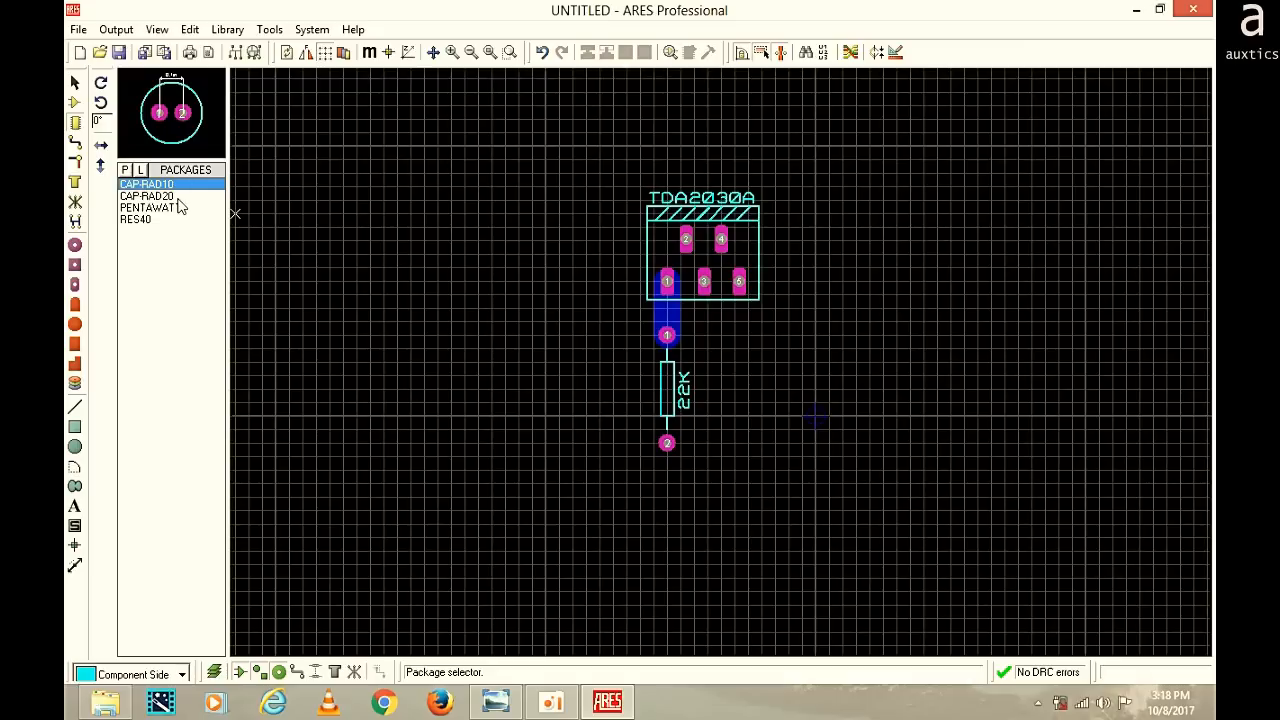
left_click(181, 197)
left_click(176, 186)
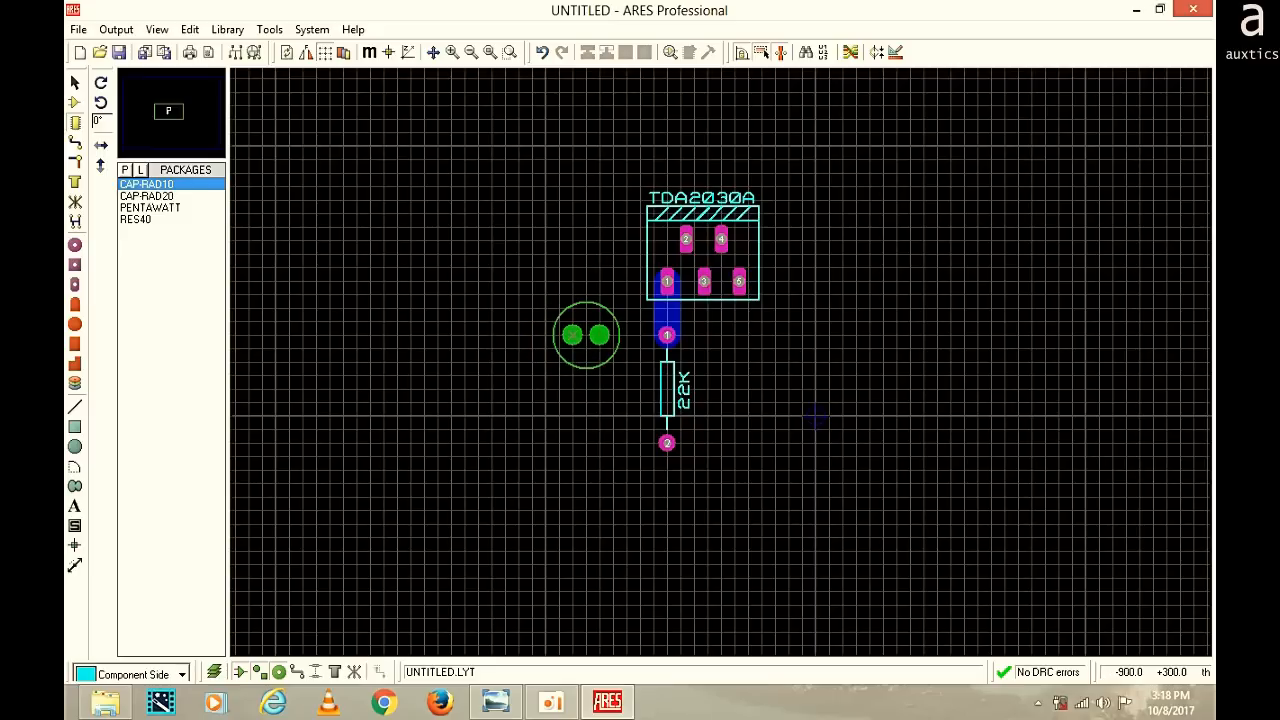
left_click(586, 335)
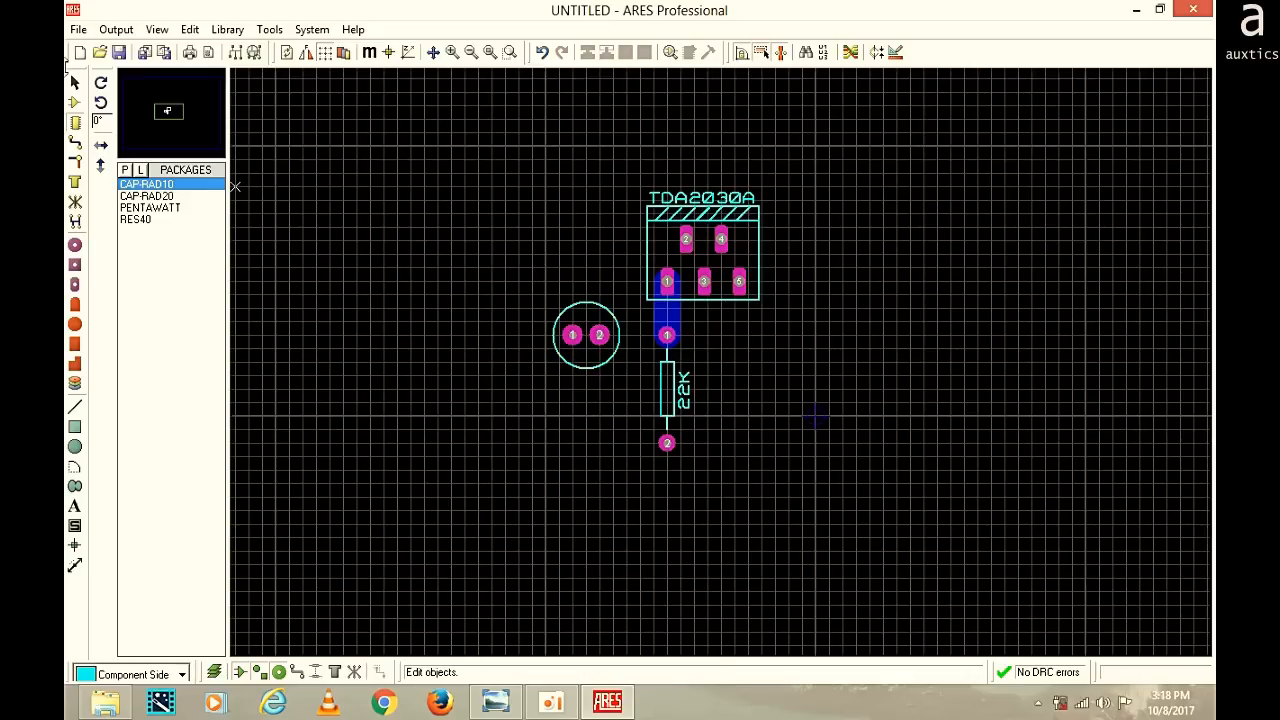
left_click(75, 82)
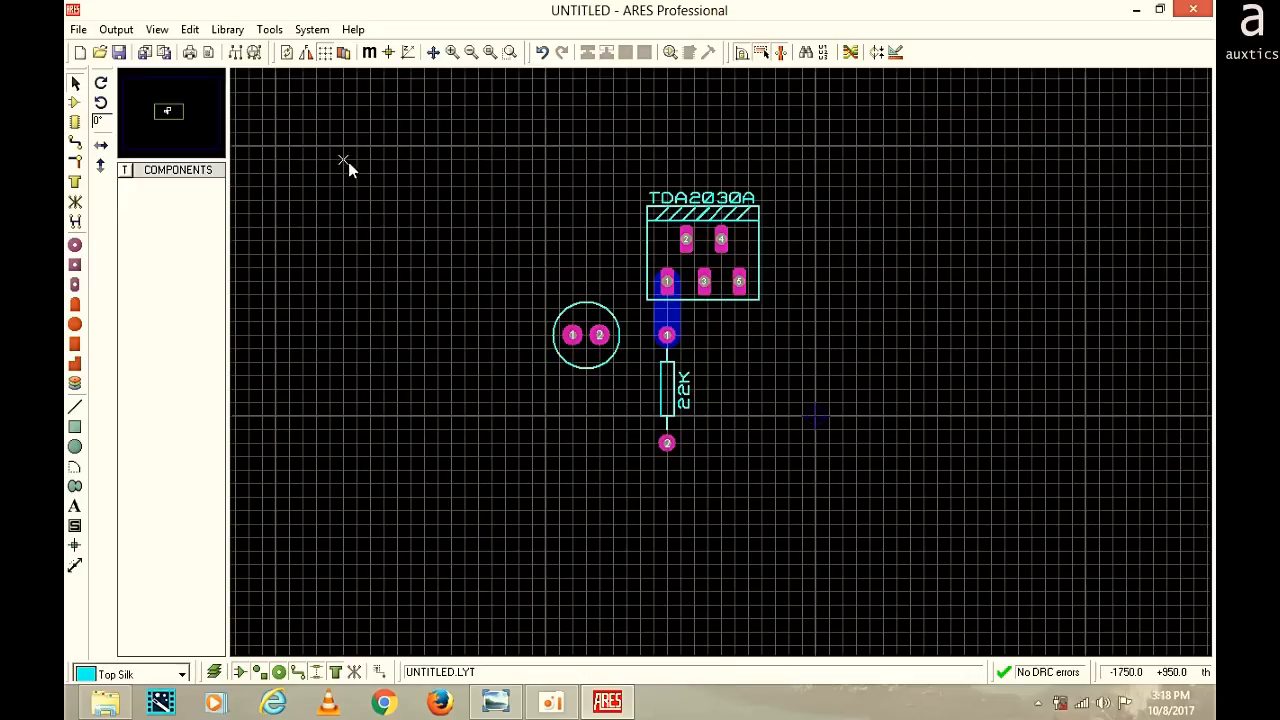
Set the part ID of the CAP-RAD10 capacitor to 0.1UF, leaving the label's text settings as they are
double_click(584, 322)
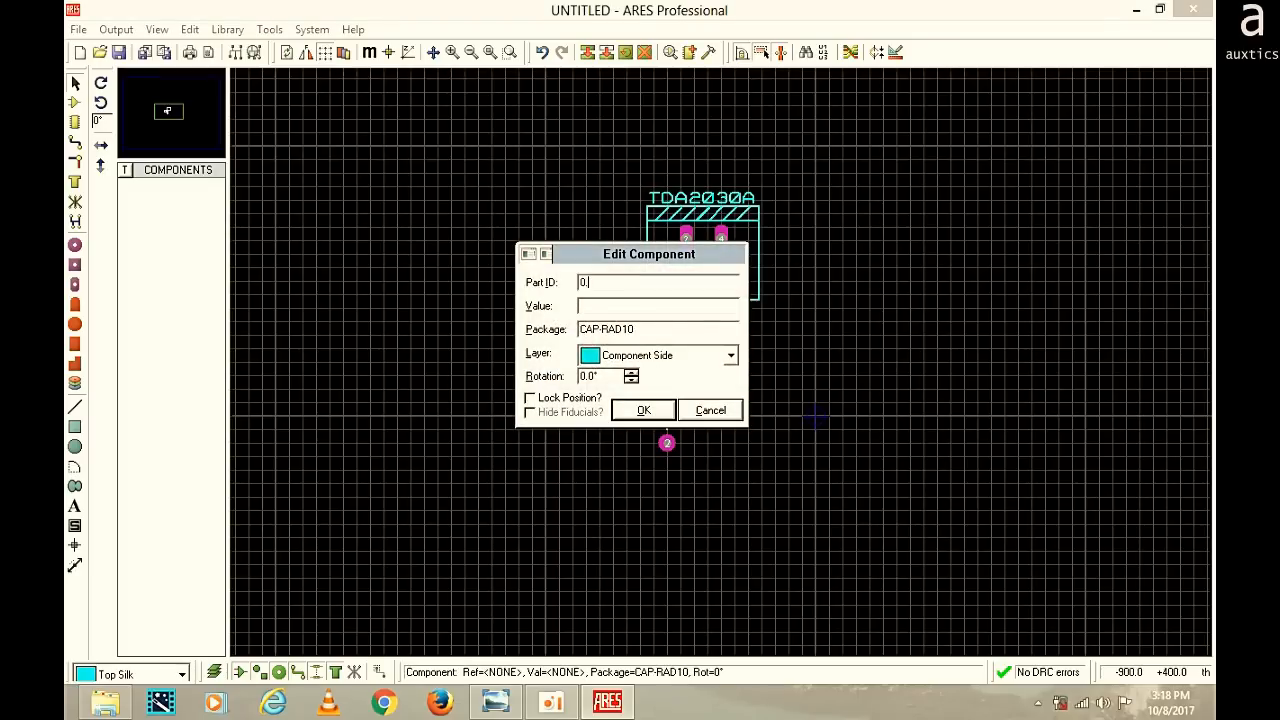
type("0.1UF")
key("Return")
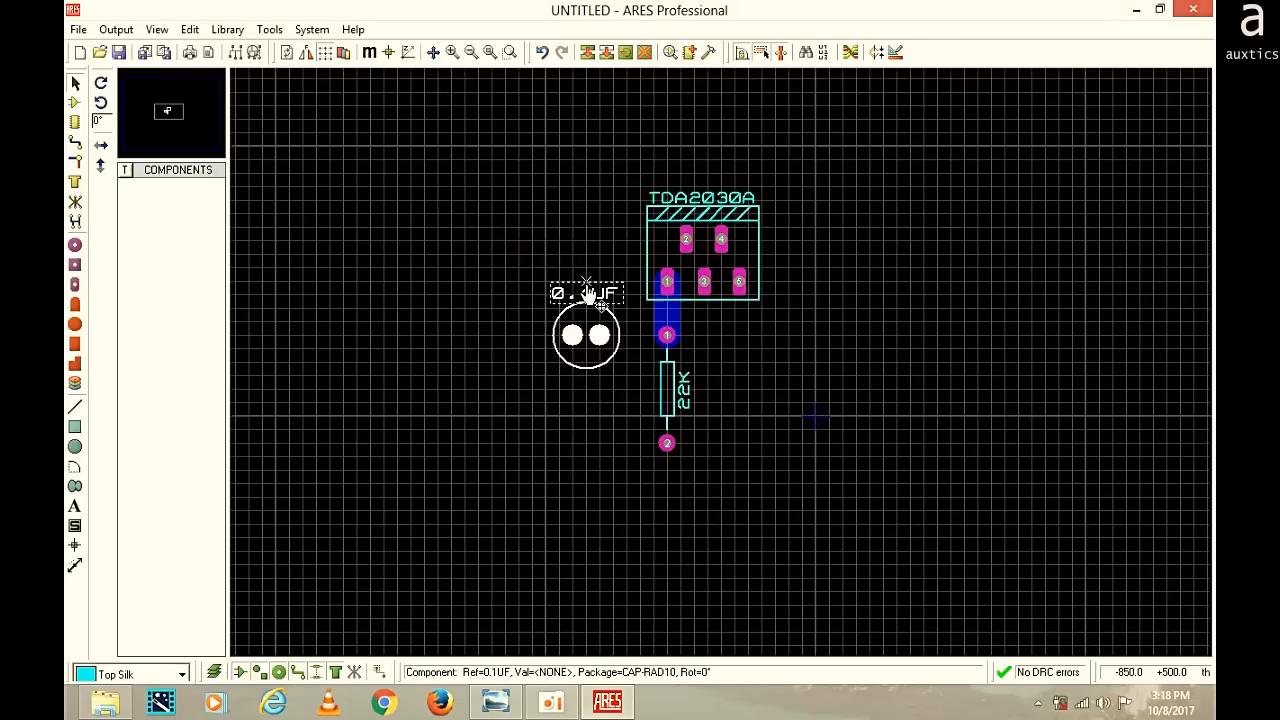
double_click(552, 292)
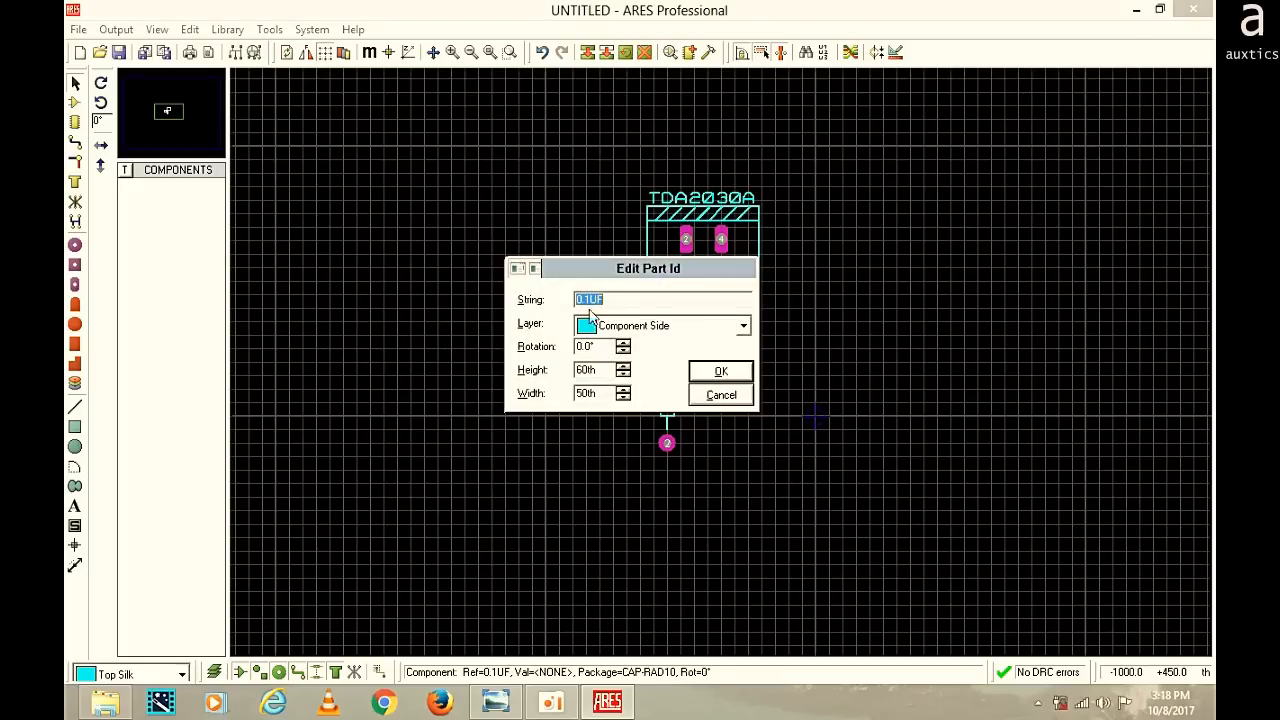
left_click(743, 390)
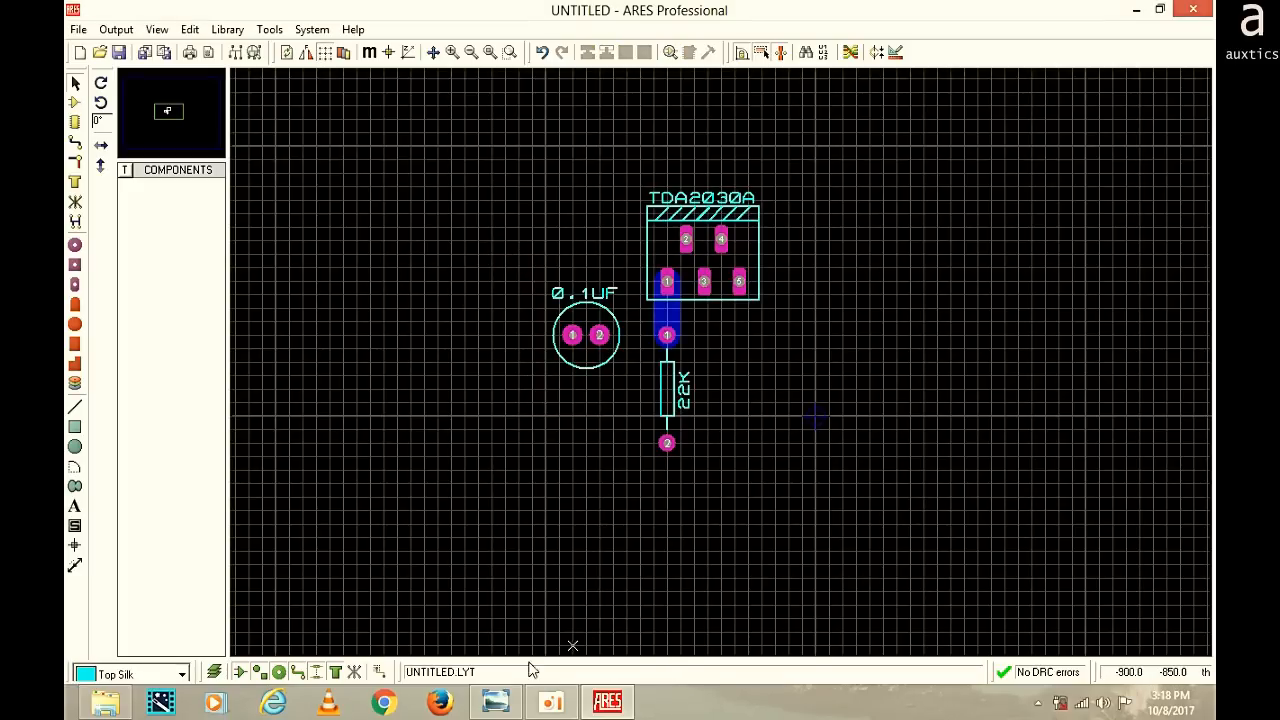
Check the tda2030 schematic, and route a T50 bottom copper trace from pad 2 of the 0.1UF capacitor to pad 1 of the 22K resistor
left_click(496, 702)
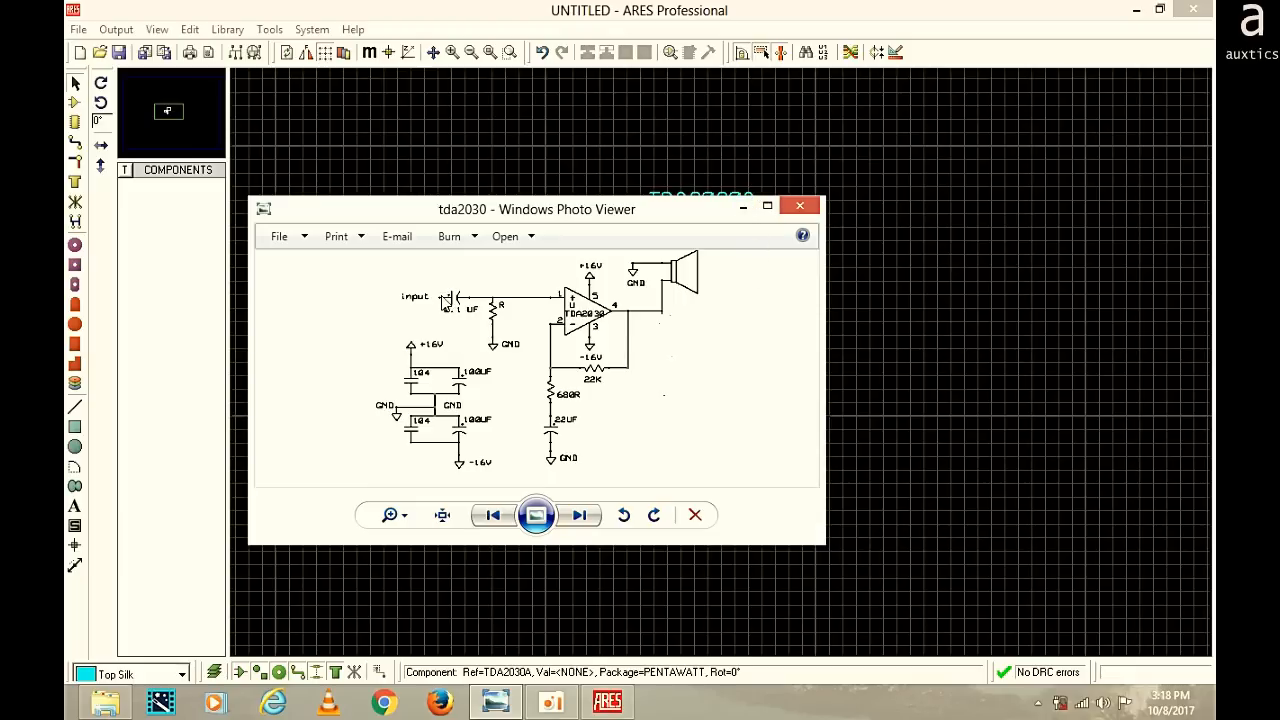
left_click(766, 208)
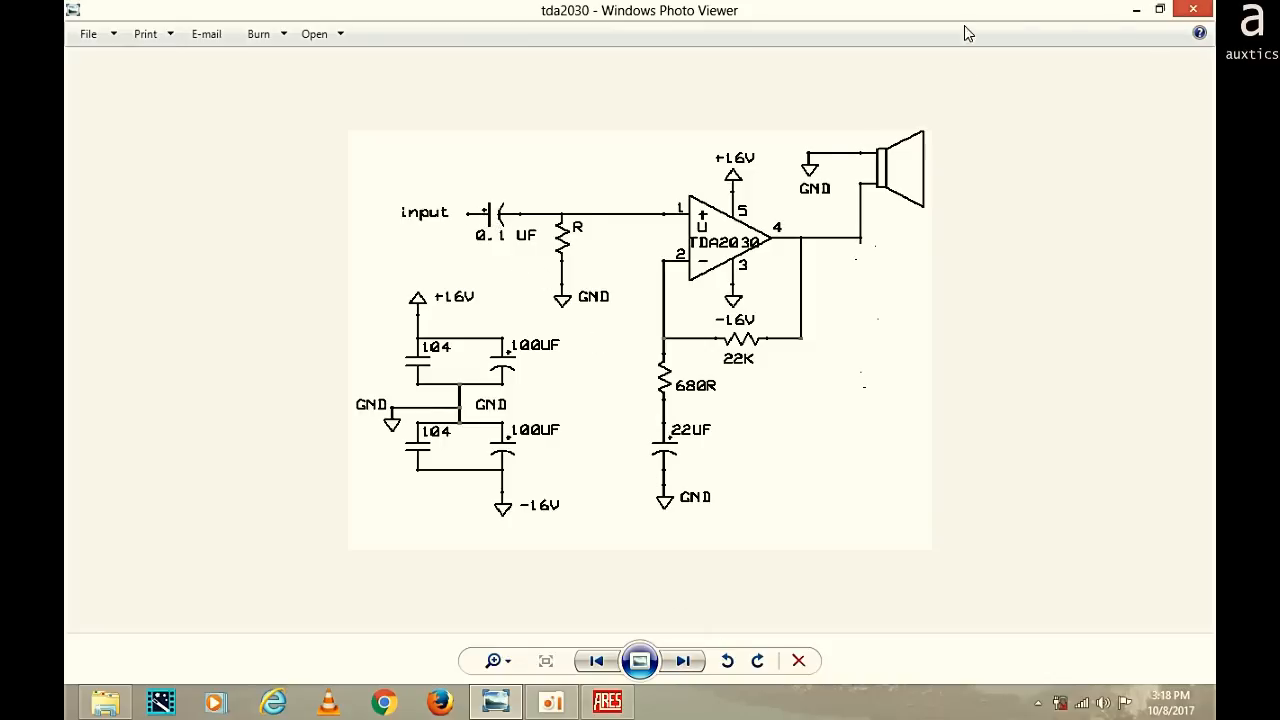
left_click(1160, 9)
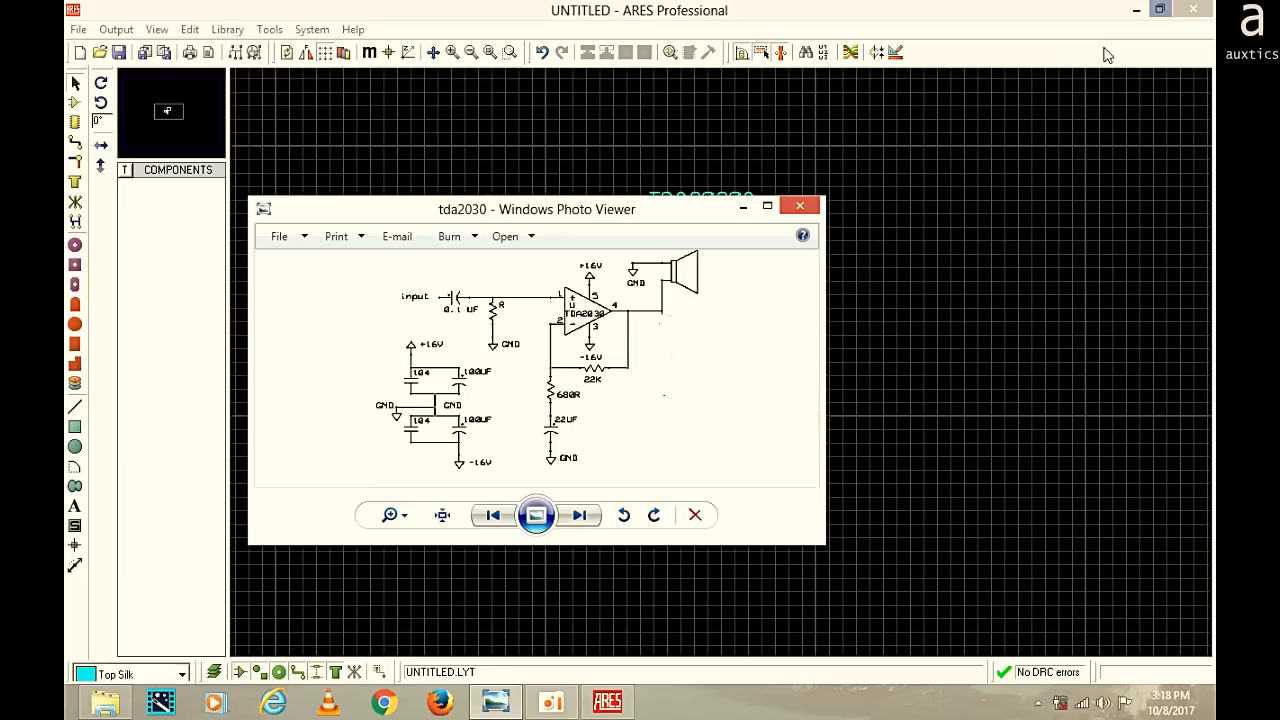
left_click(744, 208)
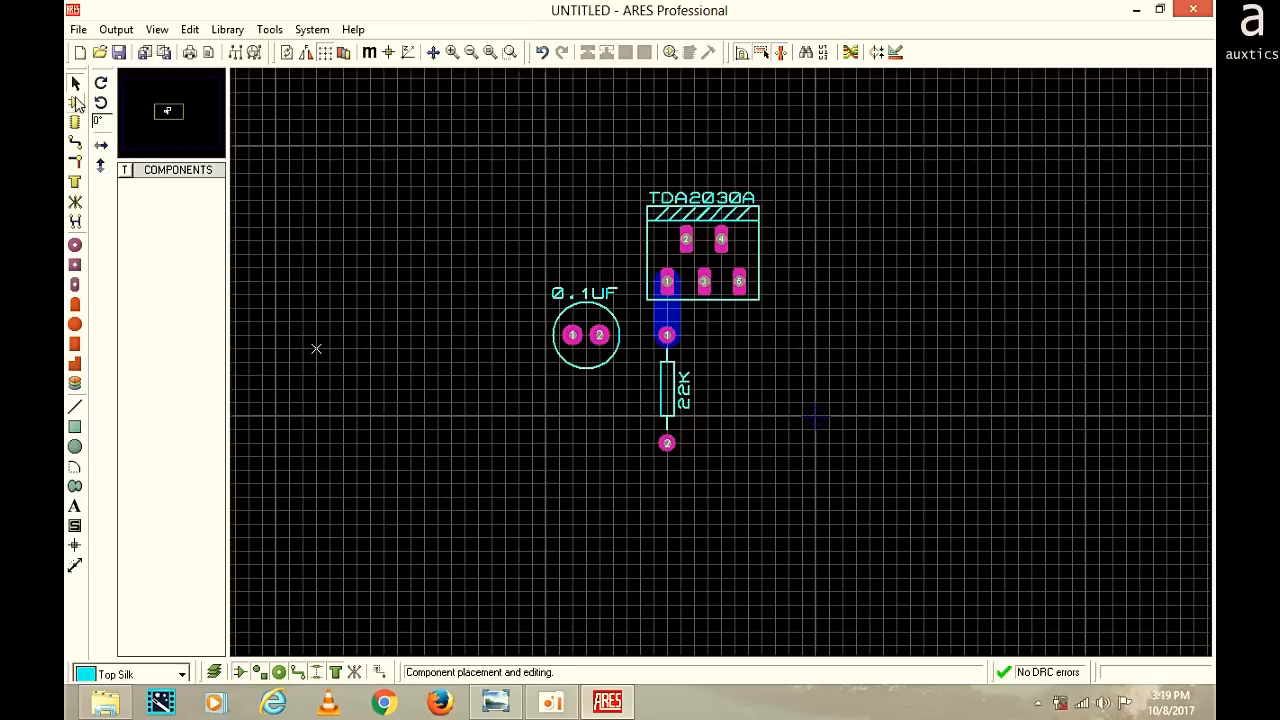
left_click(76, 148)
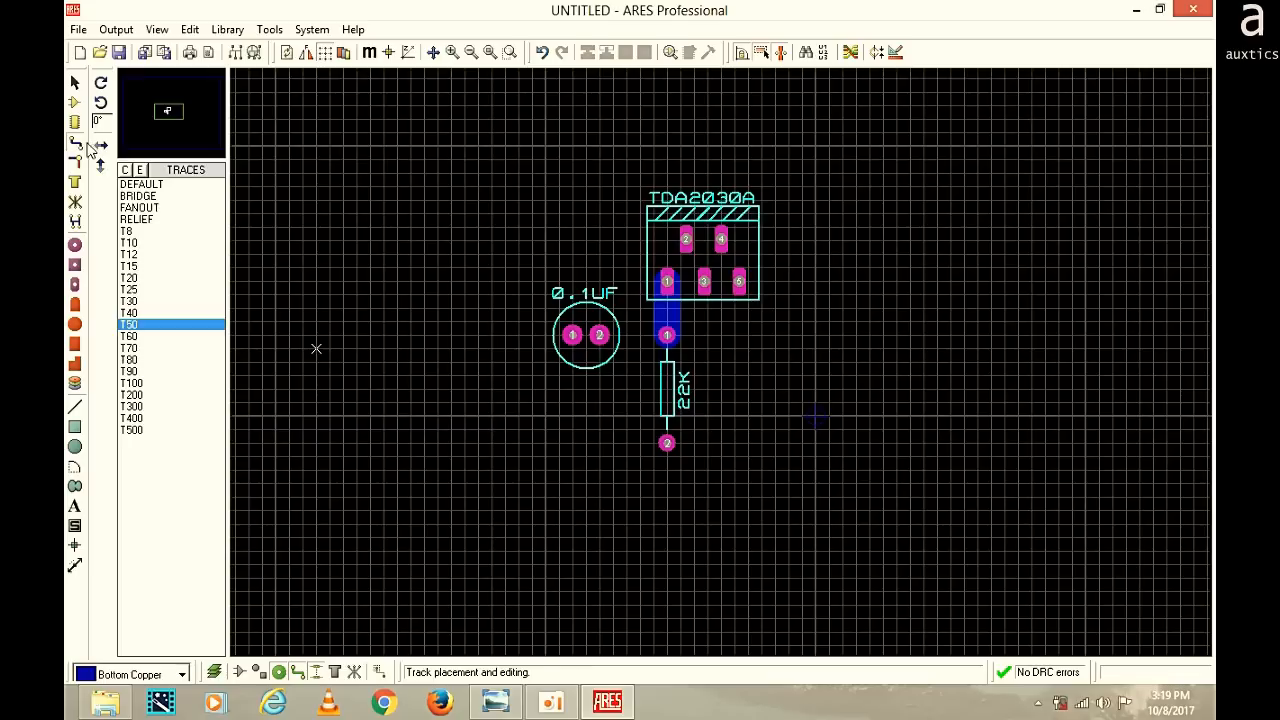
left_click(600, 334)
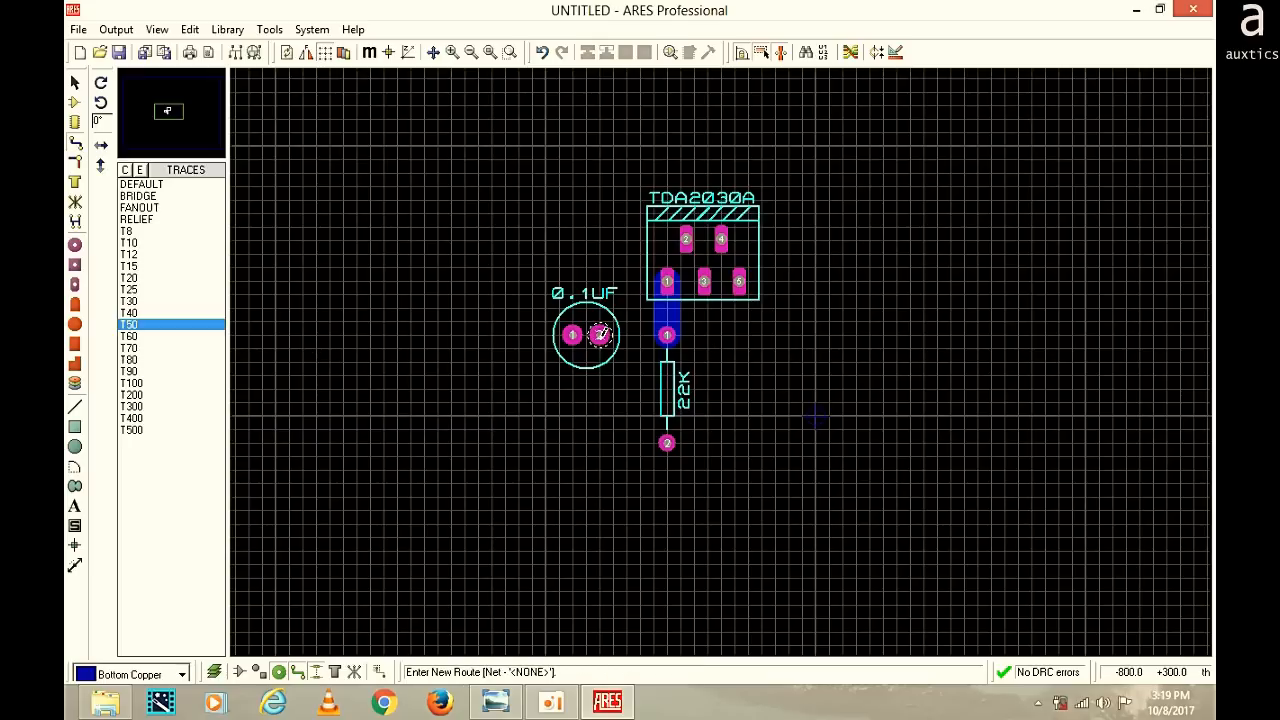
left_click(670, 331)
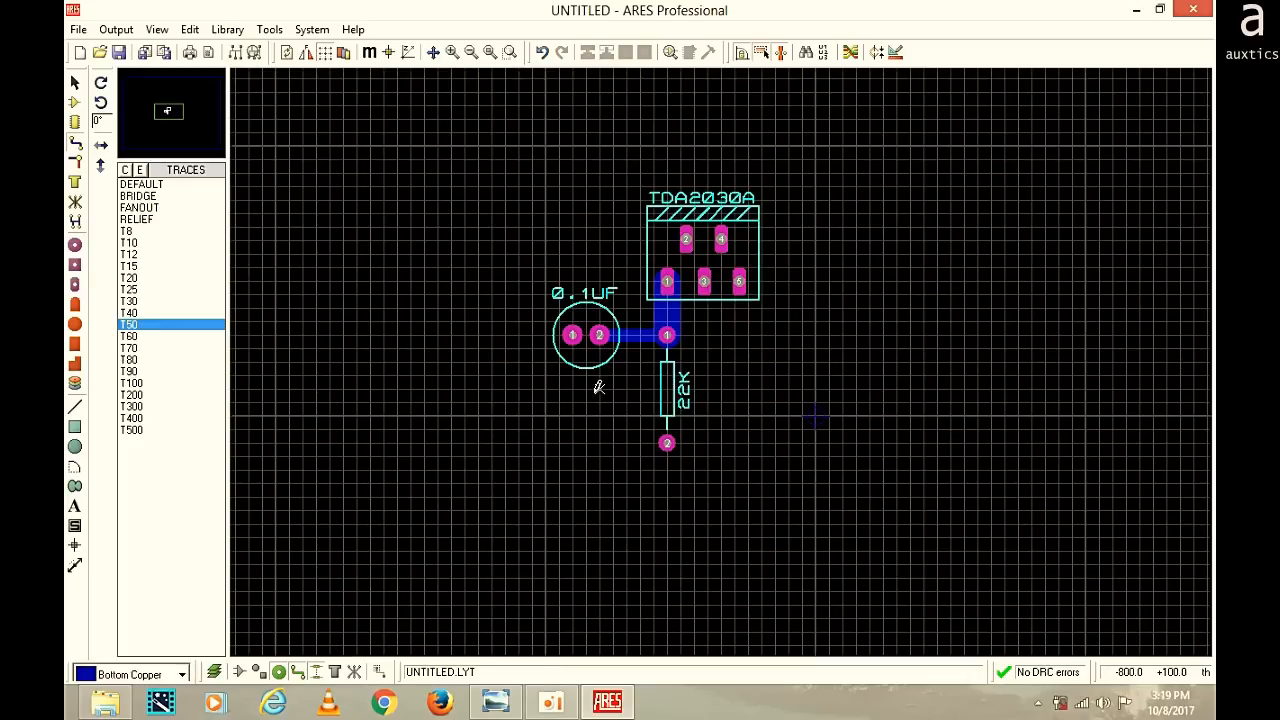
Check the polarity of the 0.1 UF input capacitor in the tda2030 schematic
left_click(496, 702)
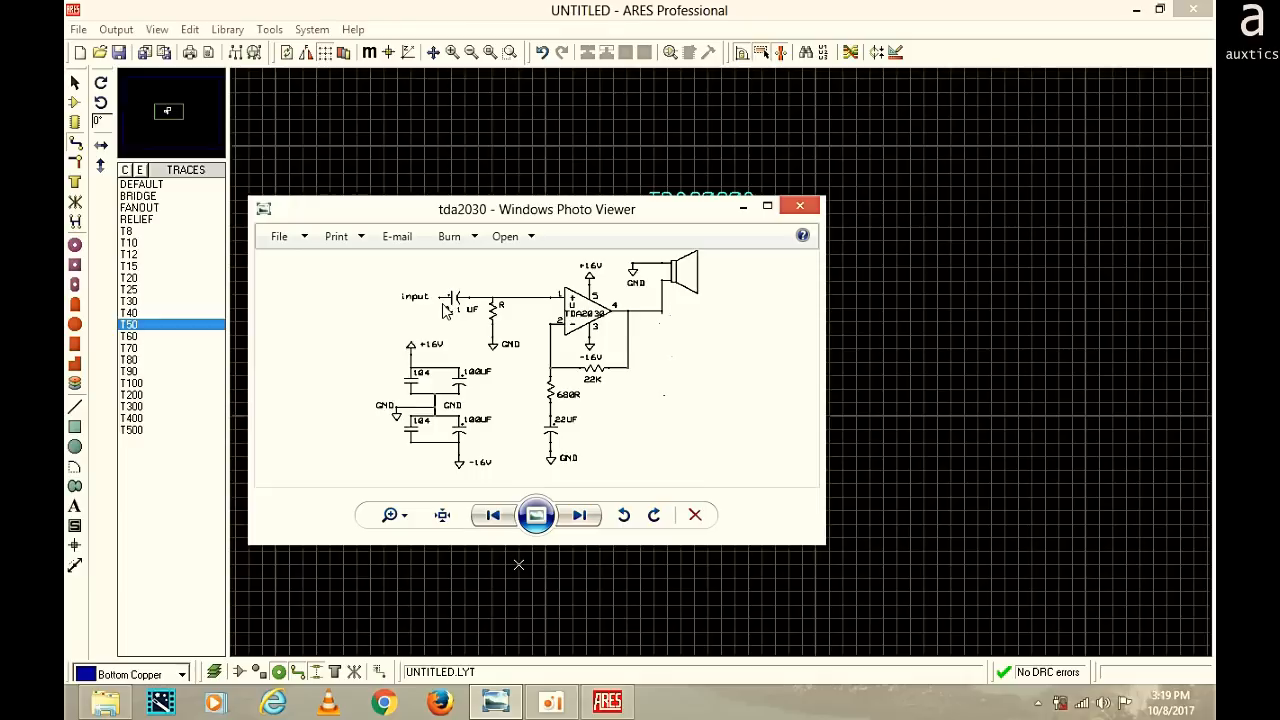
left_click(743, 207)
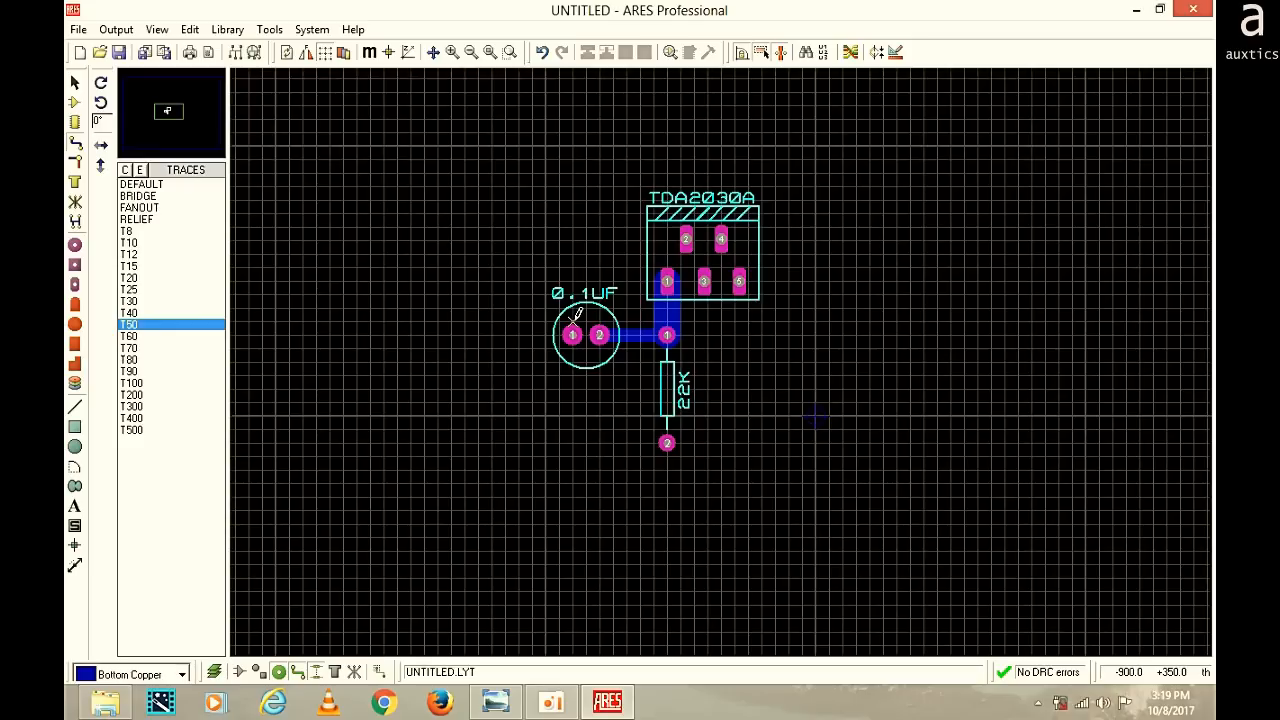
left_click(75, 509)
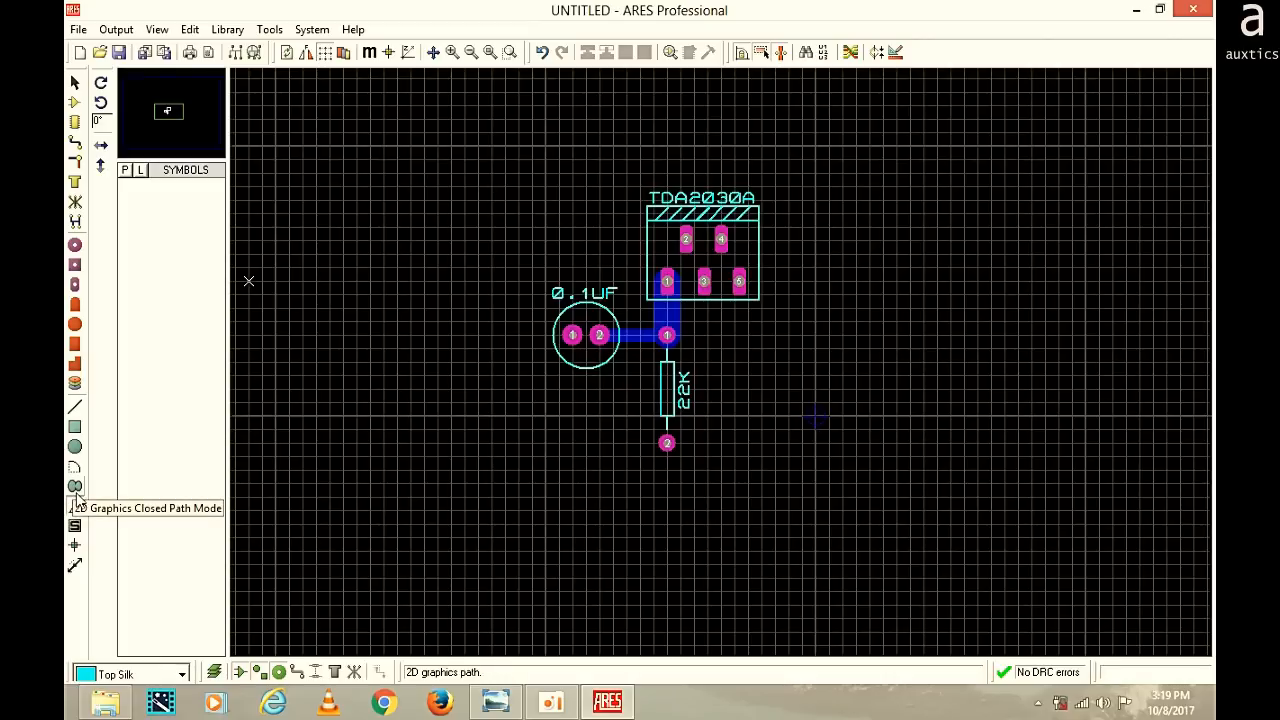
left_click(343, 385)
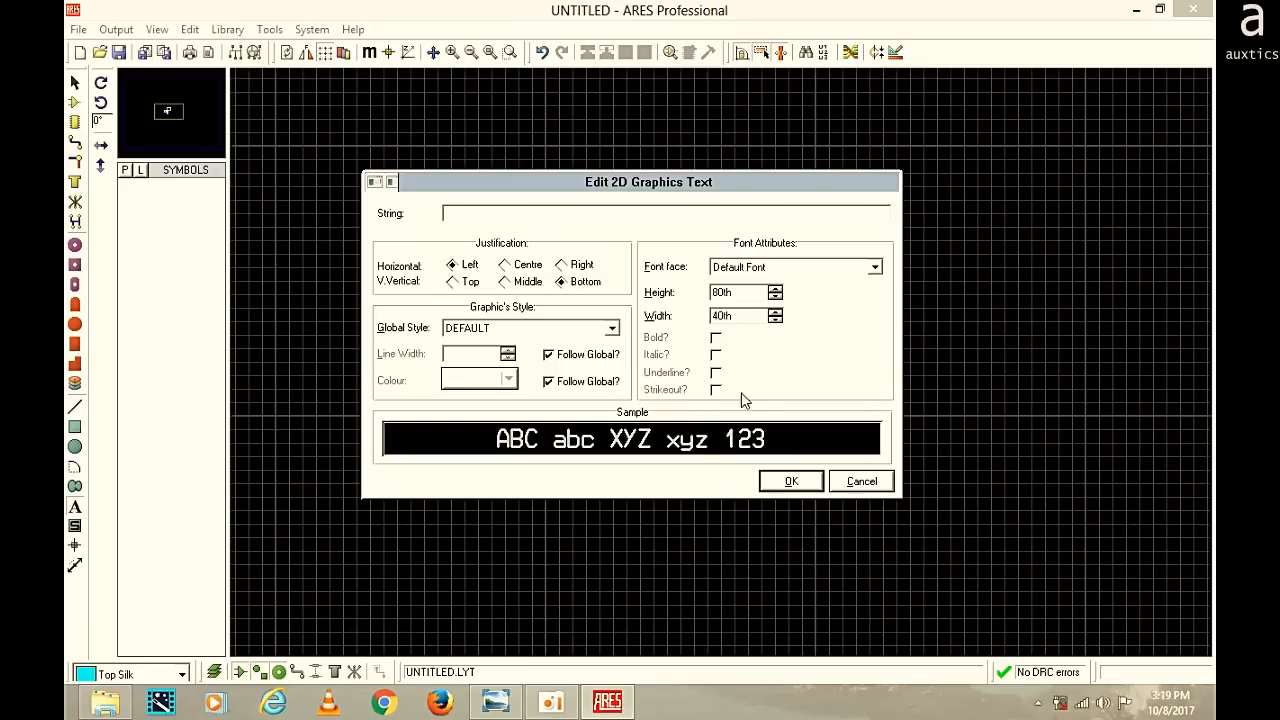
left_click(862, 482)
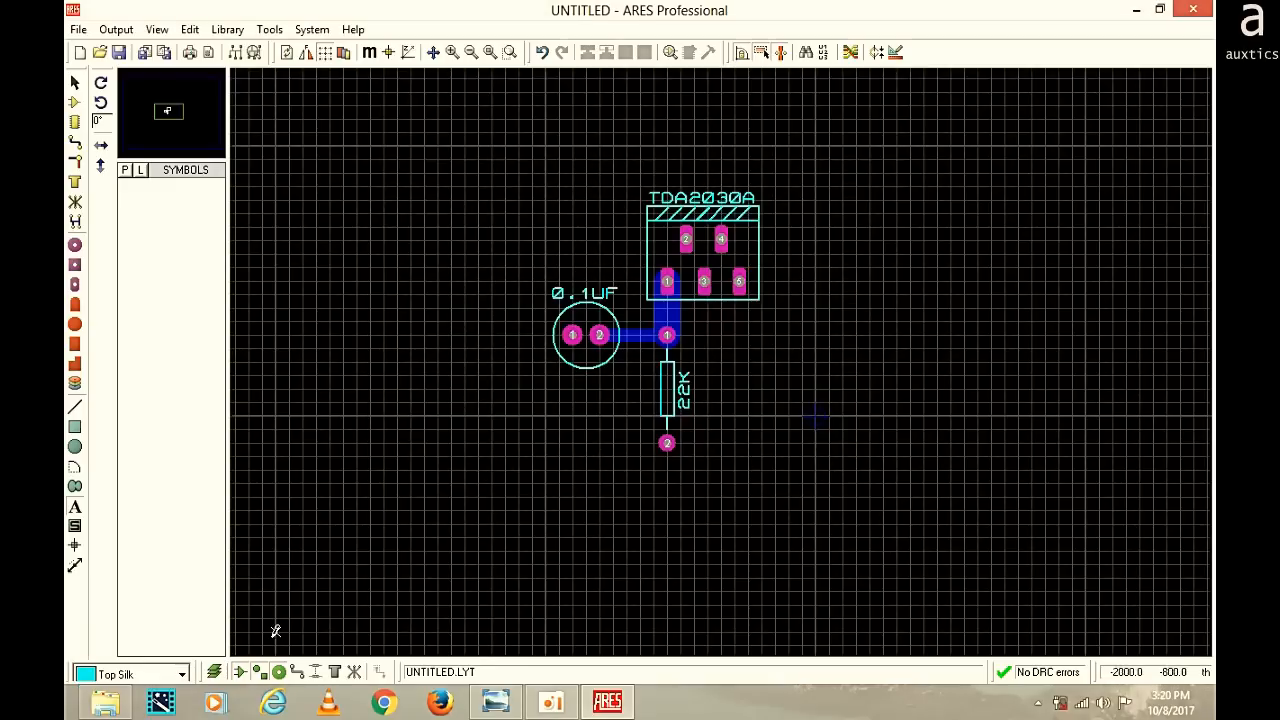
Place a "+" graphics text on the Top Silk layer, above and to the left of the 0.1UF capacitor
left_click(75, 509)
left_click(531, 262)
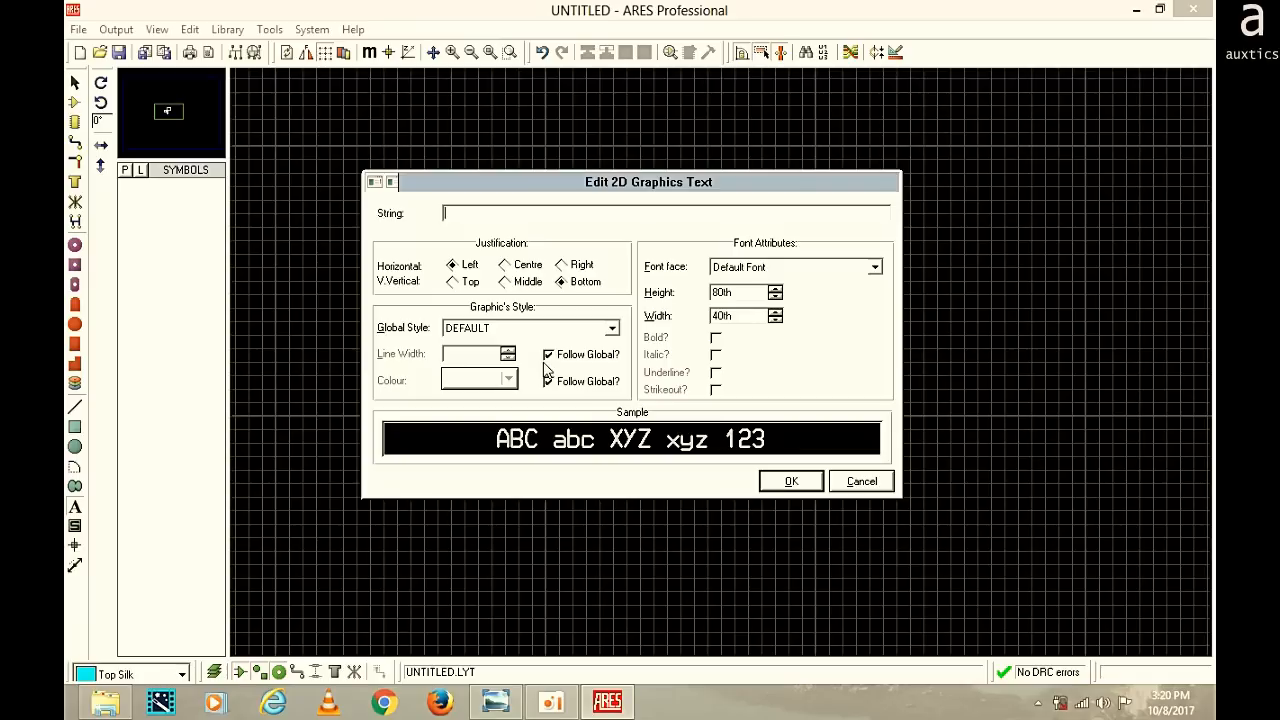
type("+")
left_click(778, 481)
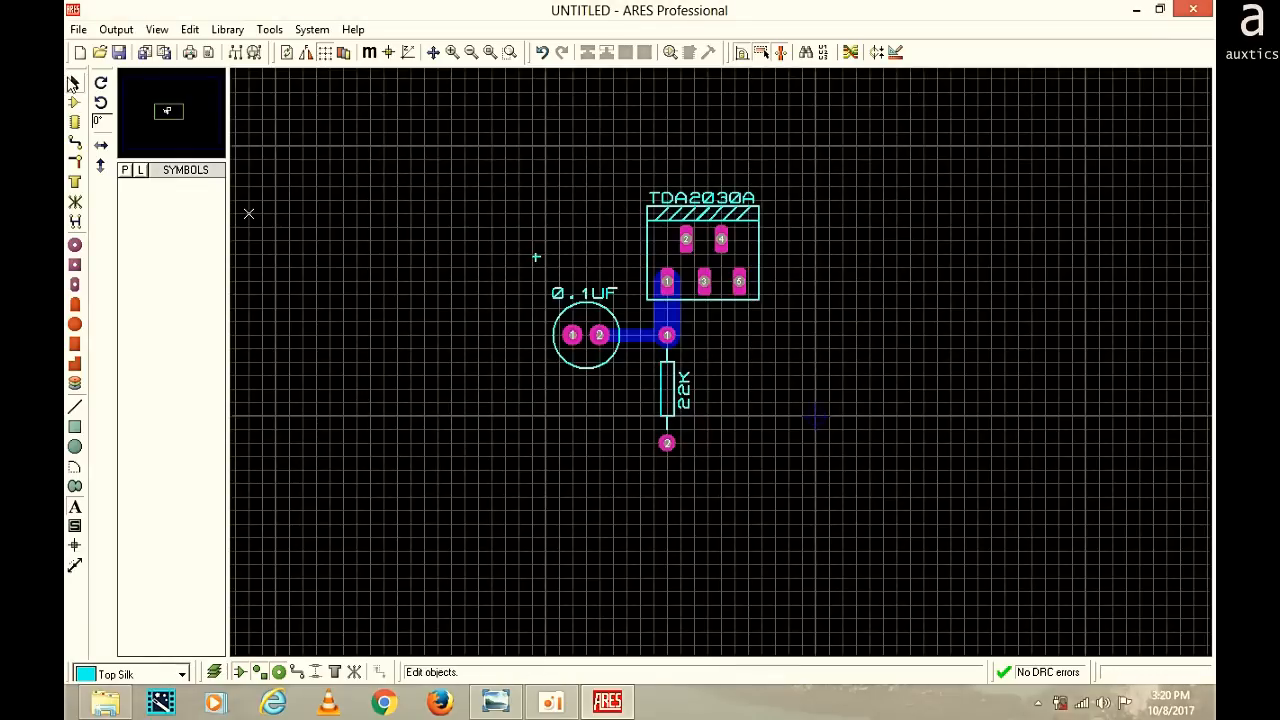
Move the "+" text inside the 0.1UF capacitor's outline, just above pad 1, and deselect it
left_click(74, 85)
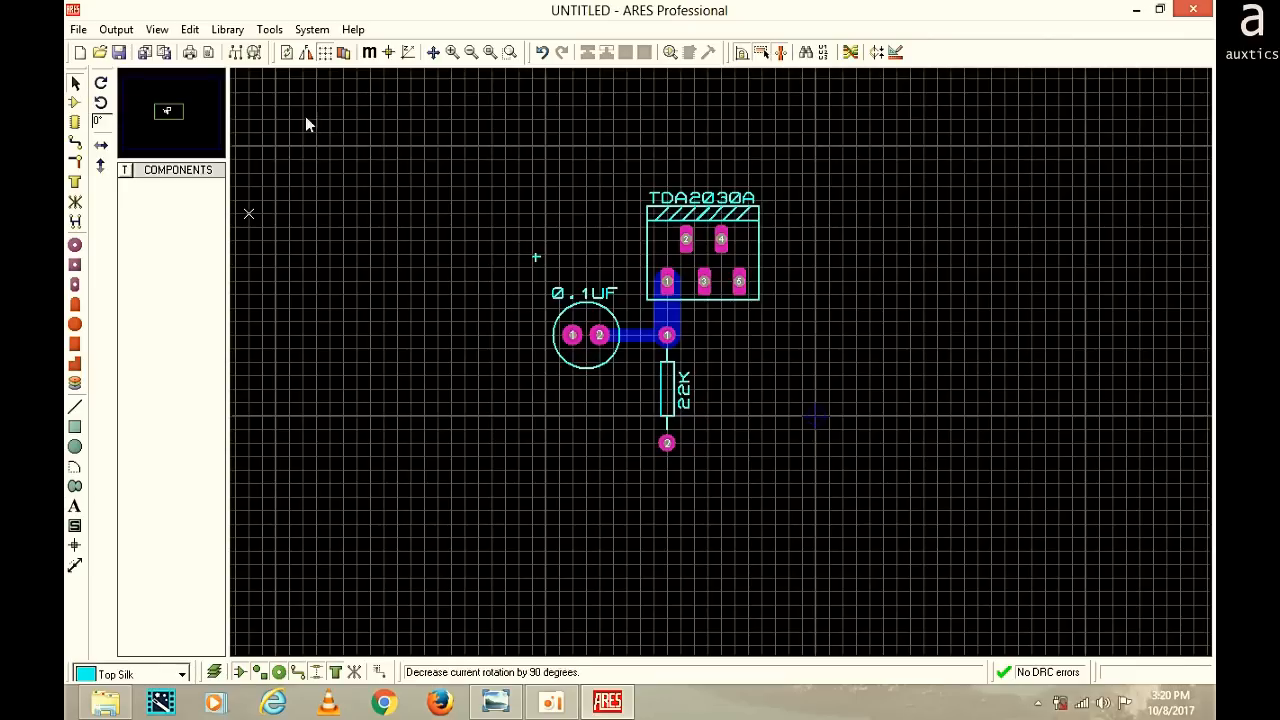
left_click(538, 256)
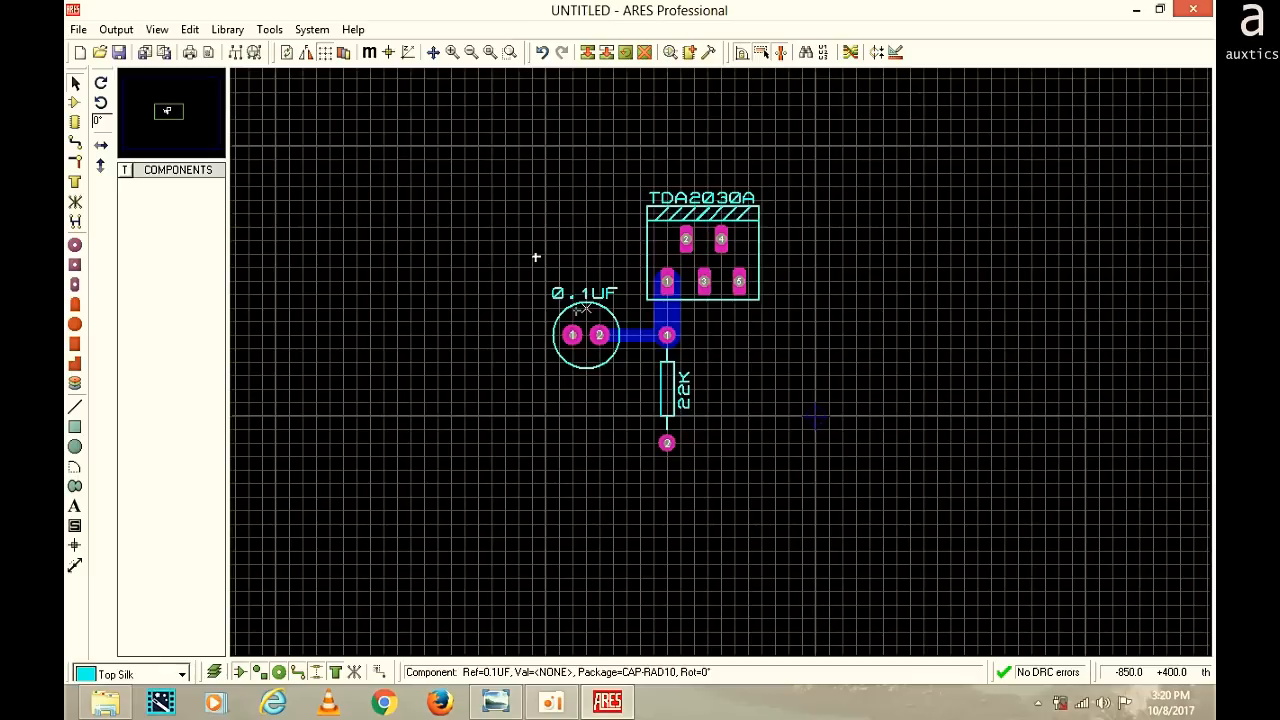
left_click_drag(583, 307, 580, 310)
left_click(481, 329)
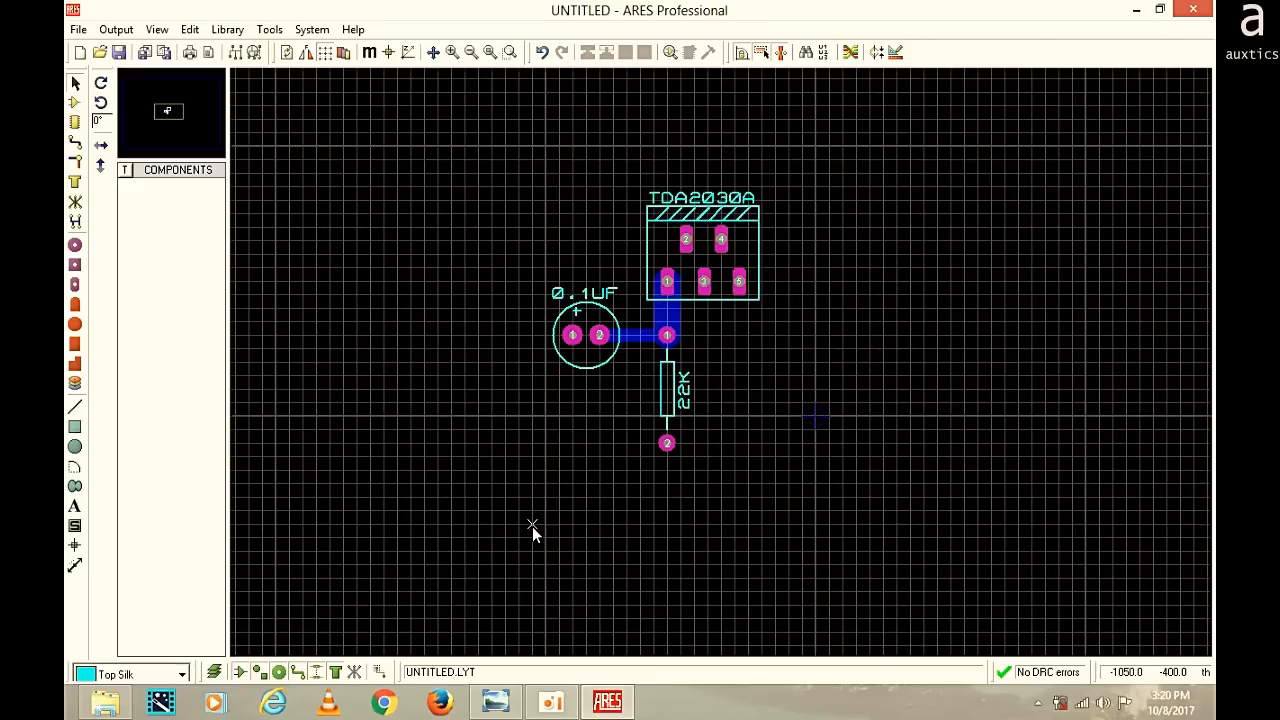
Check the feedback resistor in the tda2030 schematic, and place a horizontal RES40 resistor above the 0.1UF capacitor, left of the TDA2030A
left_click(496, 702)
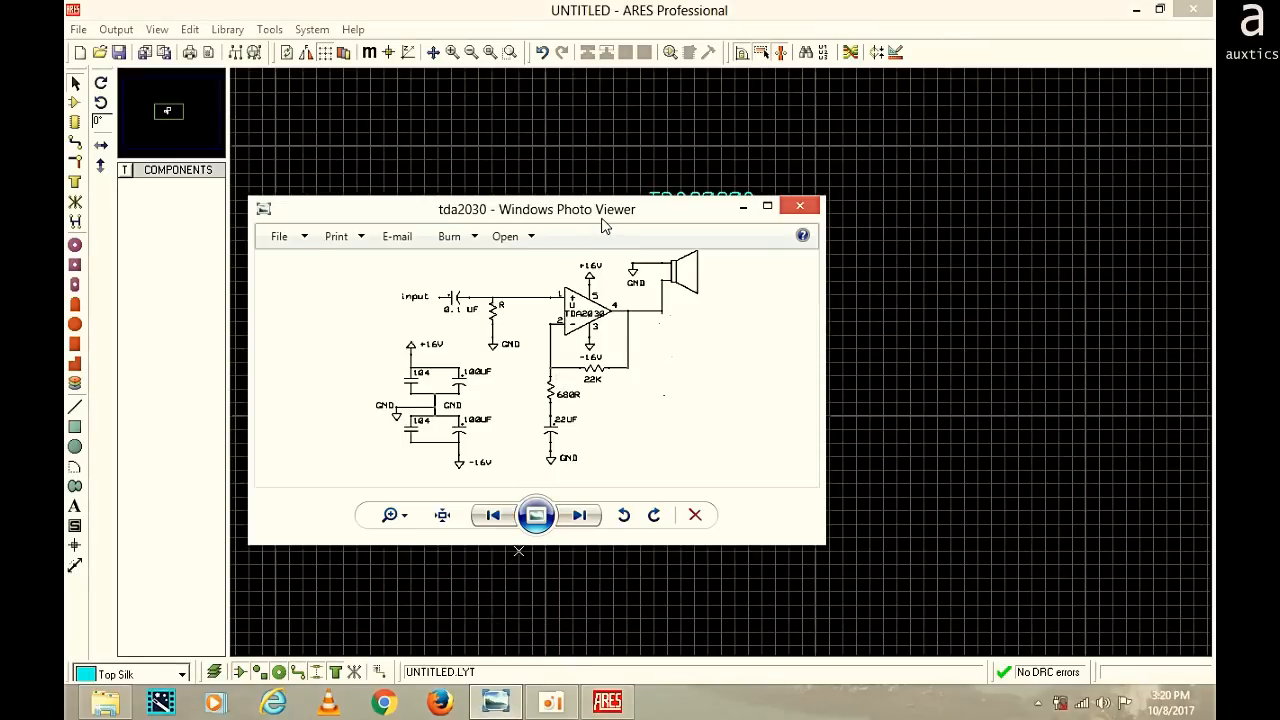
left_click_drag(604, 213, 894, 203)
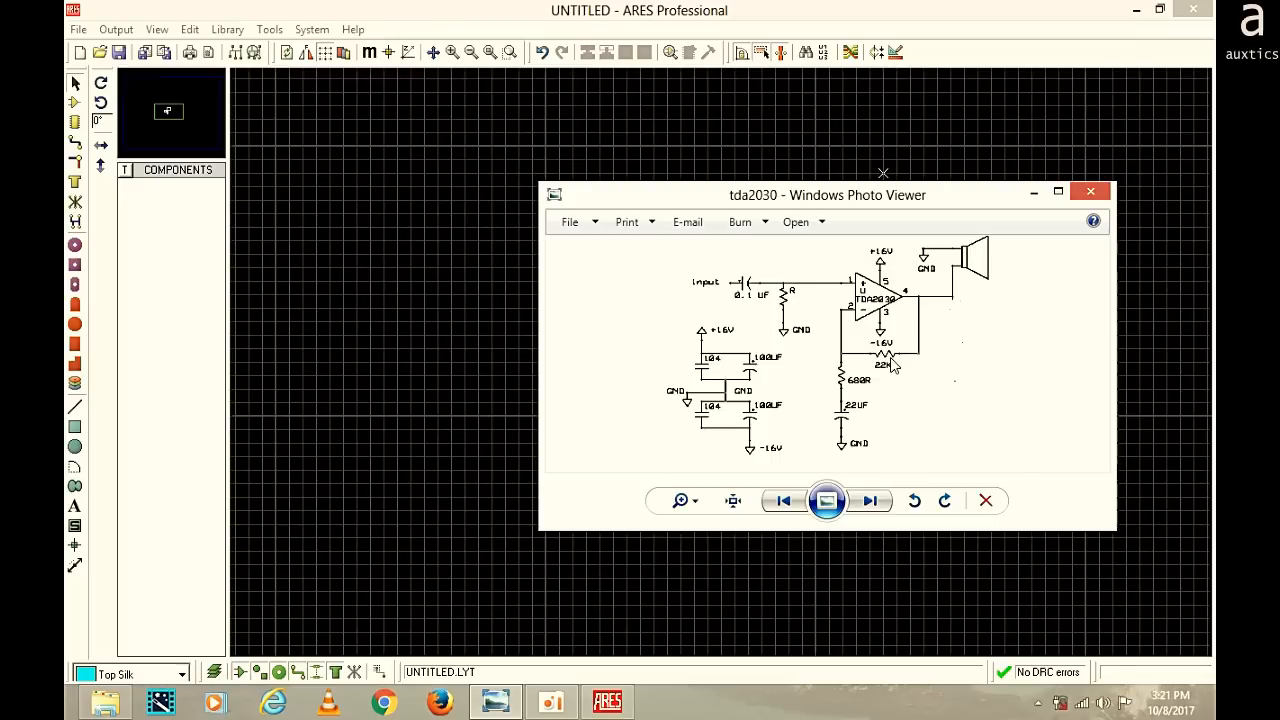
left_click(1033, 192)
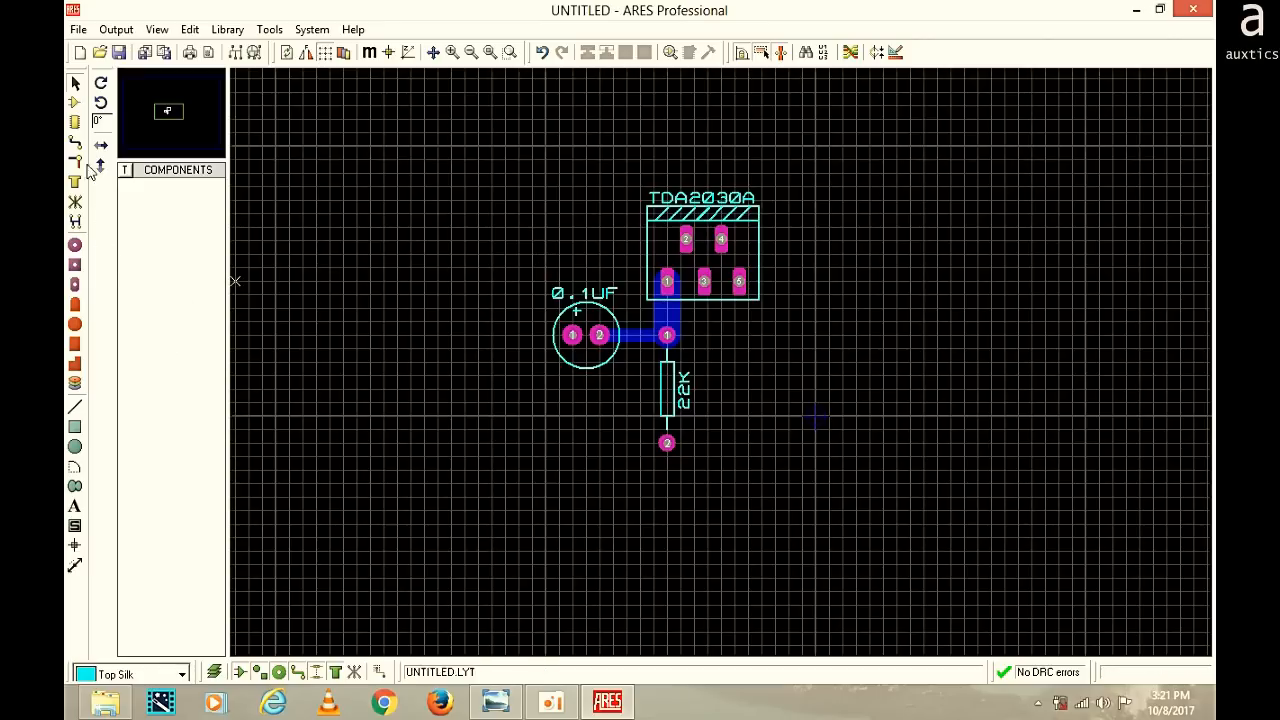
left_click(77, 122)
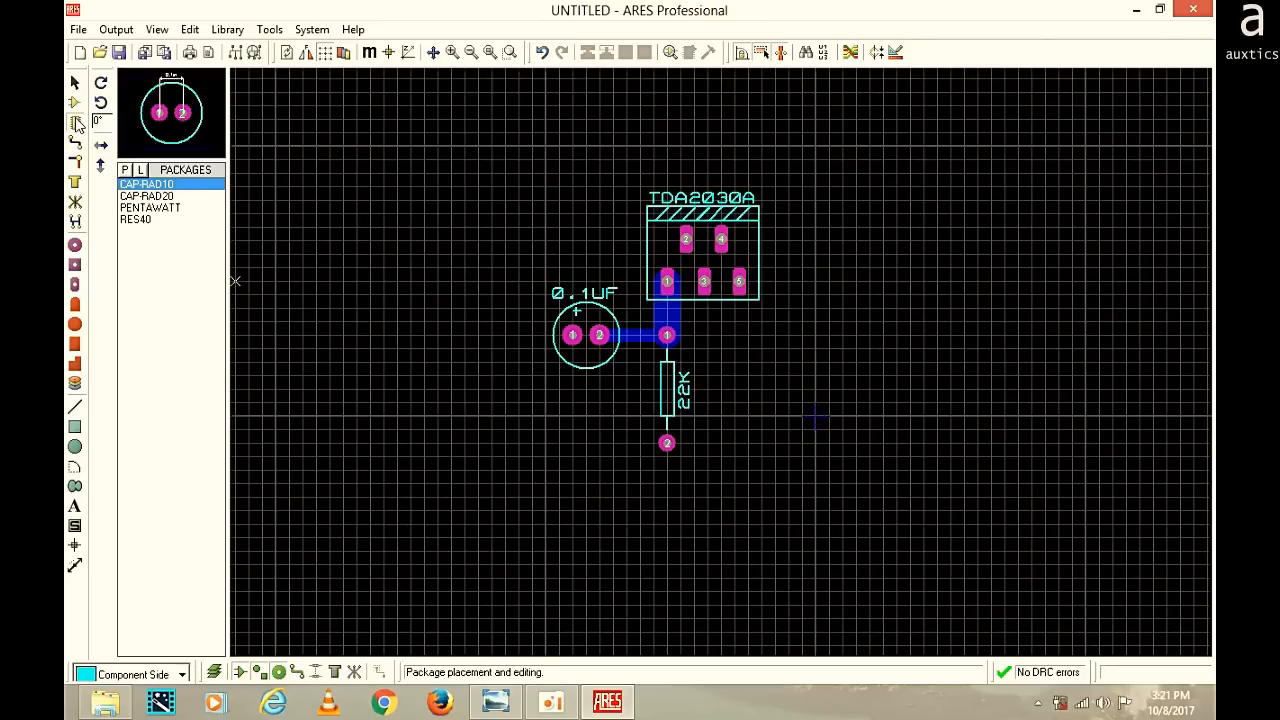
left_click(147, 221)
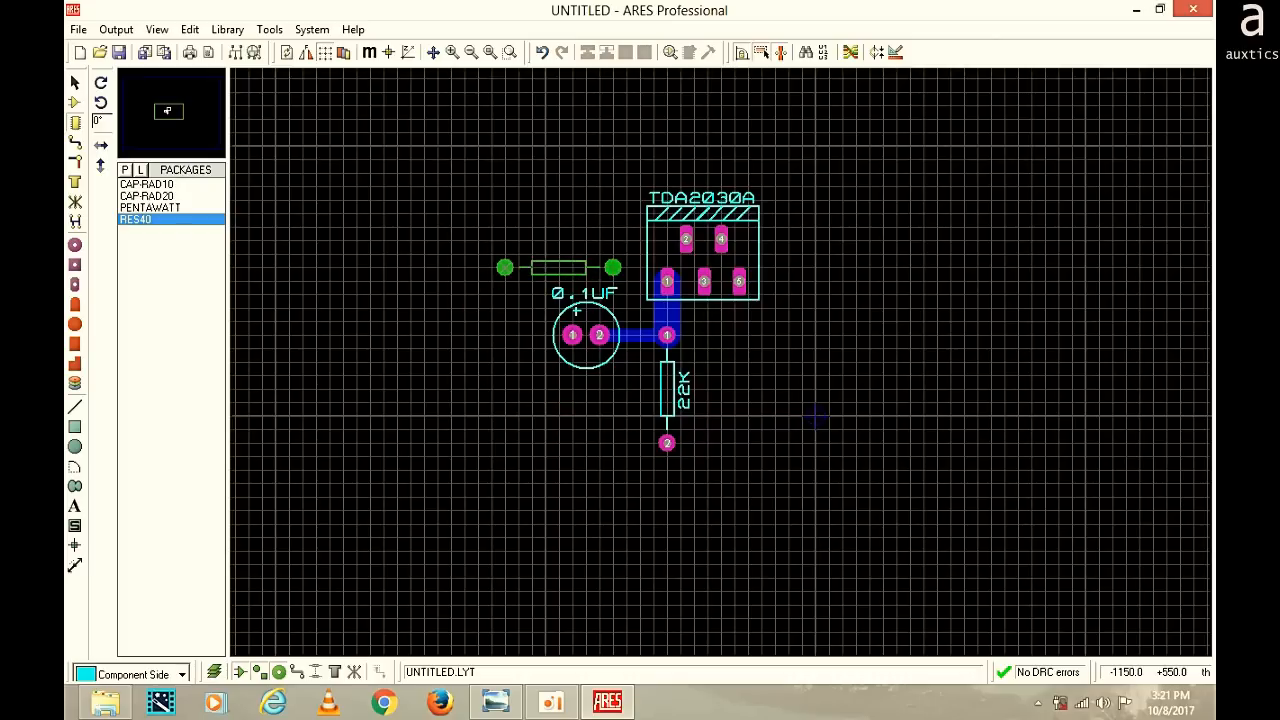
left_click(504, 267)
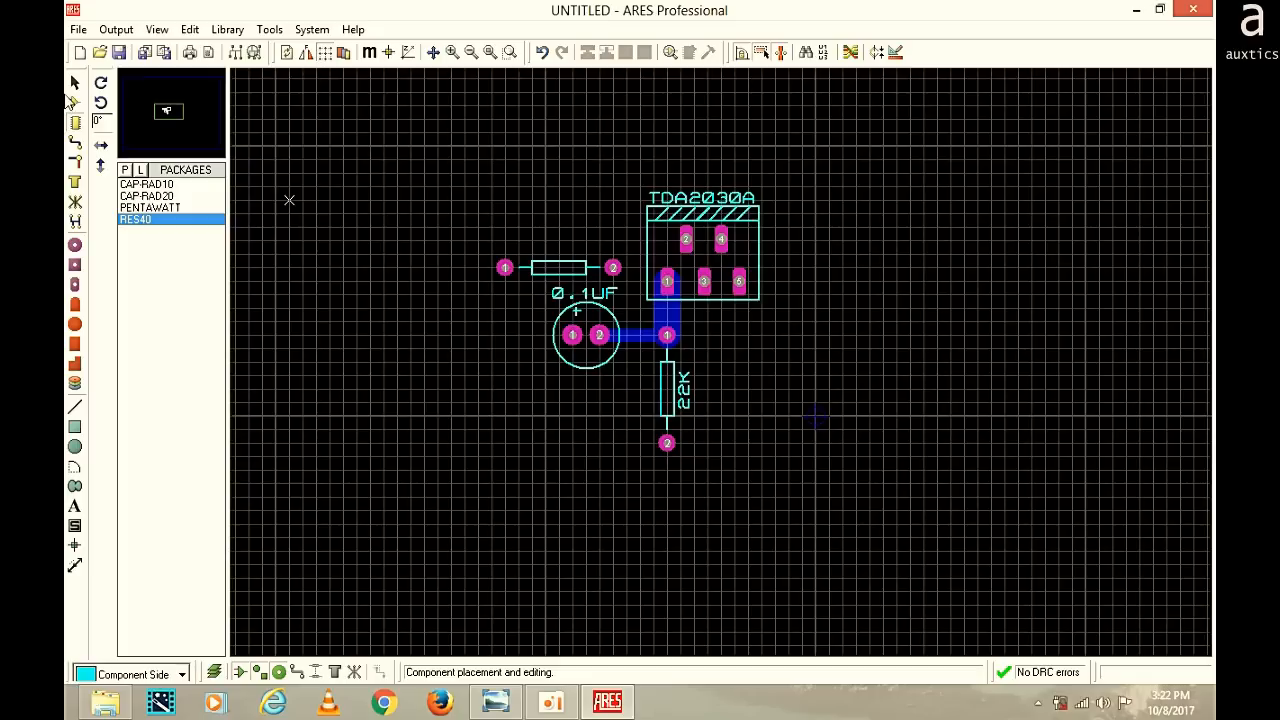
Set the part ID of the horizontal RES40 resistor above the capacitor to 22K and deselect it
left_click(76, 84)
left_click(588, 280)
left_click(588, 280)
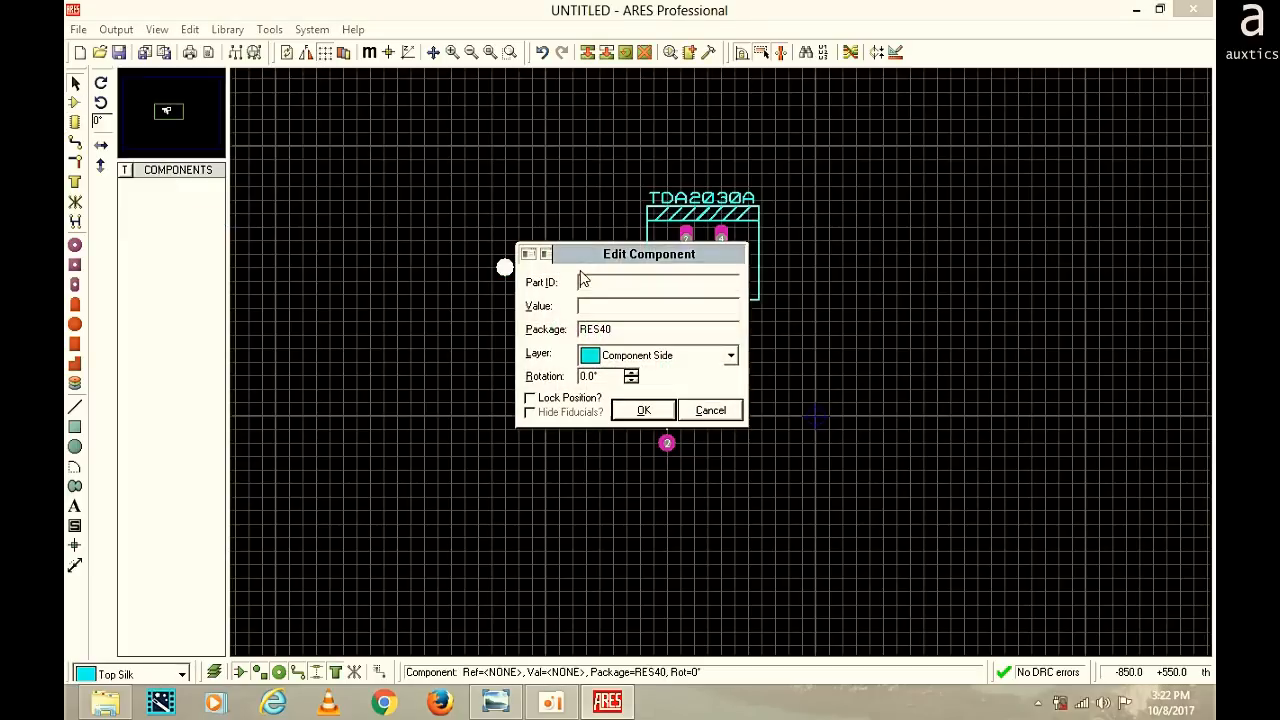
type("22K")
key("Return")
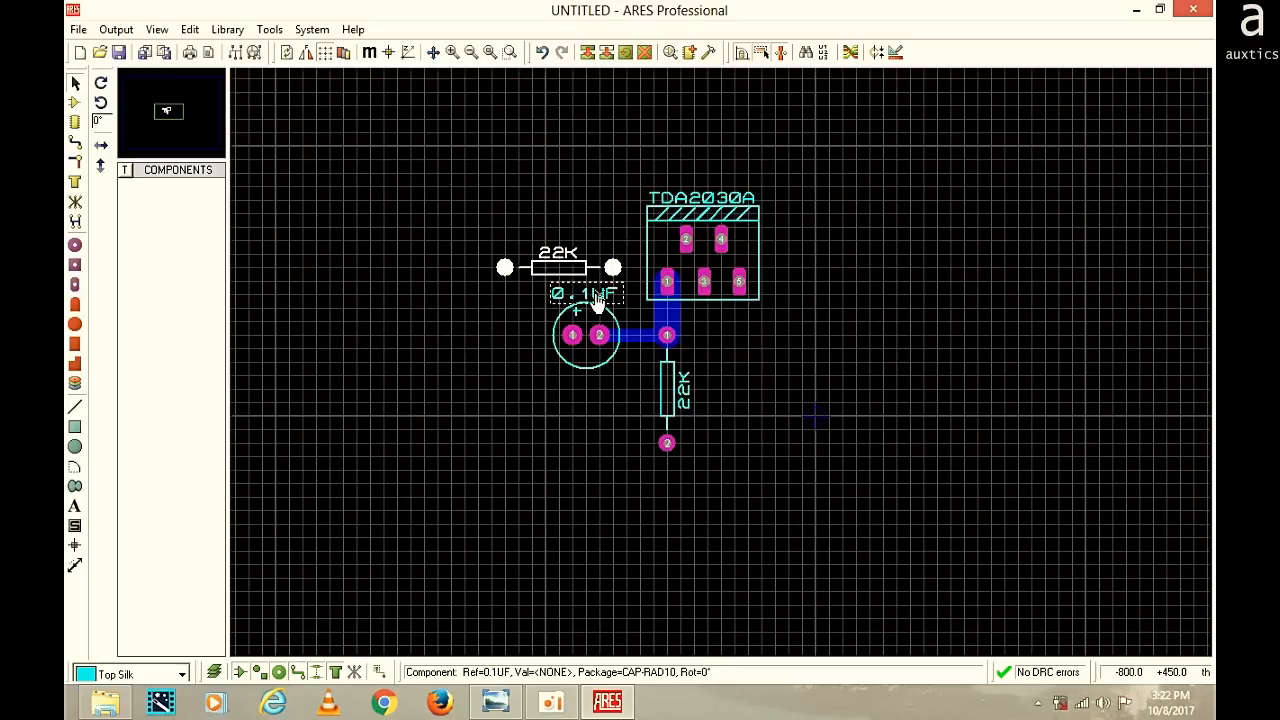
left_click(428, 304)
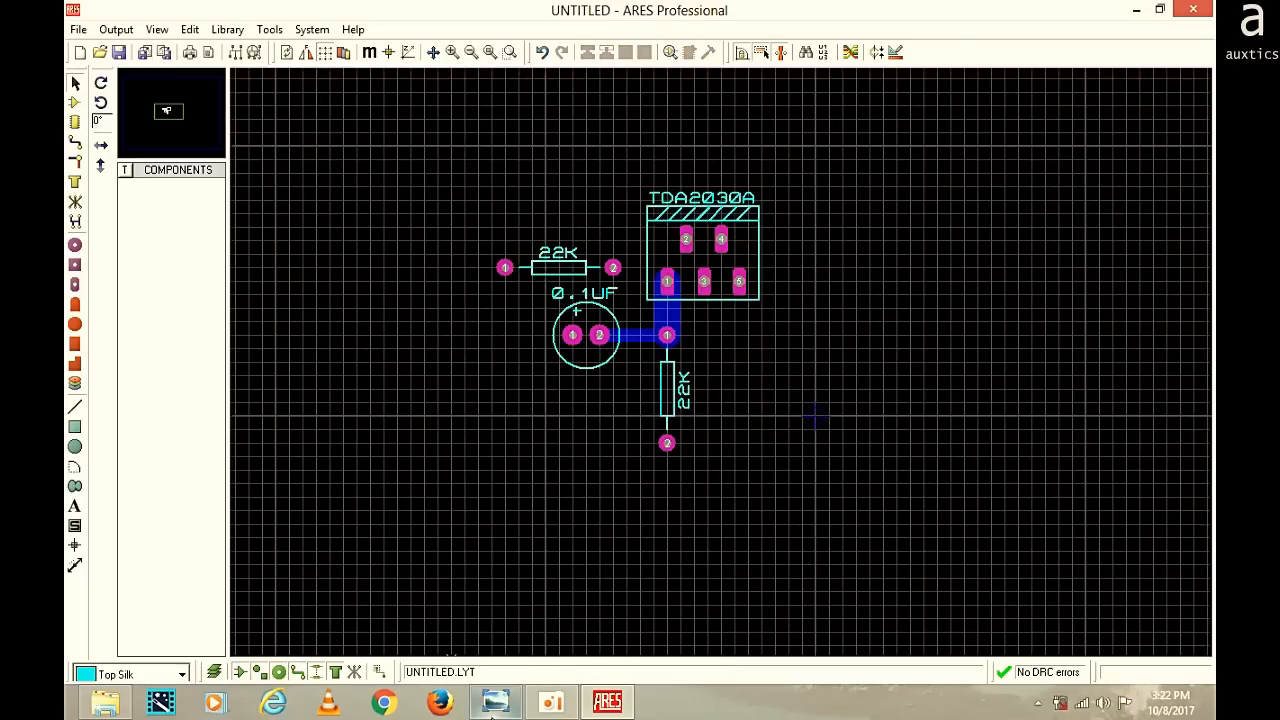
Check the tda2030 schematic, and route a T50 bottom copper trace between TDA2030A pin 2 and pad 2 of the horizontal 22K resistor
left_click(494, 714)
left_click_drag(887, 202, 536, 333)
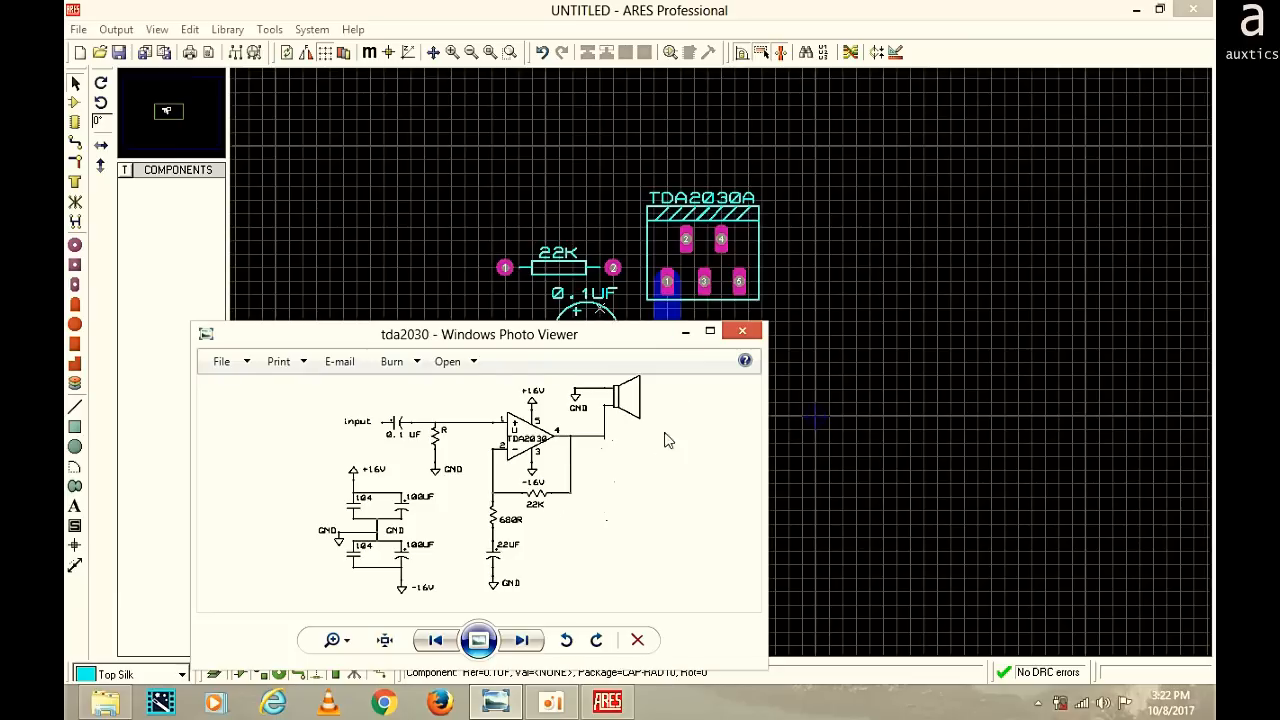
left_click(685, 334)
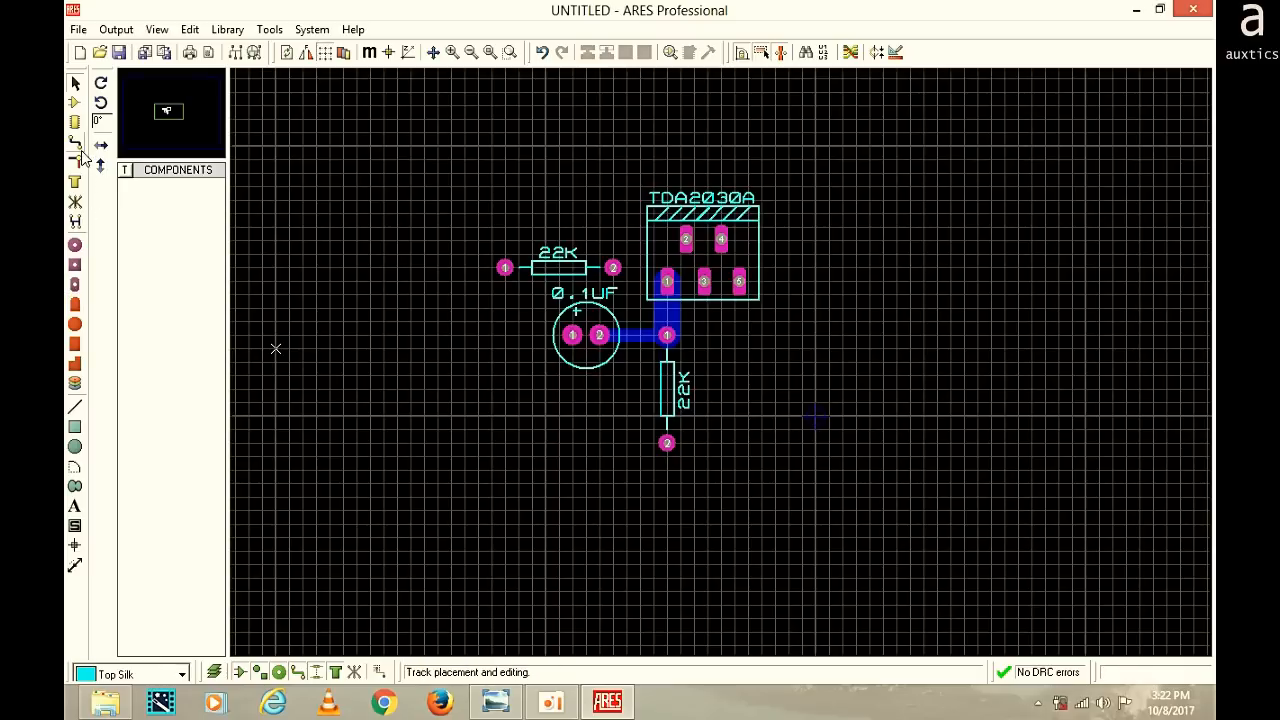
left_click(80, 148)
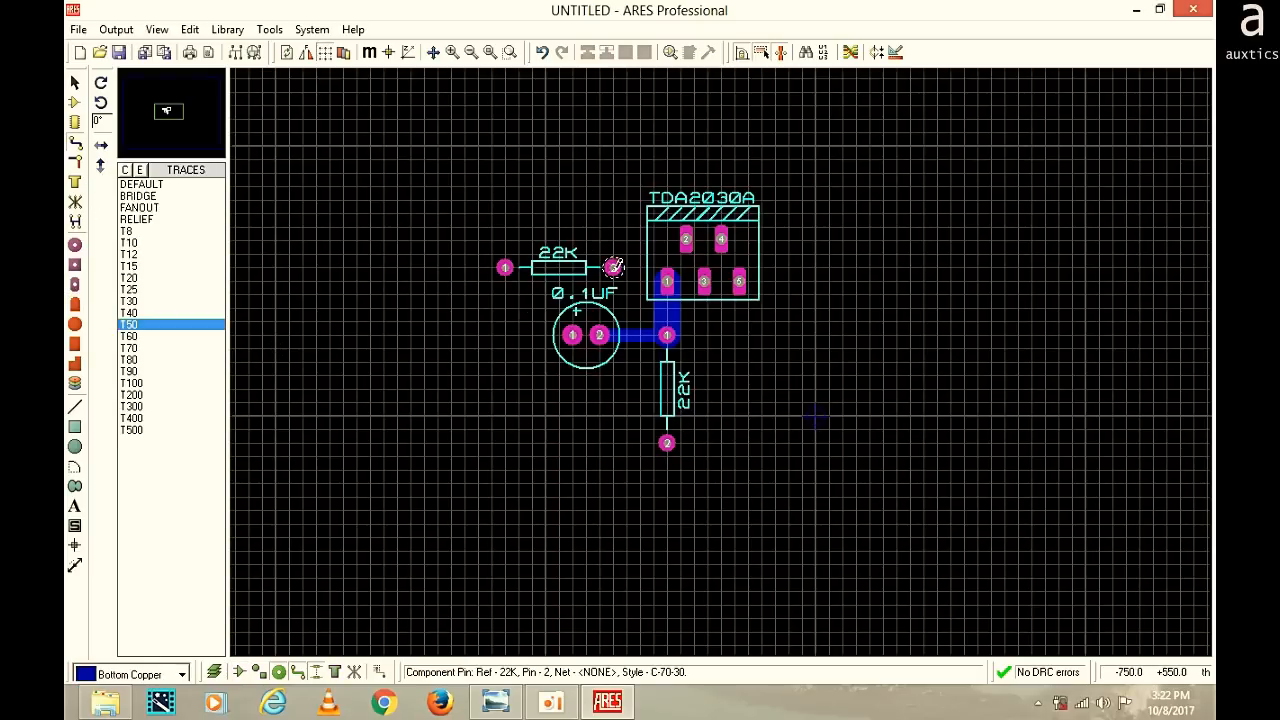
left_click(613, 267)
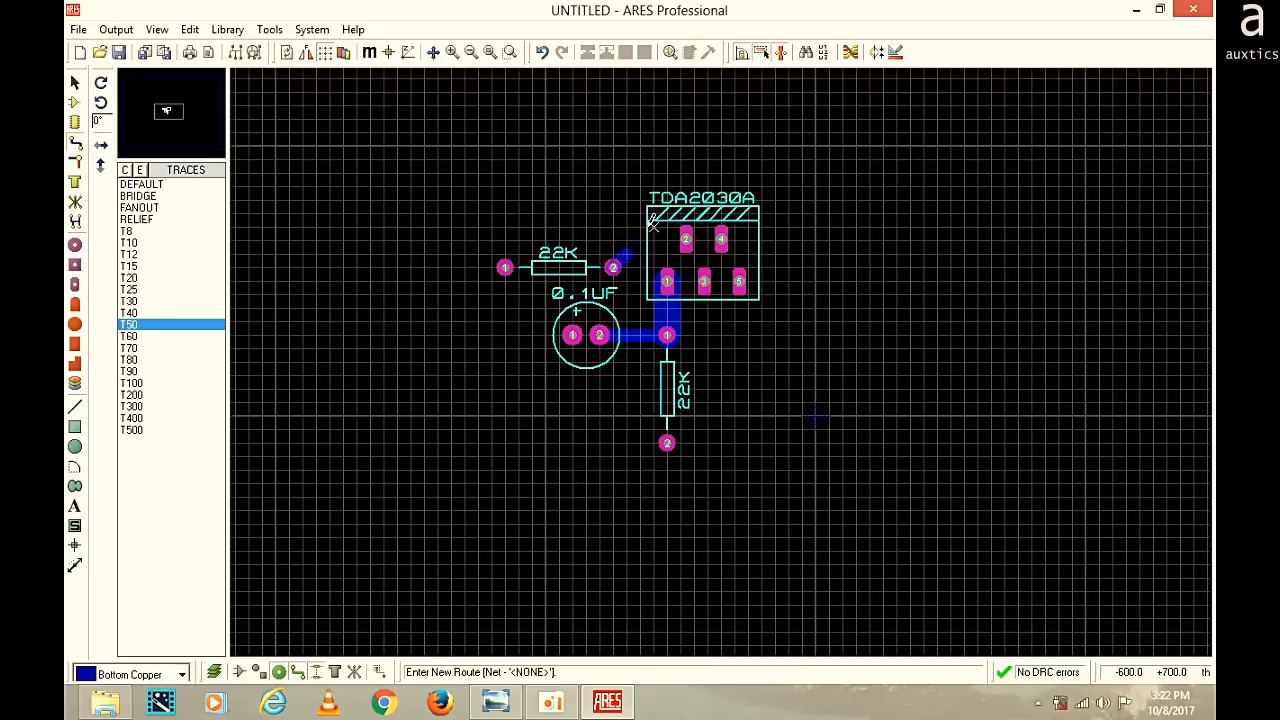
scroll(686, 238, "up", 2)
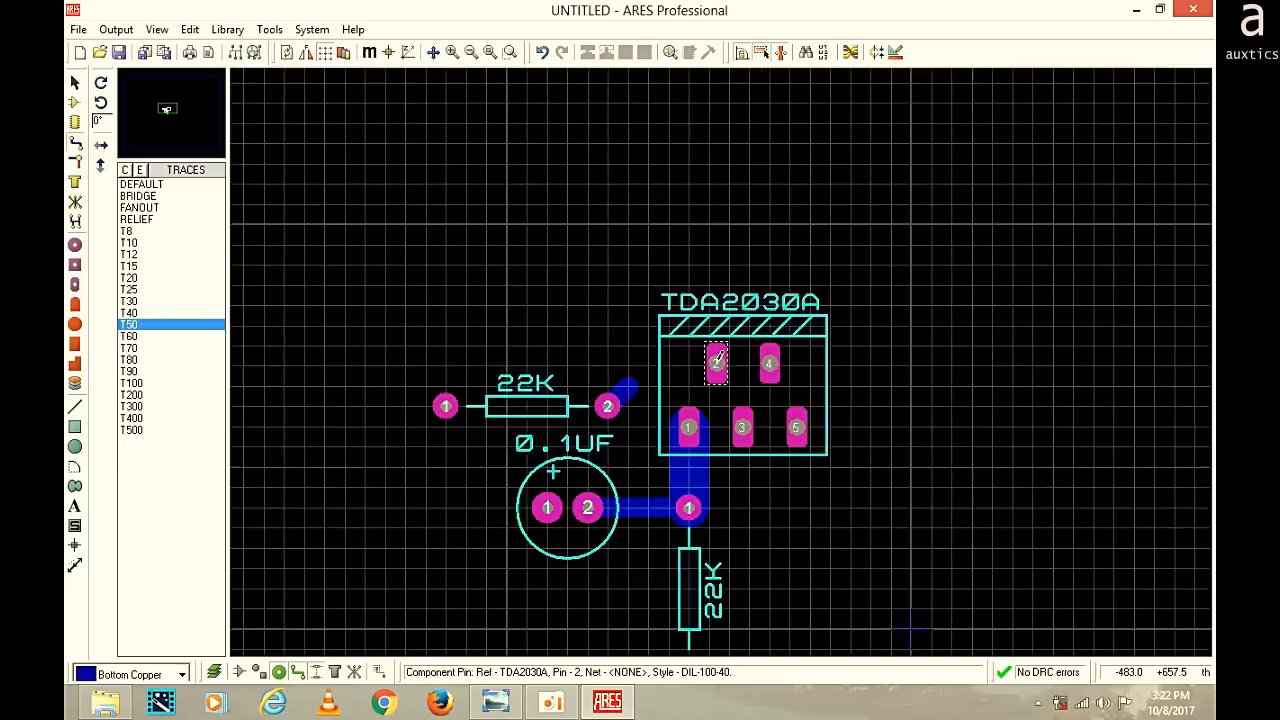
left_click(722, 361)
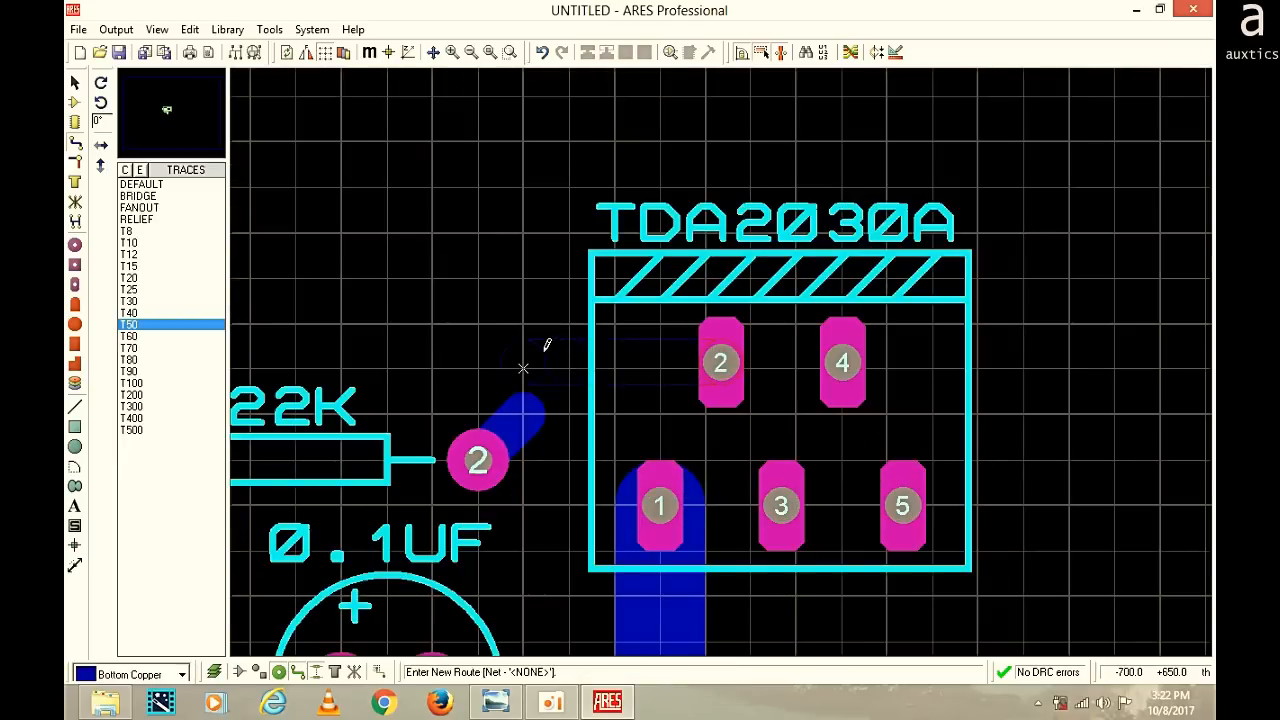
left_click(478, 366)
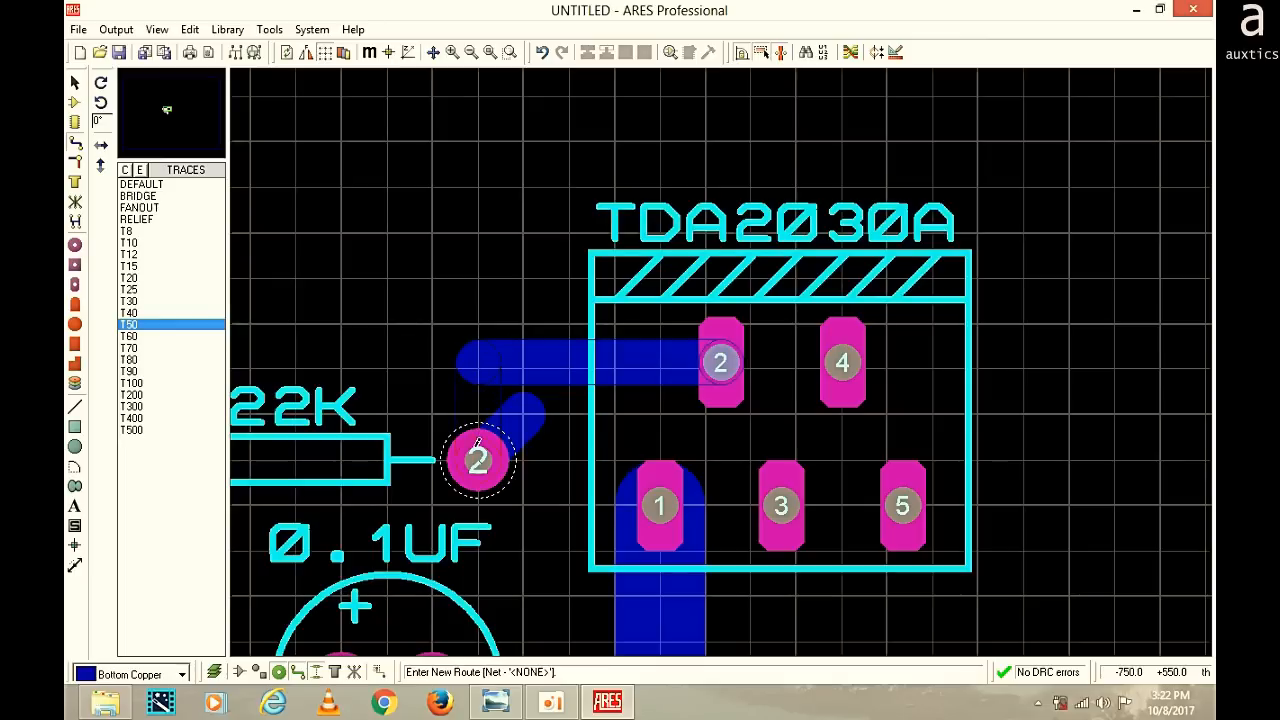
left_click(478, 458)
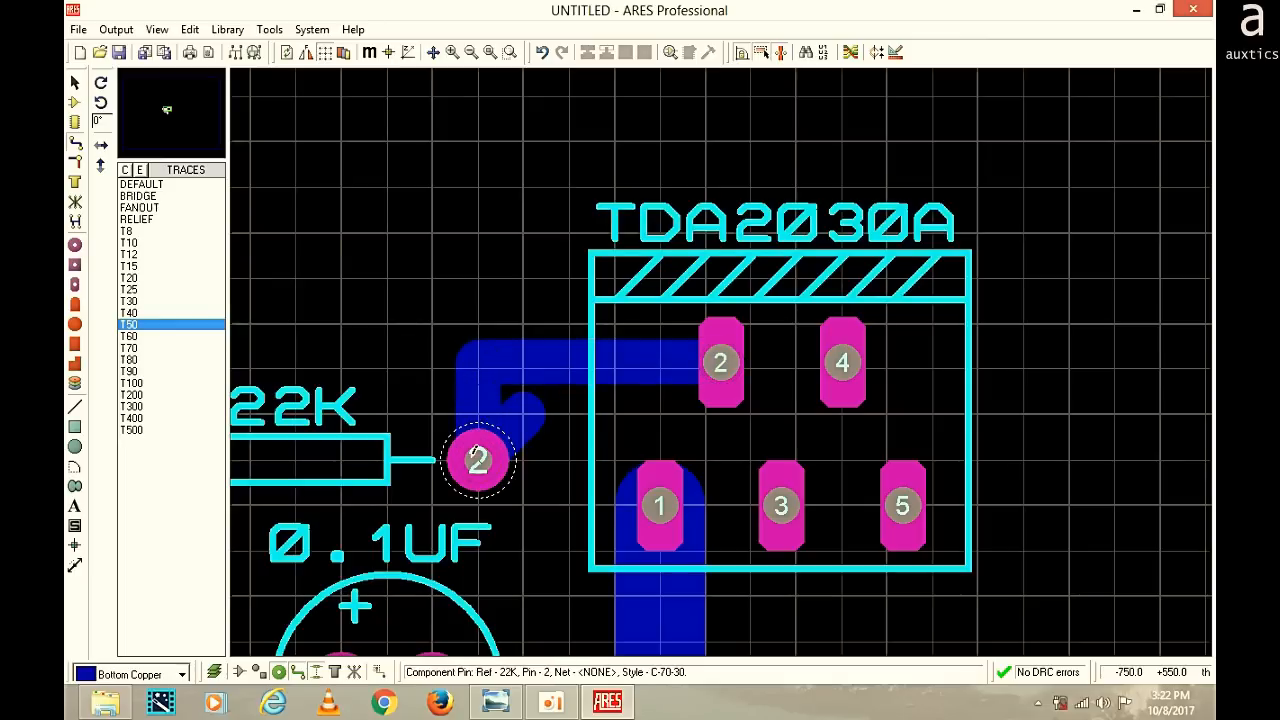
Delete the short diagonal trace stub at pad 2 of the horizontal 22K resistor
left_click(75, 83)
left_click(520, 425)
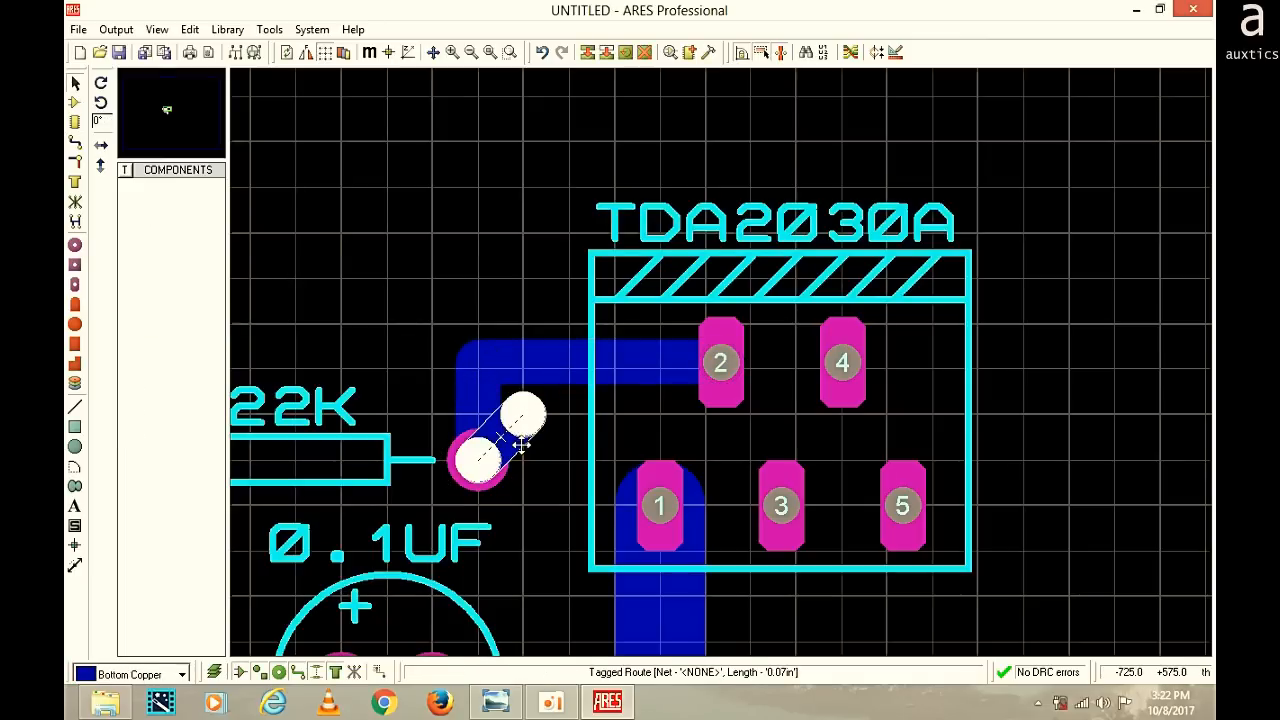
scroll(534, 429, "down", 2)
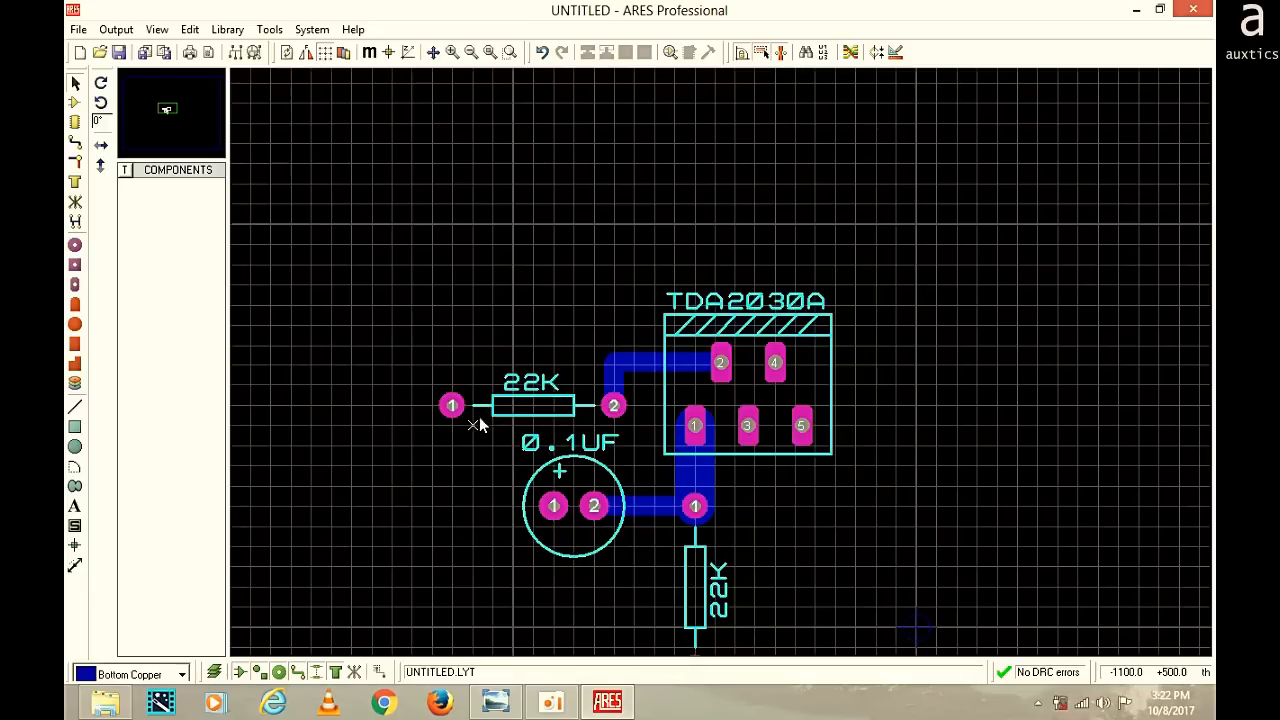
Route a T50 bottom copper trace from pad 1 of the horizontal 22K resistor, up over pin 2's trace, to TDA2030A pin 4
left_click(74, 143)
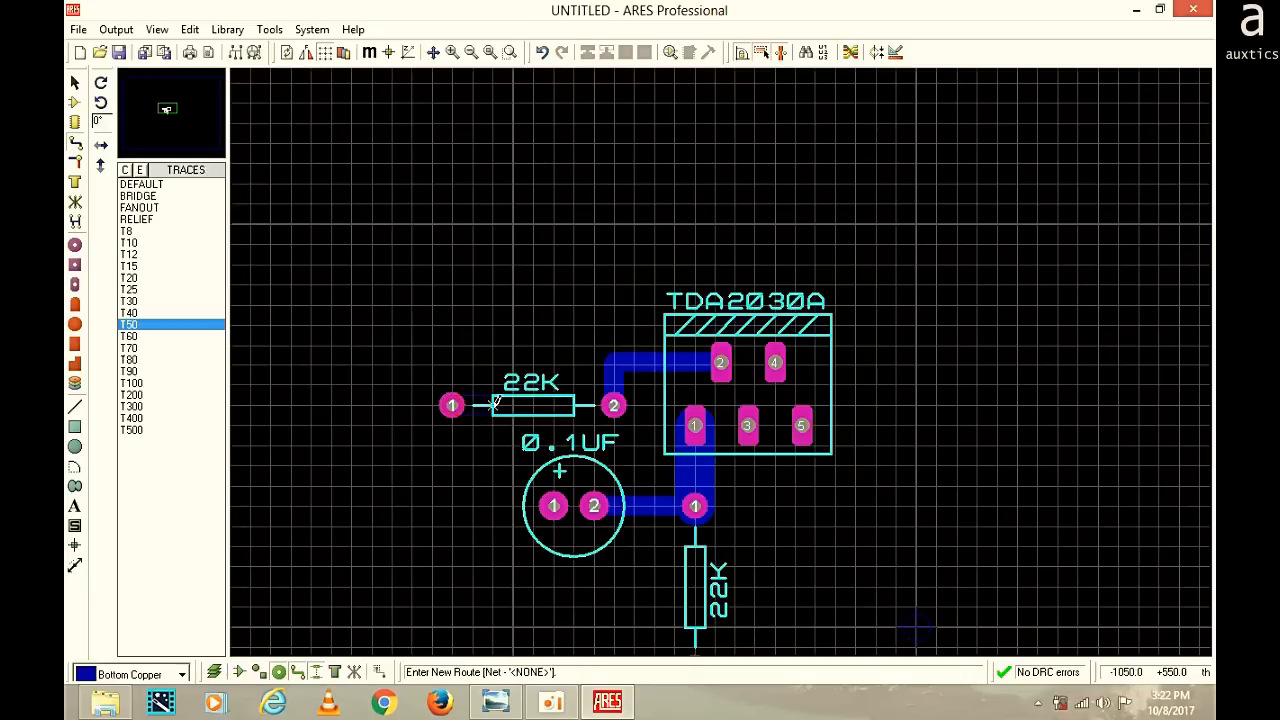
left_click(556, 404)
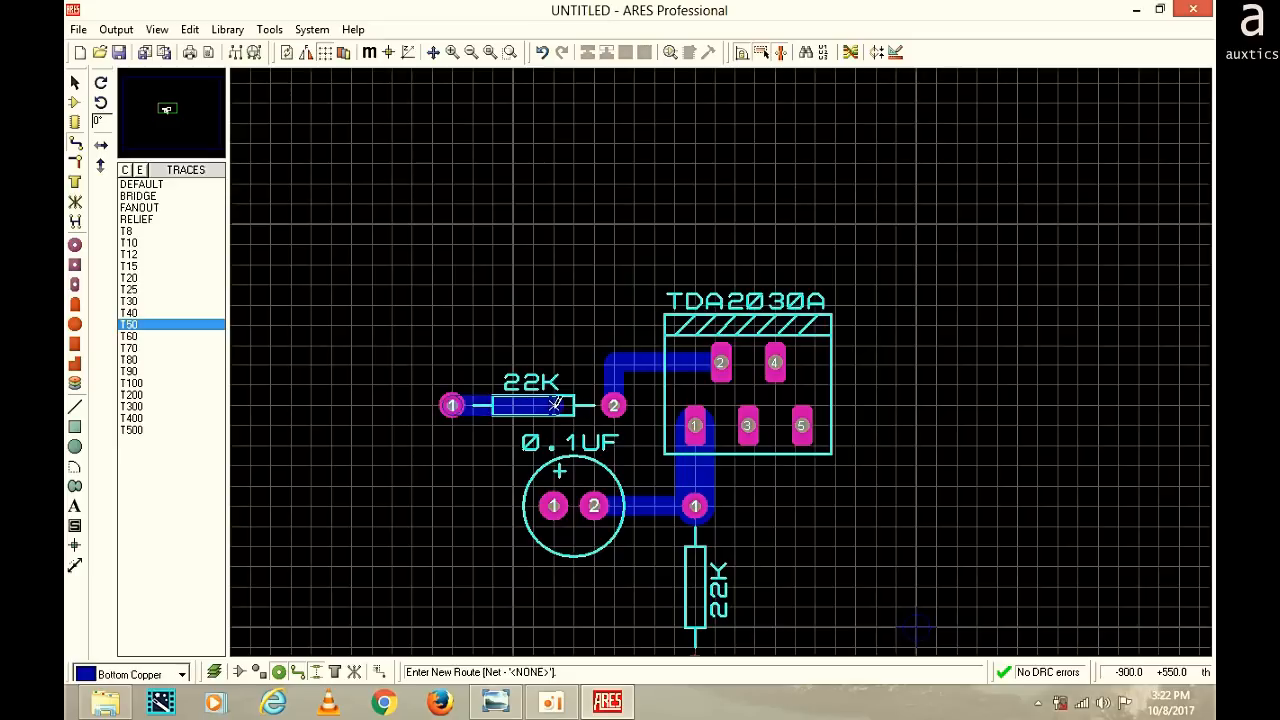
left_click(552, 304)
scroll(776, 322, "up", 2)
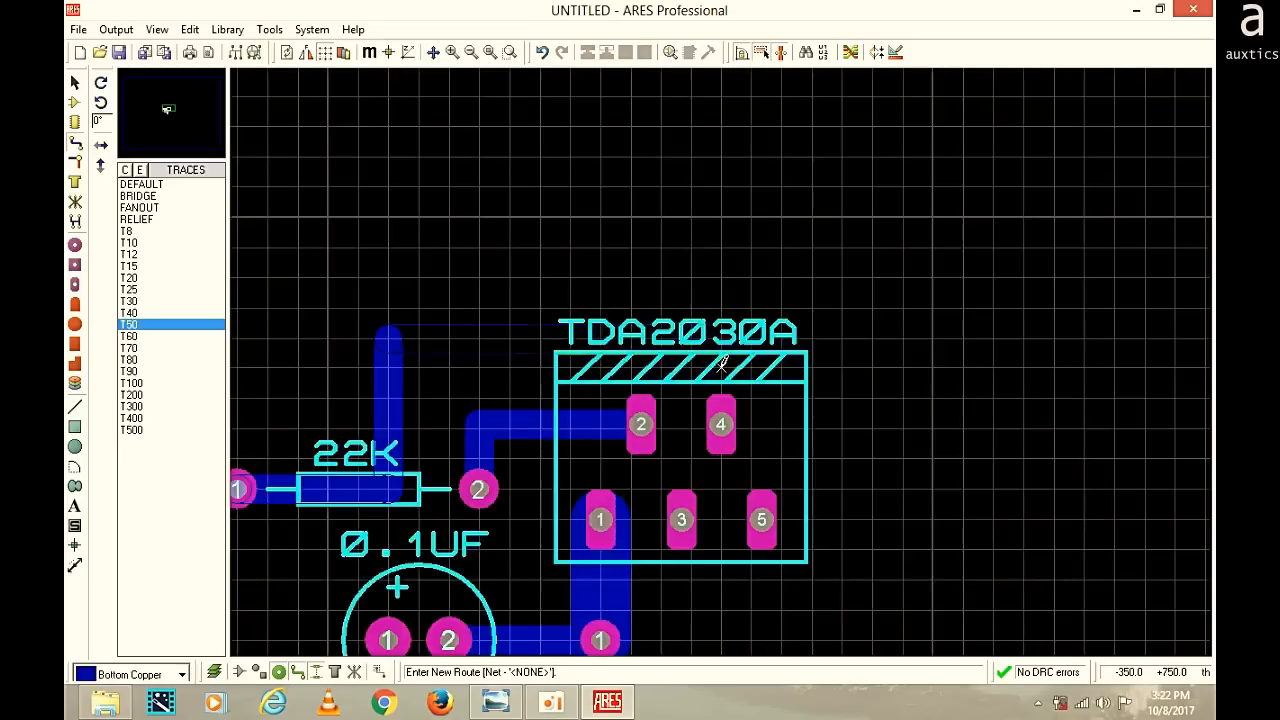
left_click(726, 430)
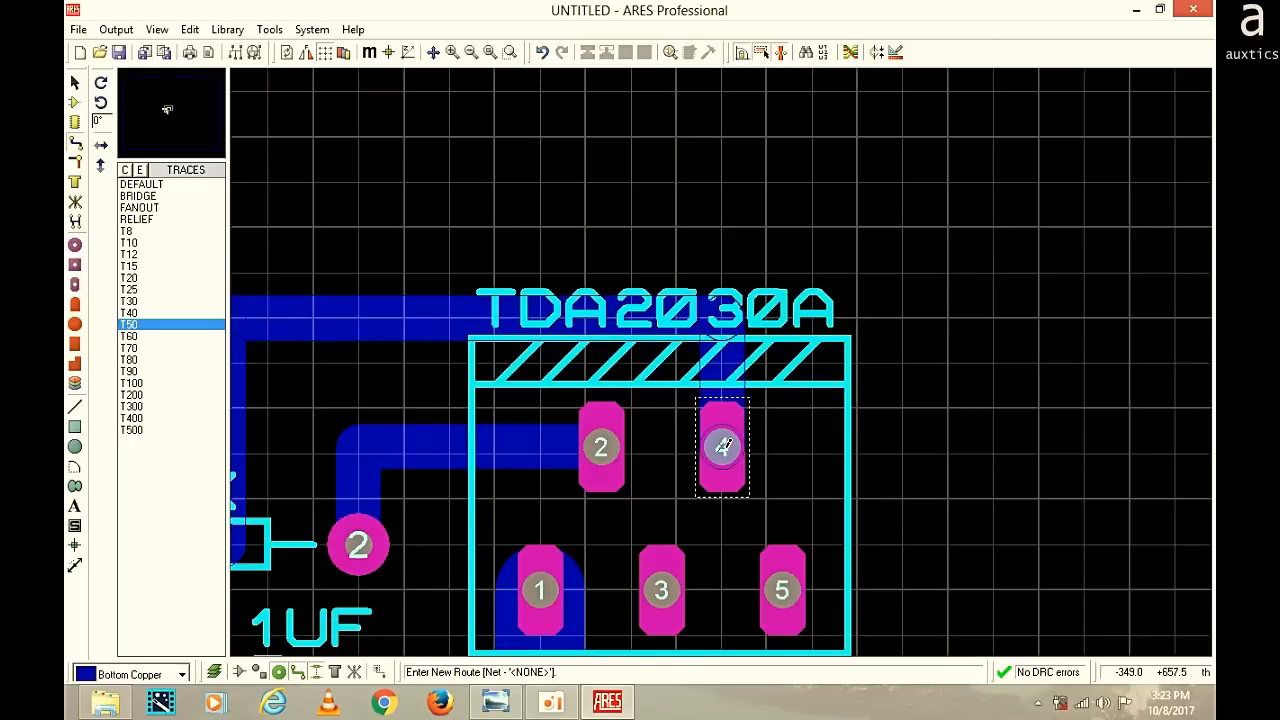
scroll(711, 324, "down", 2)
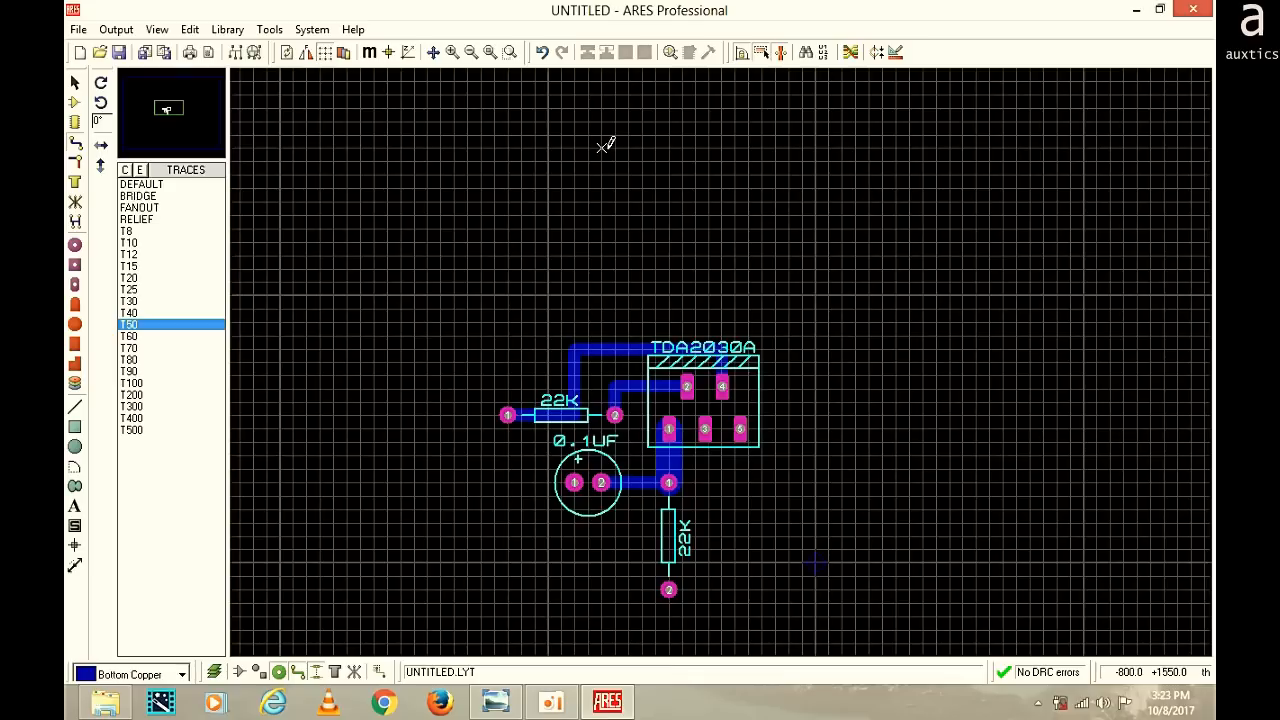
Check the resistor on the inverting input in the tda2030 schematic, and place a horizontal RES40 resistor just below the 0.1UF capacitor
left_click(496, 703)
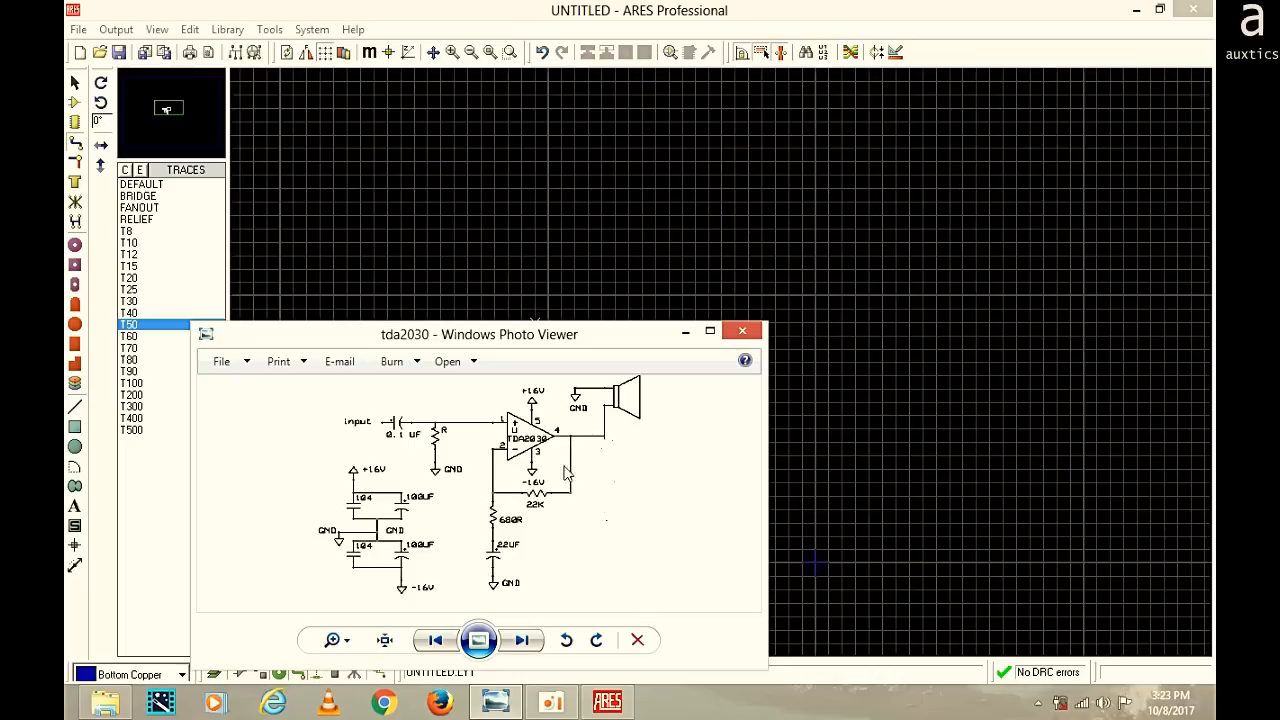
left_click_drag(623, 348, 519, 184)
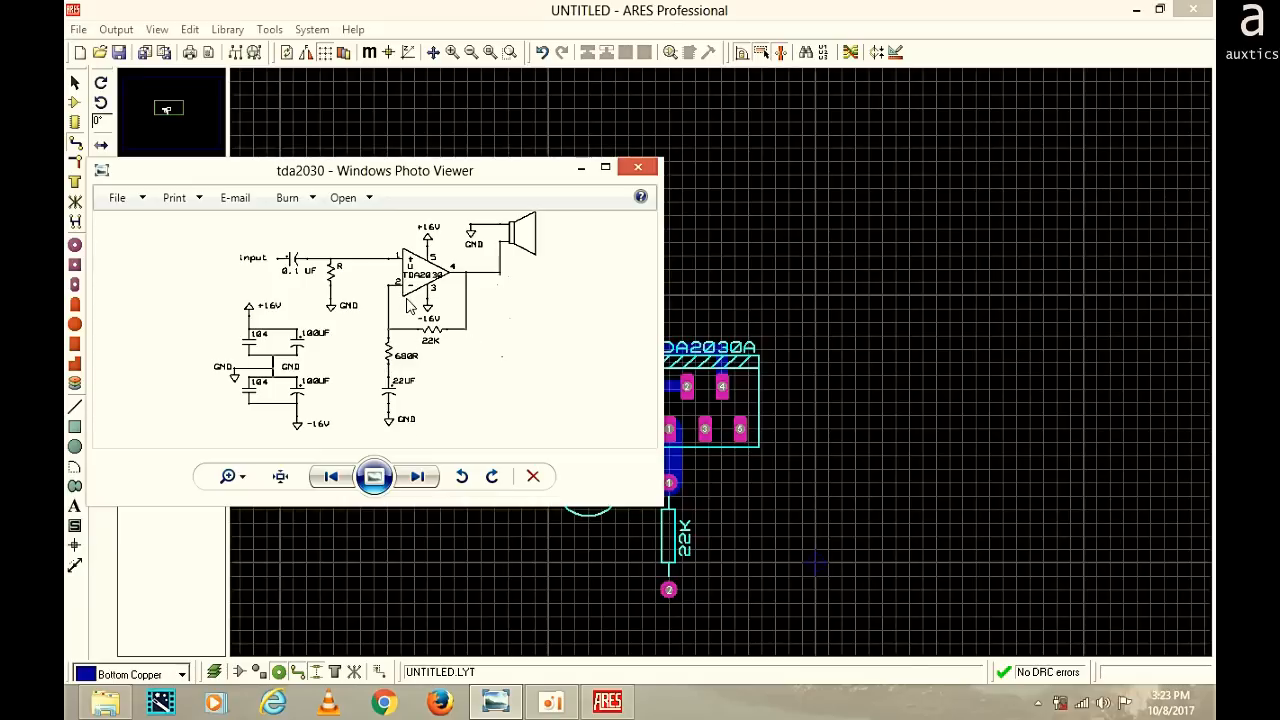
left_click(581, 168)
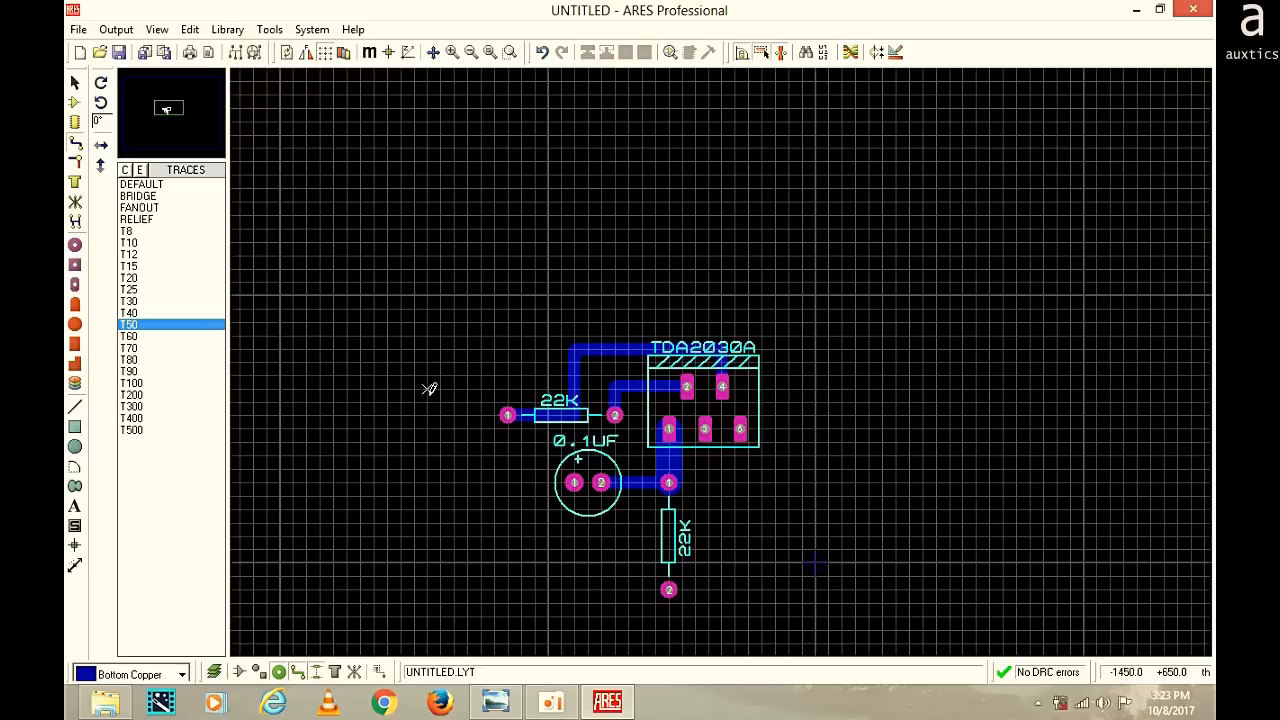
left_click(517, 702)
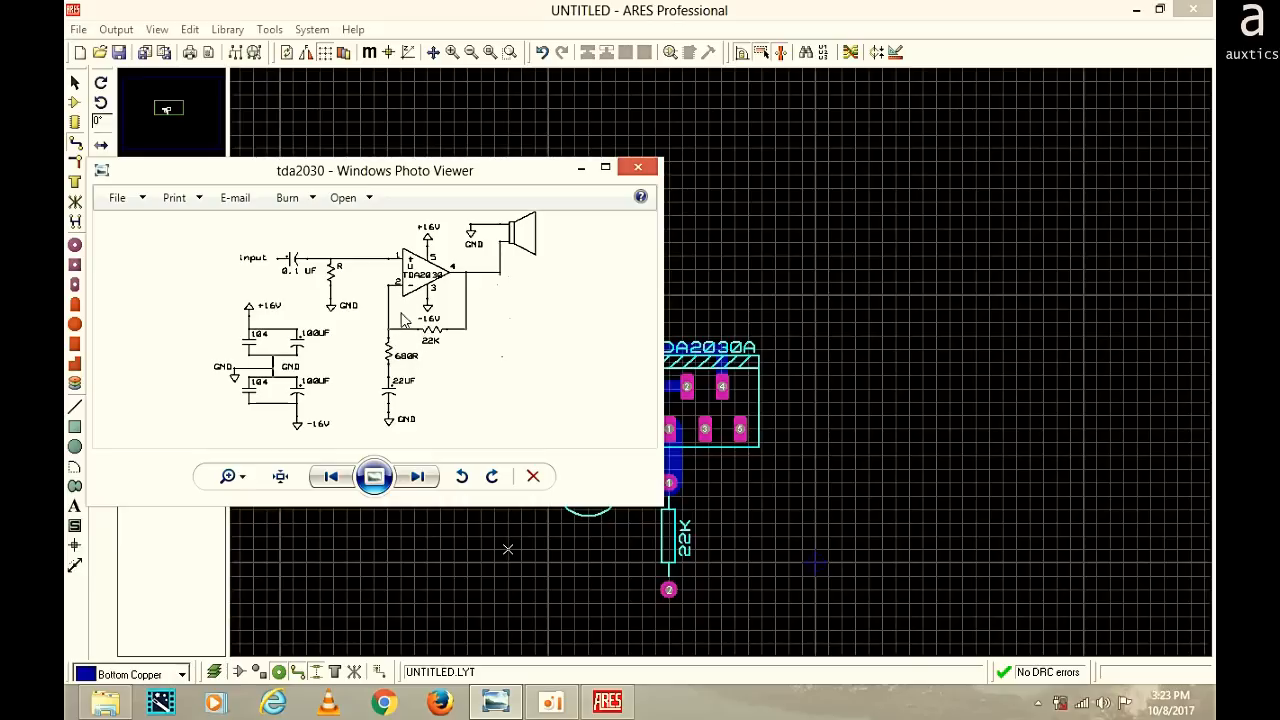
left_click(585, 169)
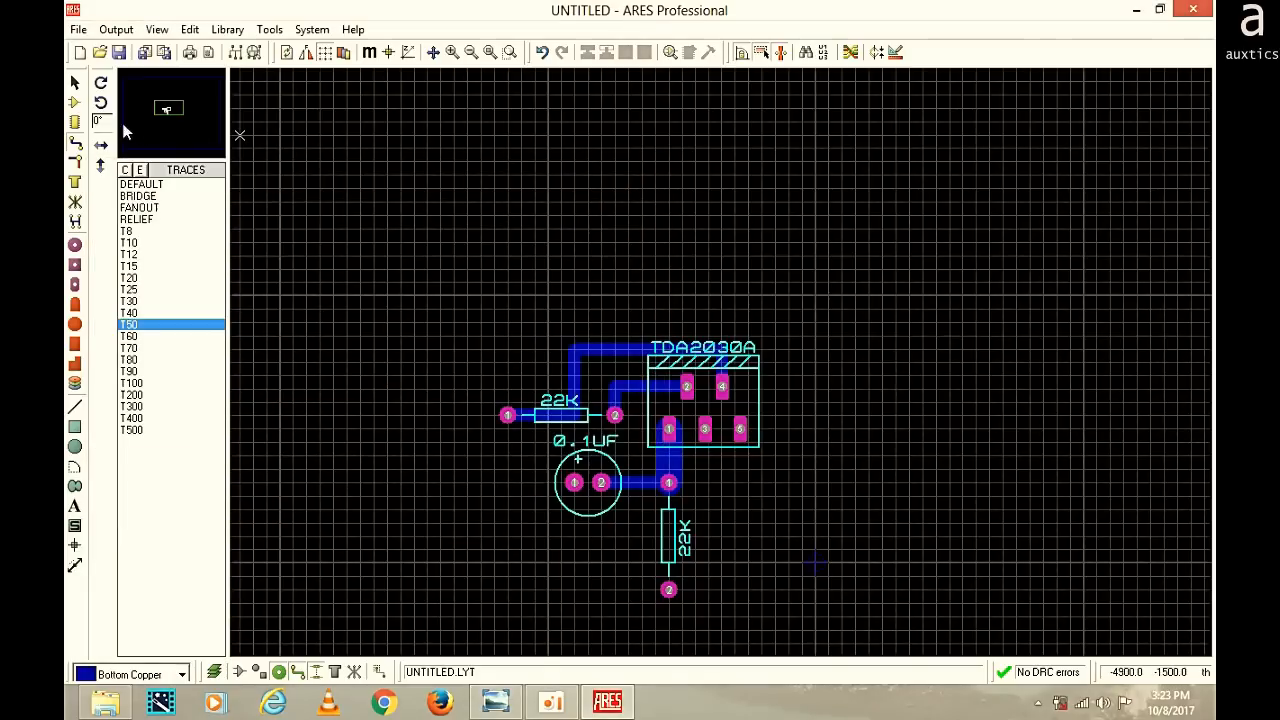
left_click(78, 122)
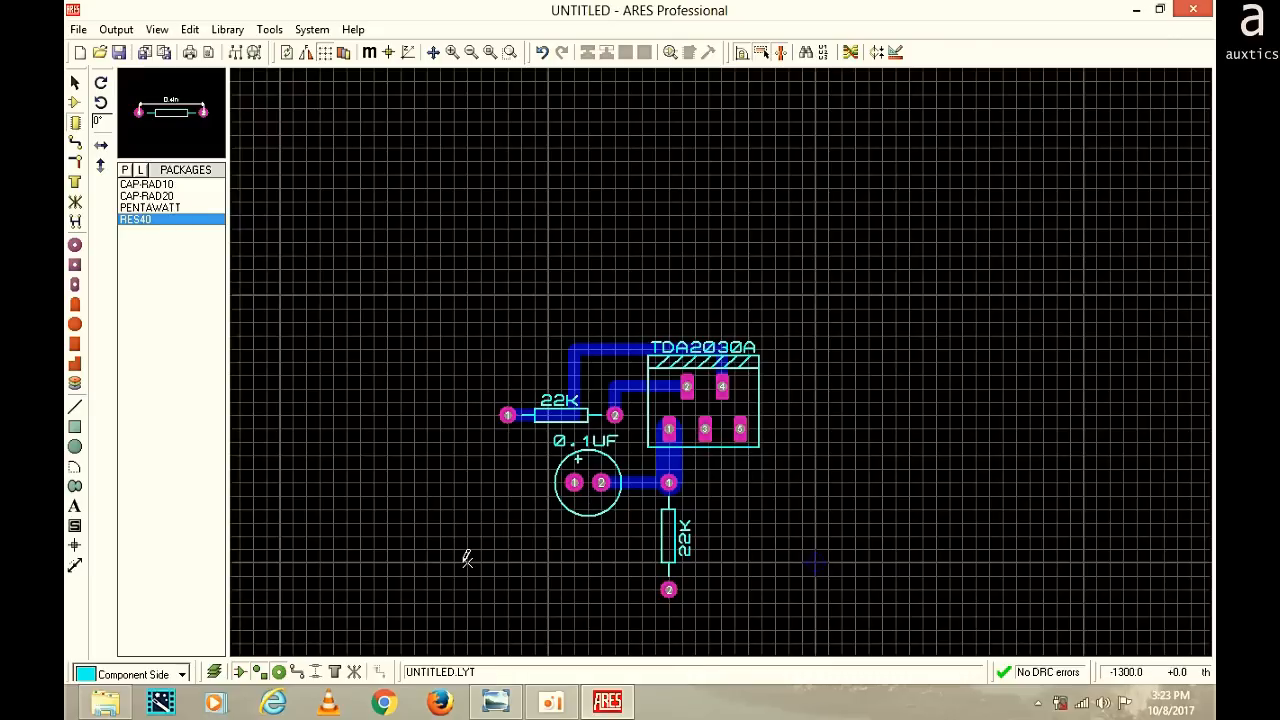
left_click(500, 548)
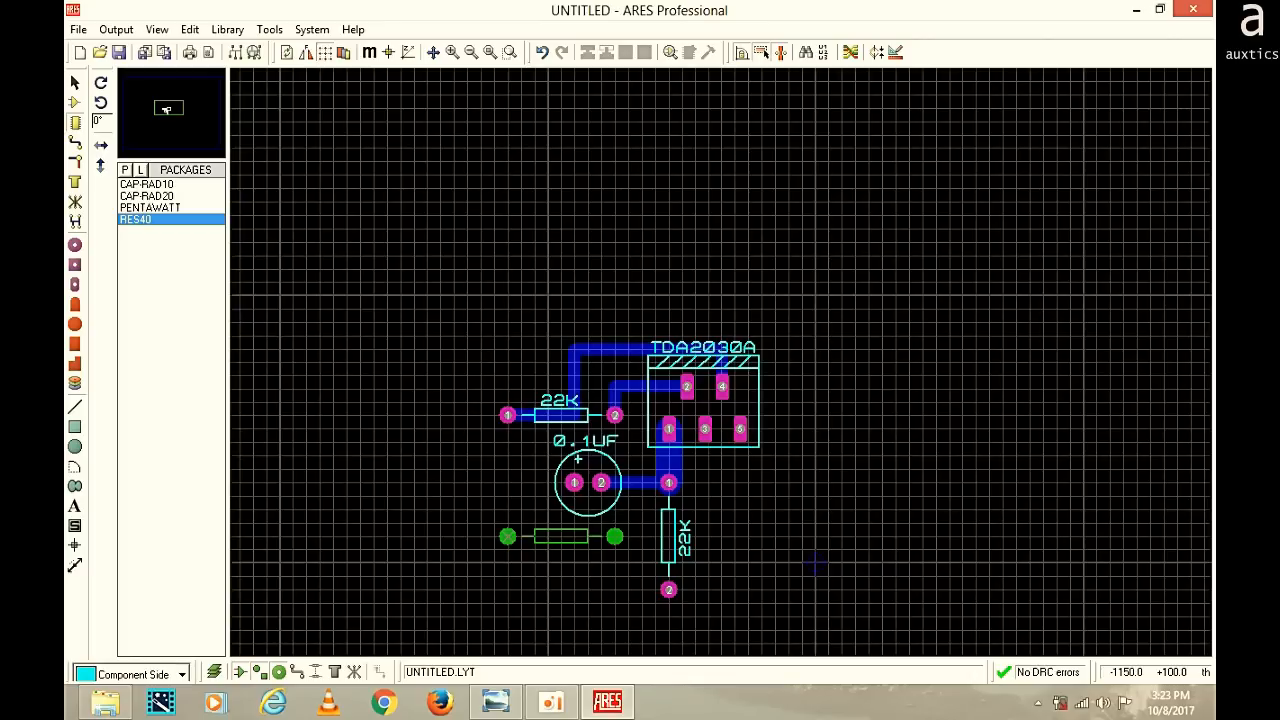
left_click(508, 537)
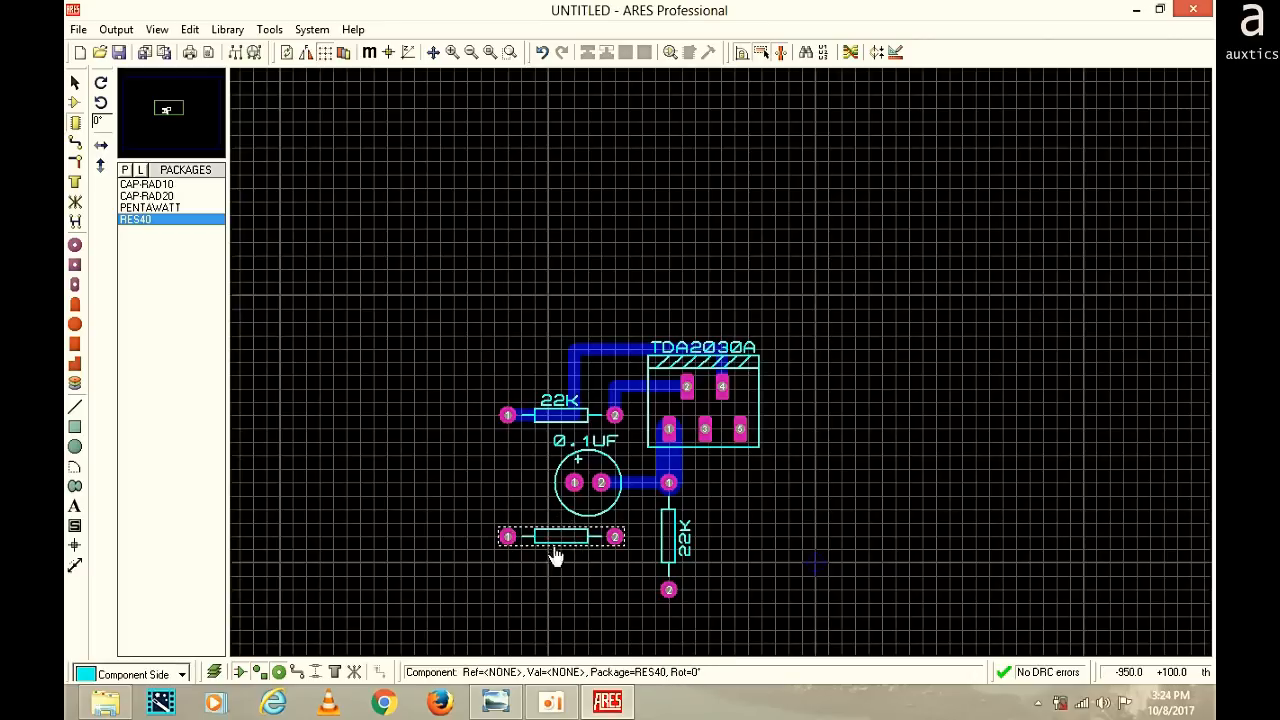
Set the part ID of the new RES40 resistor below the capacitor to 680R and deselect it
left_click(74, 86)
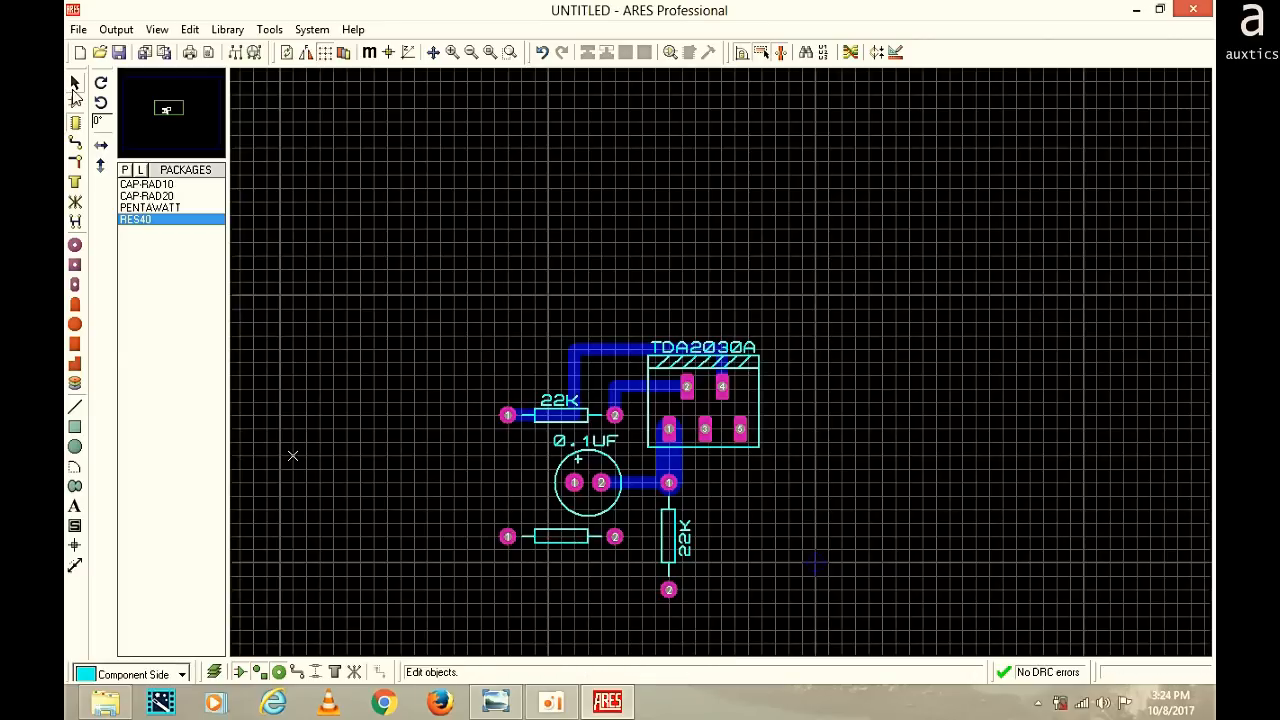
left_click(533, 548)
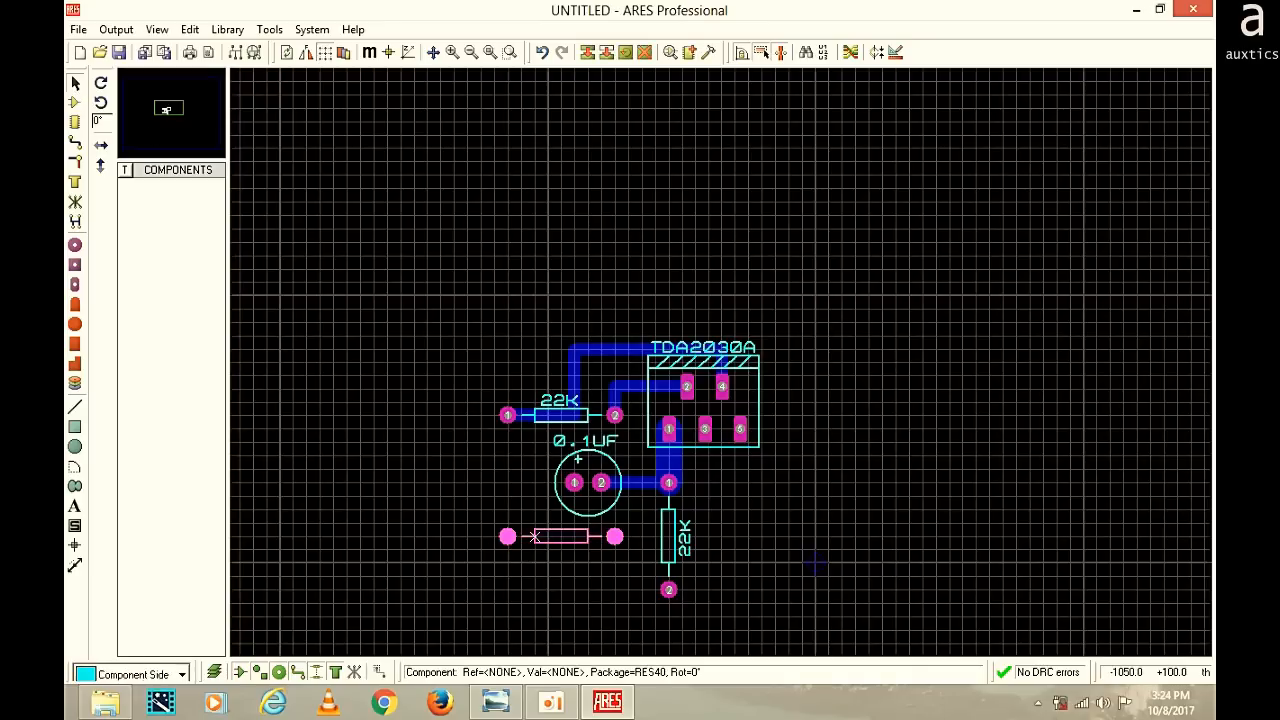
left_click(533, 548)
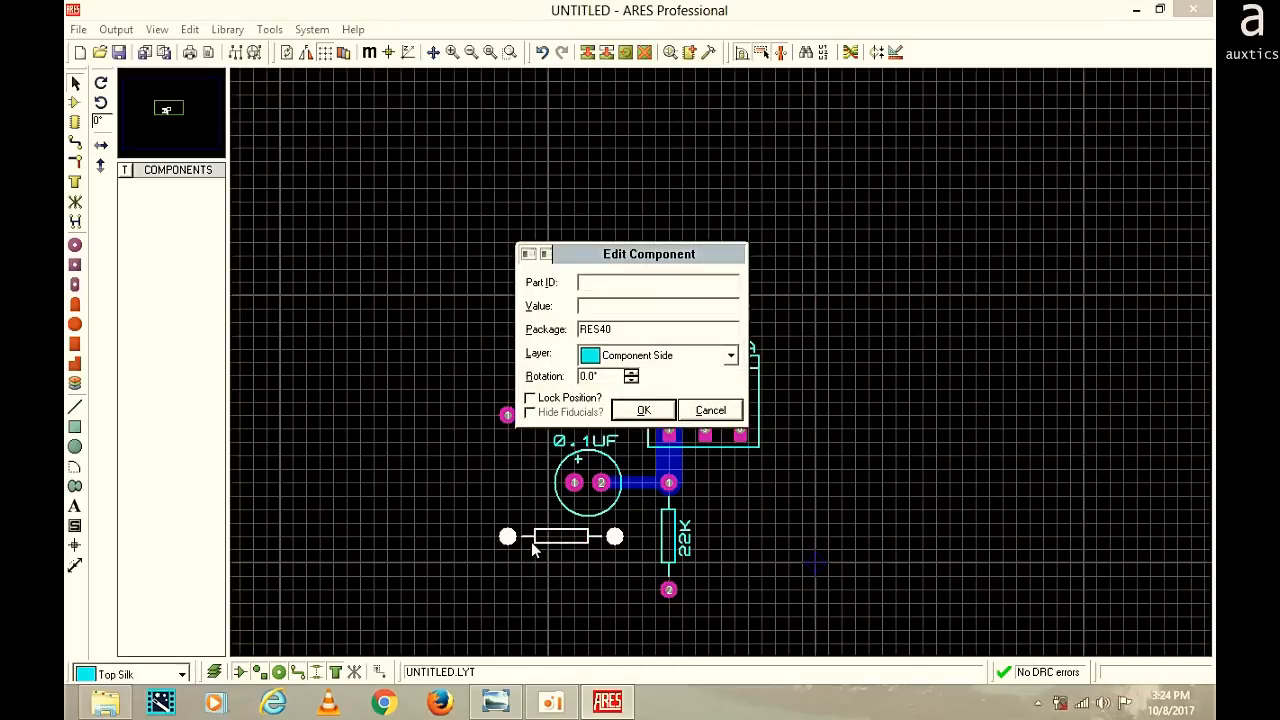
type("68")
left_click(643, 411)
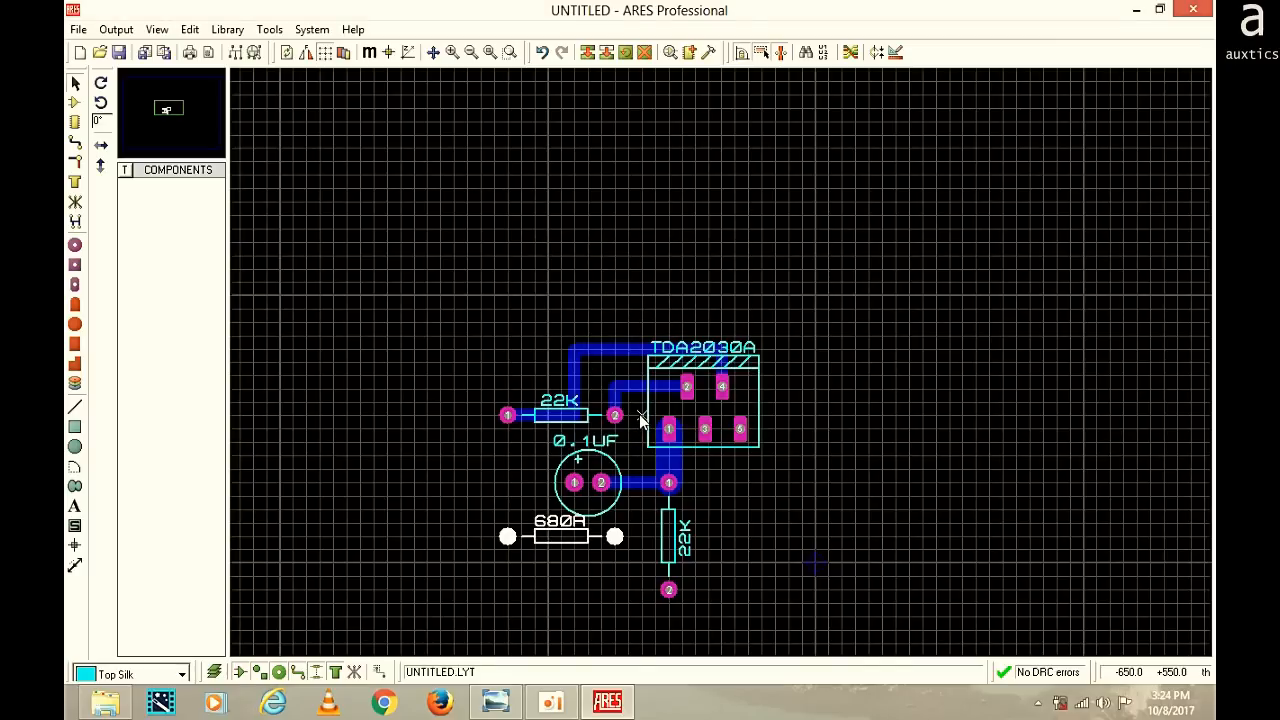
left_click(478, 497)
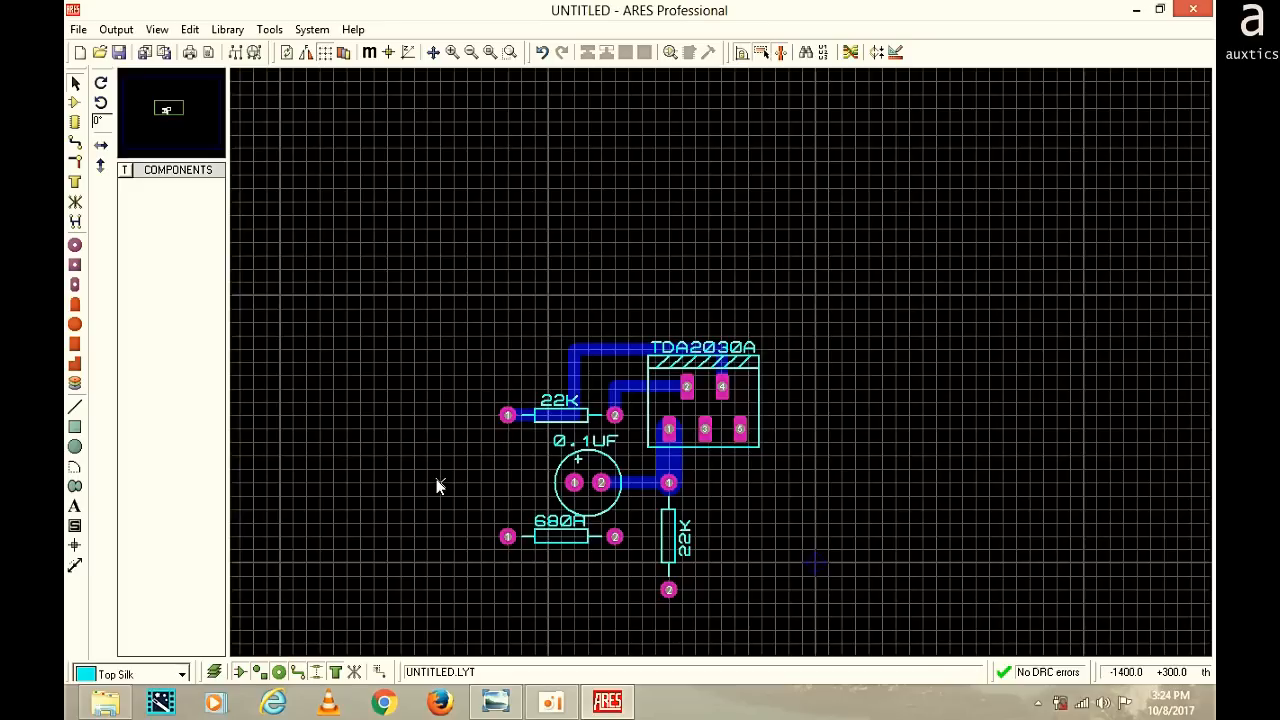
Rotate the 680R resistor 90° so it stands vertically
scroll(616, 505, "down", 1)
scroll(654, 483, "up", 2)
scroll(811, 354, "up", 1)
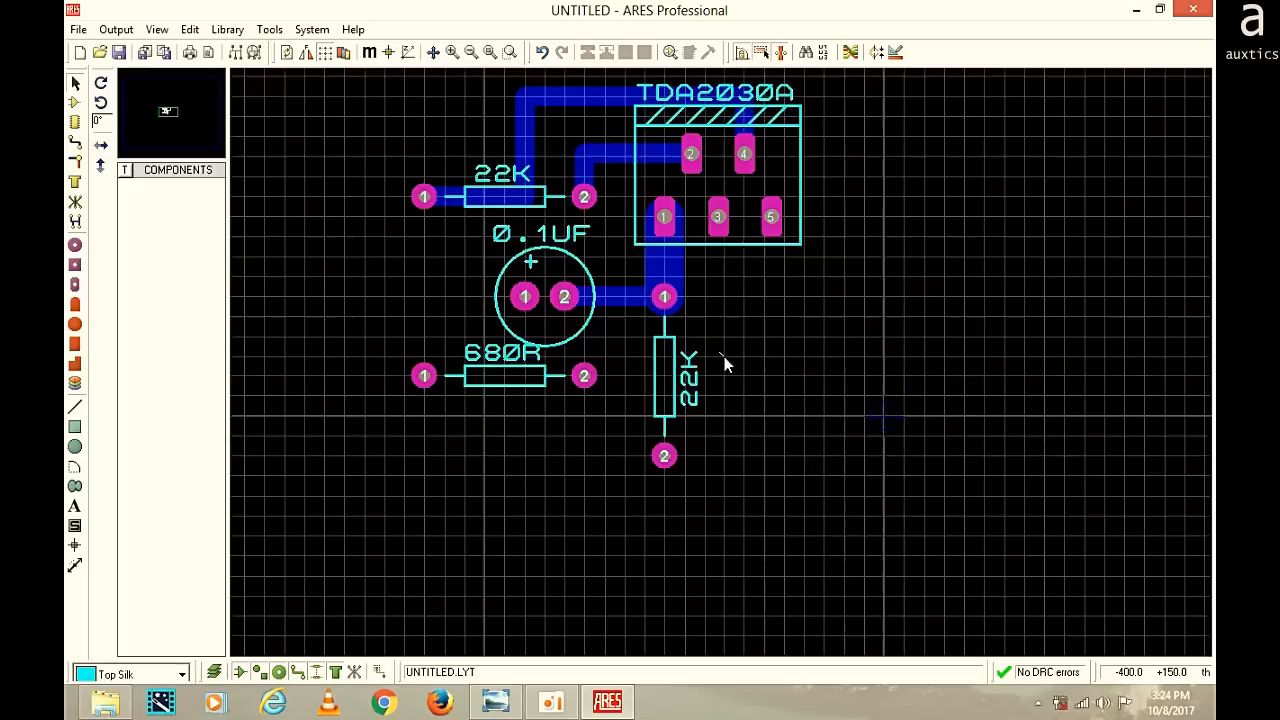
scroll(573, 280, "down", 1)
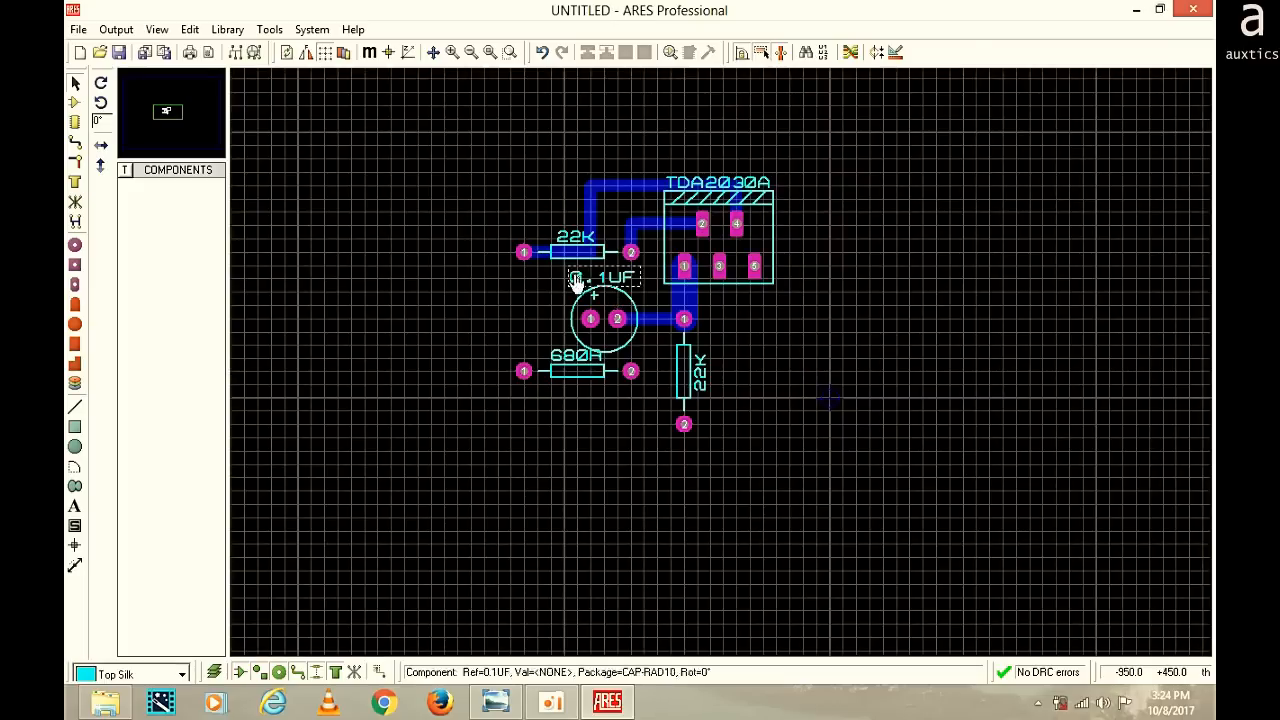
left_click(574, 386)
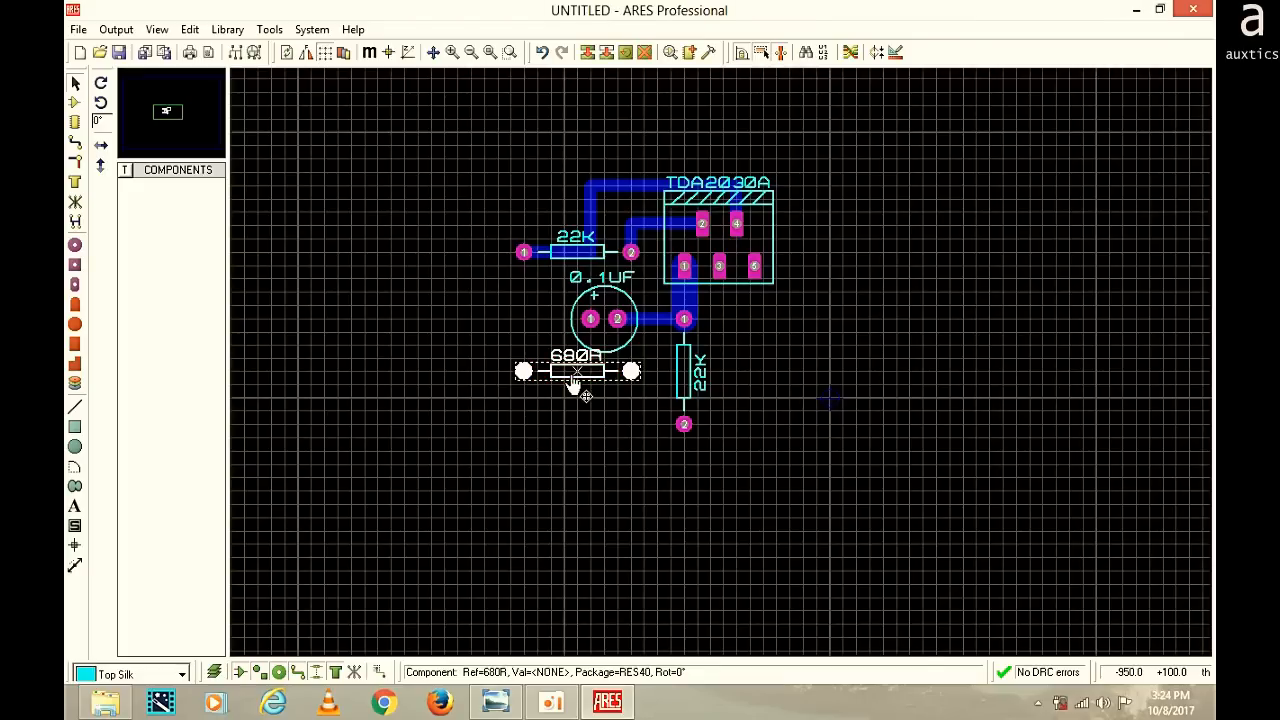
right_click(578, 388)
left_click(672, 124)
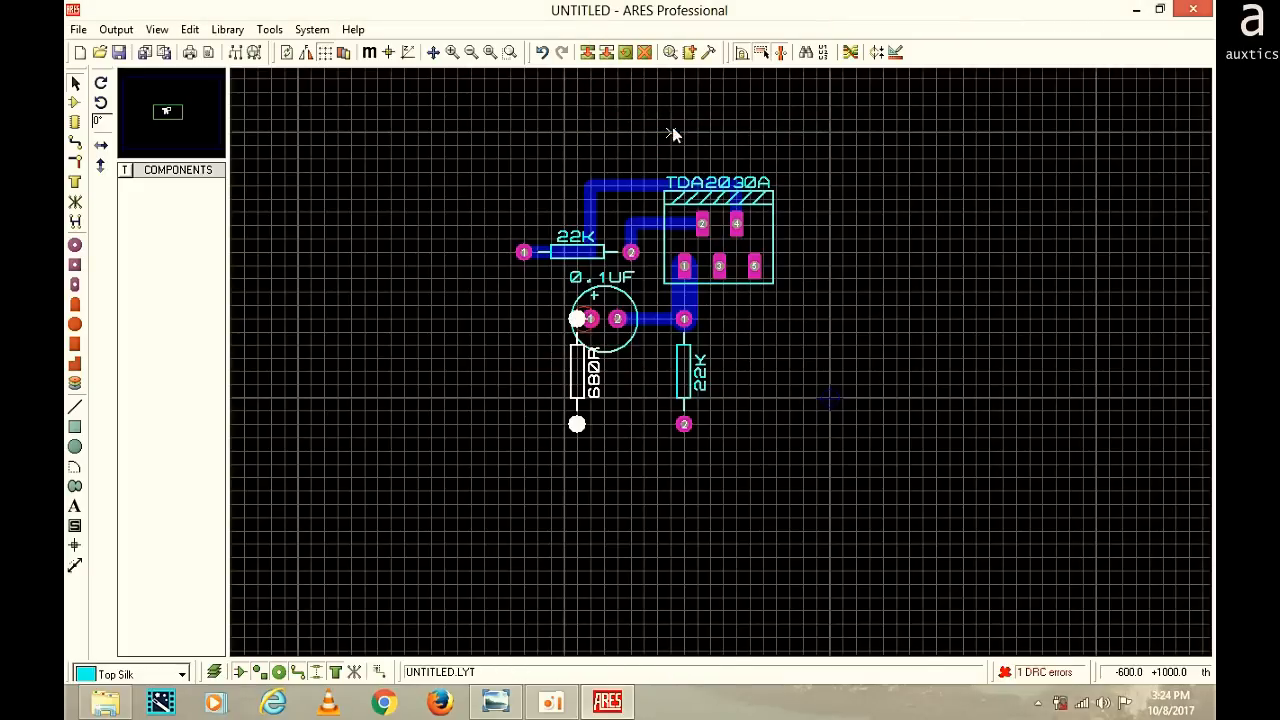
Move the vertical 680R resistor between the 0.1UF capacitor and the vertical 22K resistor, with pad 1 below their connecting trace, and deselect it
left_click_drag(575, 355, 630, 399)
left_click(625, 405)
left_click(625, 405)
left_click(720, 412)
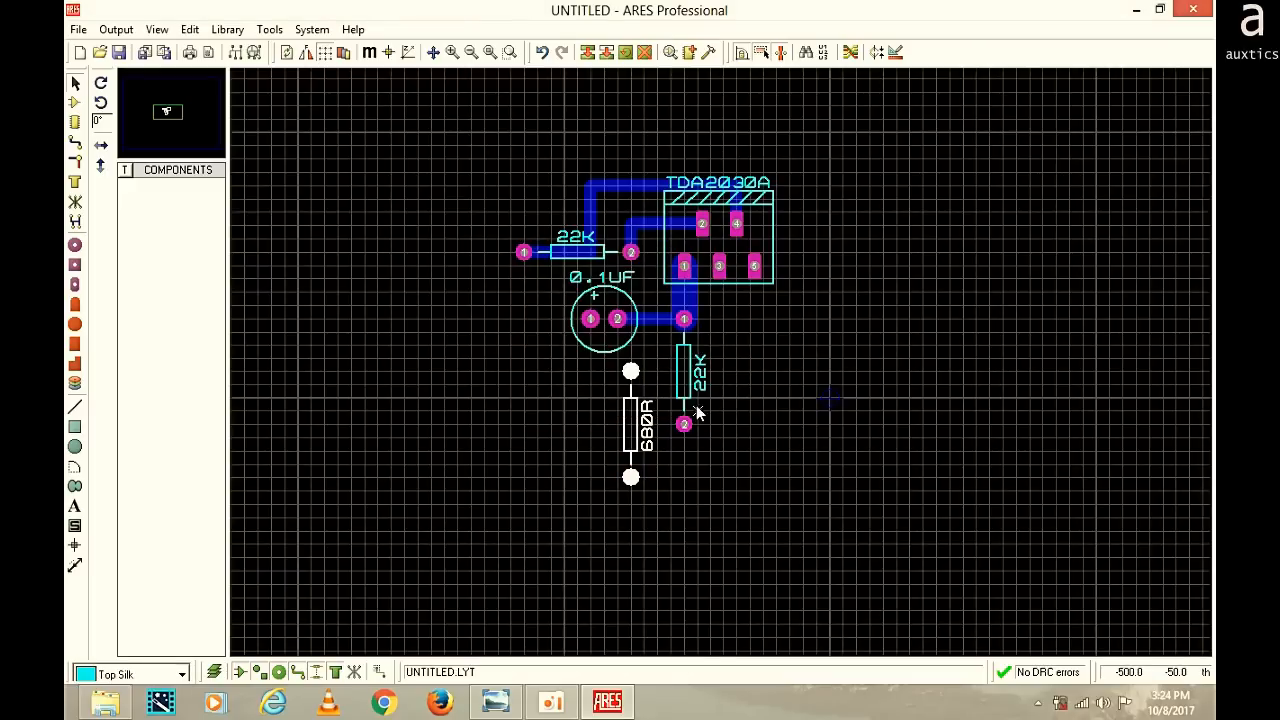
left_click_drag(630, 420, 643, 420)
left_click(824, 362)
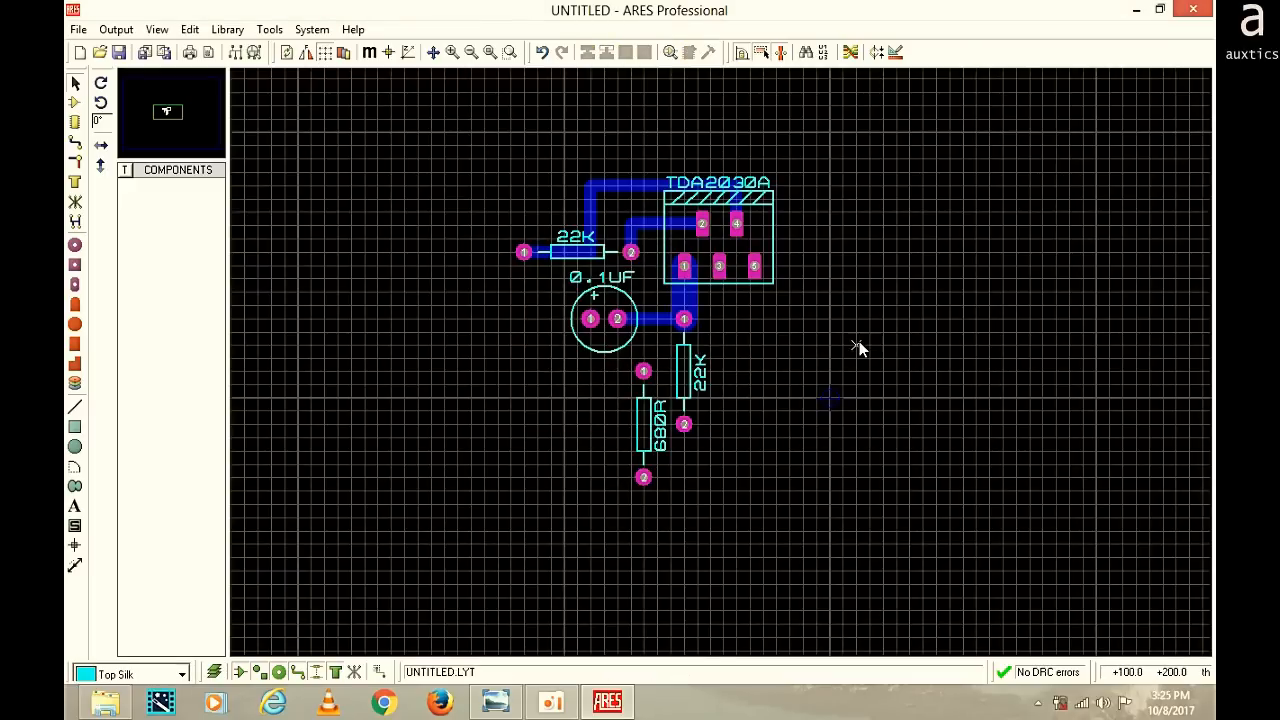
Try to route a T50 bottom-copper trace from pad 2 of the horizontal 22K resistor straight down to pad 1 of the 680R resistor
left_click(641, 317)
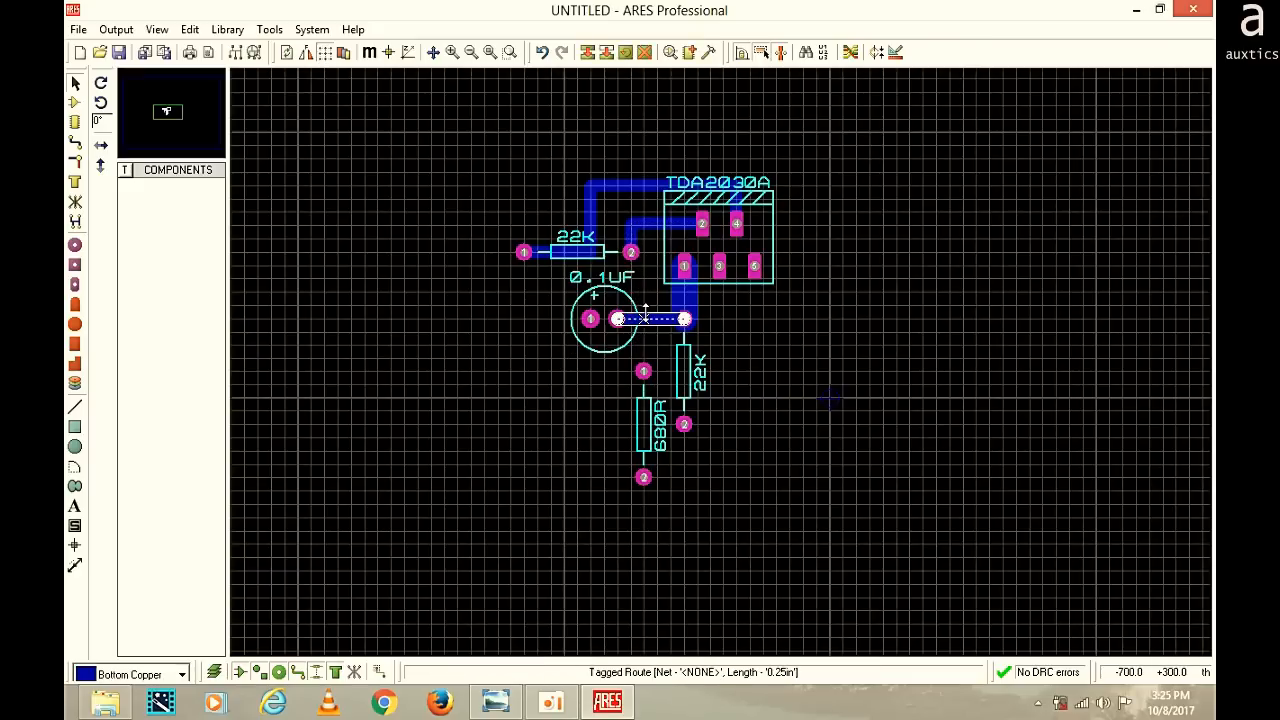
left_click(786, 308)
left_click(75, 142)
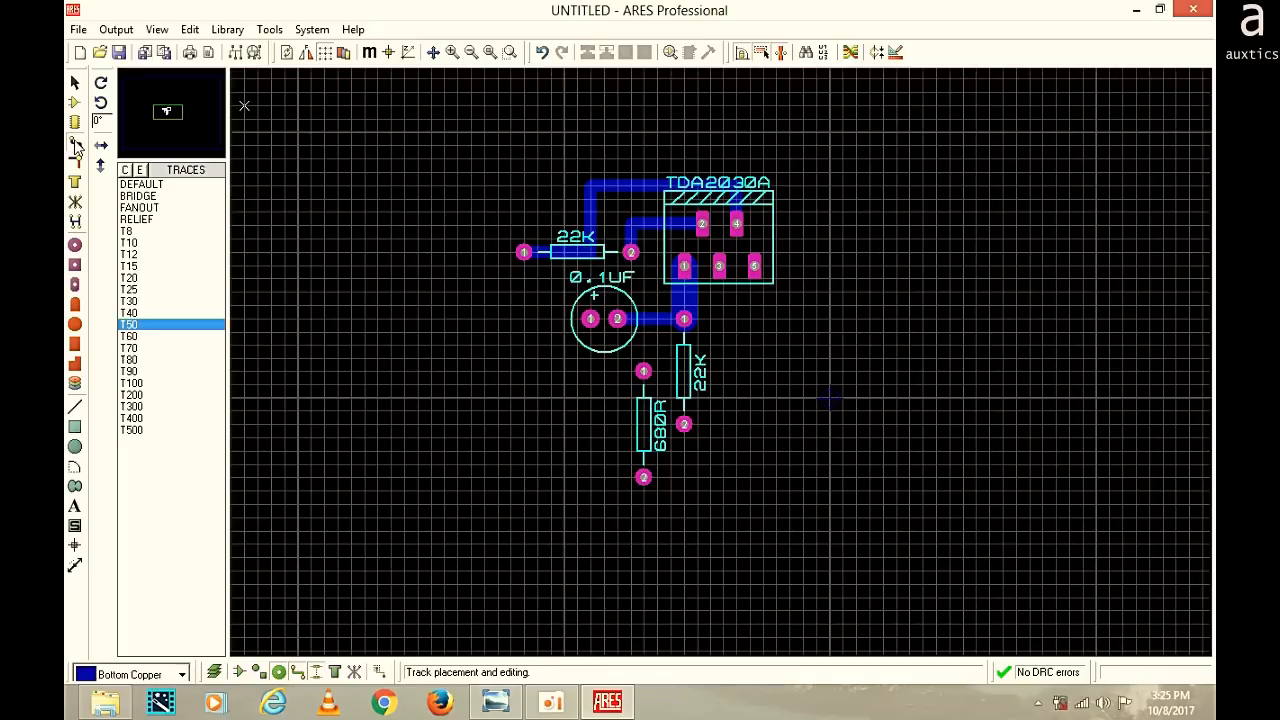
left_click(75, 102)
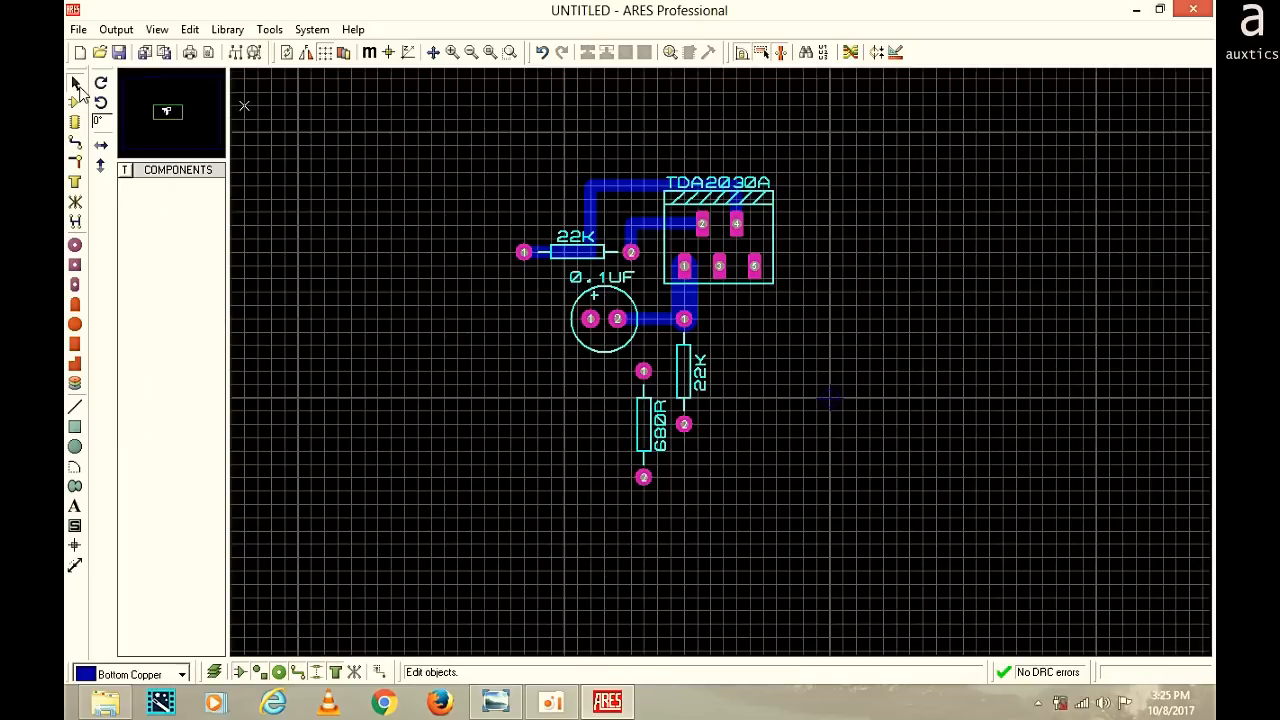
left_click(76, 145)
left_click(631, 251)
left_click(642, 222)
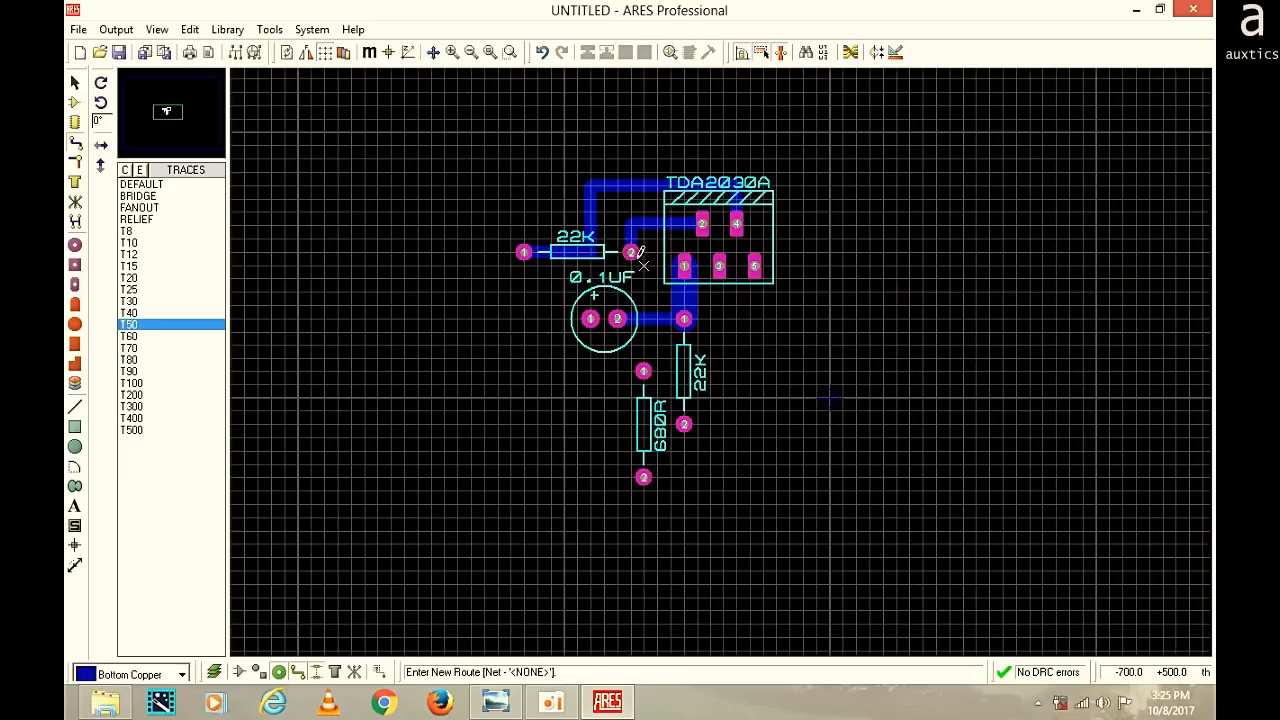
scroll(640, 258, "up", 3)
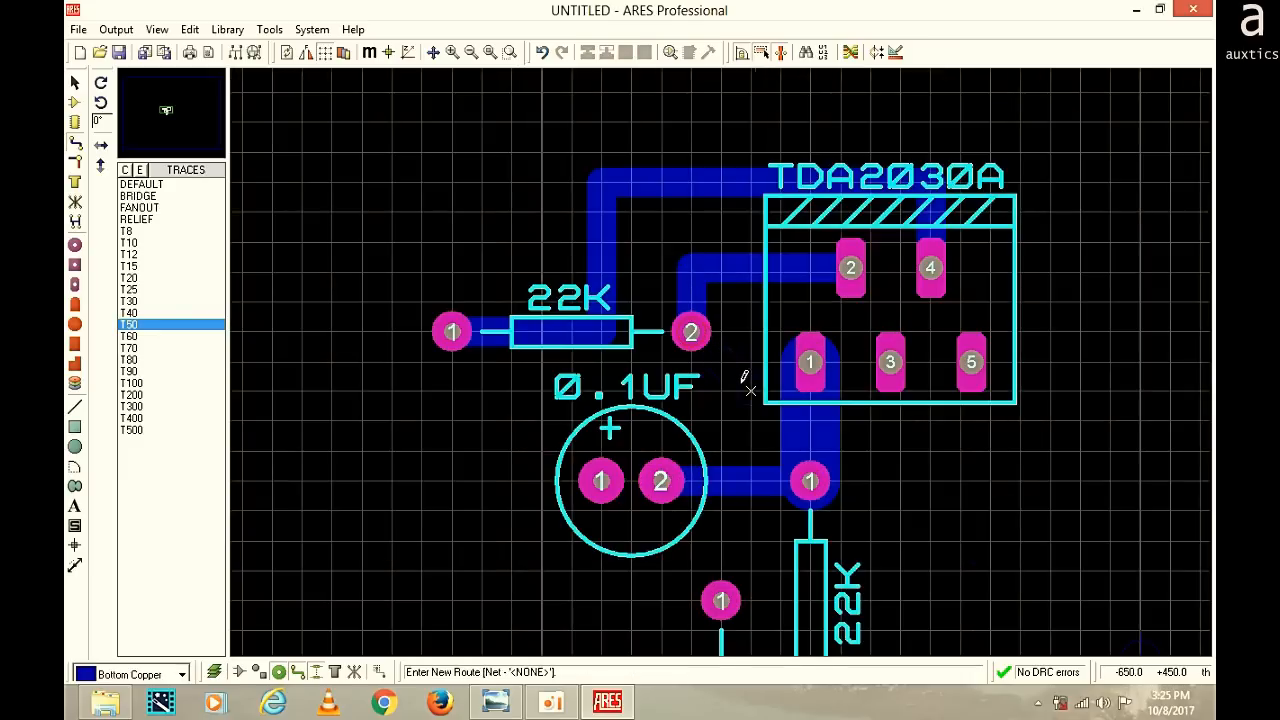
left_click(721, 392)
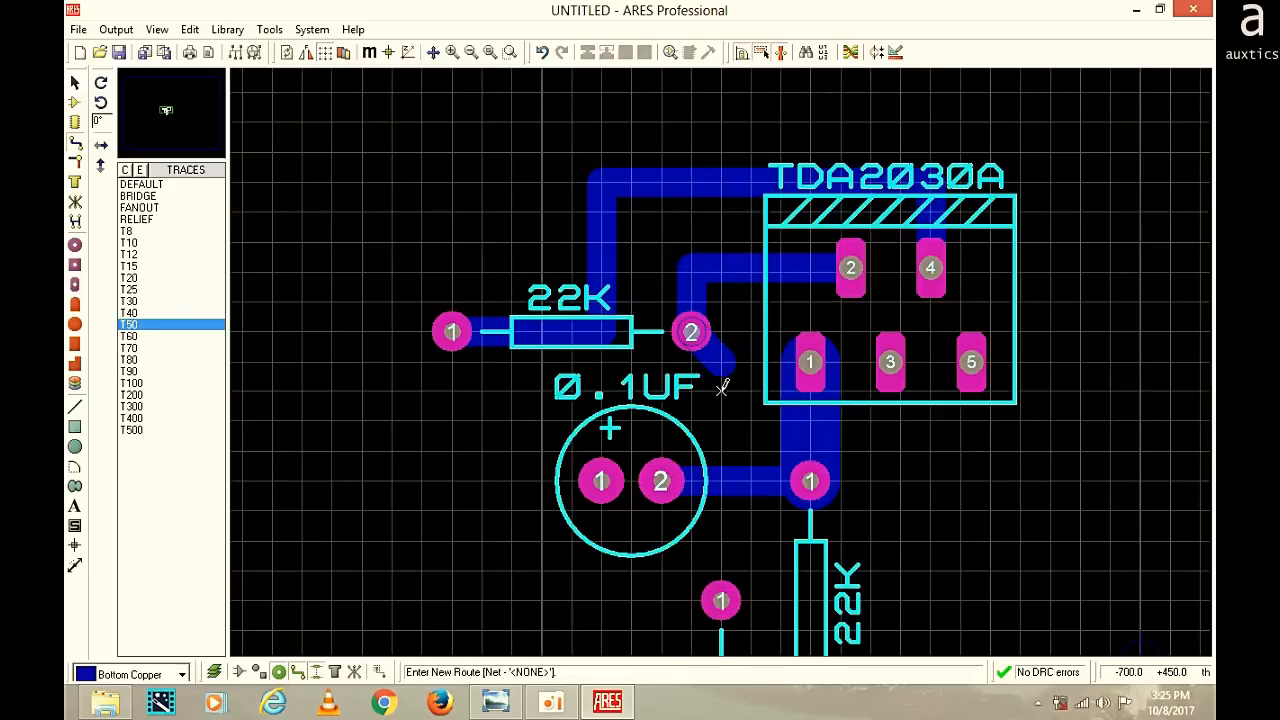
left_click(721, 420)
scroll(721, 420, "up", 1)
scroll(721, 420, "down", 2)
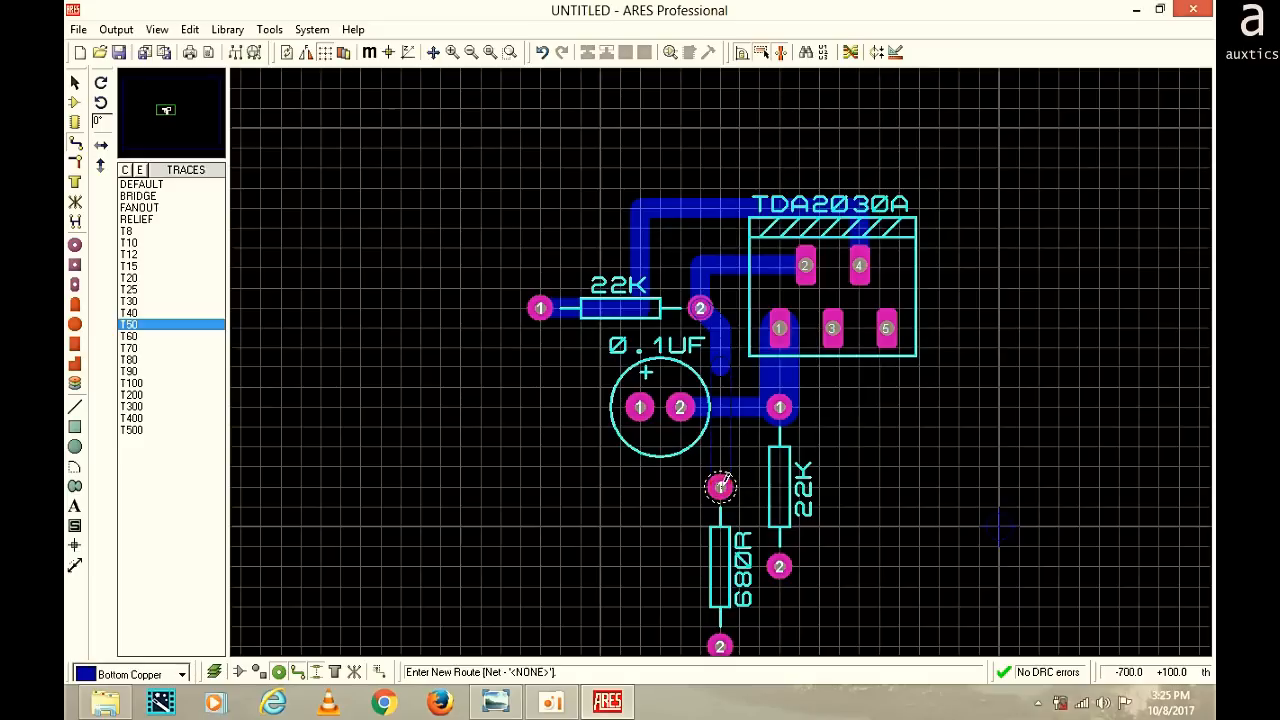
left_click(721, 486)
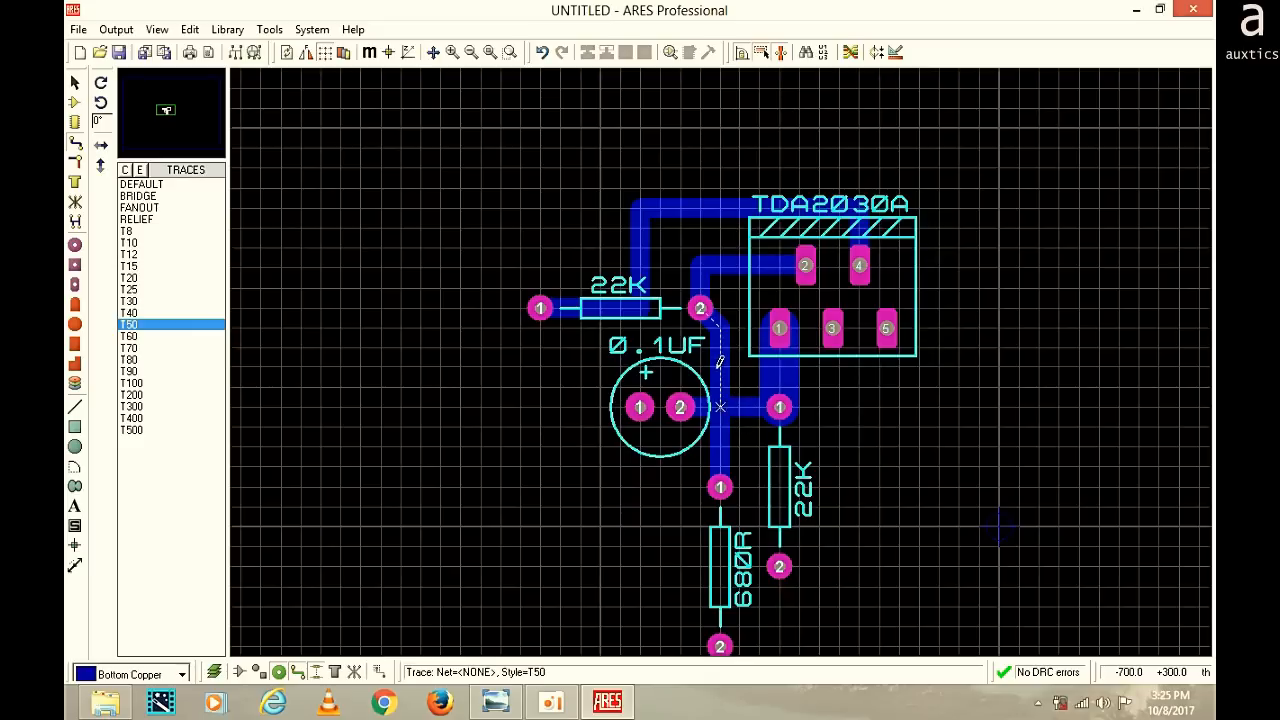
scroll(720, 397, "down", 1)
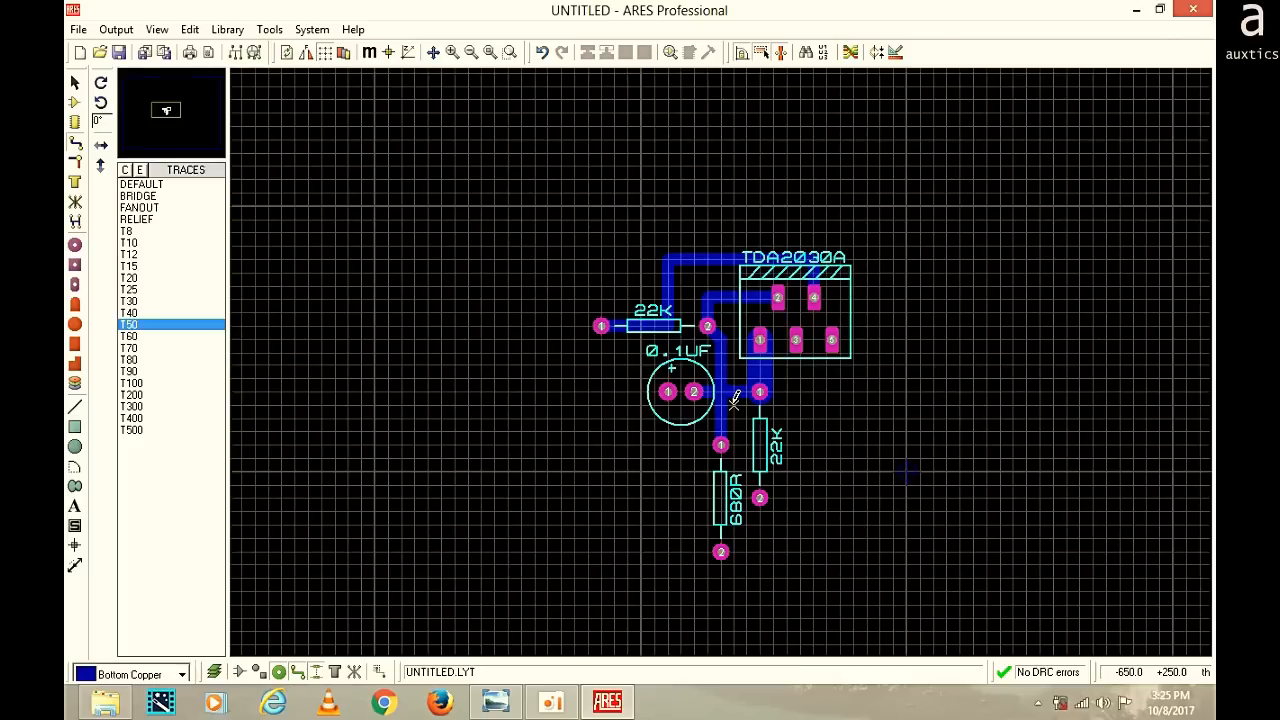
Delete both segments of the trace between the horizontal 22K resistor and the 680R resistor
left_click(75, 82)
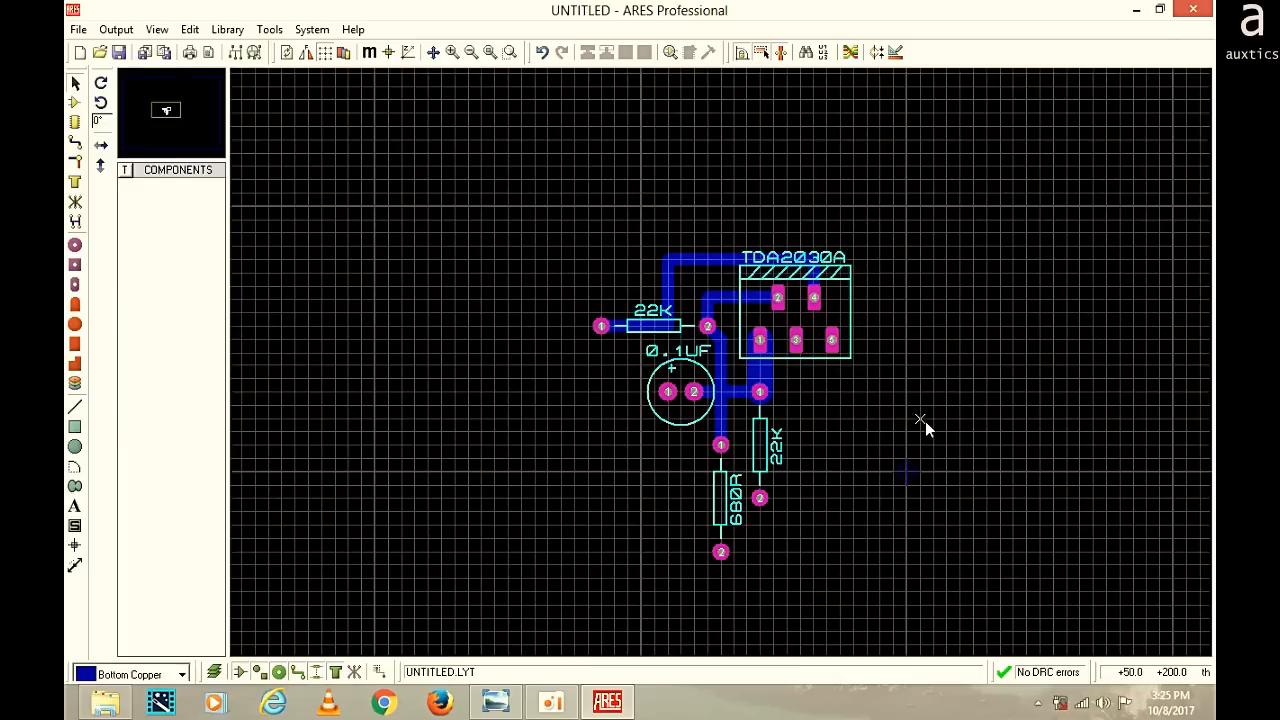
left_click(728, 367)
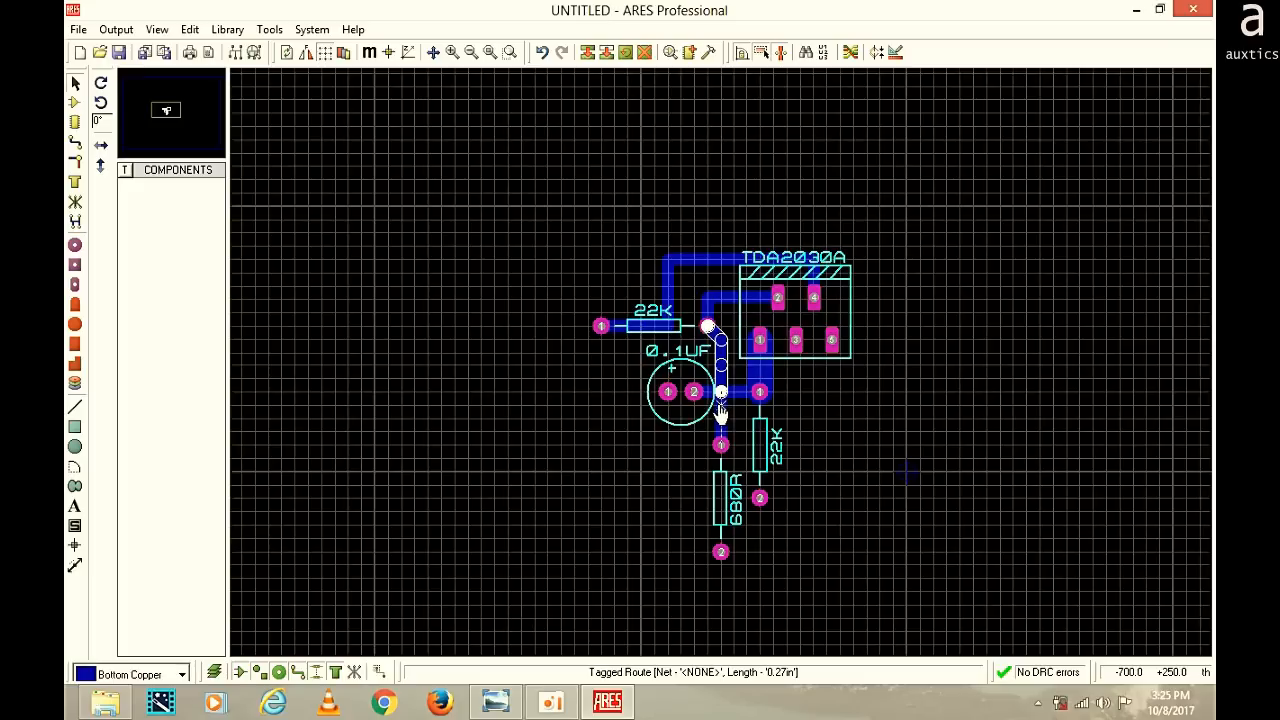
key("Delete")
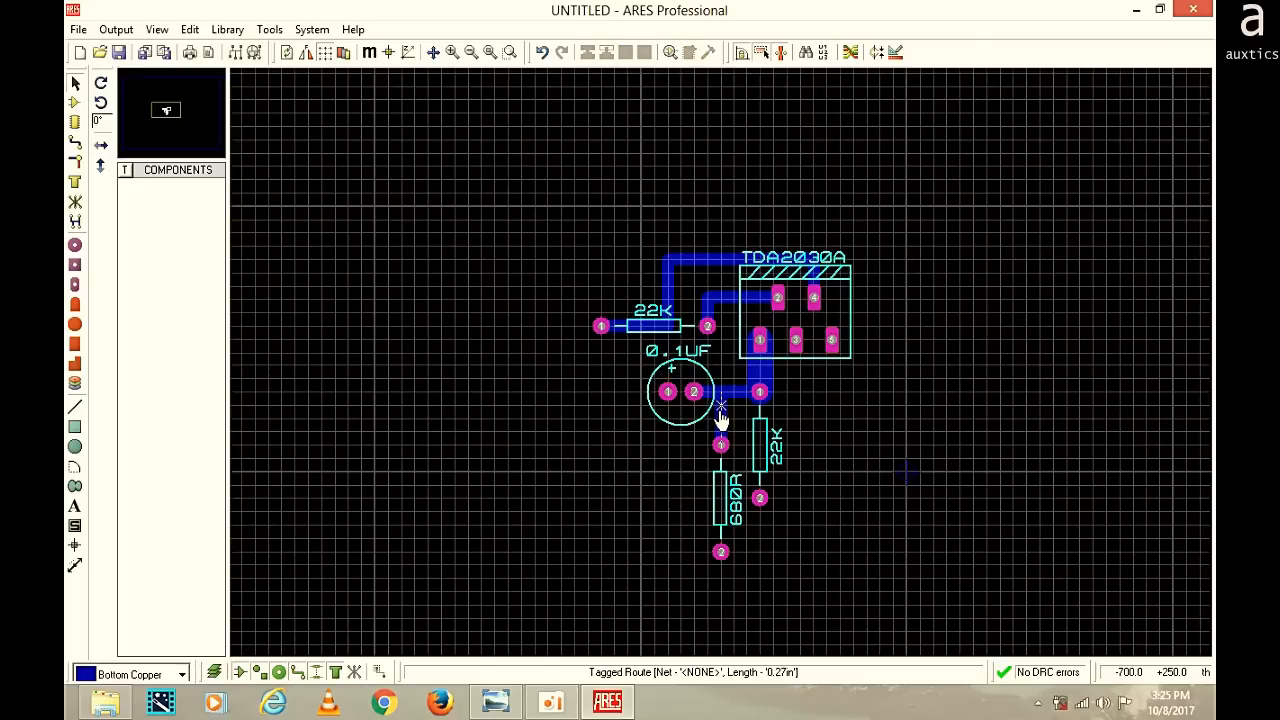
left_click(720, 415)
key("Delete")
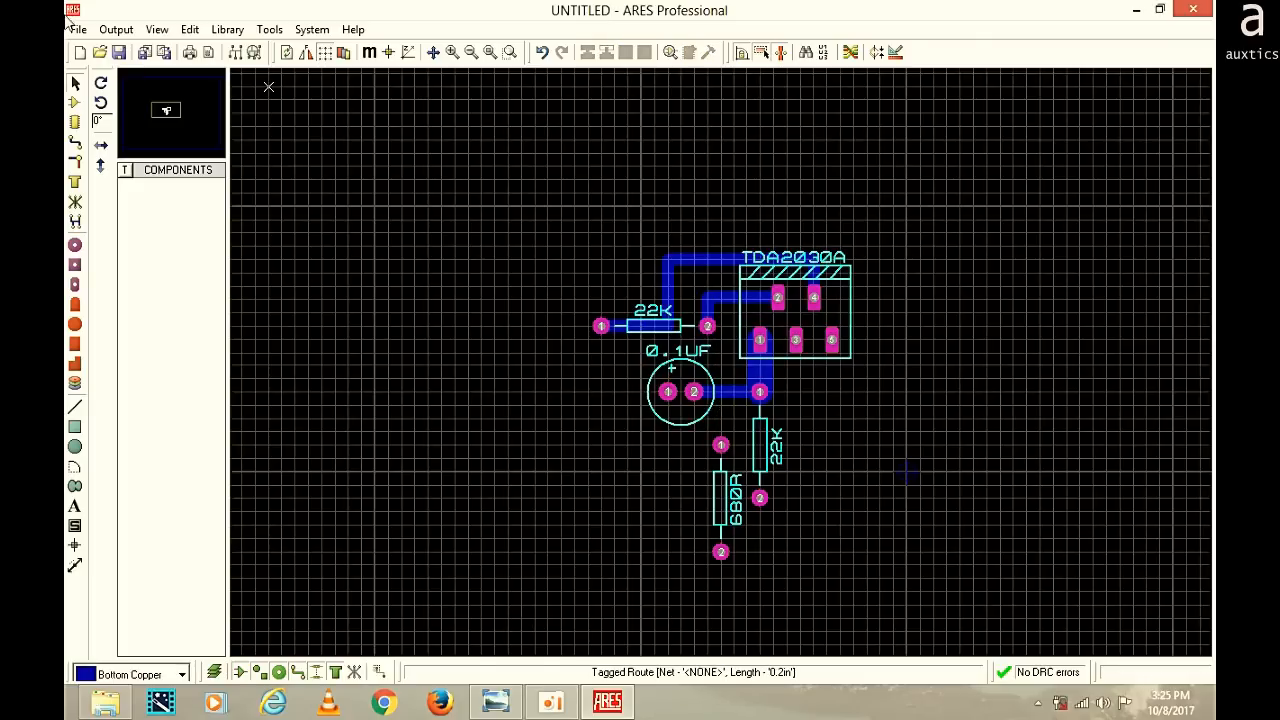
Route T50 bottom-copper stubs from the horizontal 22K's pad 2 and the 680R's pad 1, ending each in a via on opposite sides of the capacitor trace
left_click(75, 146)
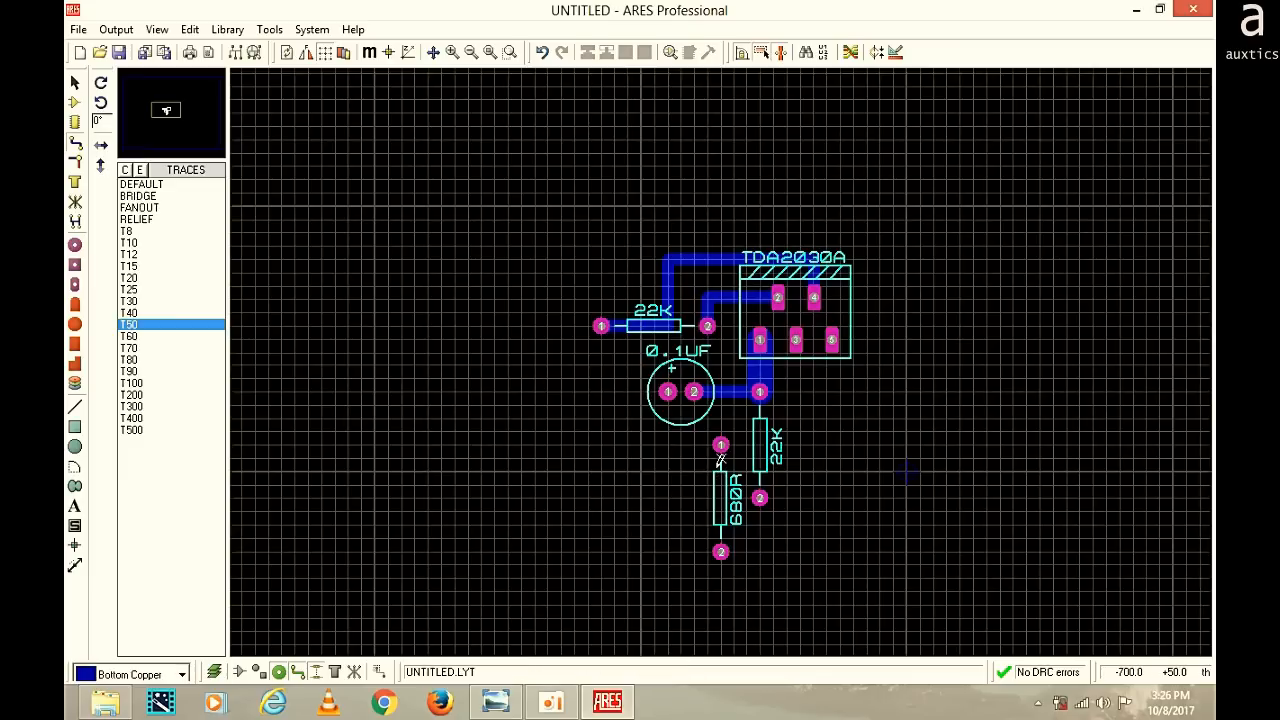
left_click(708, 325)
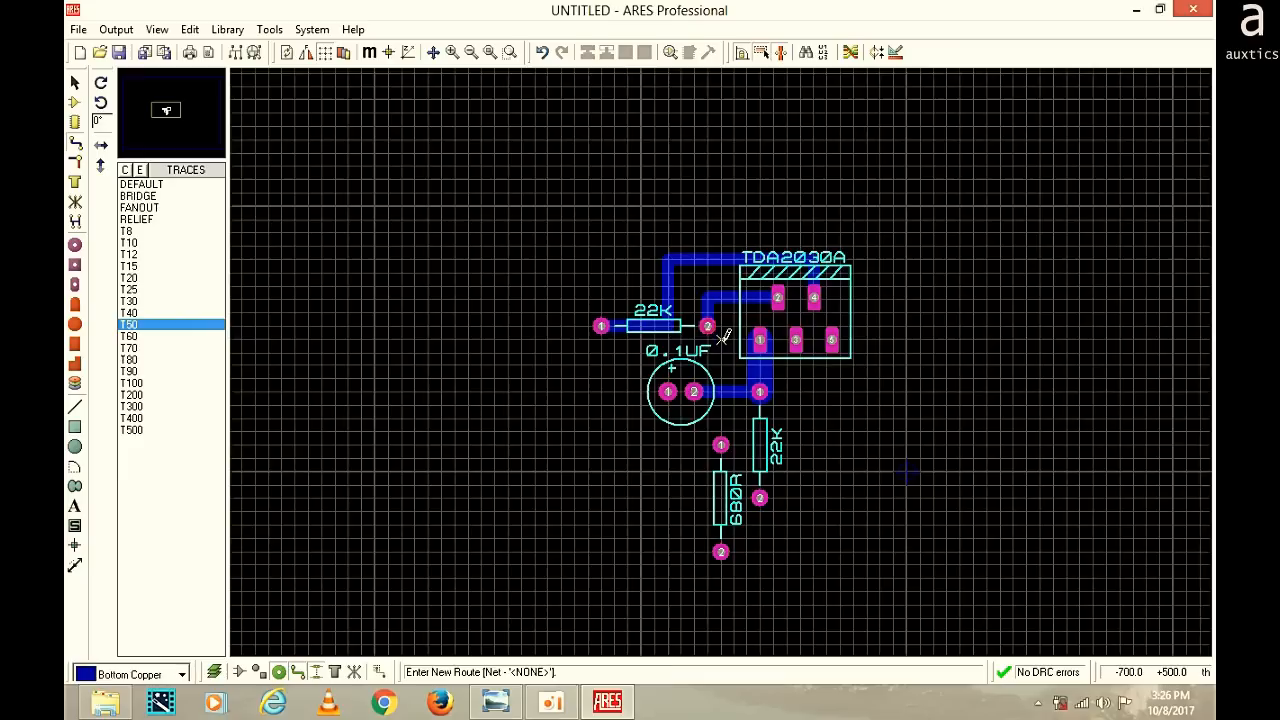
scroll(722, 355, "up", 2)
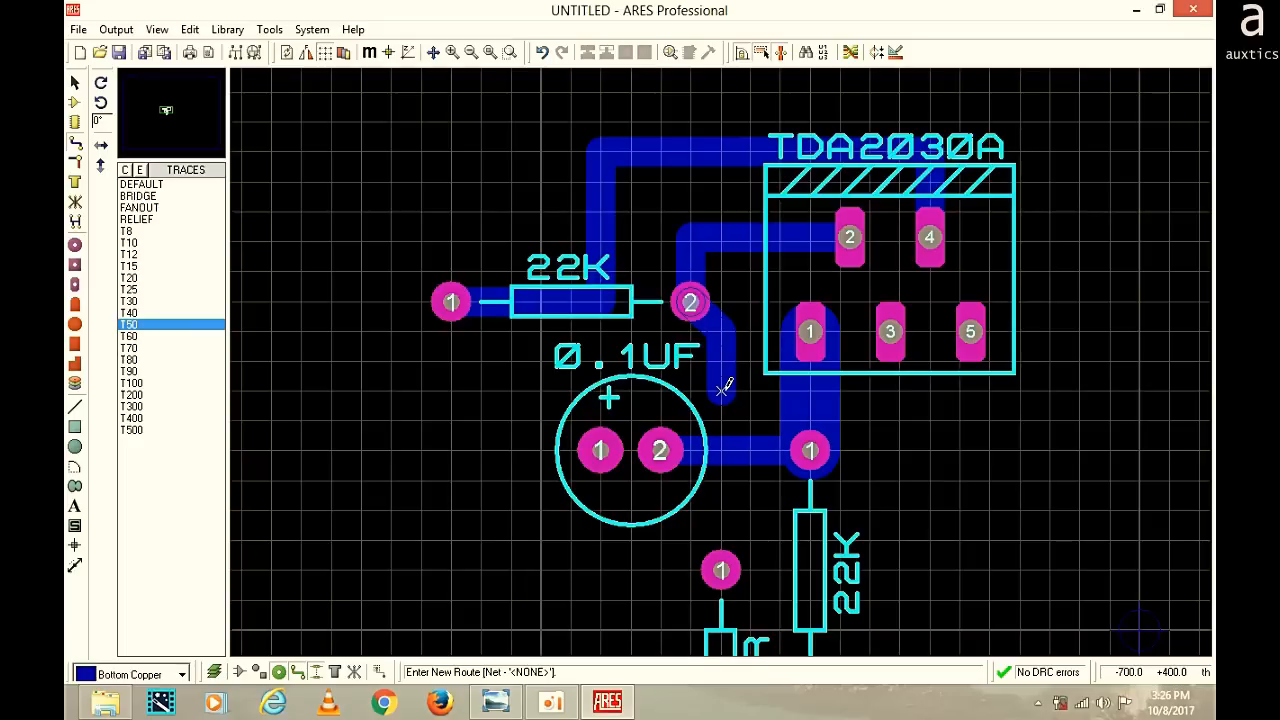
double_click(721, 388)
key("space")
key("space")
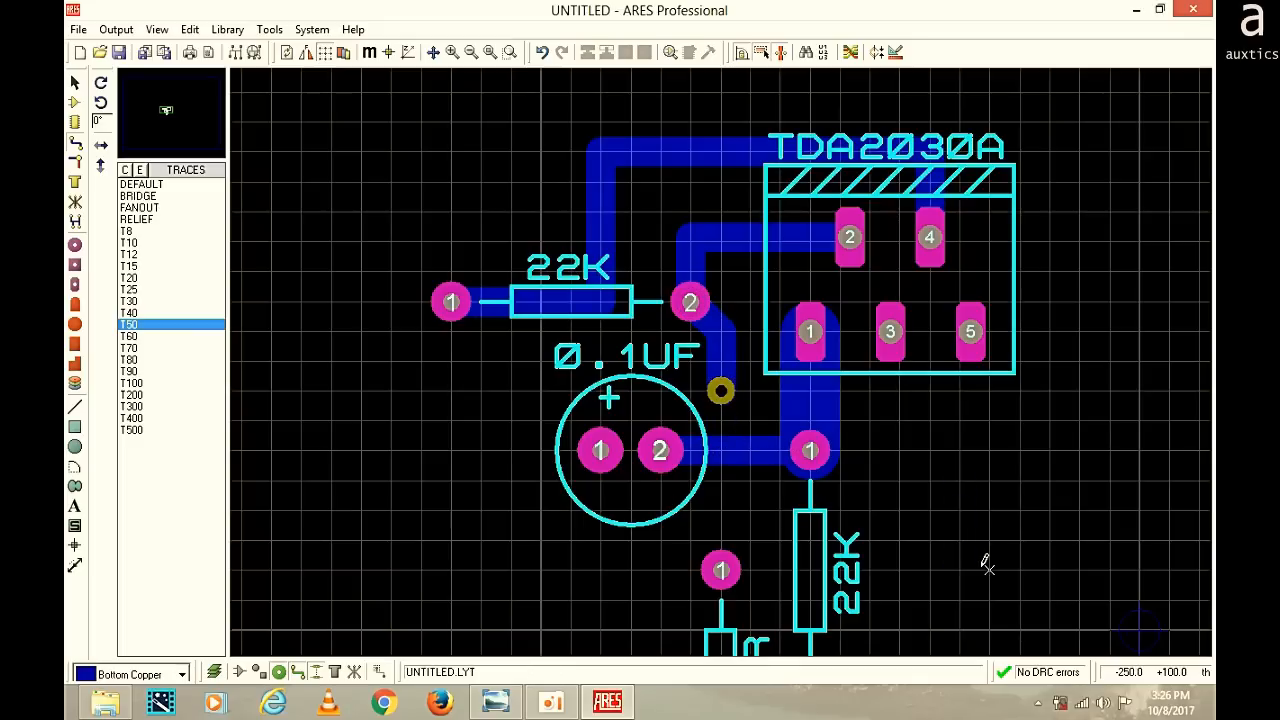
double_click(722, 508)
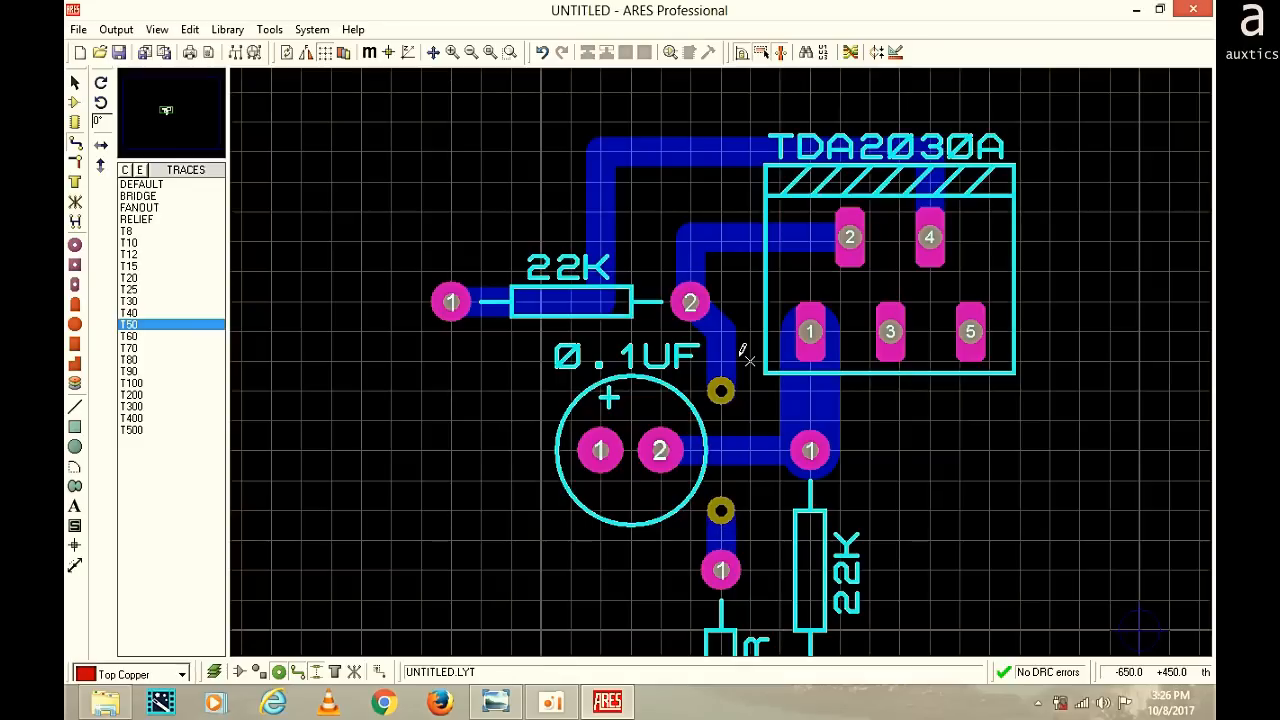
scroll(723, 434, "down", 1)
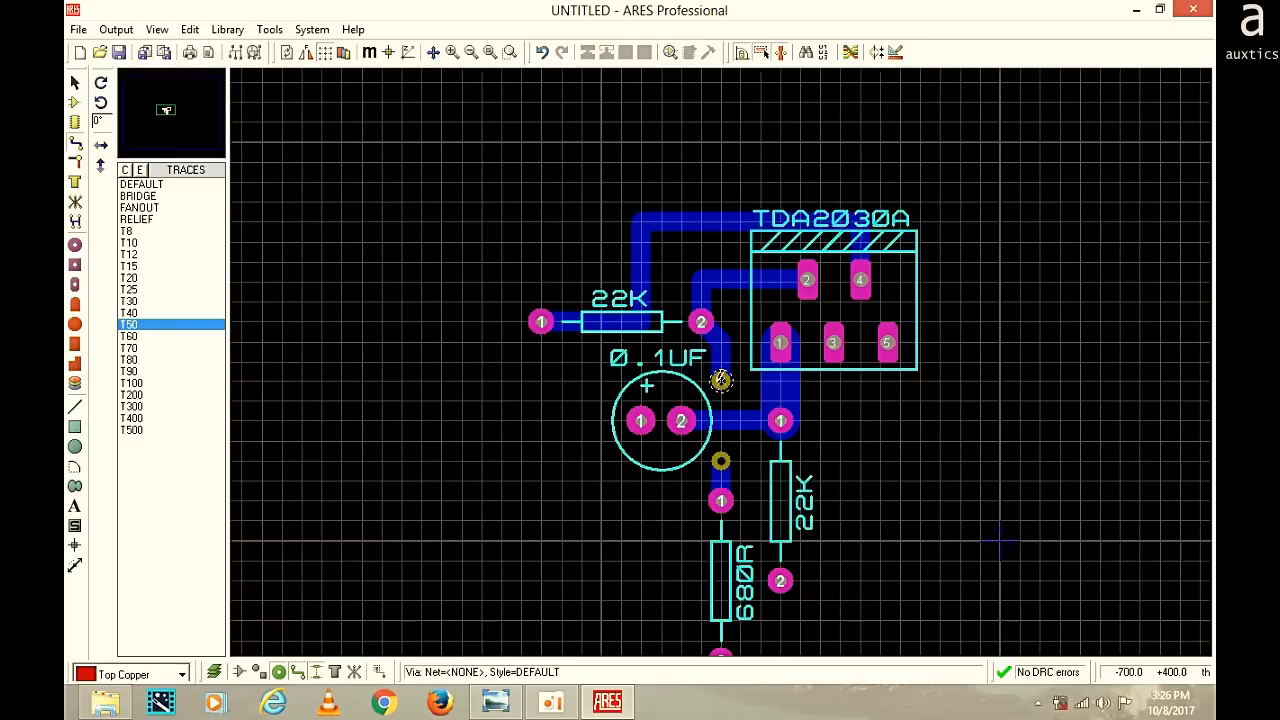
Try placing a separate via to the right of the vertical 22K resistor
left_click(879, 459)
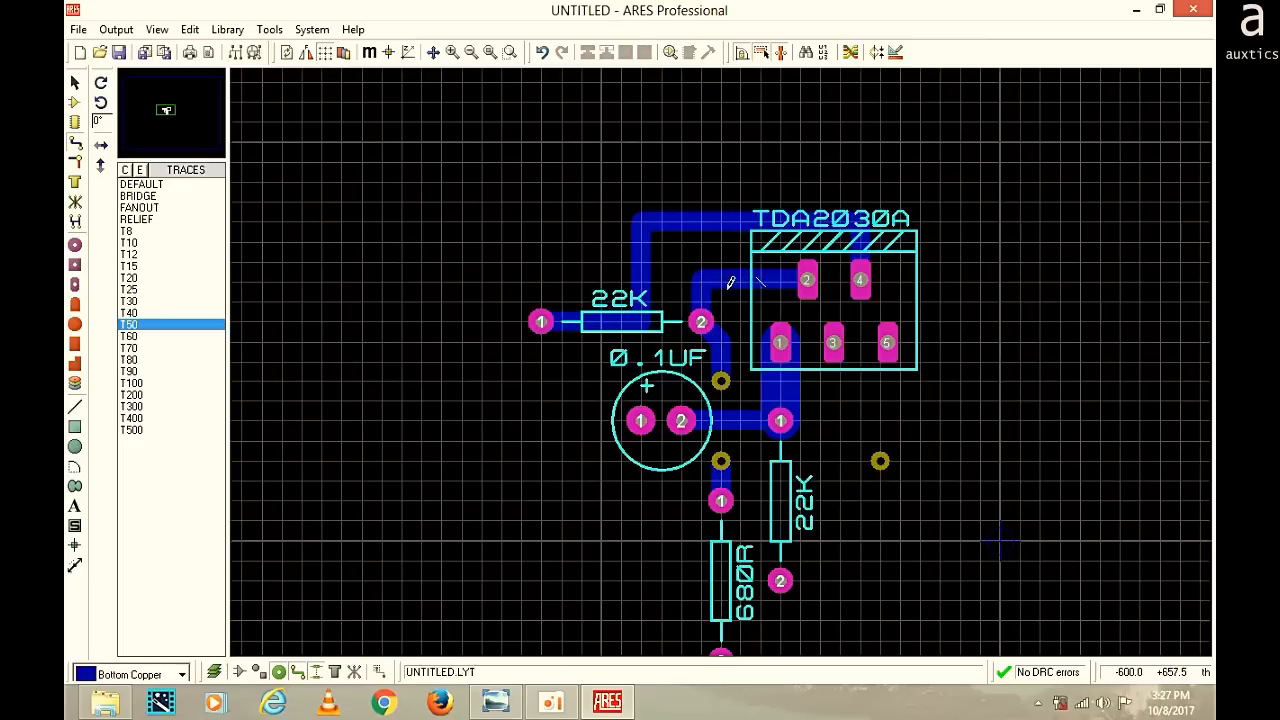
scroll(726, 396, "down", 1)
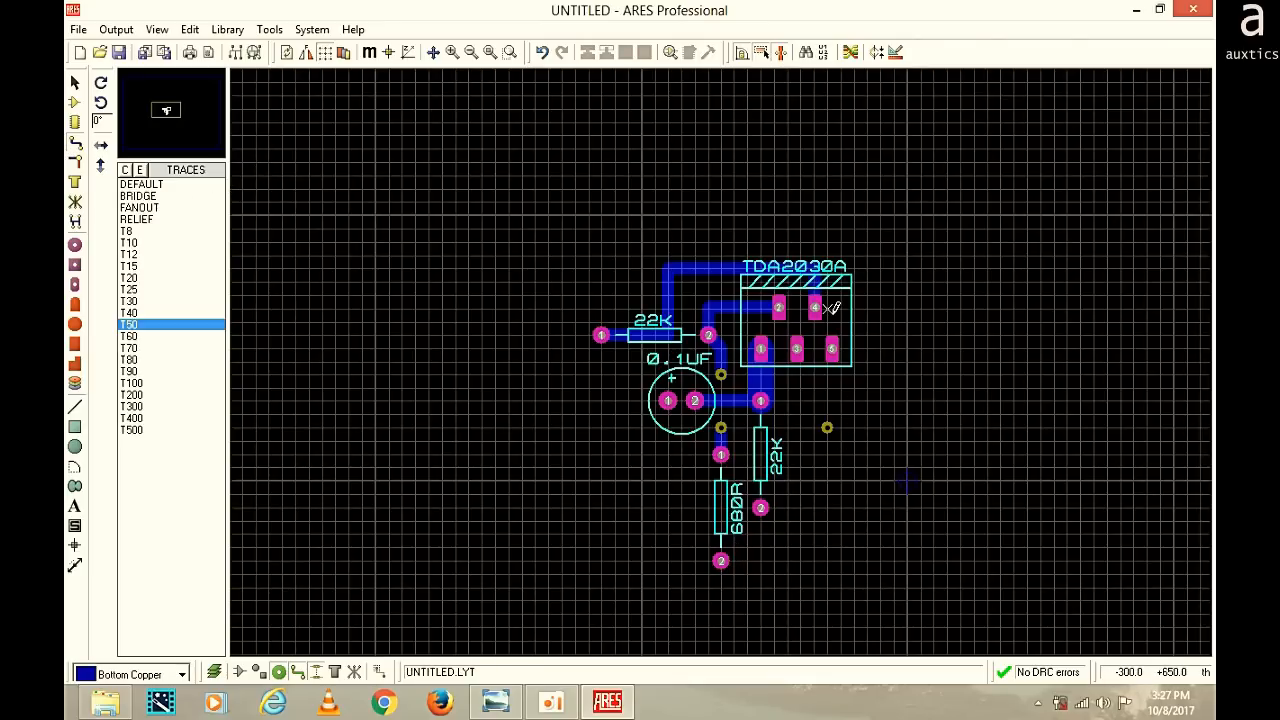
left_click(78, 84)
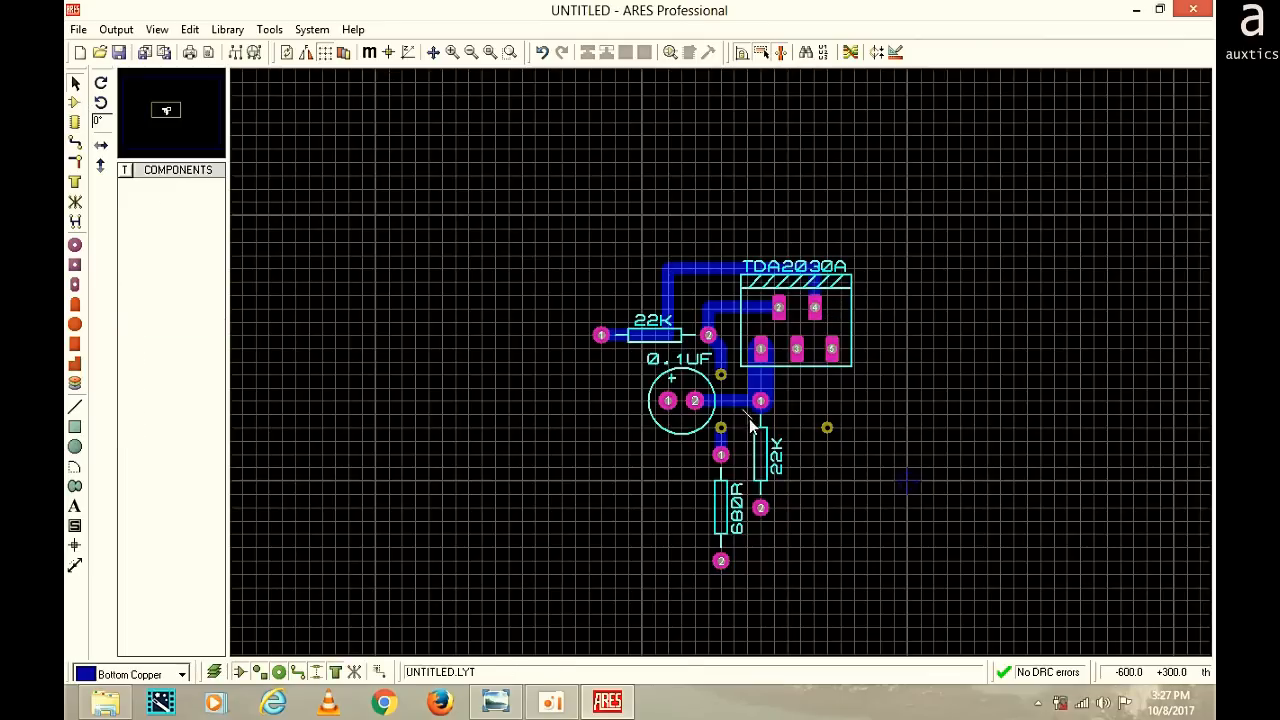
left_click(878, 443)
Check the capacitor below the 680R in the tda2030 schematic, and place a CAP-RAD20 package with pad 1 directly below the 680R's pad 2
left_click(495, 702)
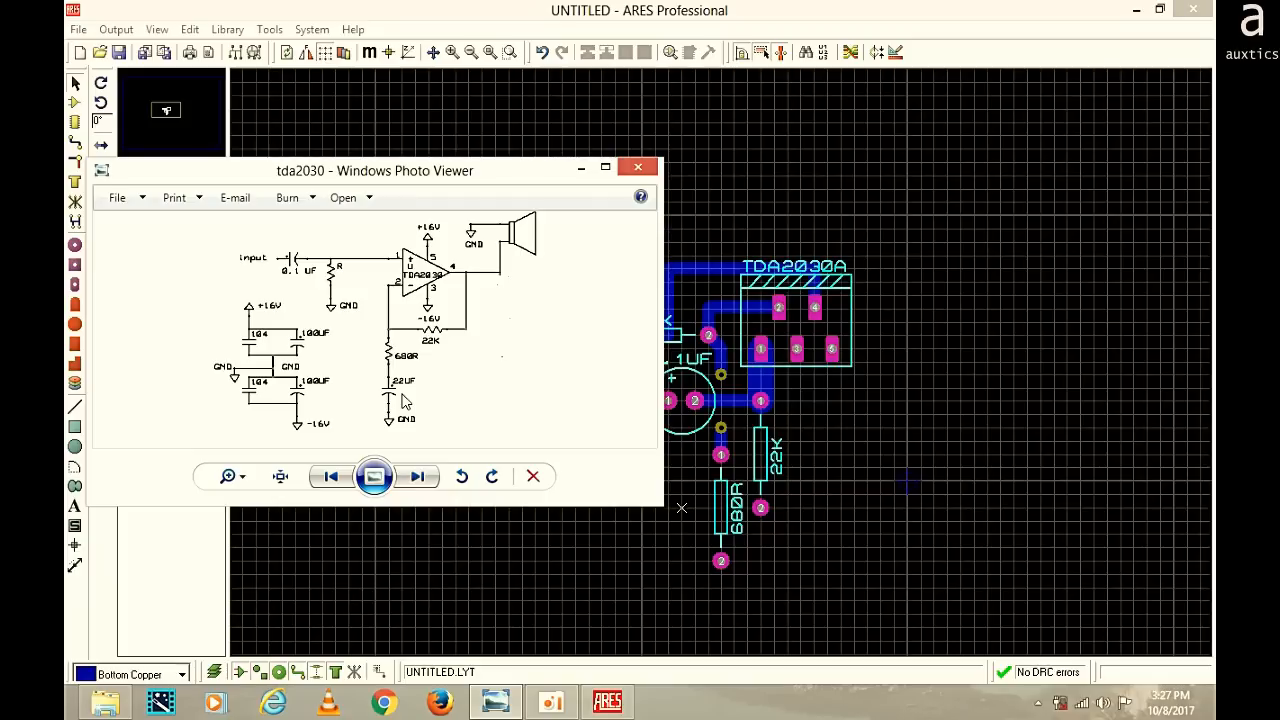
left_click(581, 168)
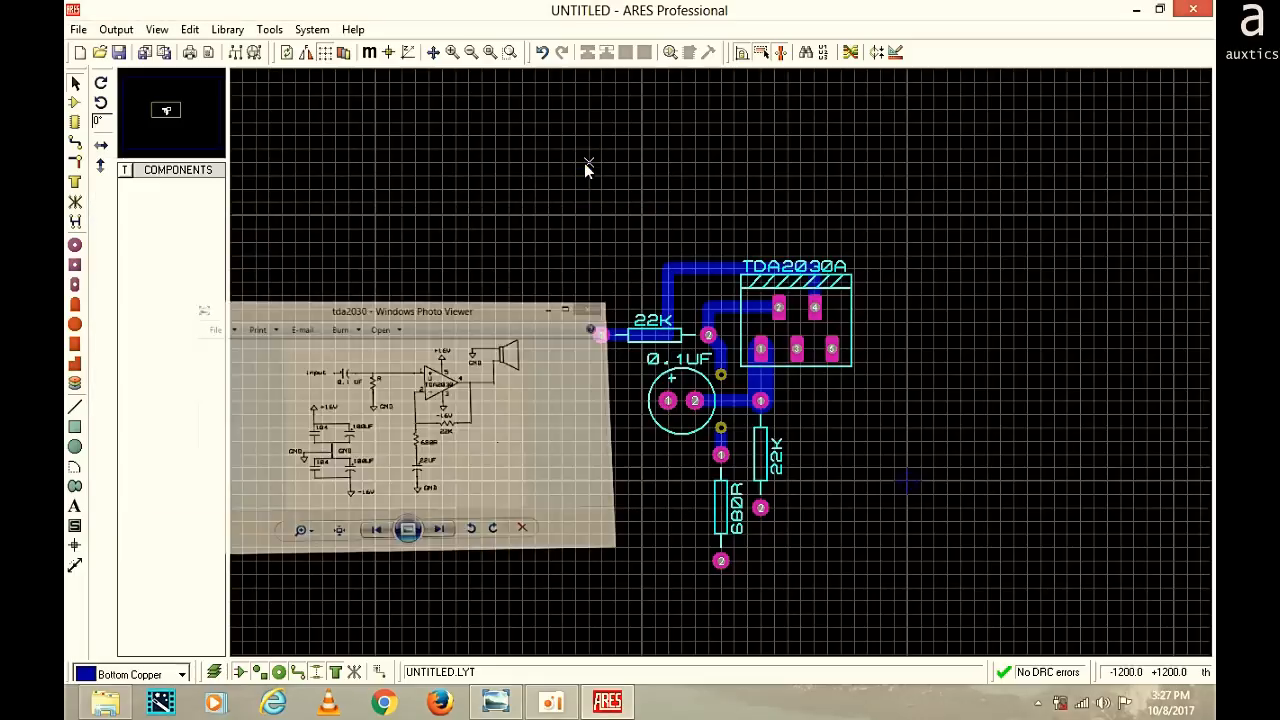
left_click(74, 121)
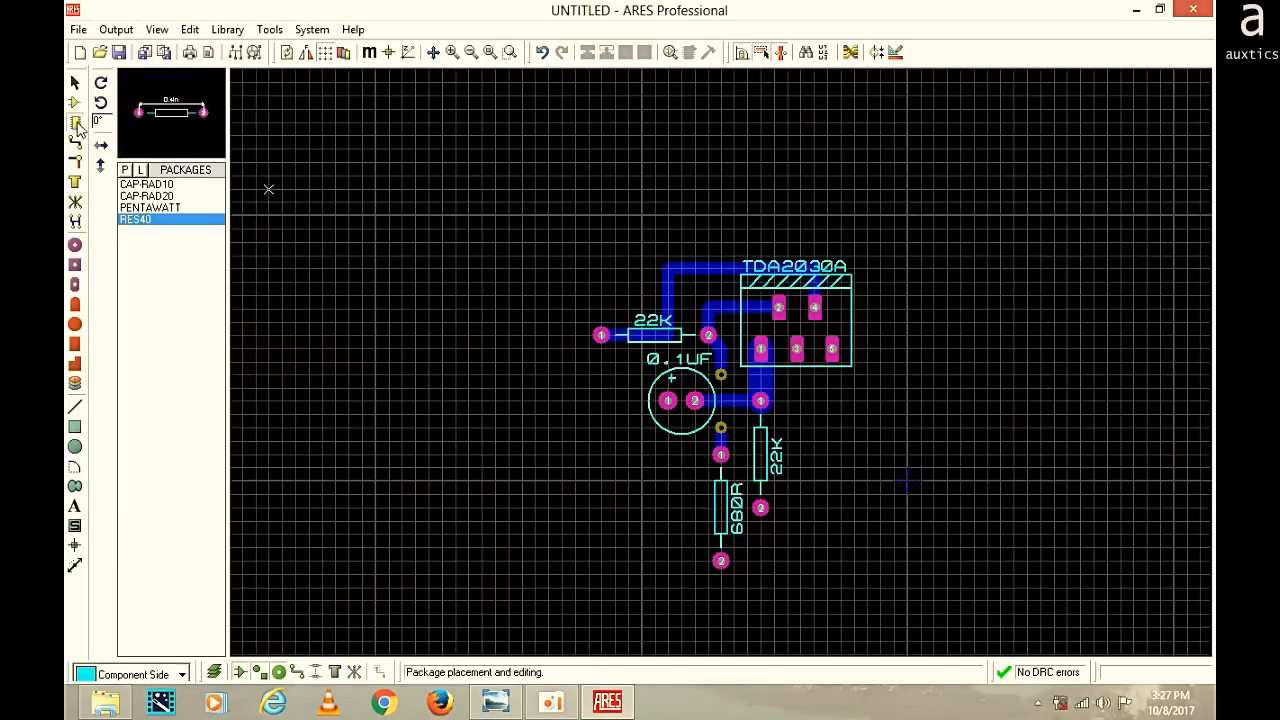
left_click(160, 196)
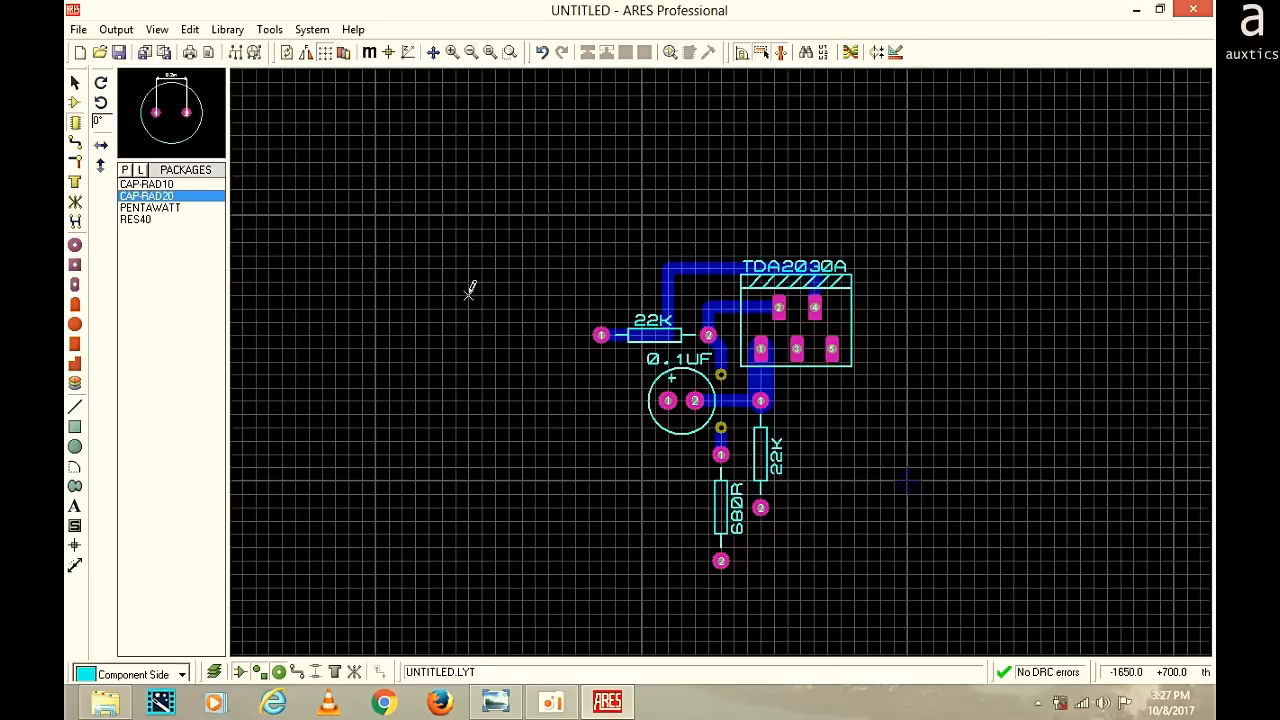
scroll(738, 467, "down", 1)
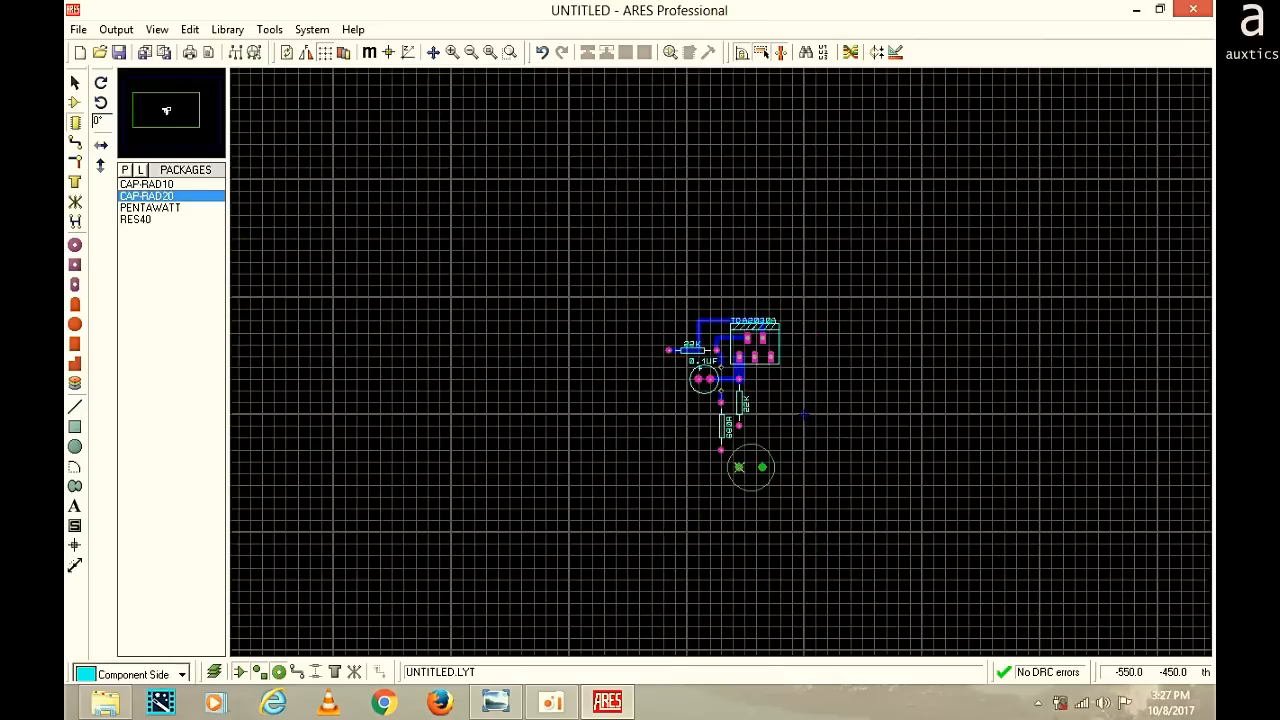
scroll(738, 467, "up", 2)
scroll(734, 363, "down", 2)
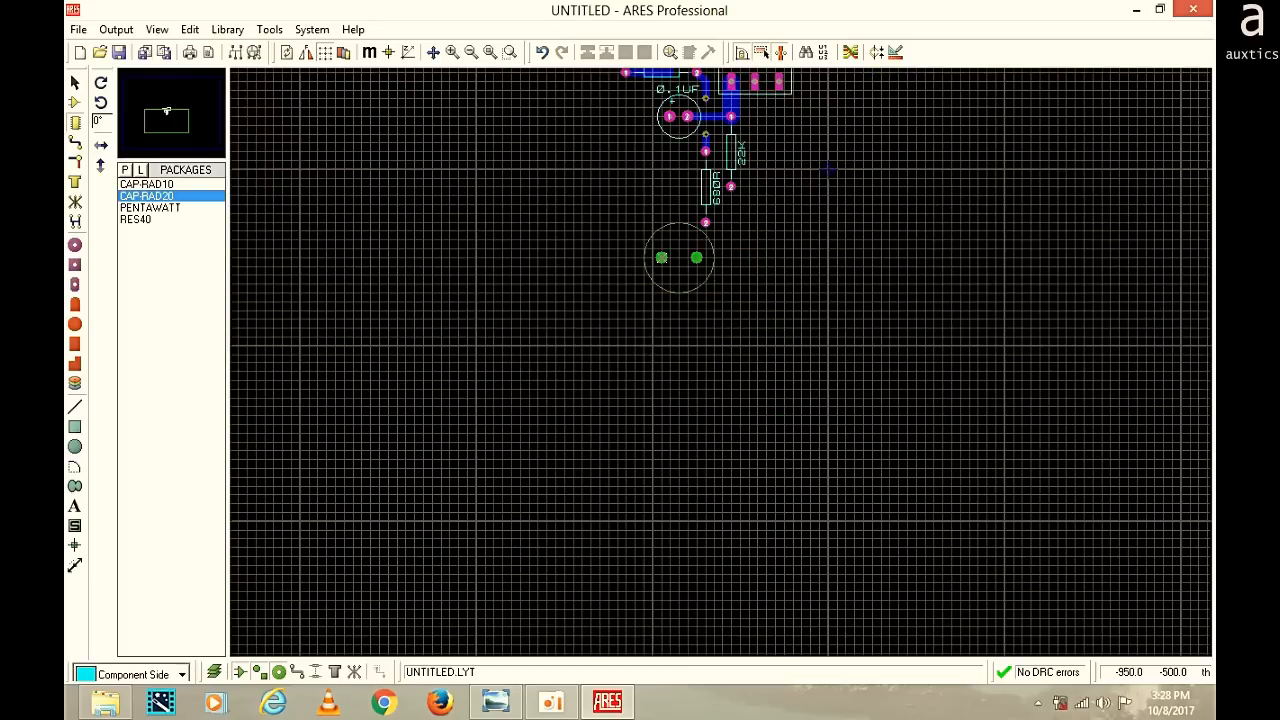
left_click(705, 258)
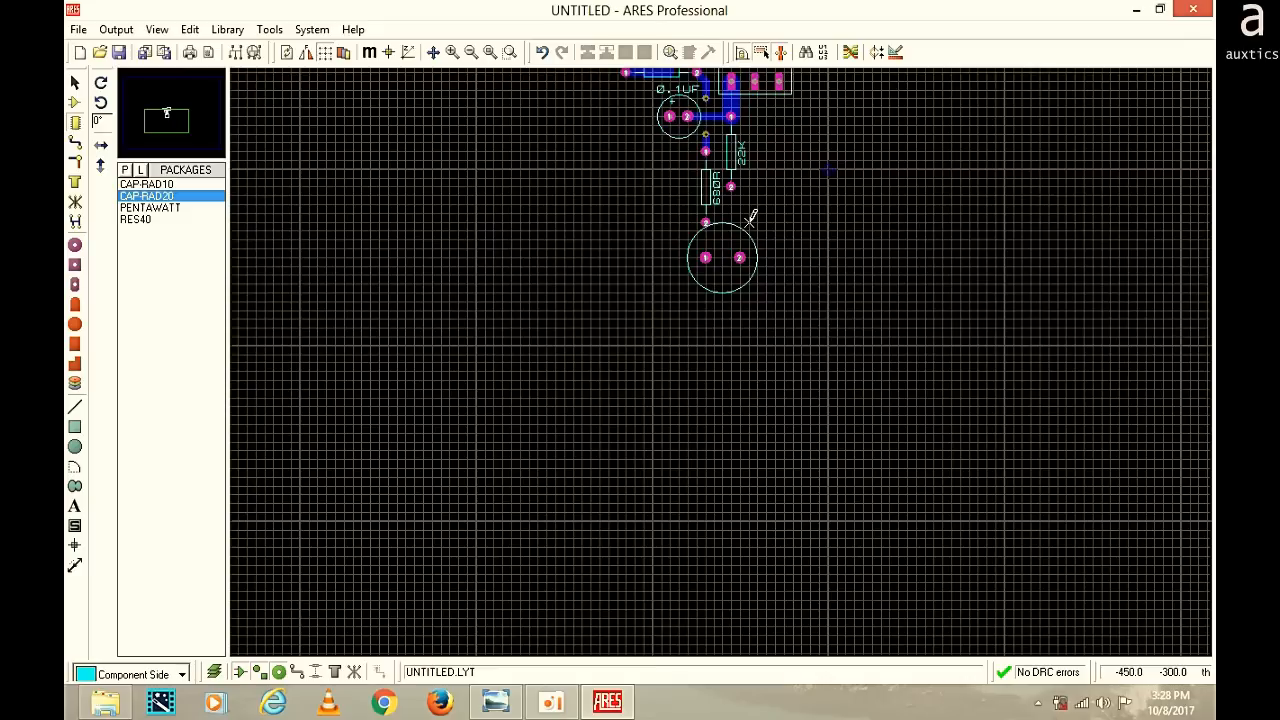
Route a T50 bottom-copper trace from pad 2 of the 680R resistor to pad 1 of the CAP-RAD20 capacitor
scroll(752, 218, "down", 1)
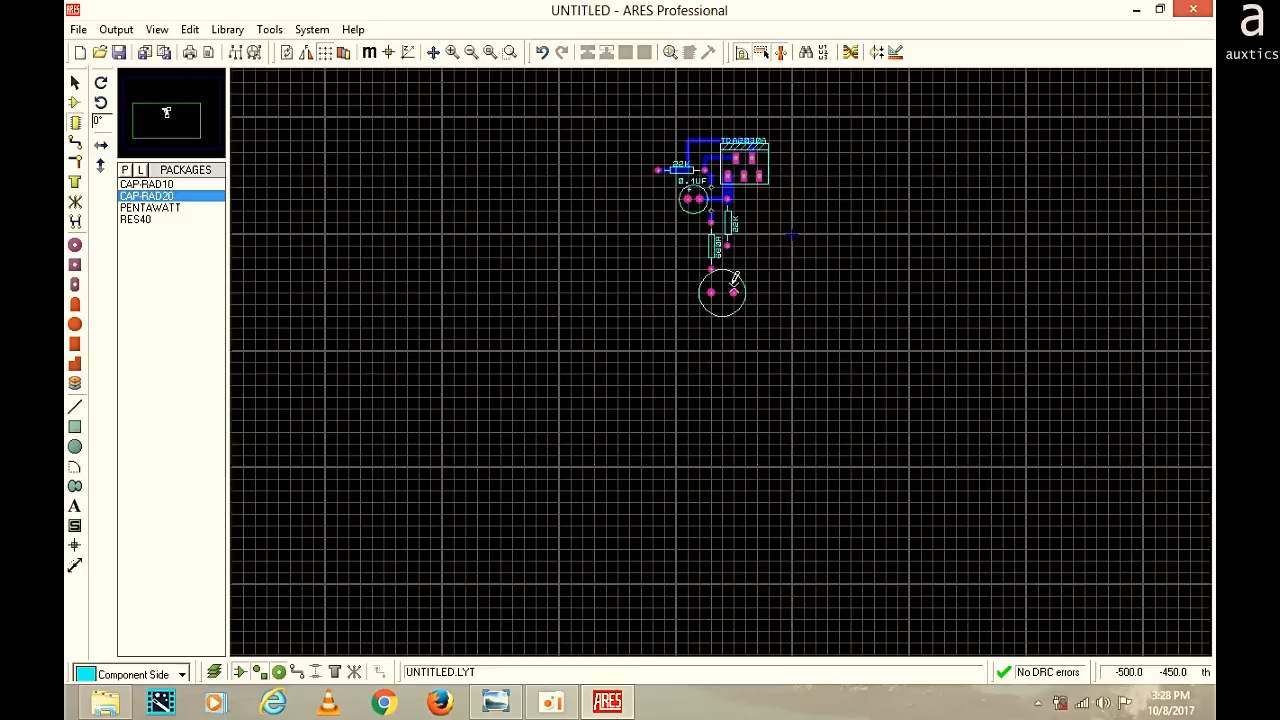
scroll(731, 280, "up", 2)
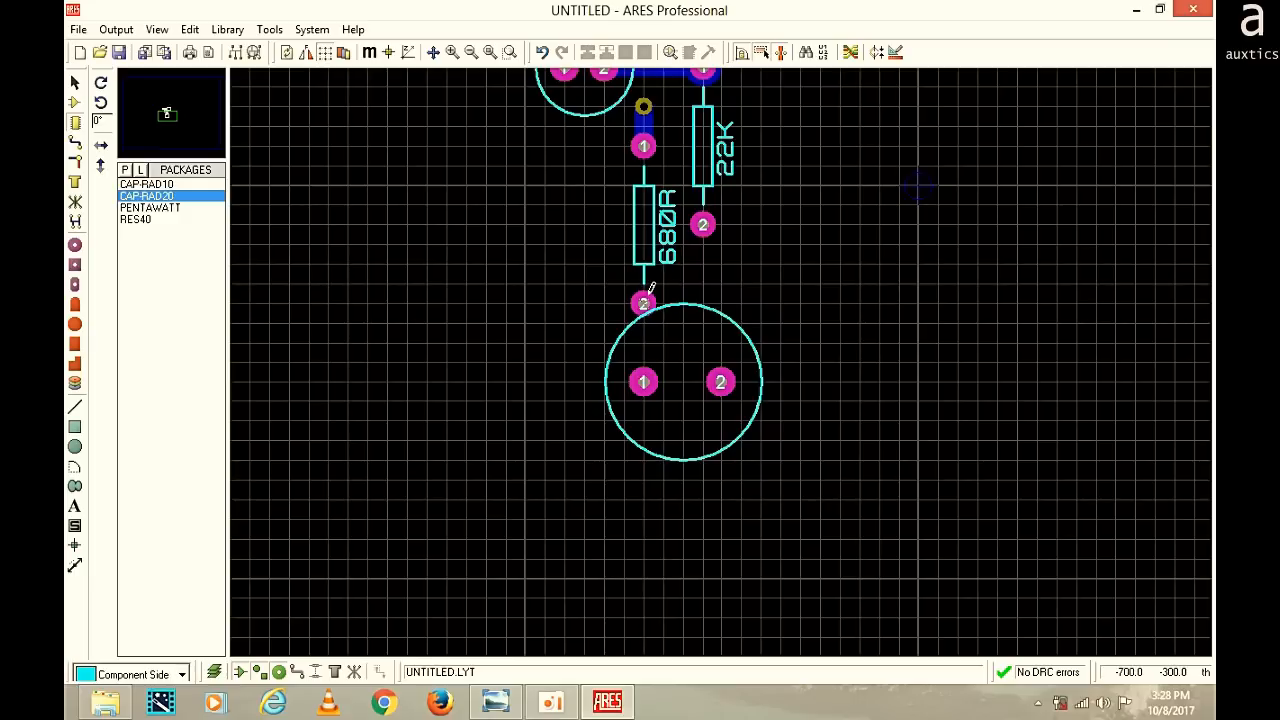
left_click(76, 147)
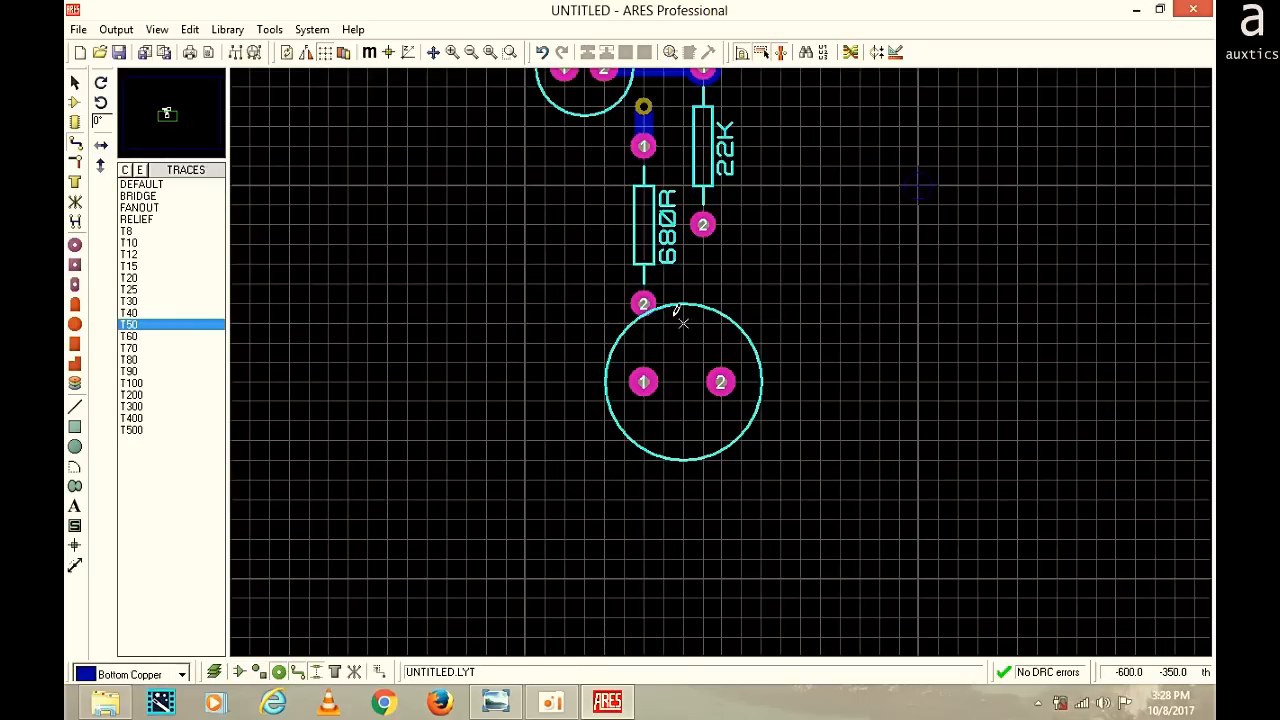
left_click(643, 303)
left_click(645, 380)
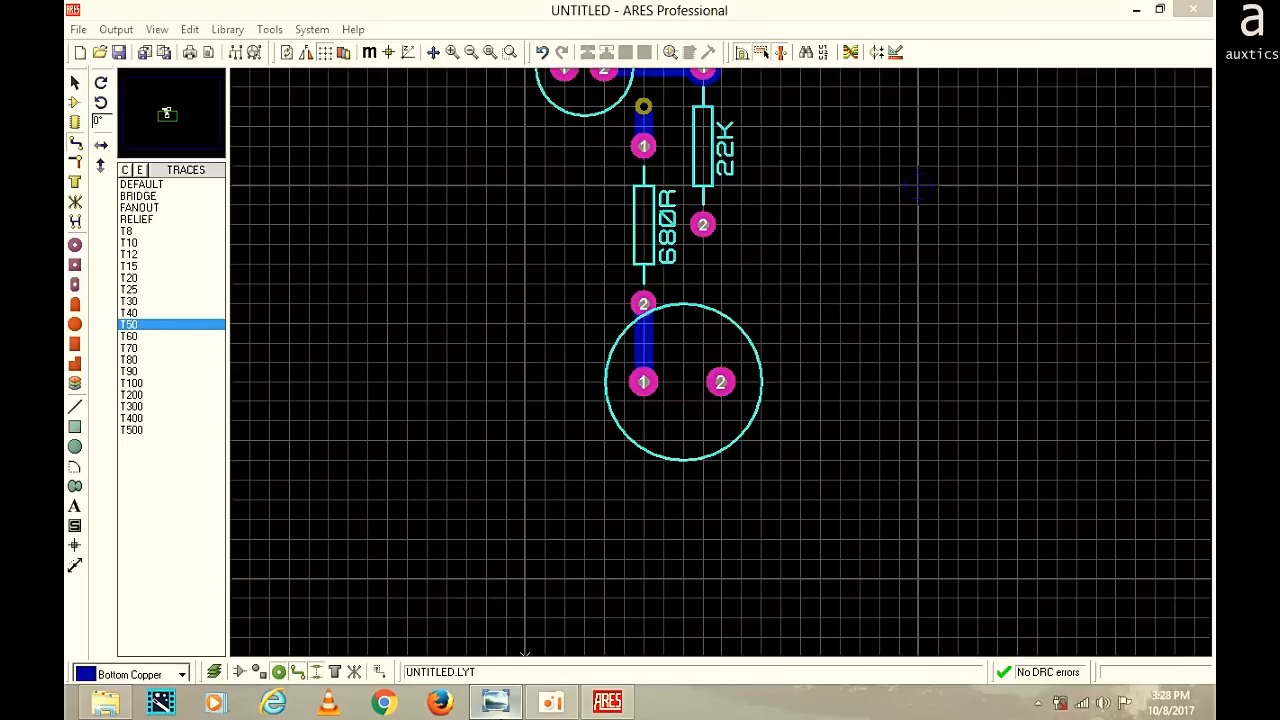
Check the 22UF capacitor's polarity in the tda2030 schematic and place a "+" silkscreen text inside the CAP-RAD20 outline
left_click(496, 702)
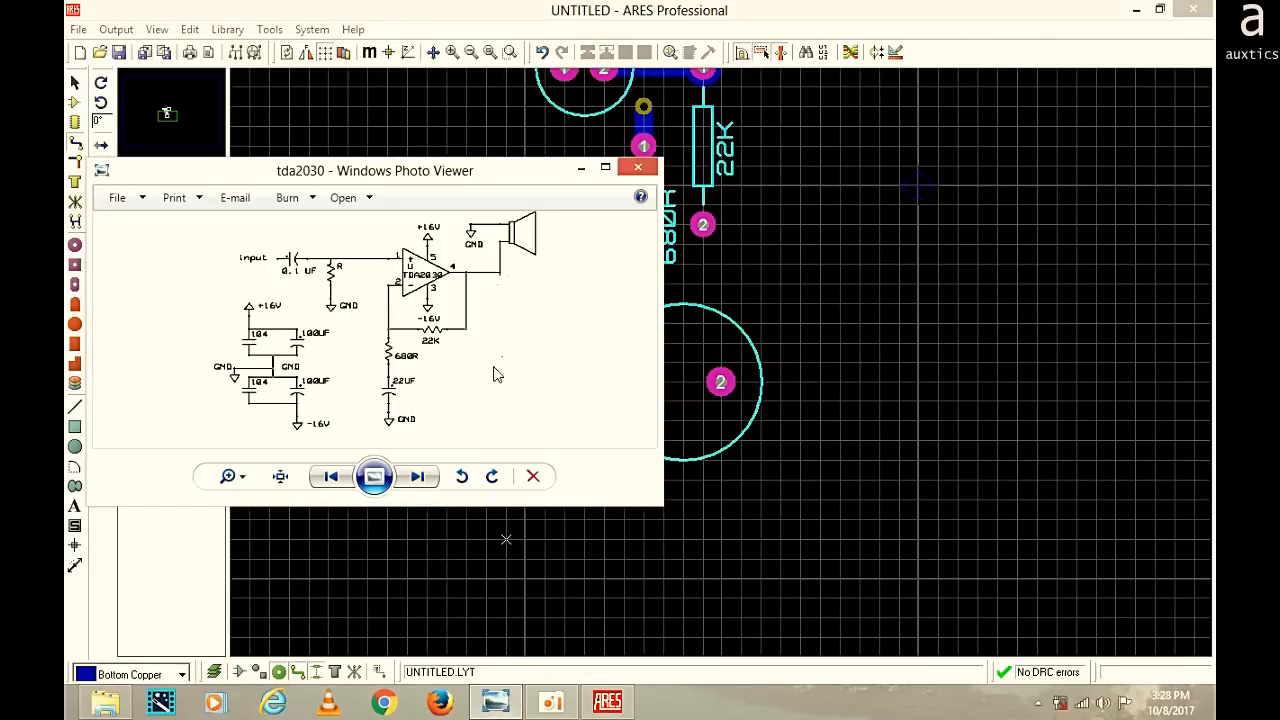
scroll(398, 382, "up", 3)
scroll(398, 382, "up", 2)
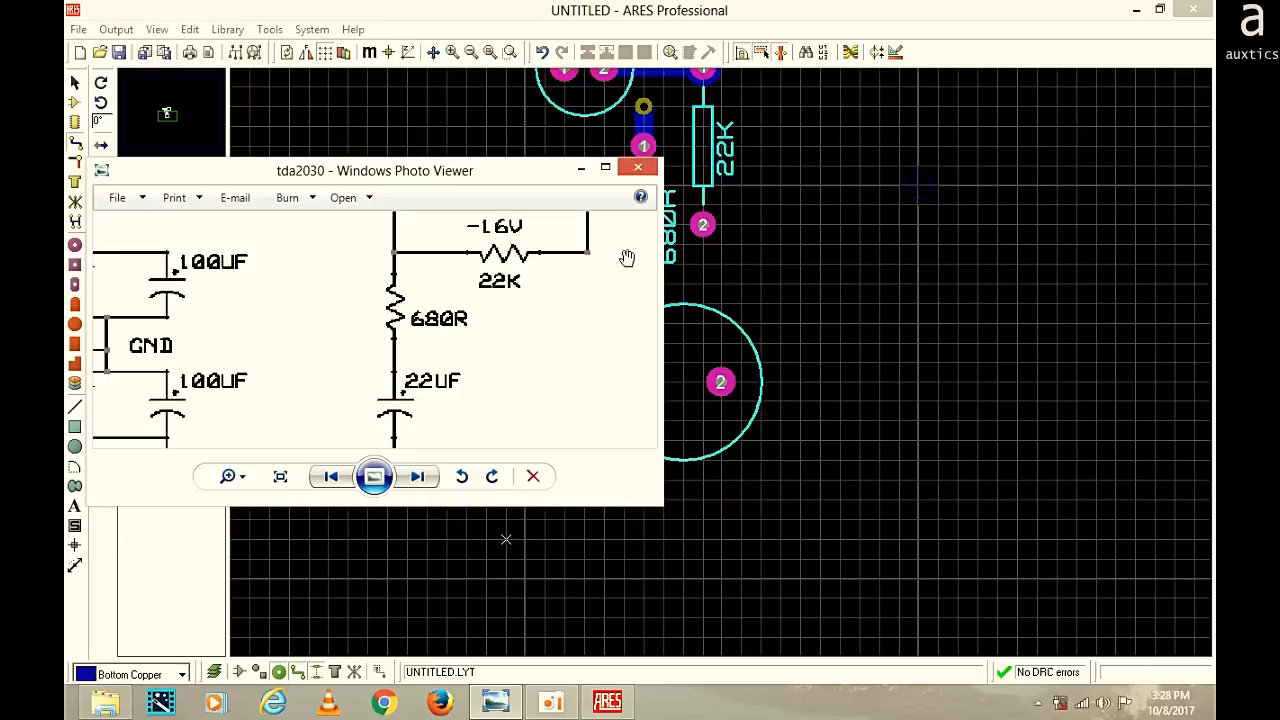
left_click(581, 168)
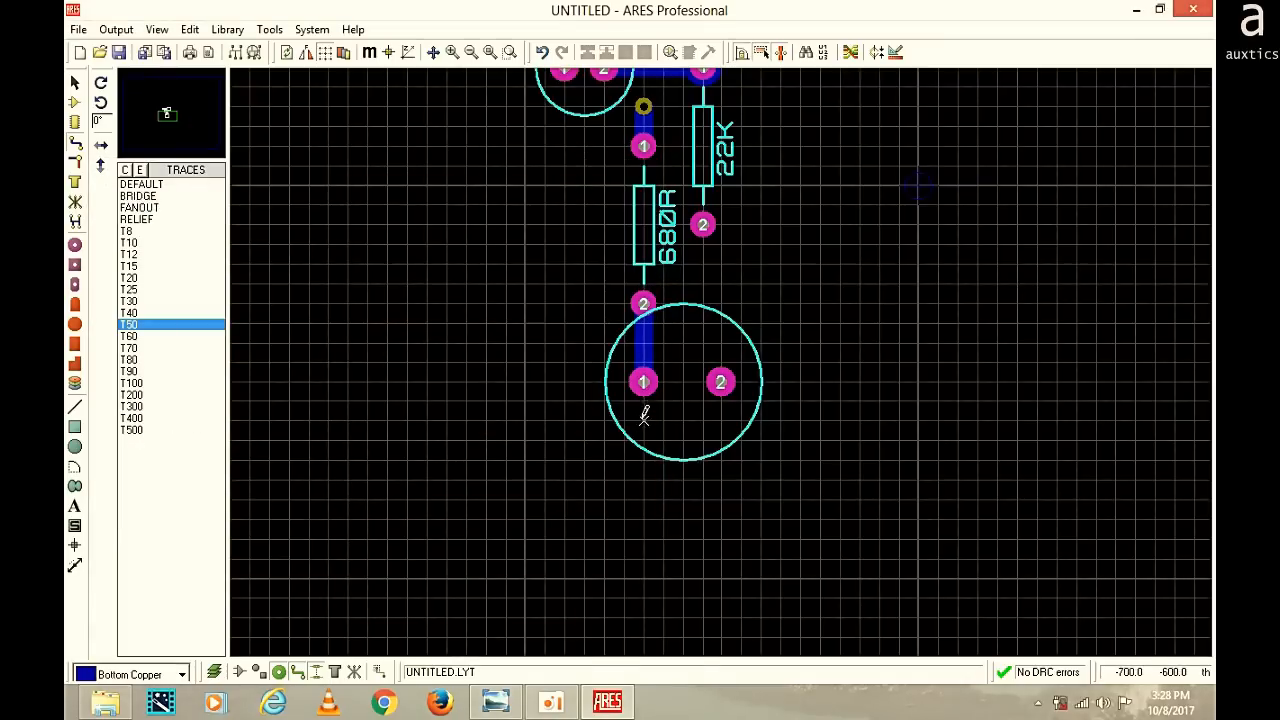
left_click(75, 507)
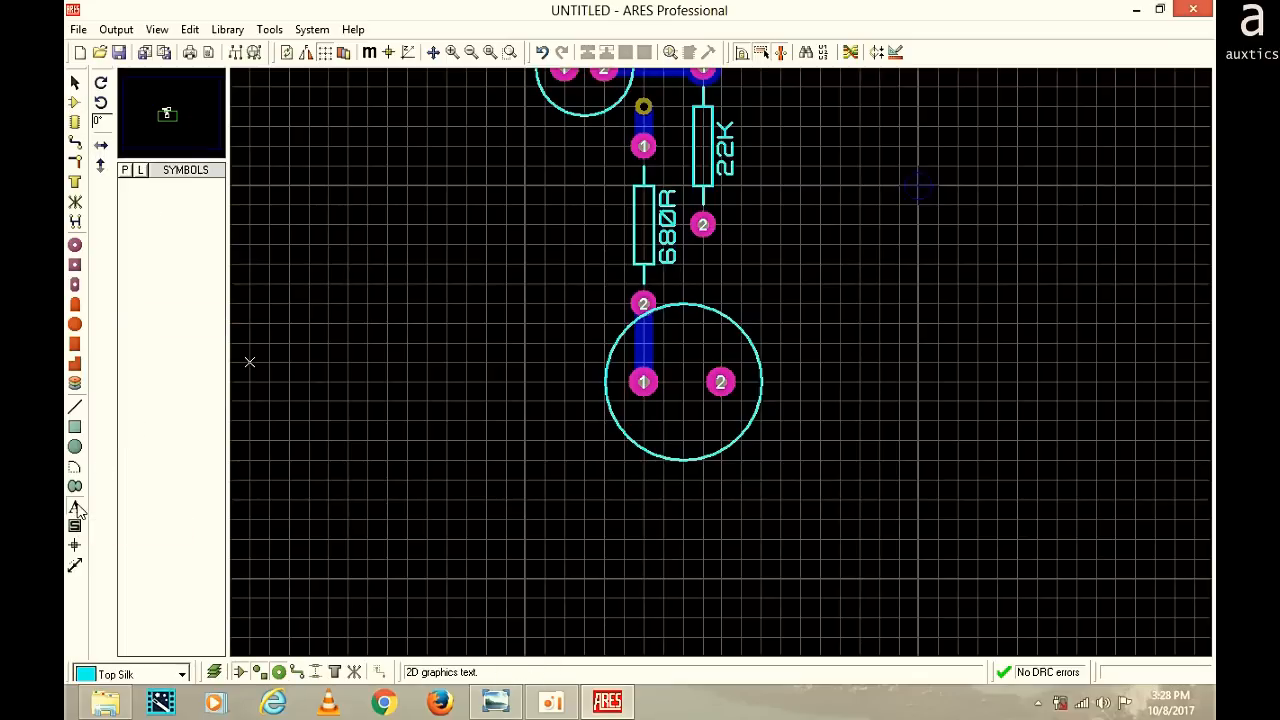
left_click(660, 419)
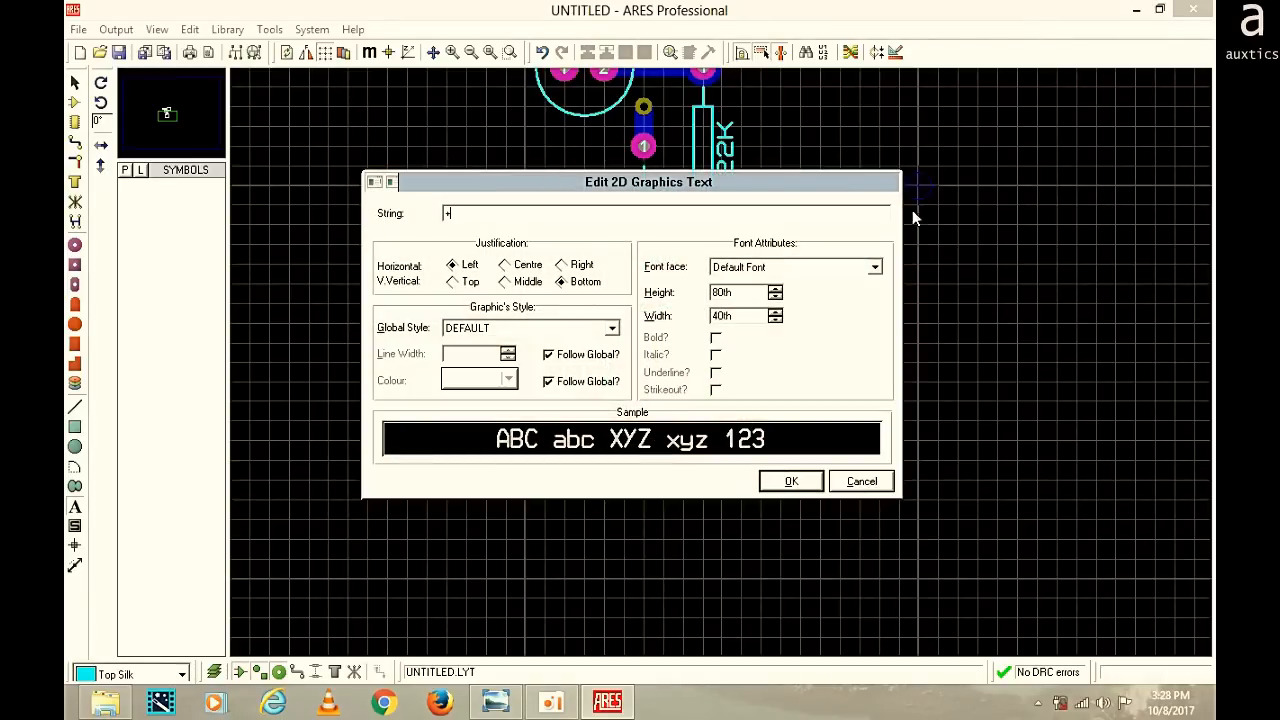
left_click(790, 482)
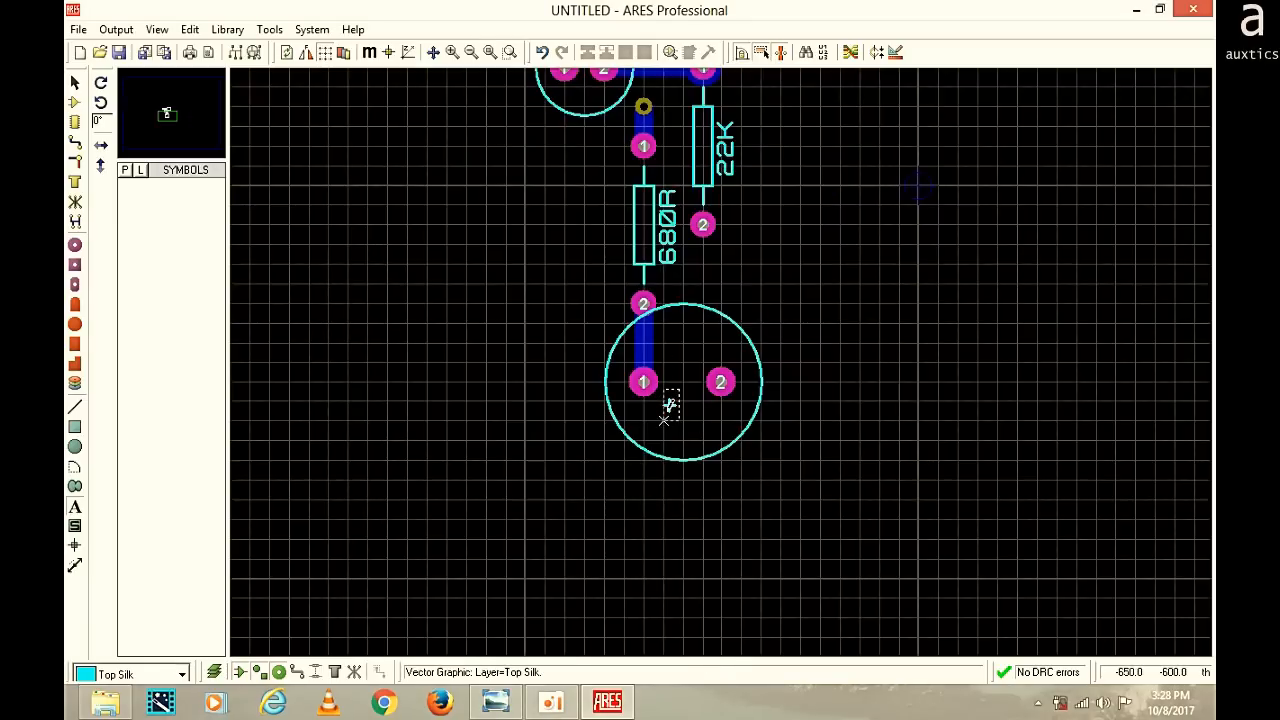
Move the "+" text to just below pad 1 of the CAP-RAD20 capacitor
left_click(75, 83)
left_click(667, 410)
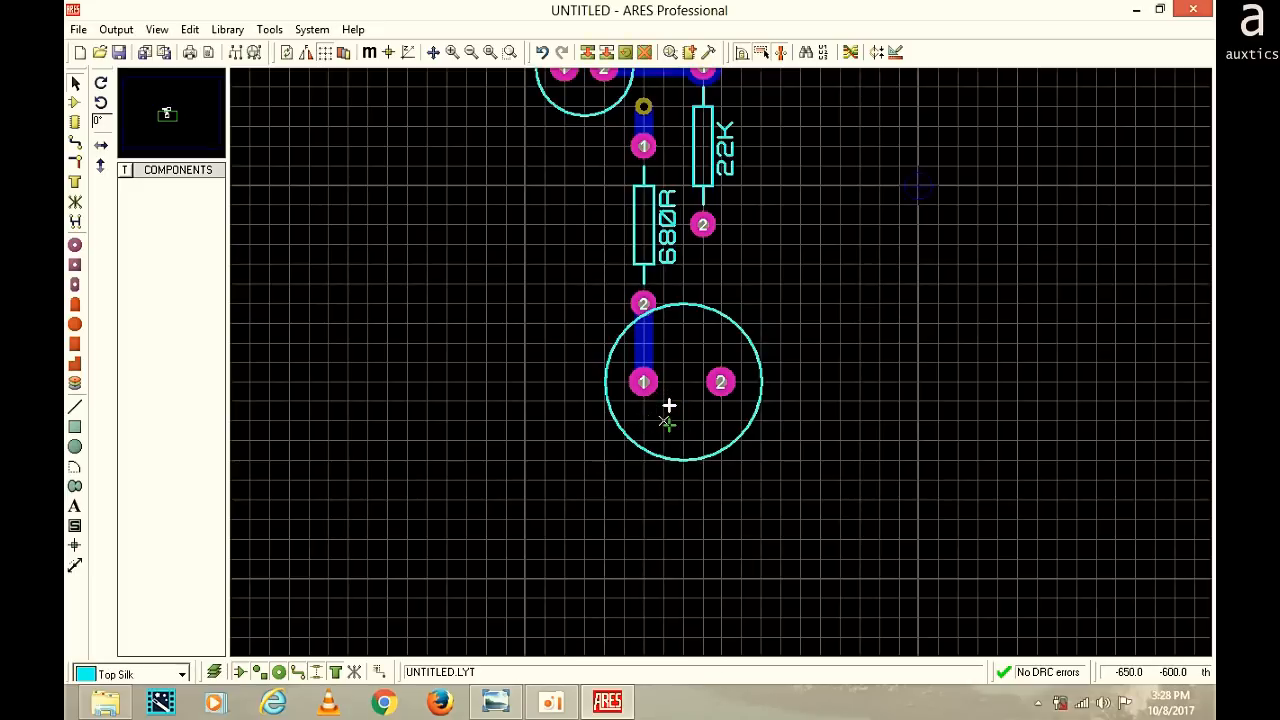
left_click_drag(667, 404, 649, 403)
left_click(686, 338)
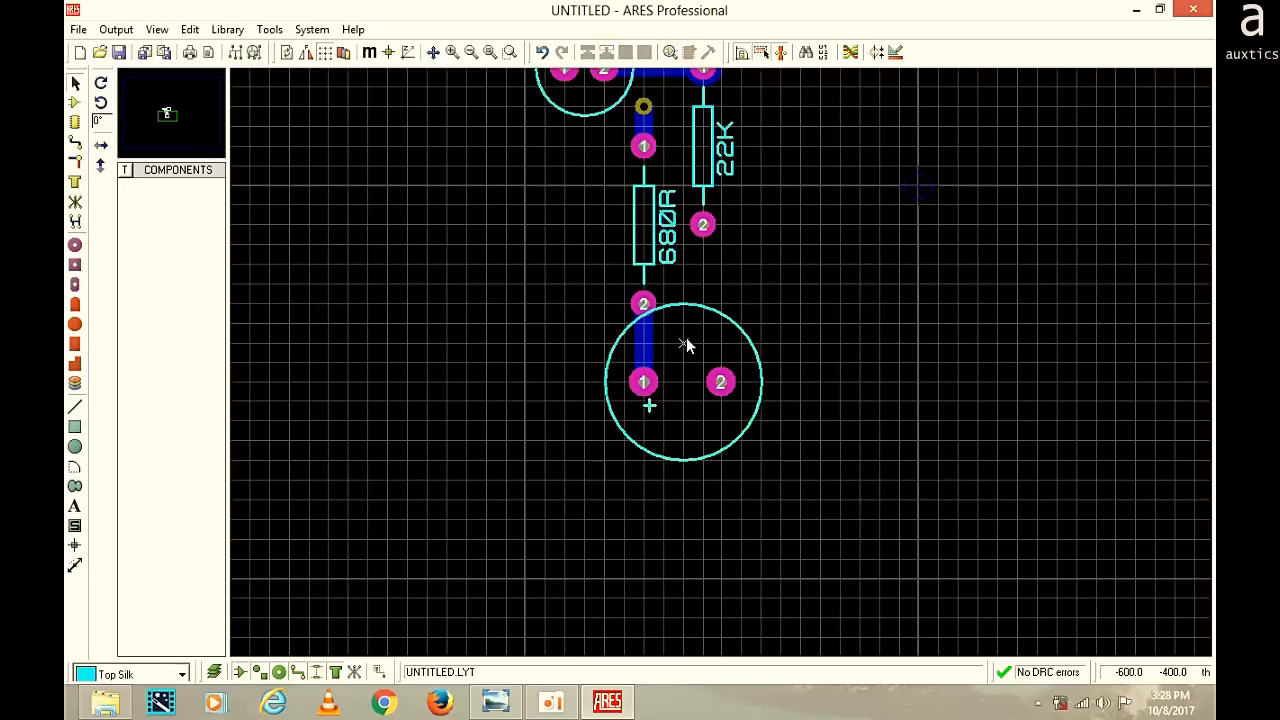
Check the capacitor's value in the tda2030 schematic and set the CAP-RAD20's part ID to 22UF
scroll(686, 338, "down", 1)
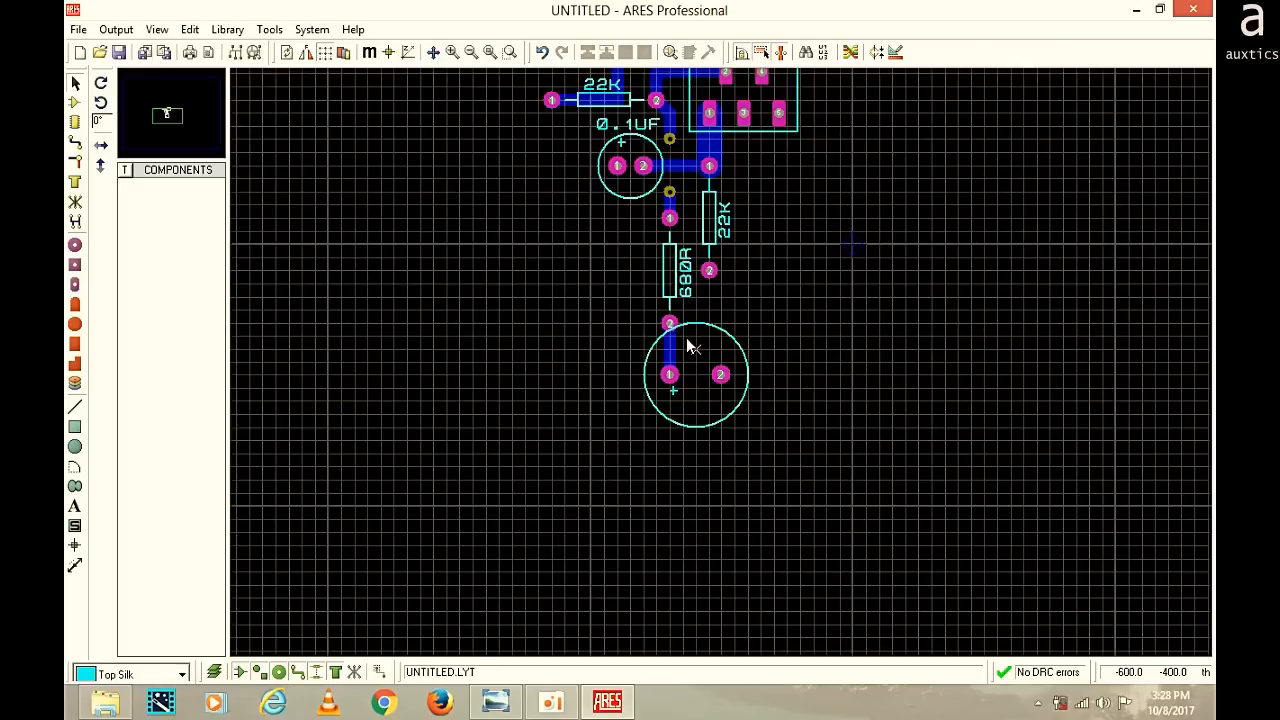
scroll(545, 397, "down", 1)
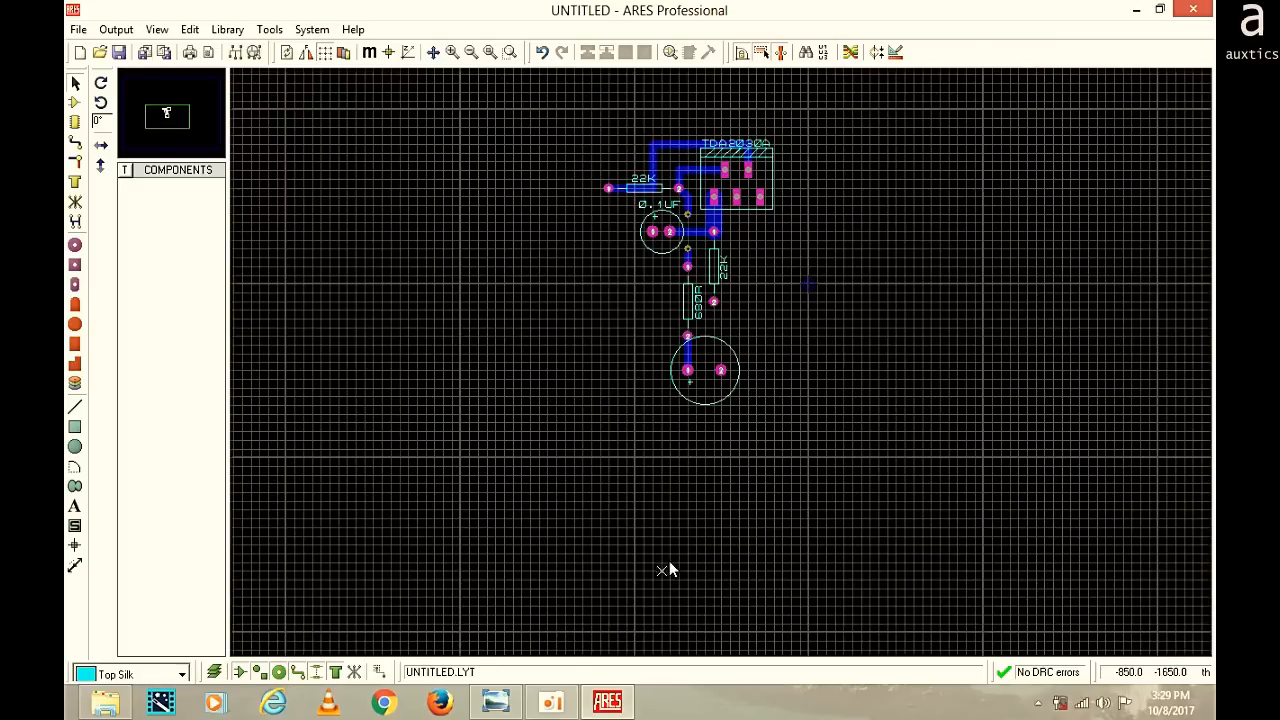
left_click(496, 702)
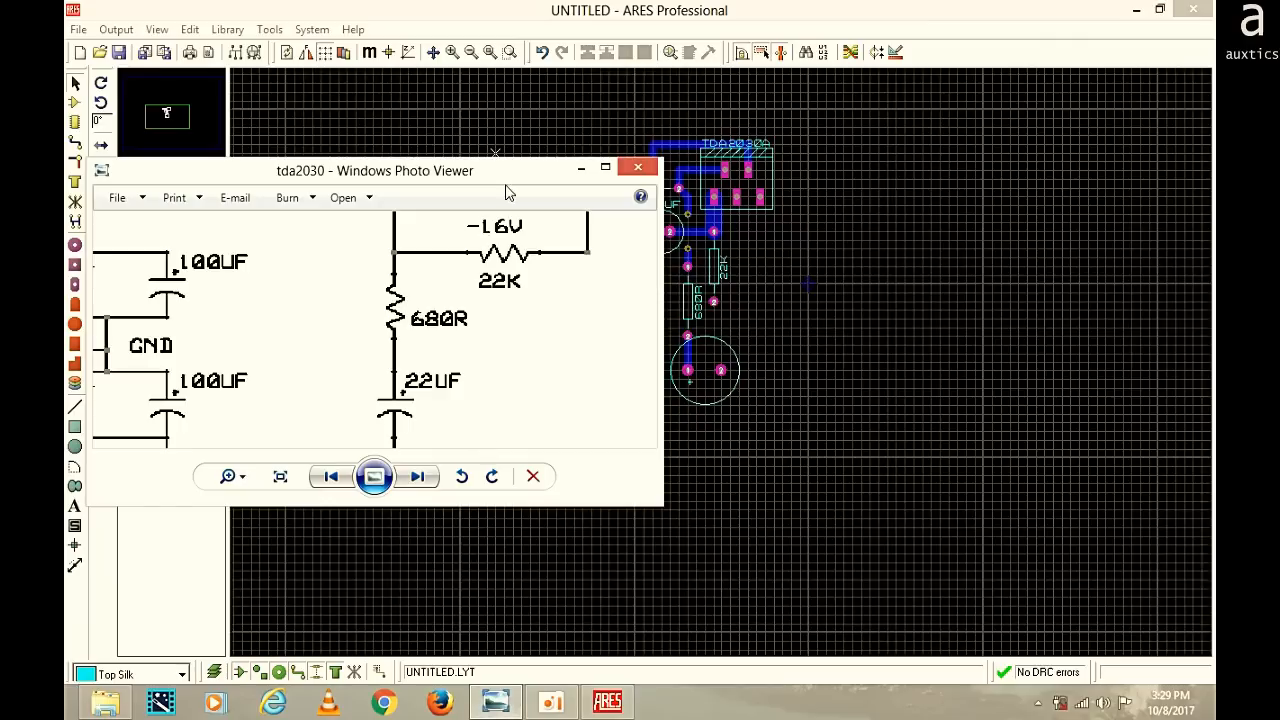
scroll(488, 232, "down", 4)
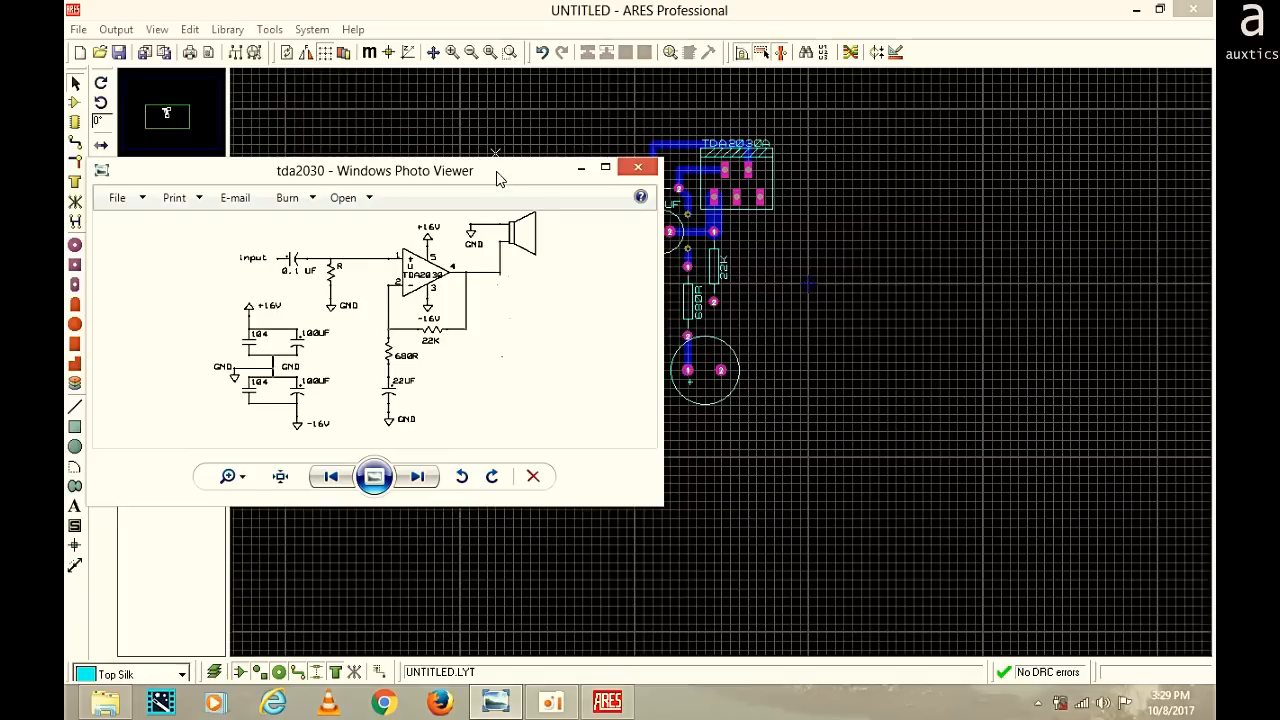
left_click_drag(500, 172, 442, 207)
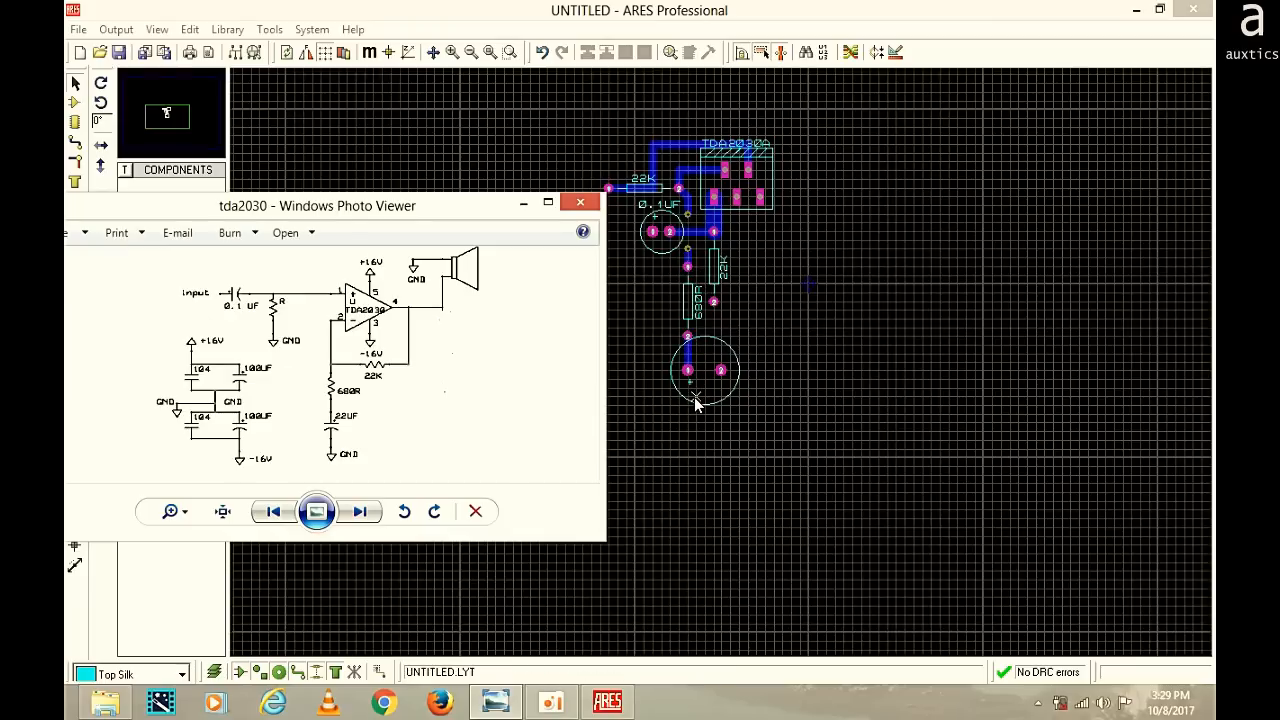
left_click(524, 203)
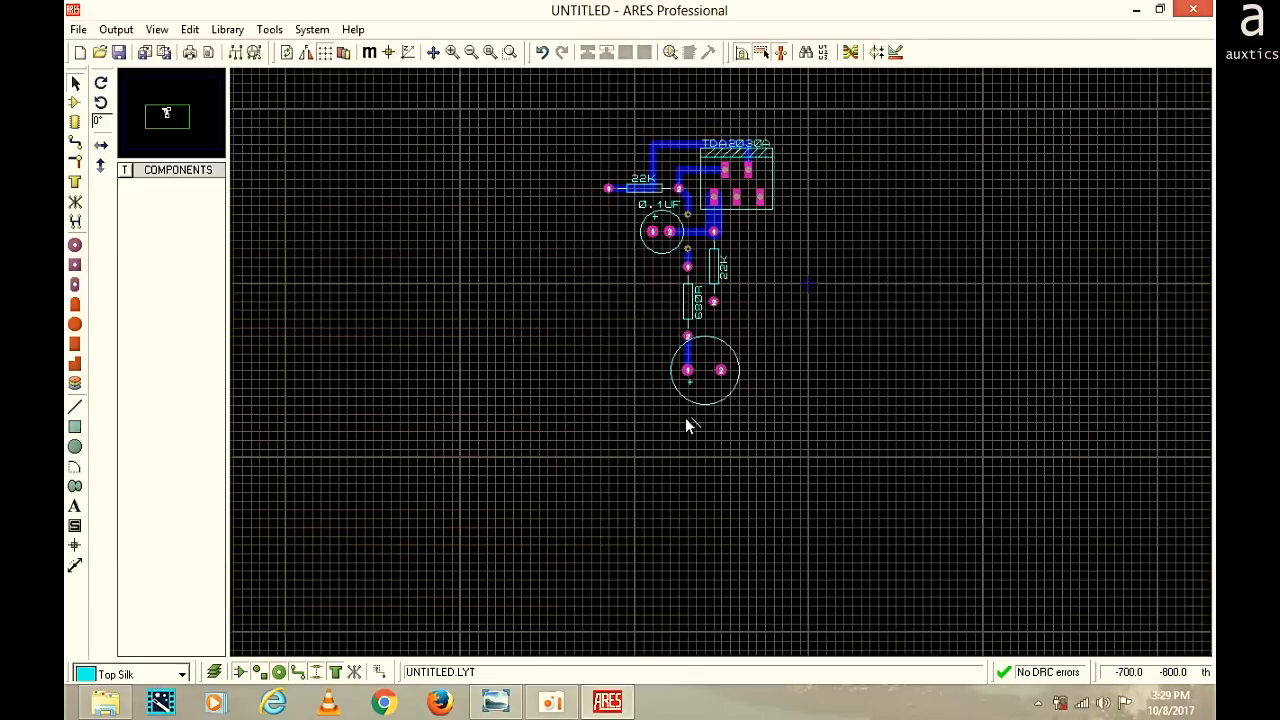
double_click(706, 416)
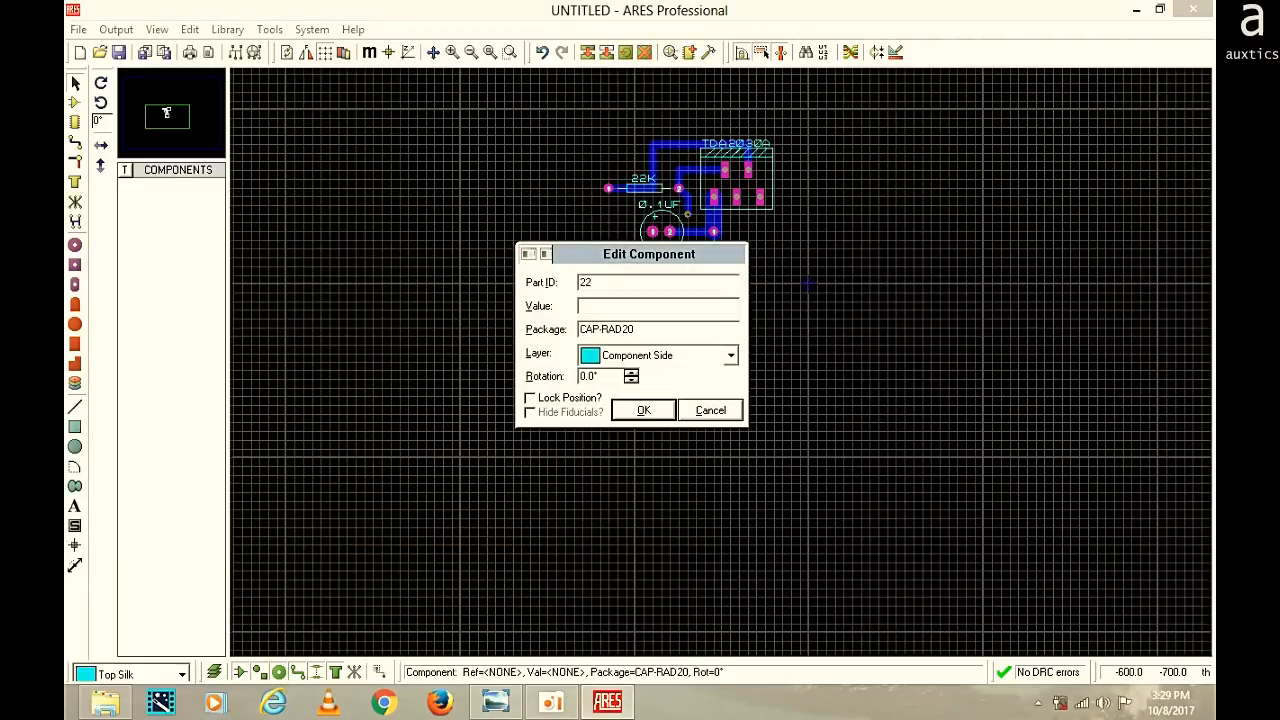
left_click(644, 410)
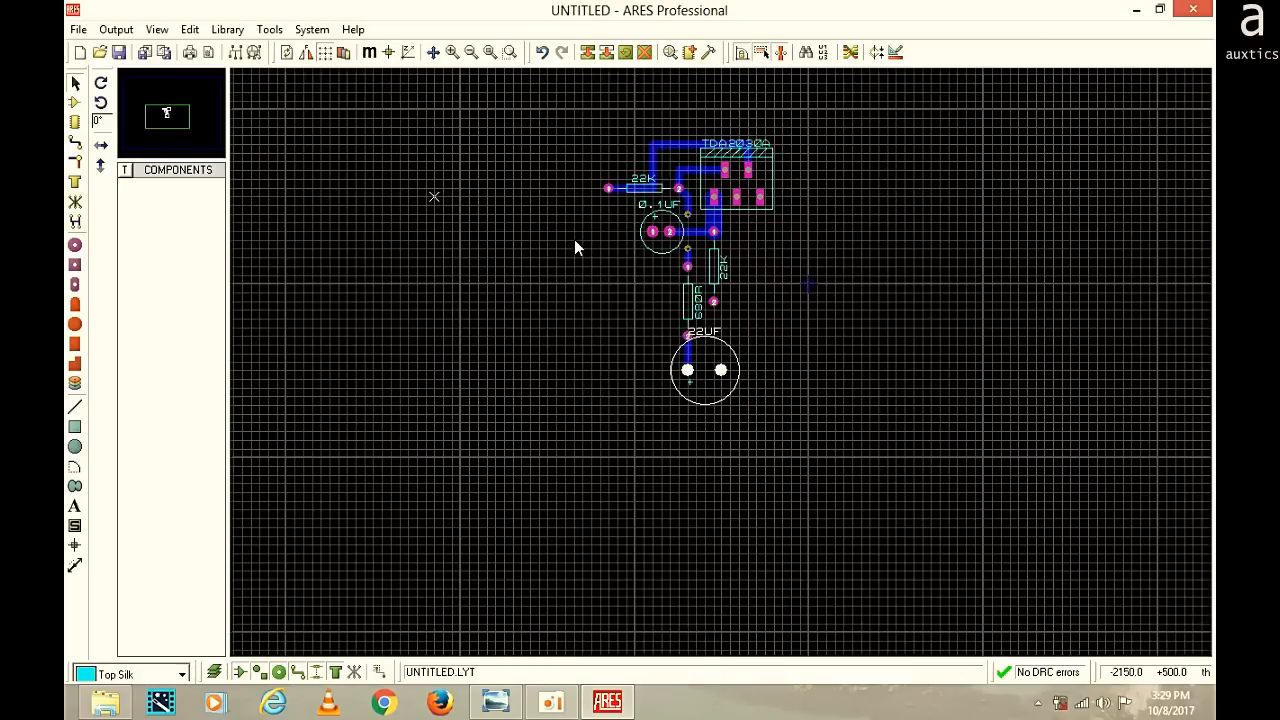
Move the 22UF label inside the capacitor's circular outline, above its pads
left_click(772, 352)
scroll(726, 337, "up", 2)
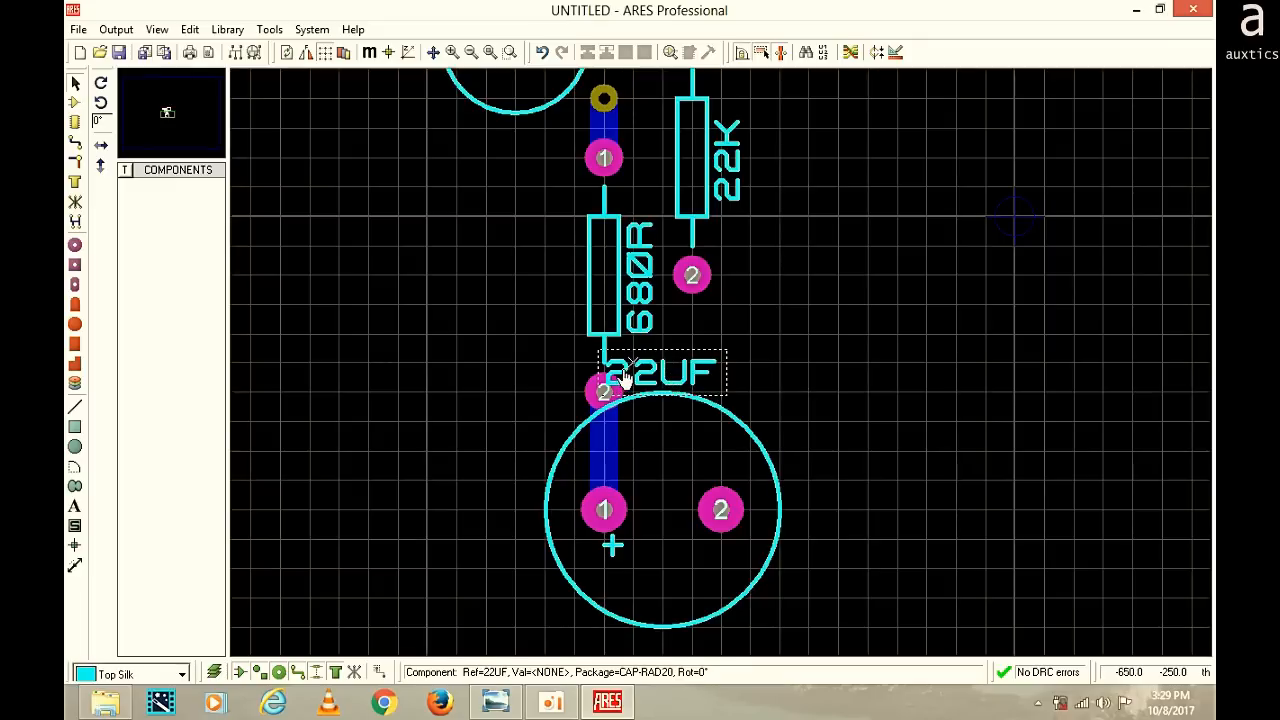
left_click(660, 376)
left_click_drag(662, 373, 712, 450)
left_click(726, 366)
Check the ground connections in the tda2030 schematic and route a T50 bottom-copper trace from the vertical 22K's pad 2 to the 22UF's pad 2
scroll(726, 366, "down", 1)
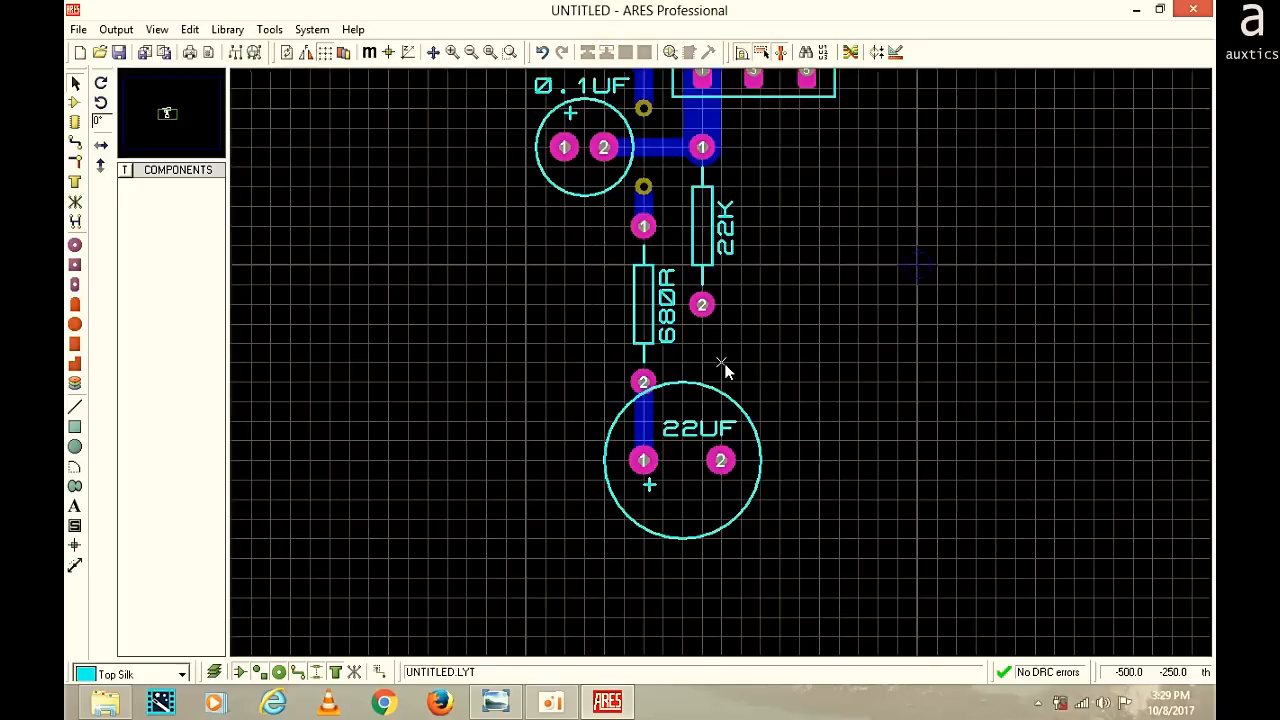
scroll(737, 363, "down", 1)
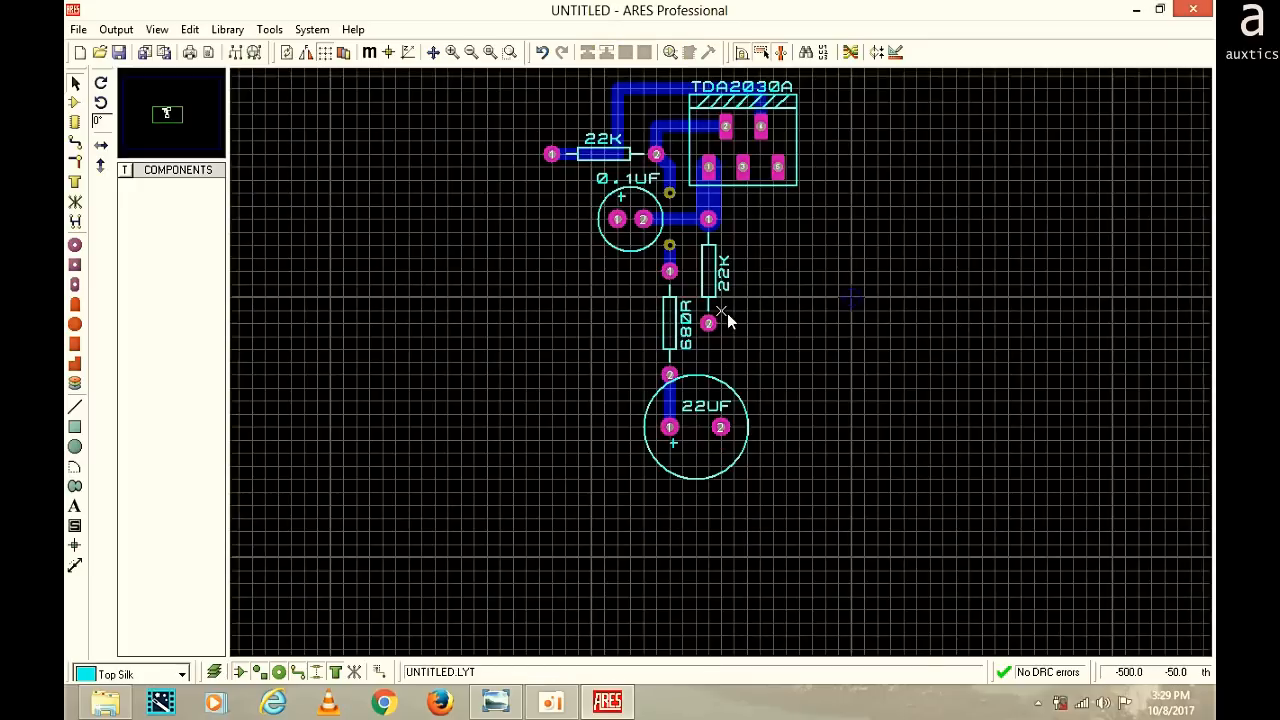
left_click(502, 695)
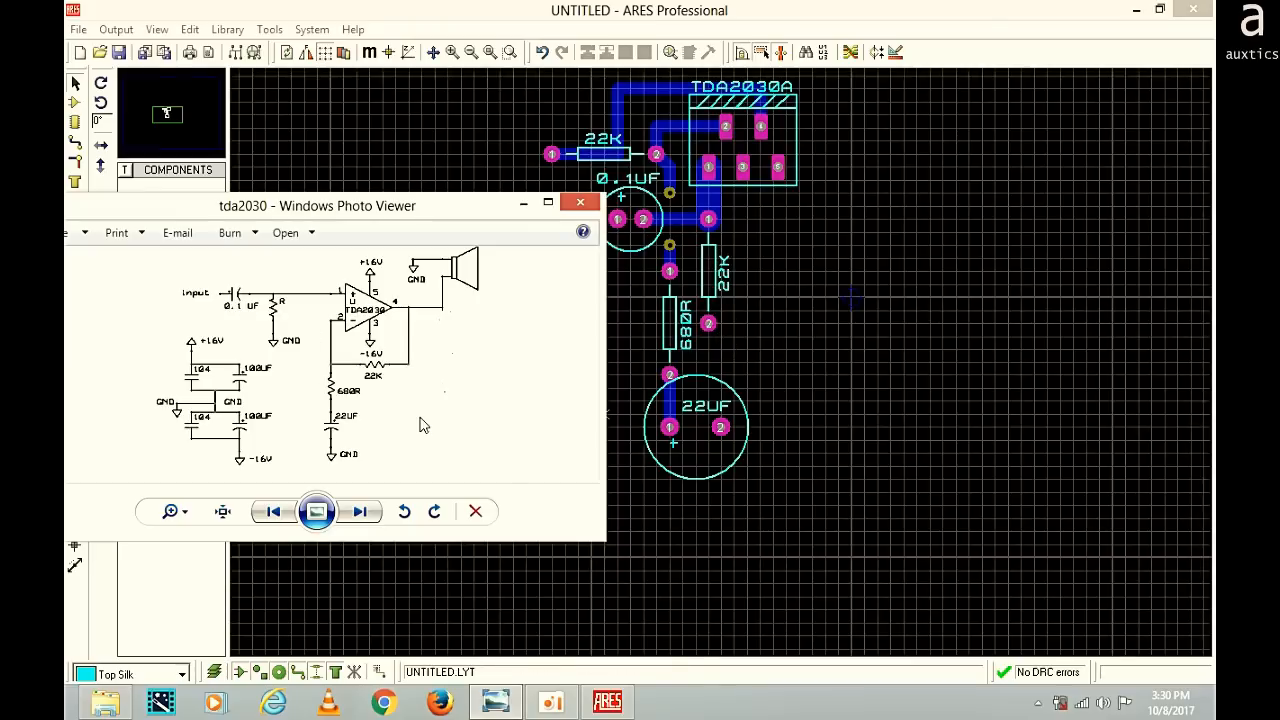
left_click(522, 203)
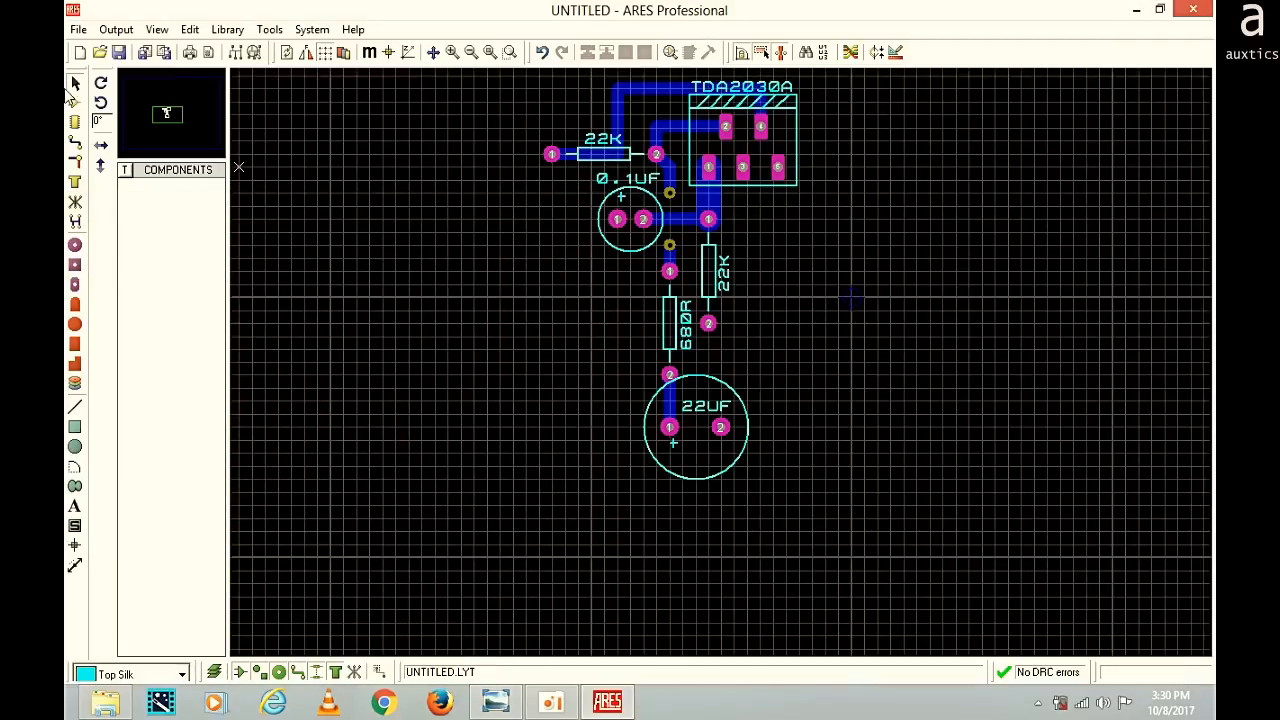
left_click(76, 142)
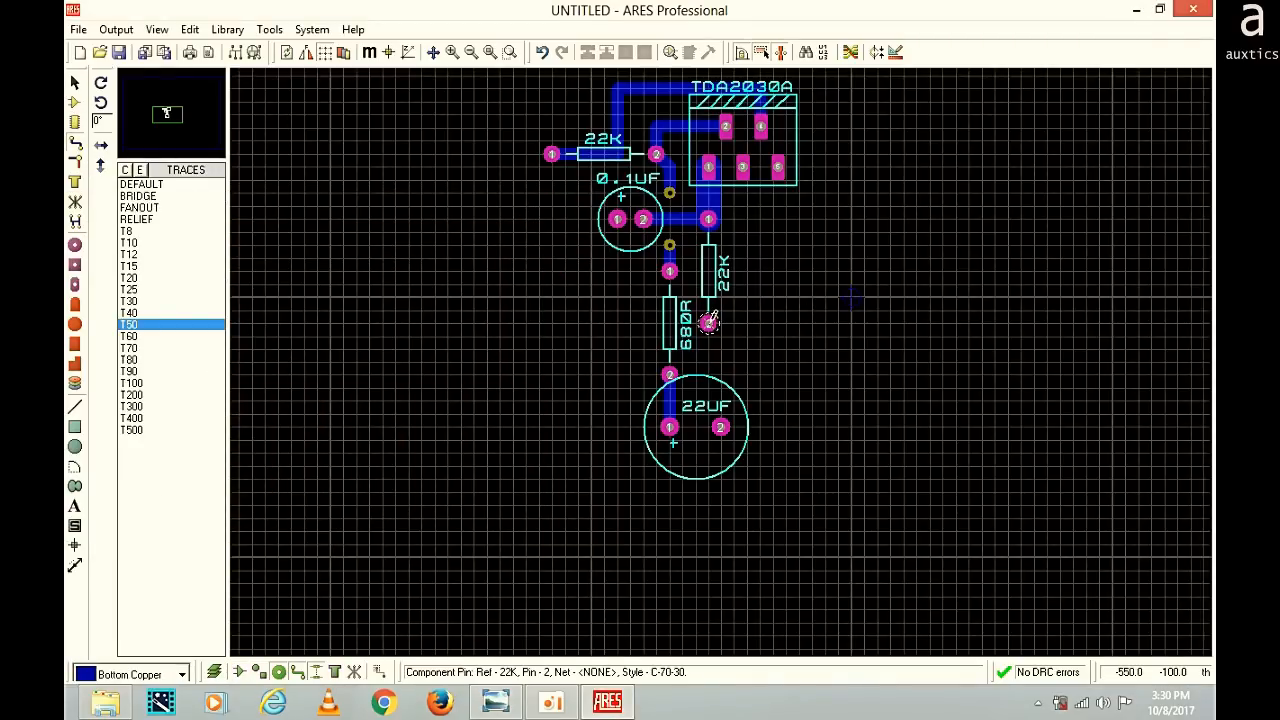
scroll(735, 335, "up", 1)
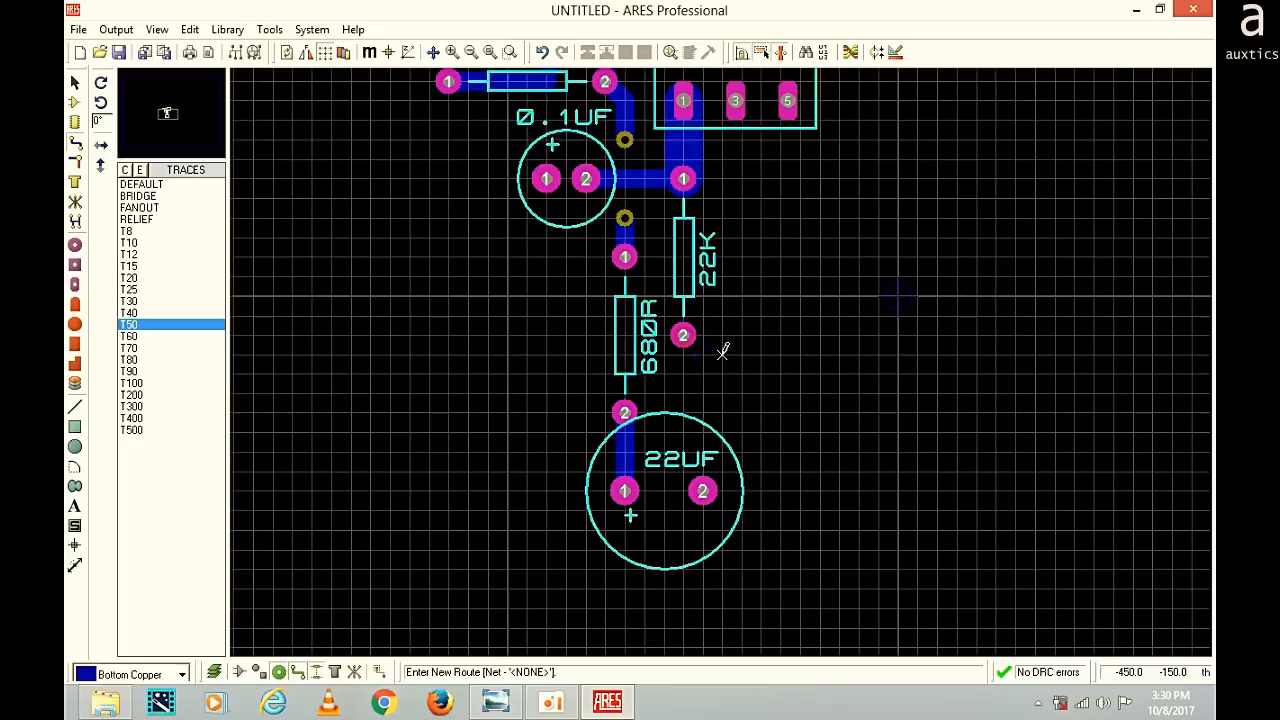
left_click(705, 490)
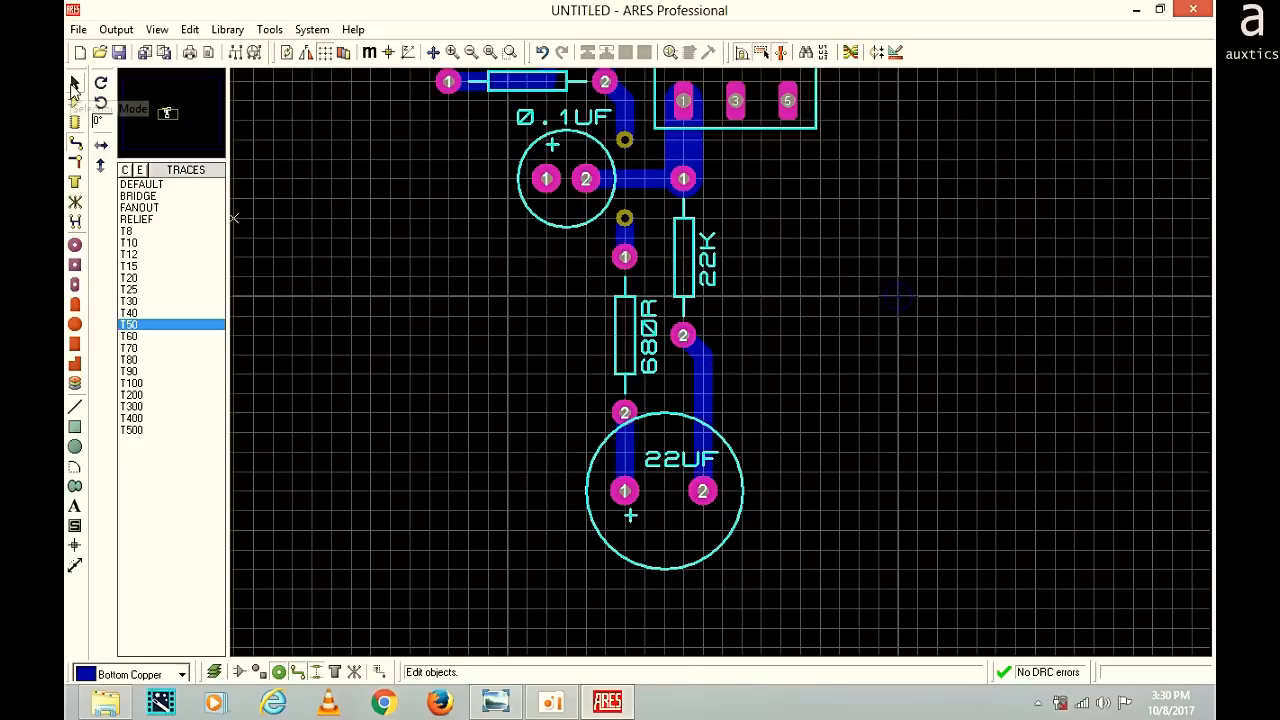
Add a "GND" silkscreen text over the trace between the vertical 22K resistor and the 22UF capacitor
left_click(74, 100)
left_click(78, 507)
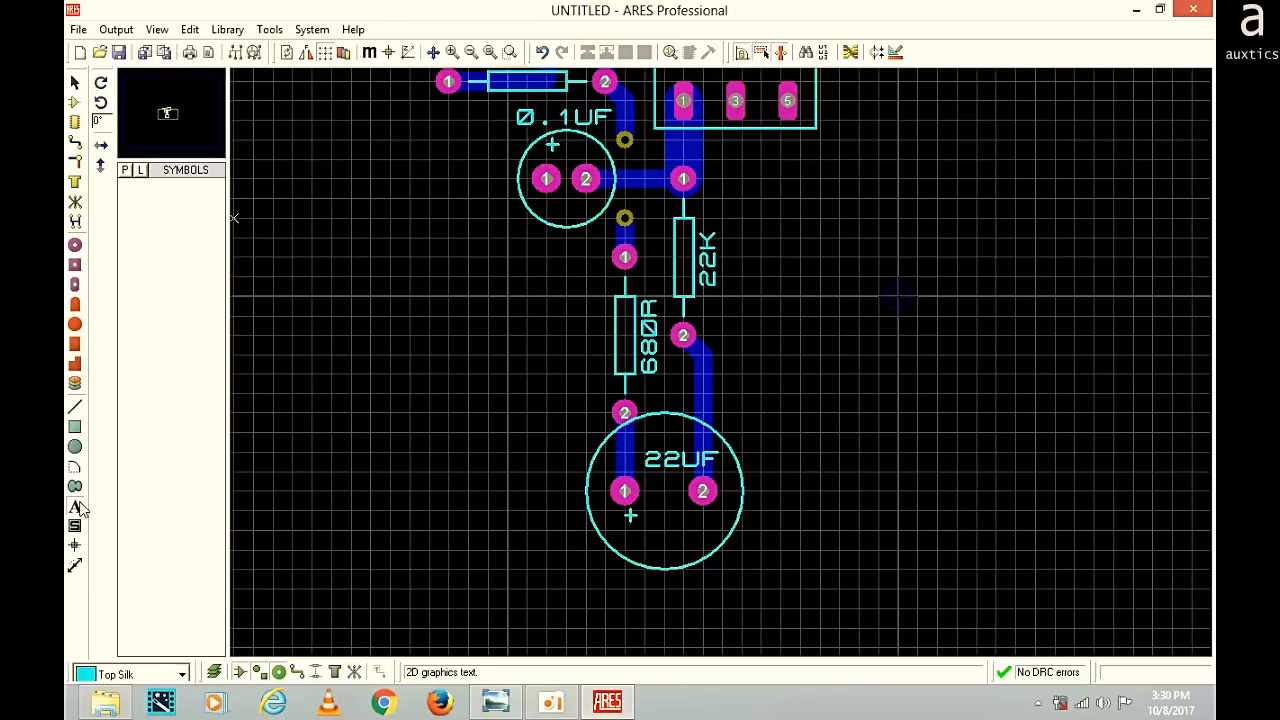
left_click(706, 390)
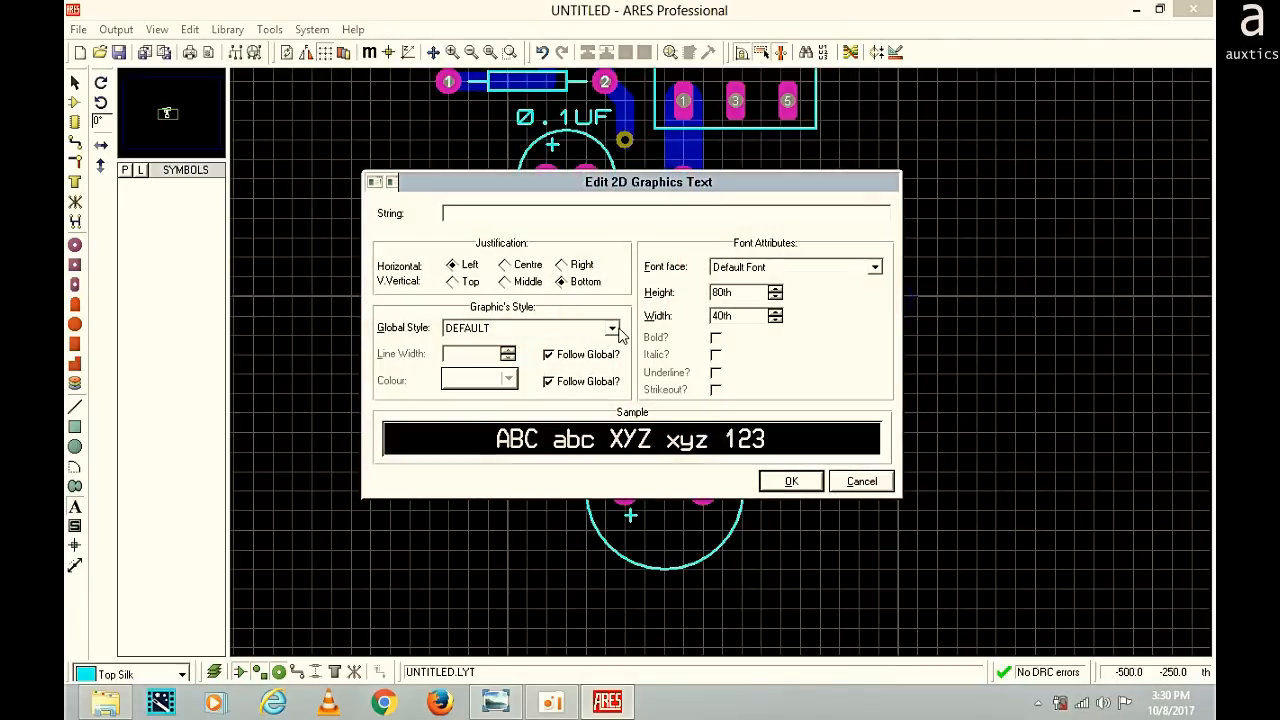
type("gn")
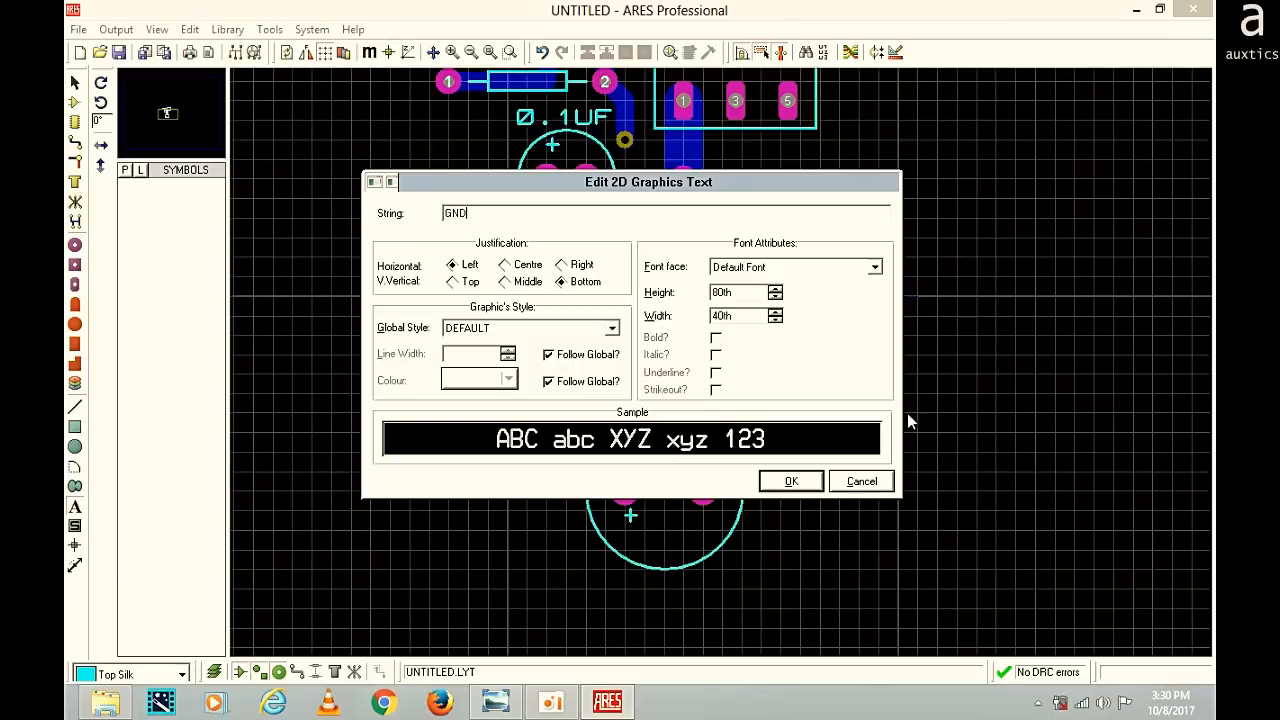
left_click(792, 481)
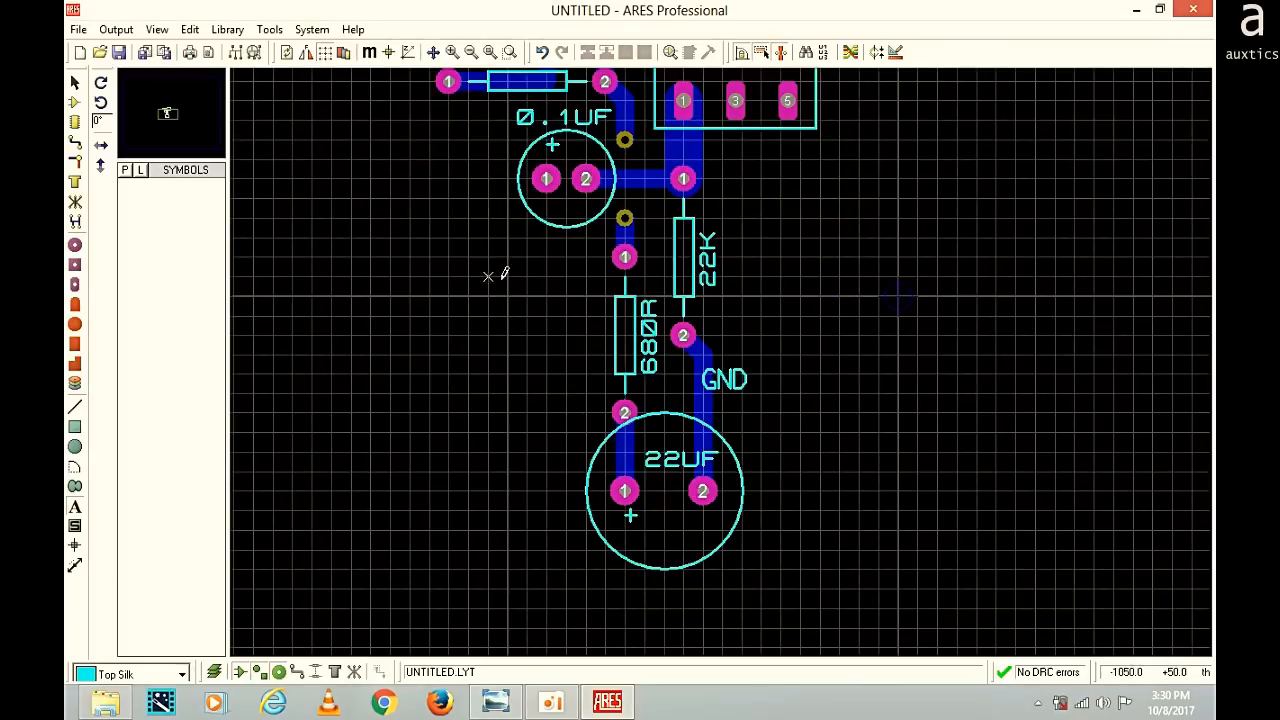
Rotate the GND text 90 degrees clockwise and position it lengthwise over the trace above the 22UF capacitor
left_click(75, 82)
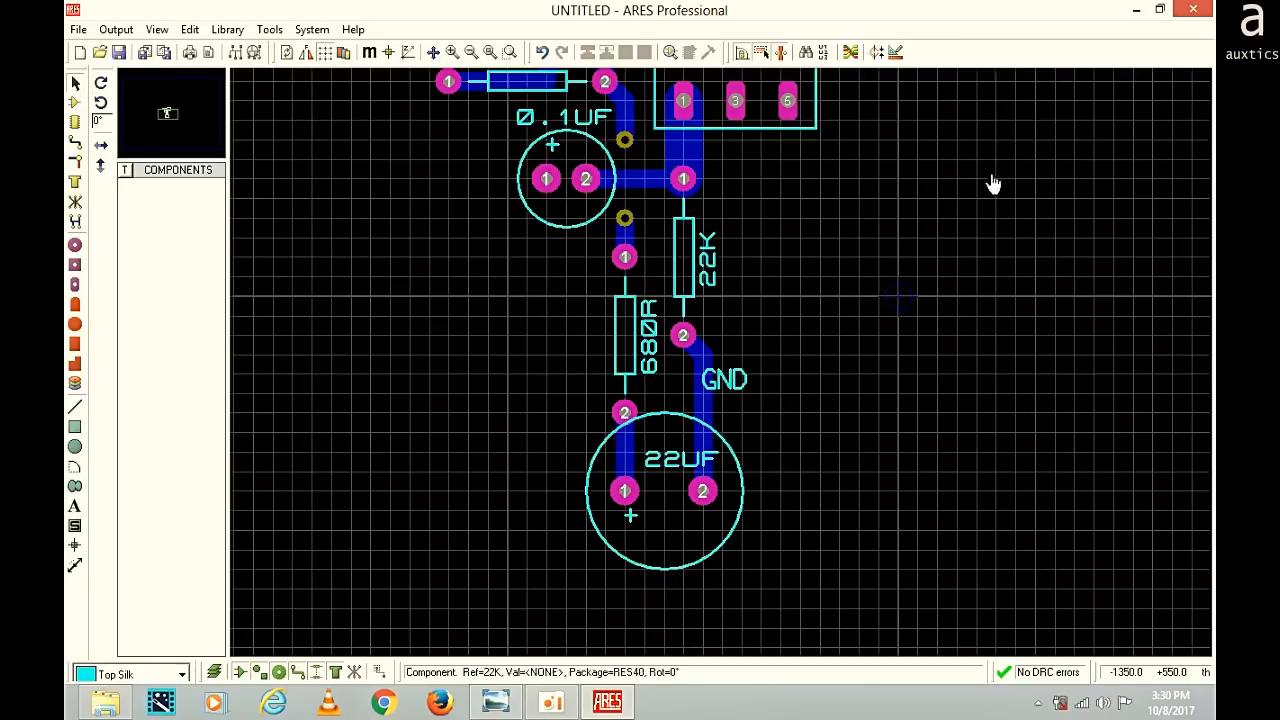
left_click(721, 384)
left_click_drag(725, 382, 725, 398)
right_click(737, 384)
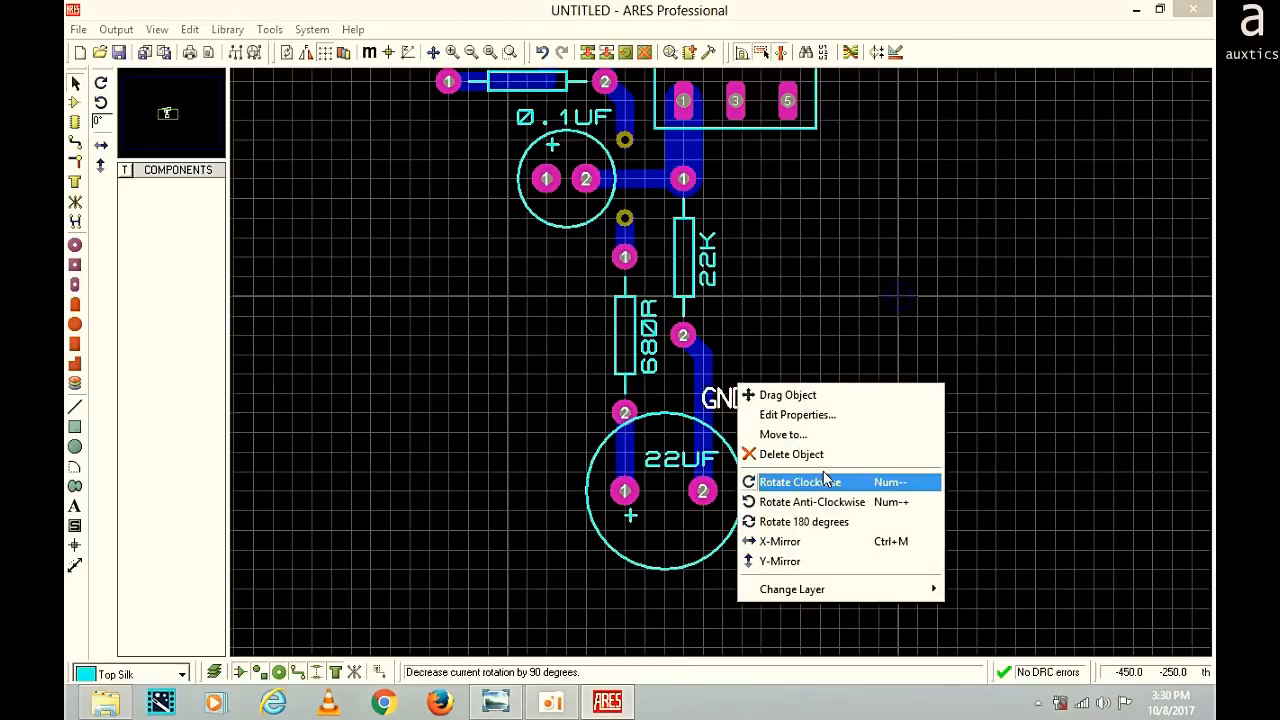
left_click(823, 478)
left_click_drag(690, 400, 708, 400)
left_click(756, 397)
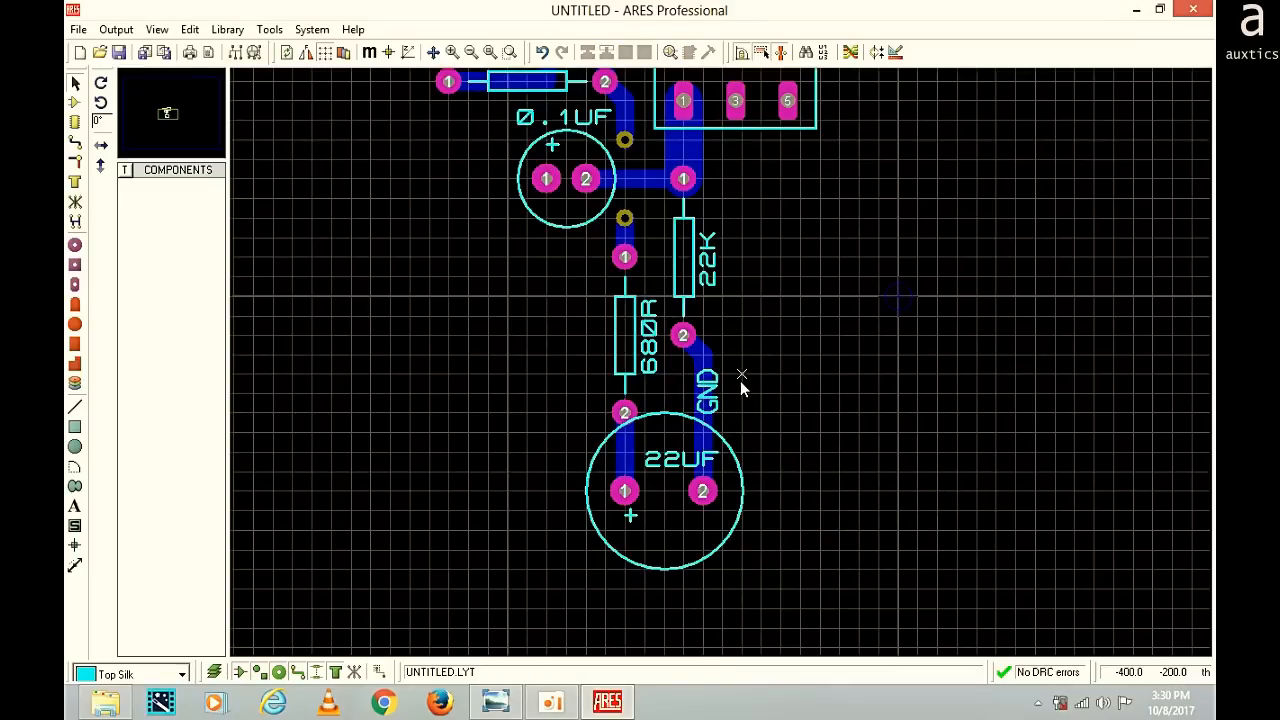
scroll(739, 386, "down", 2)
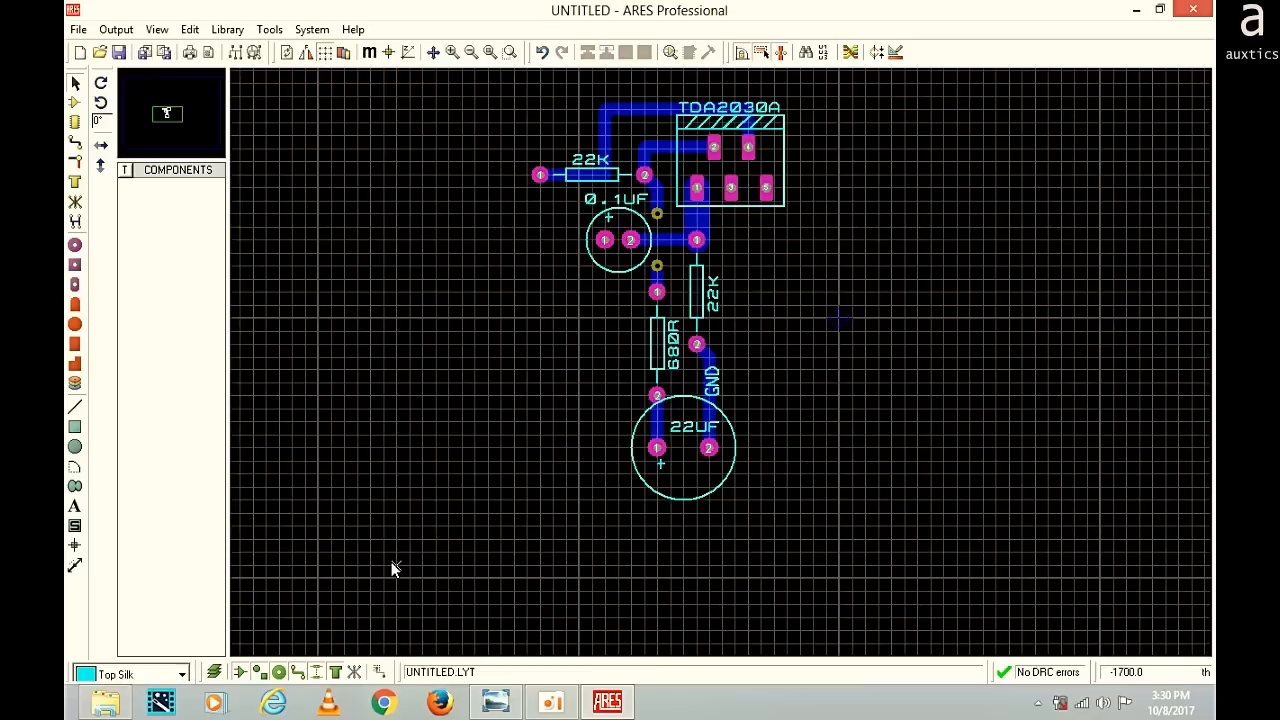
Compare the tda2030 schematic with the layout to examine the remaining TDA2030 pin and power supply connections
left_click(496, 702)
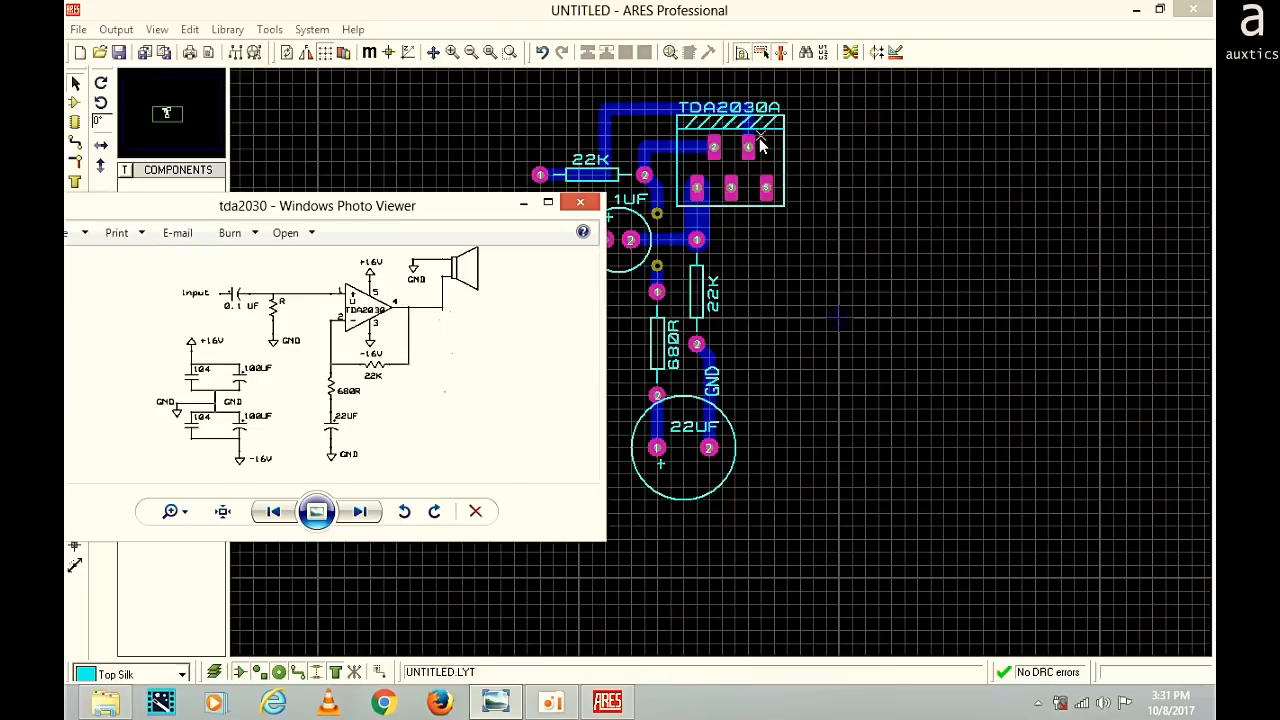
left_click(533, 208)
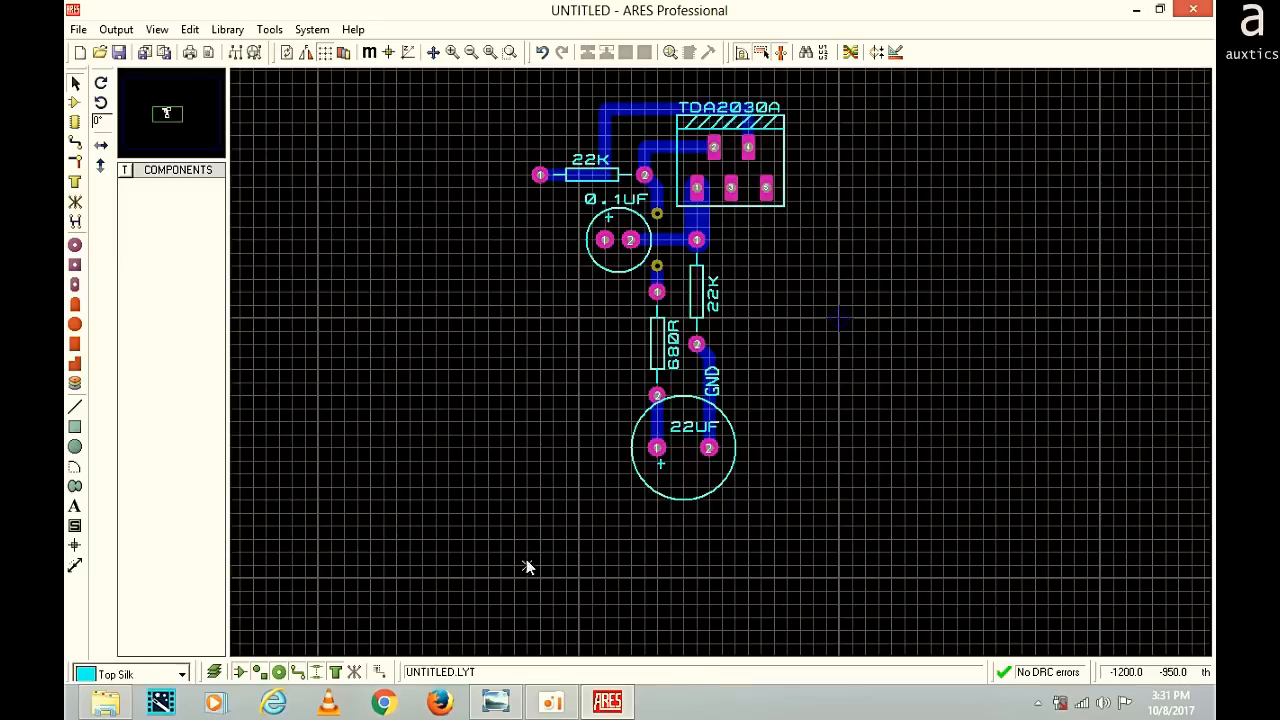
left_click(497, 704)
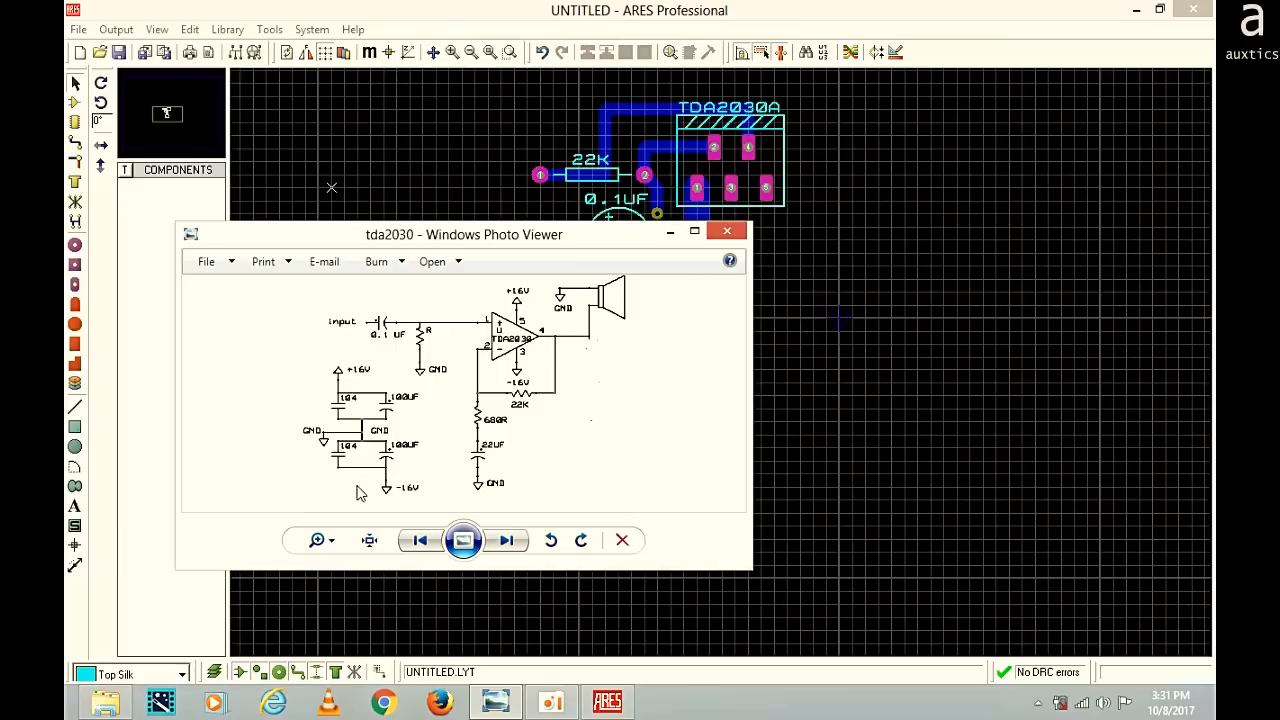
Examine the 100UF power supply capacitors and their connections in the enlarged tda2030 schematic, and return to the ARES layout
left_click(694, 231)
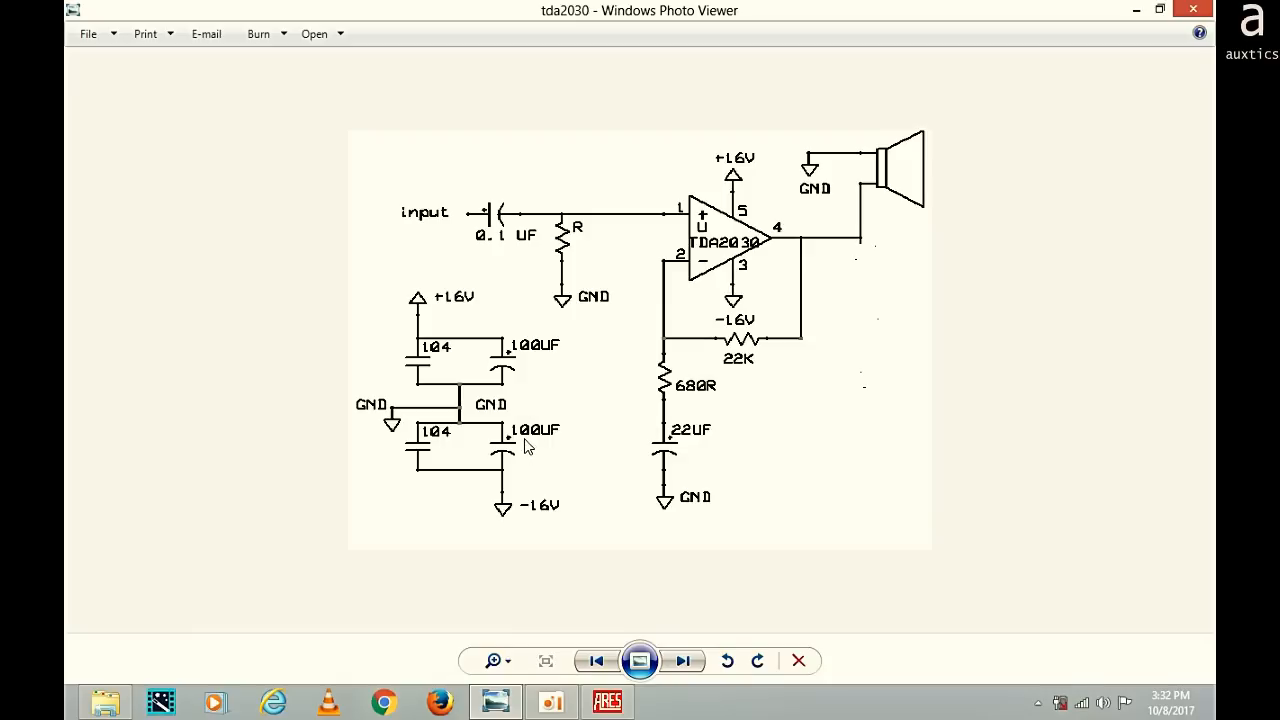
left_click(1157, 10)
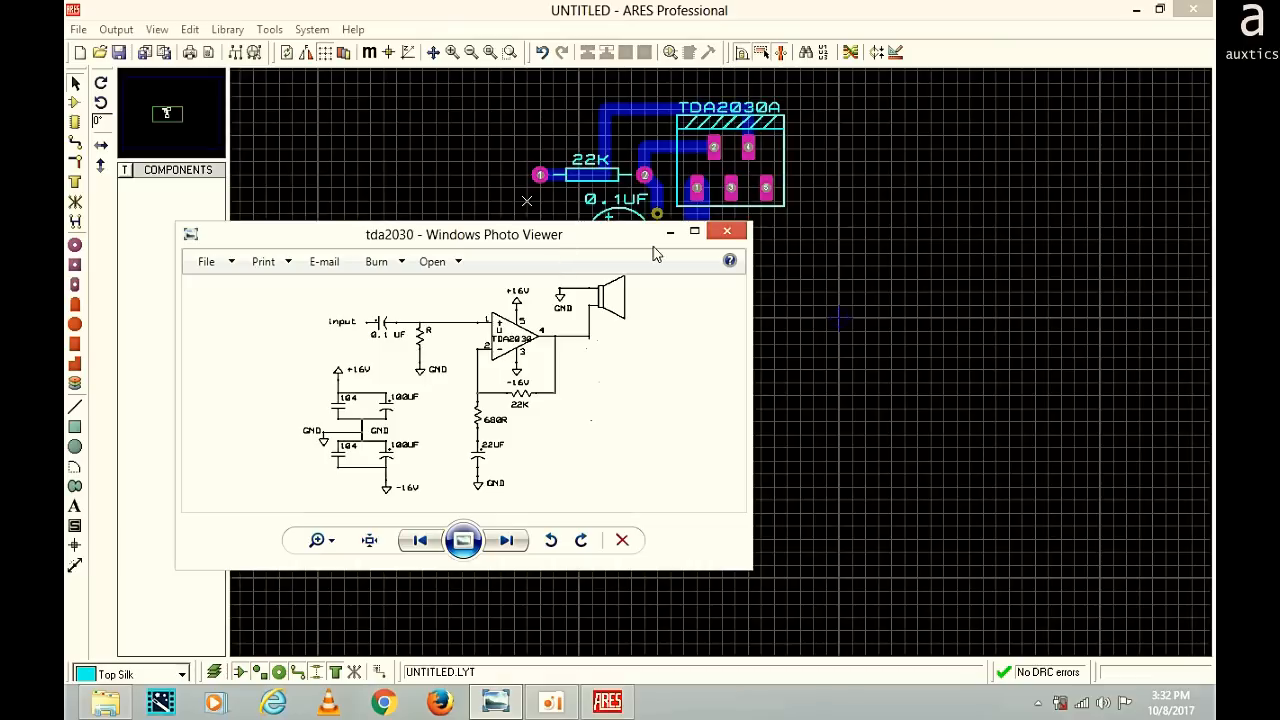
left_click_drag(620, 243, 640, 272)
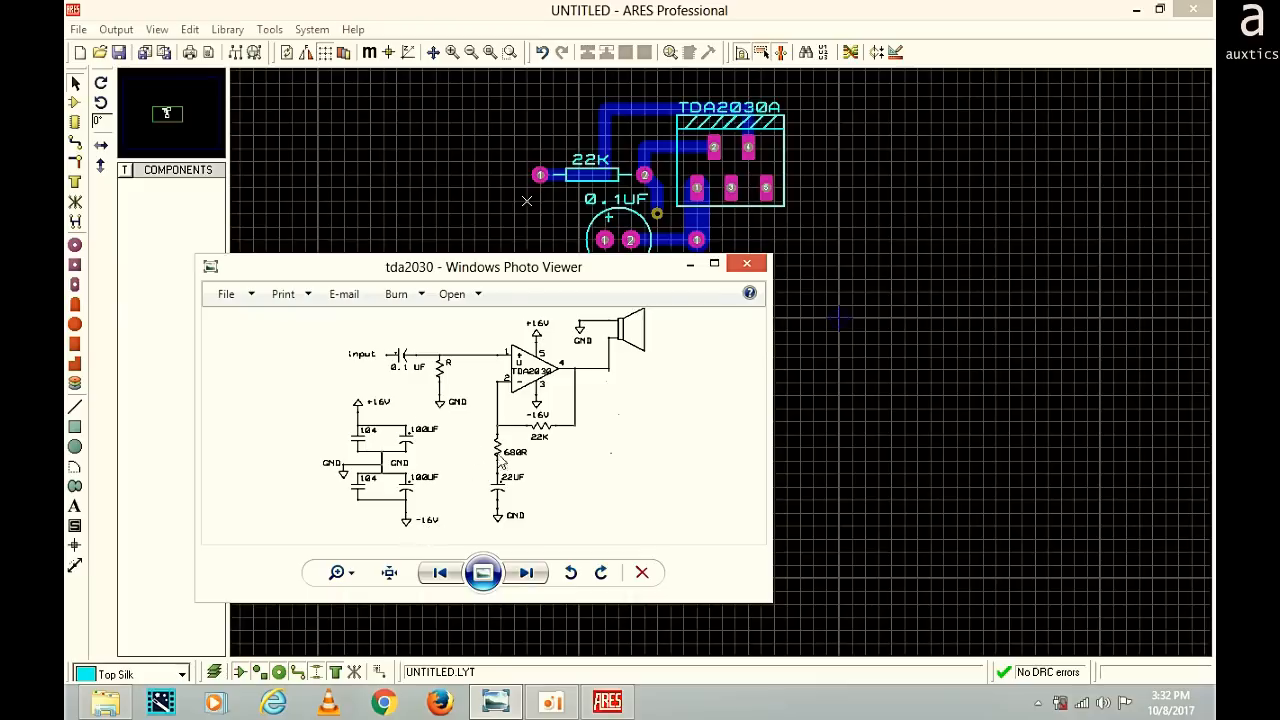
left_click(692, 266)
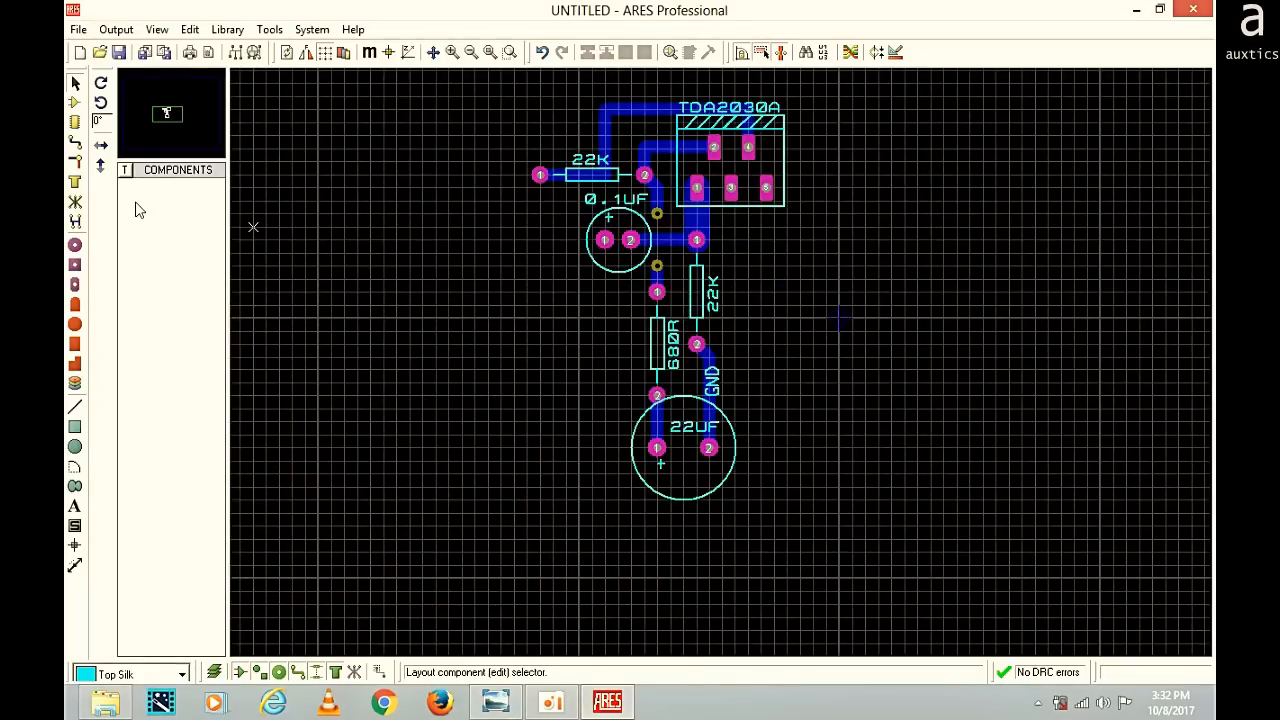
Place two CAP-RAD20 packages side by side to the right of the vertical 22K resistor, below the TDA2030A
left_click(74, 121)
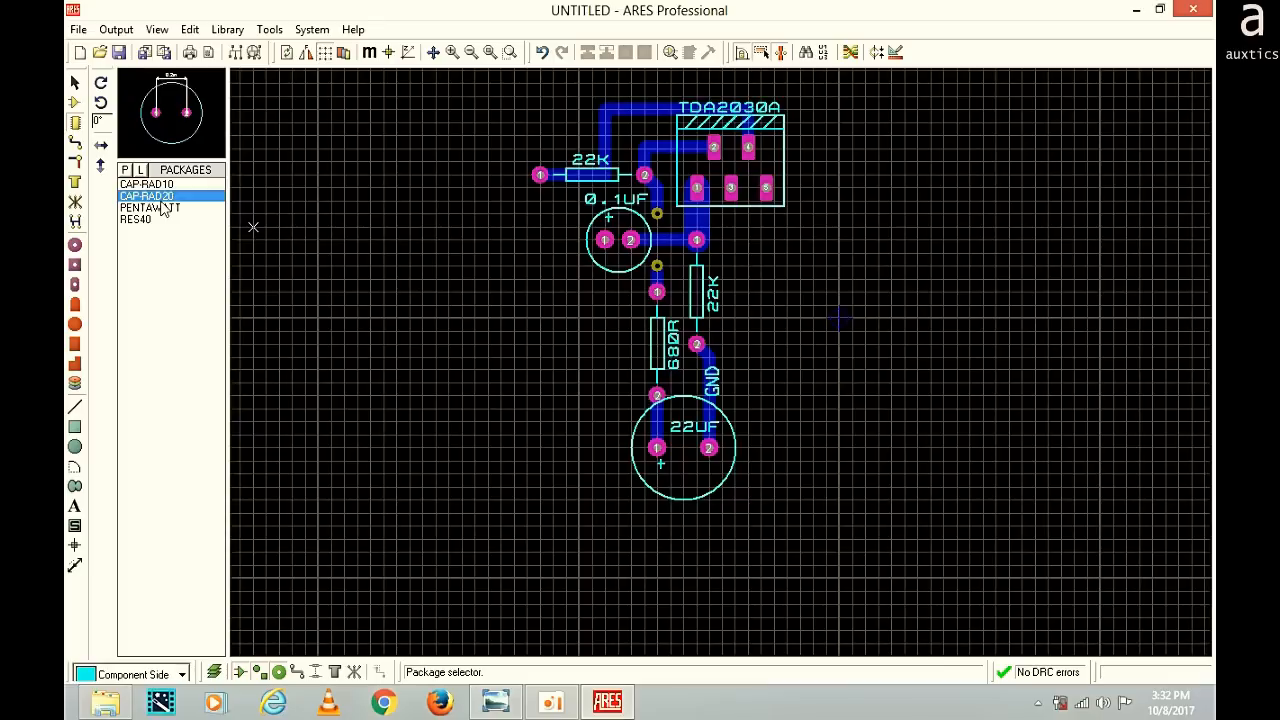
left_click(787, 292)
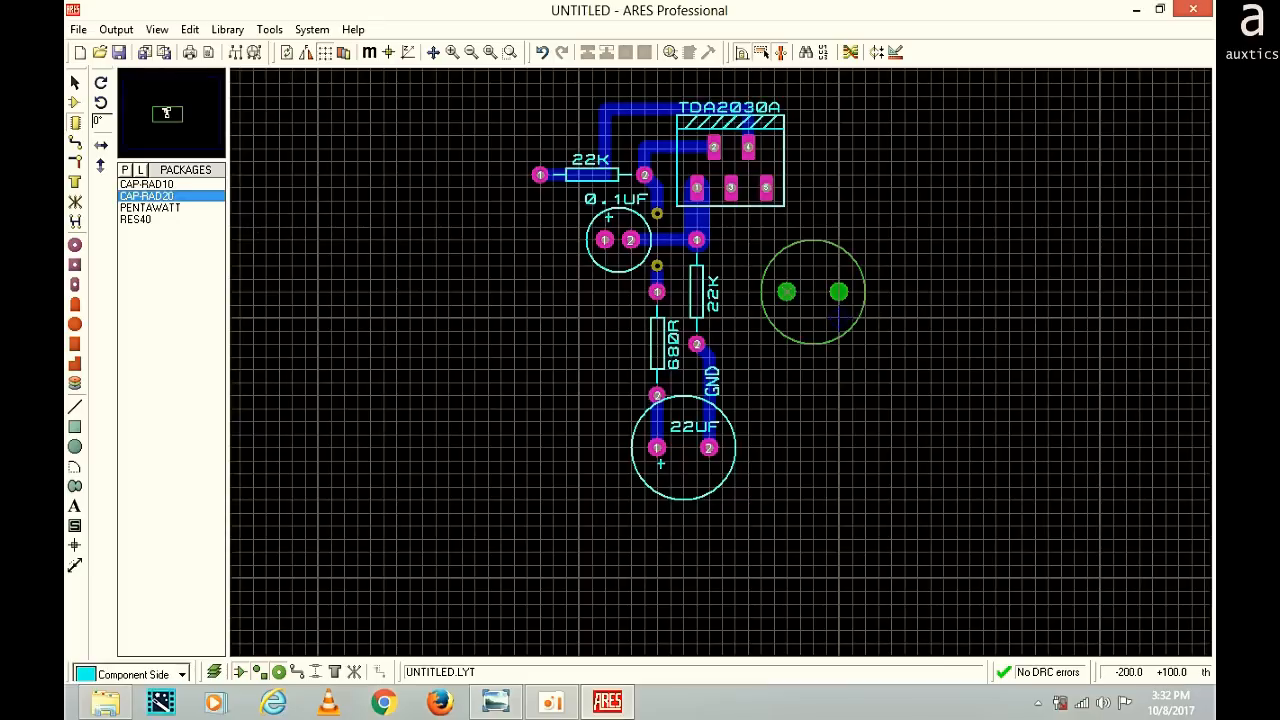
left_click(774, 331)
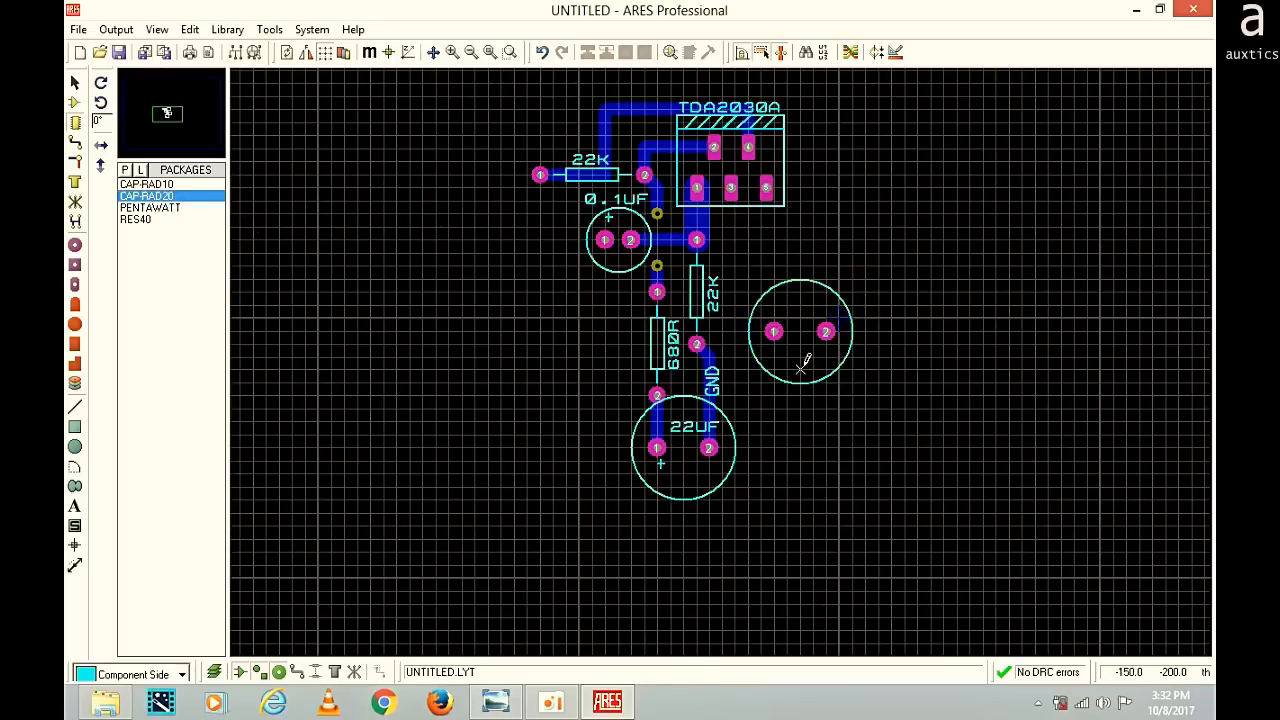
left_click(904, 342)
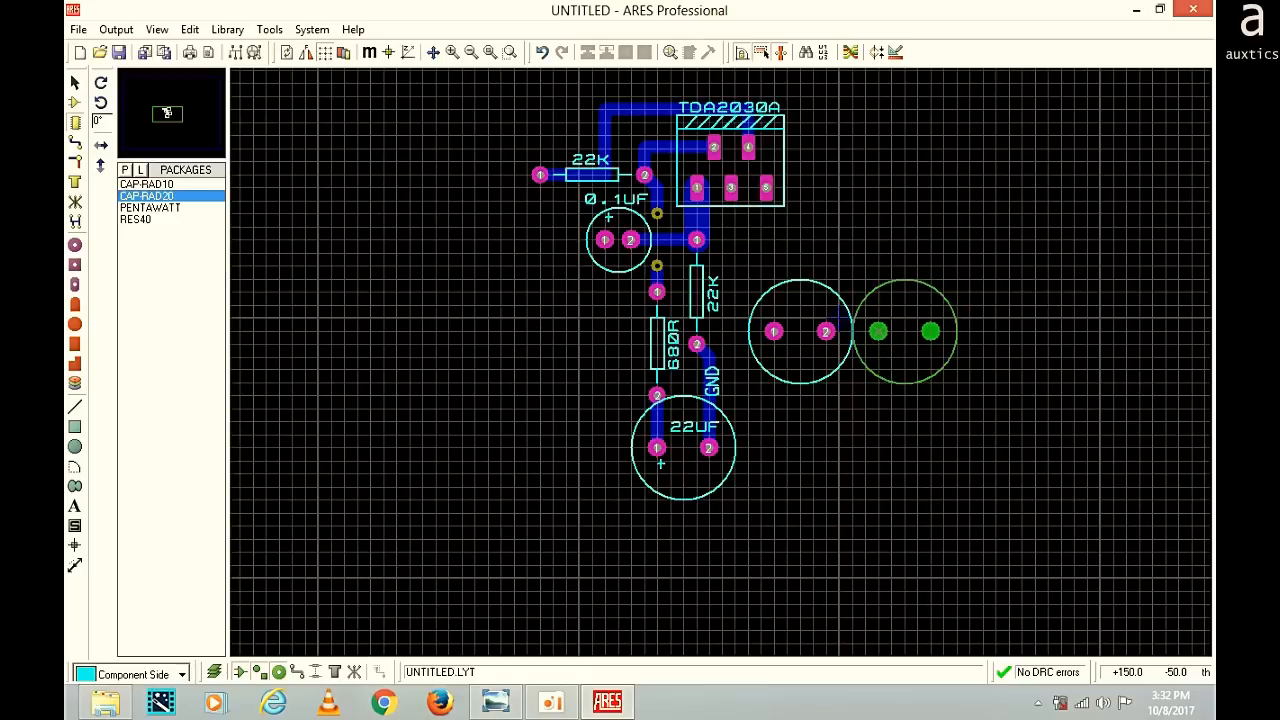
left_click(891, 331)
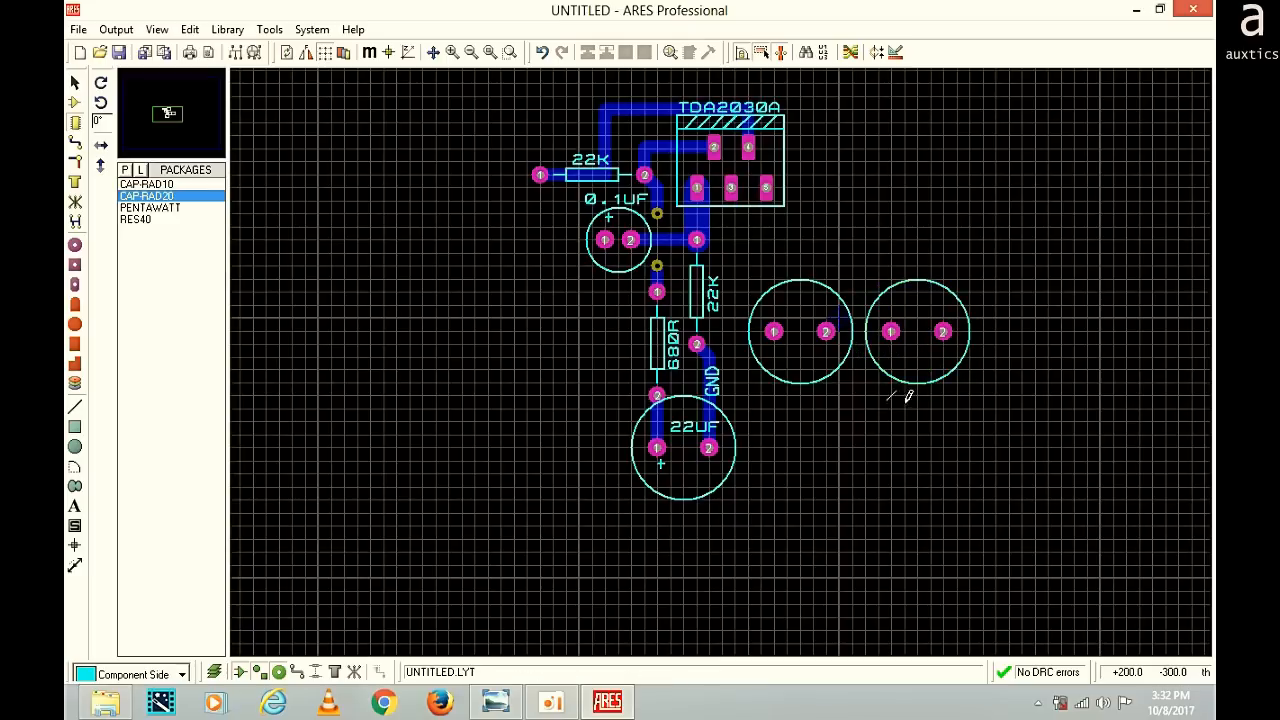
Set the part ID of both new CAP-RAD20 capacitors to 100UF
left_click(772, 303)
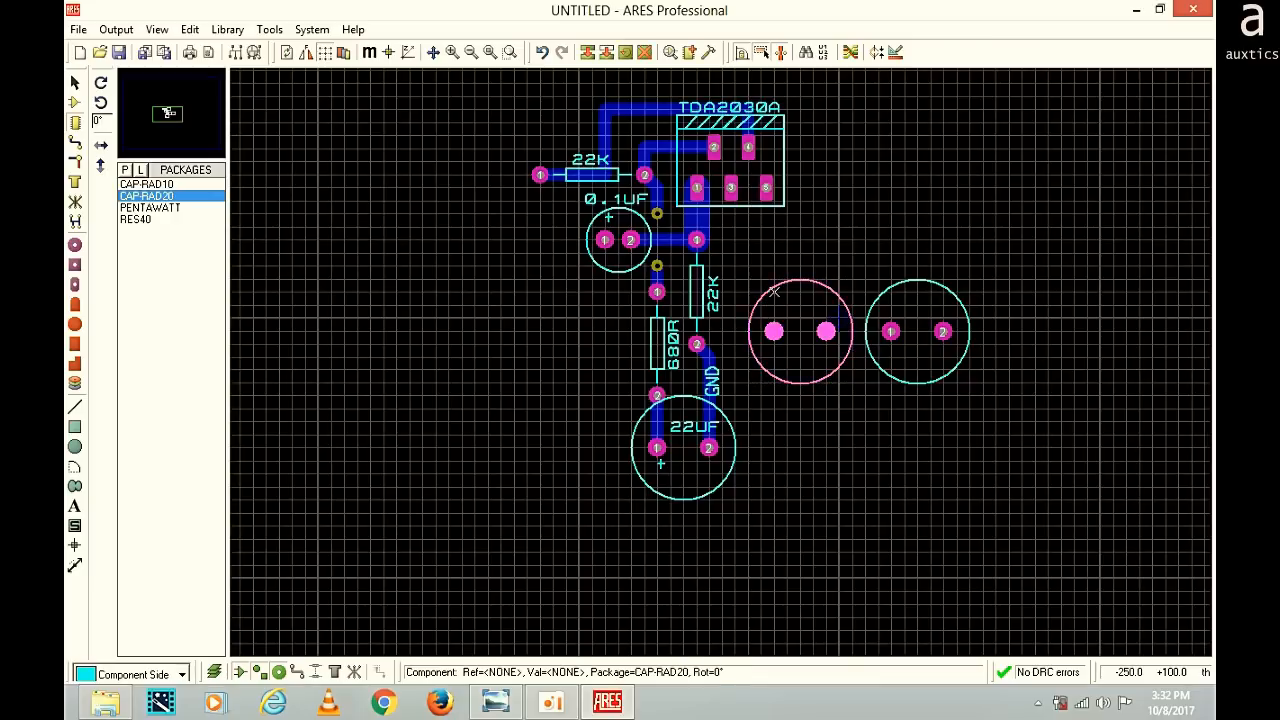
left_click(772, 303)
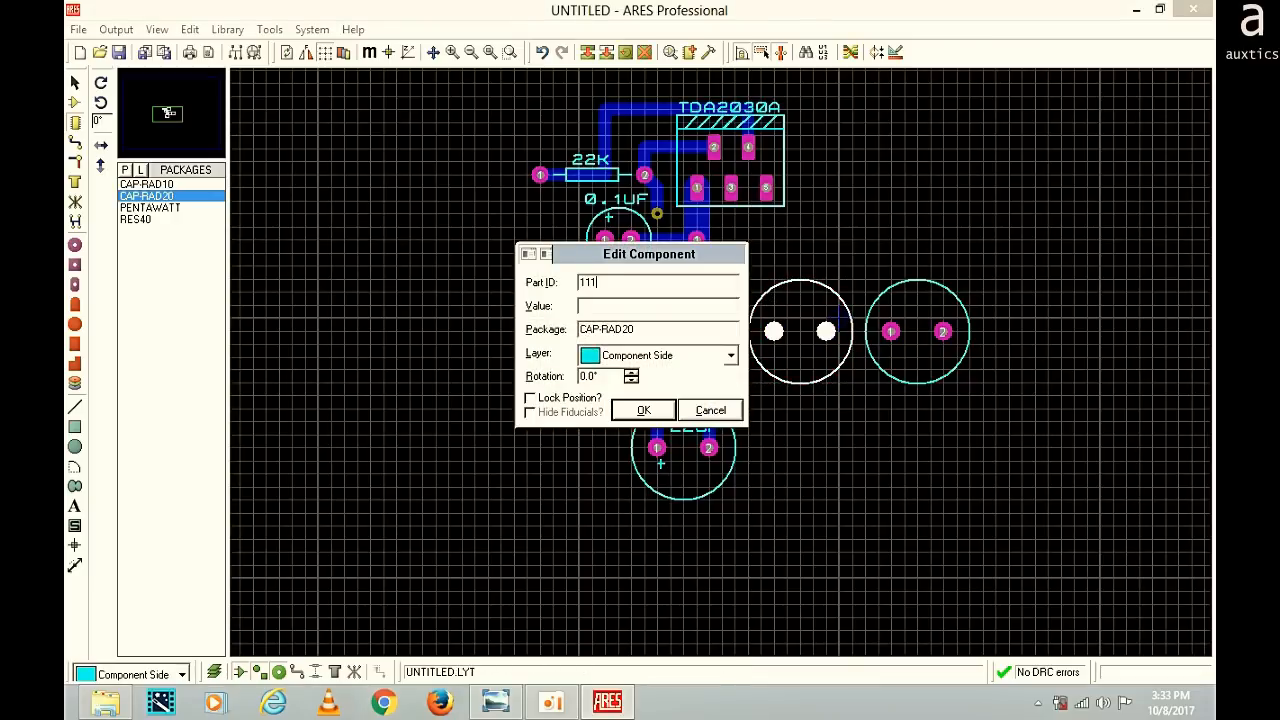
type("100UF")
key("Return")
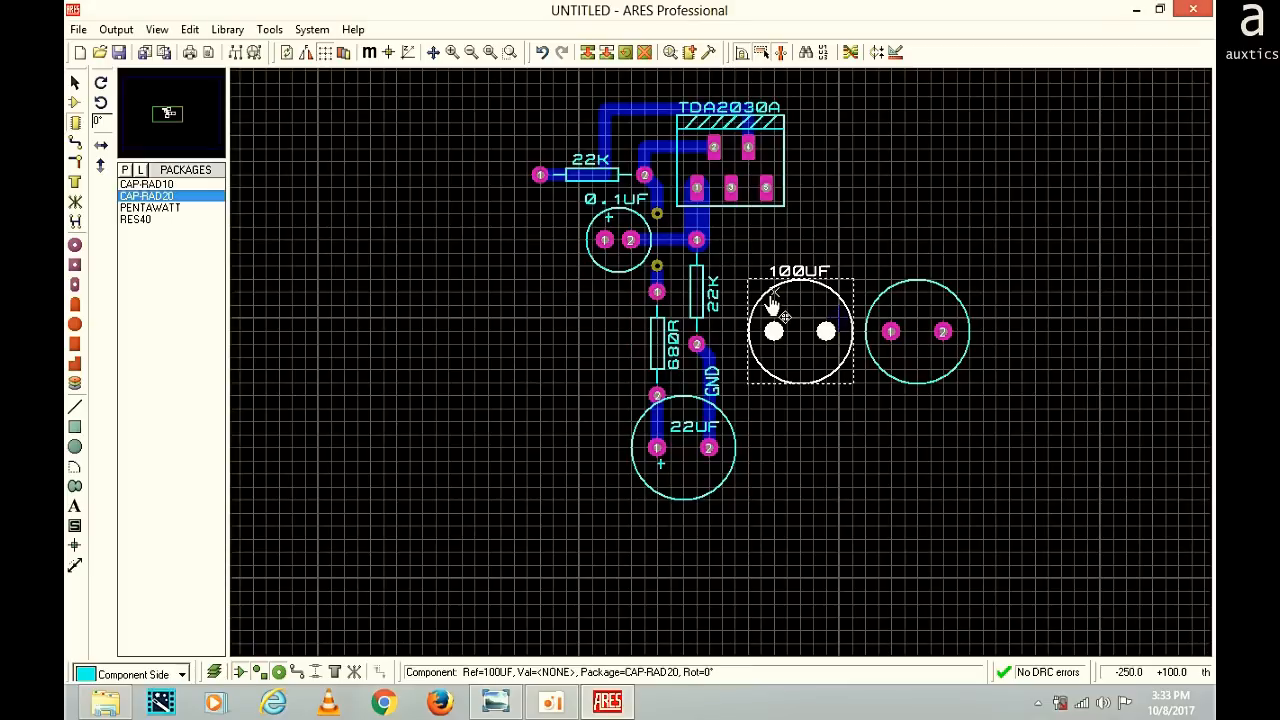
left_click(914, 292)
left_click(914, 292)
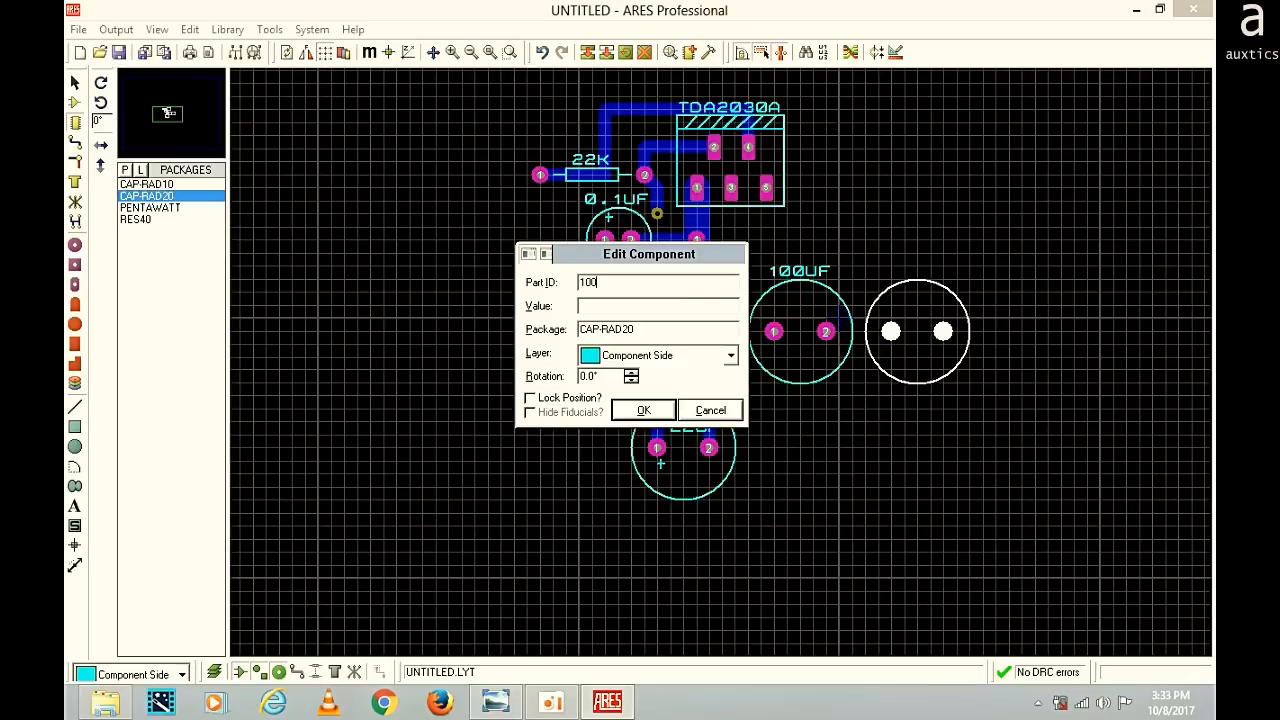
type("100UF")
key("Return")
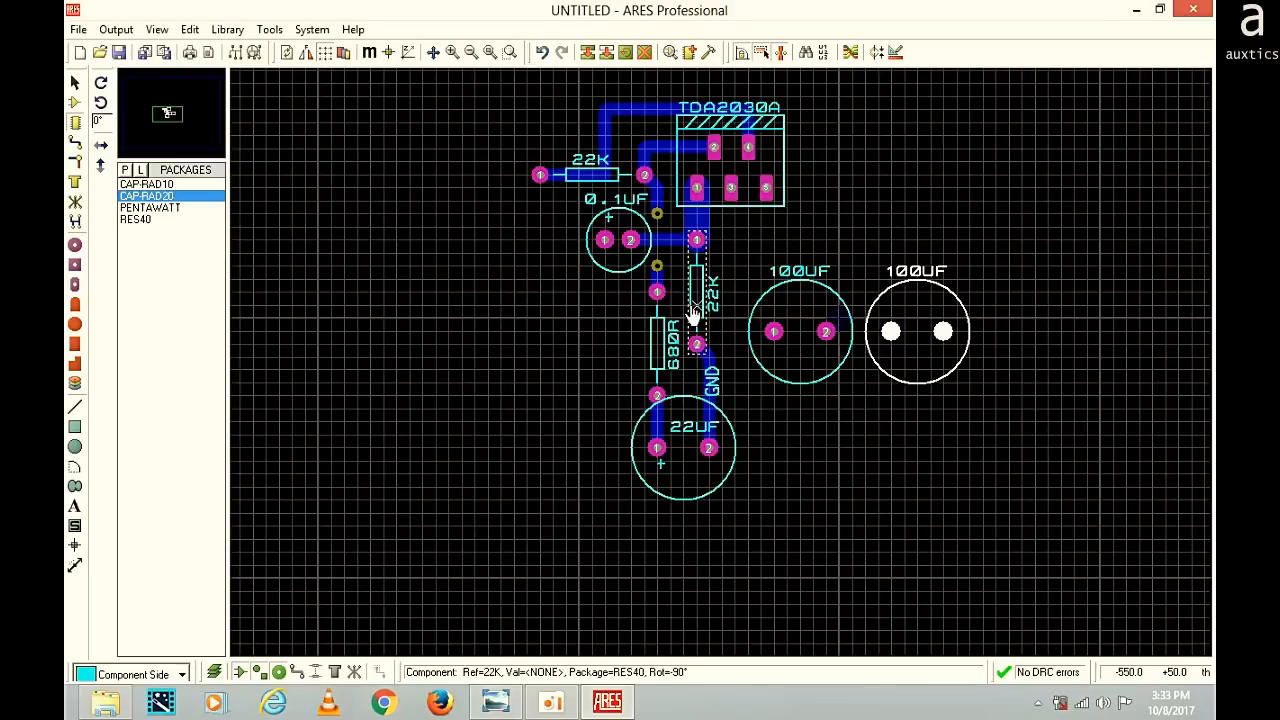
Check the supply connections in the tda2030 schematic and route a T50 bottom-copper trace from TDA2030A pin 3 to the left 100UF's pad 1
left_click(496, 702)
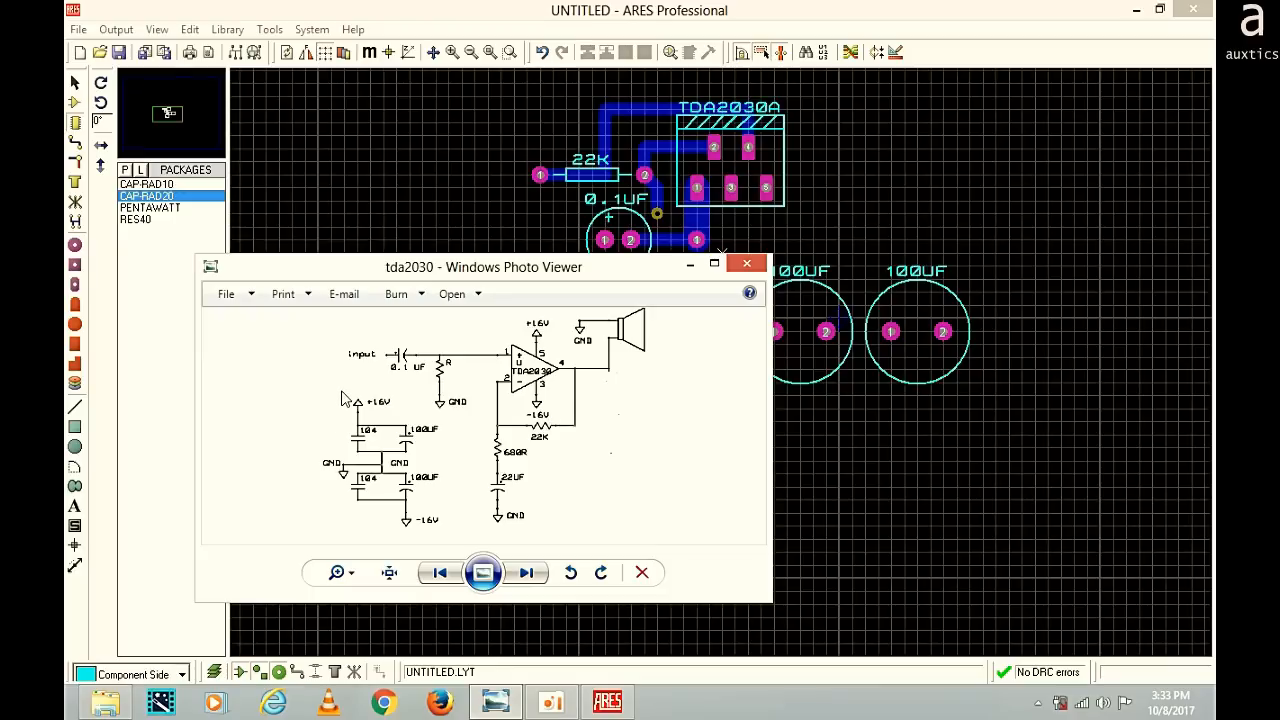
left_click(690, 265)
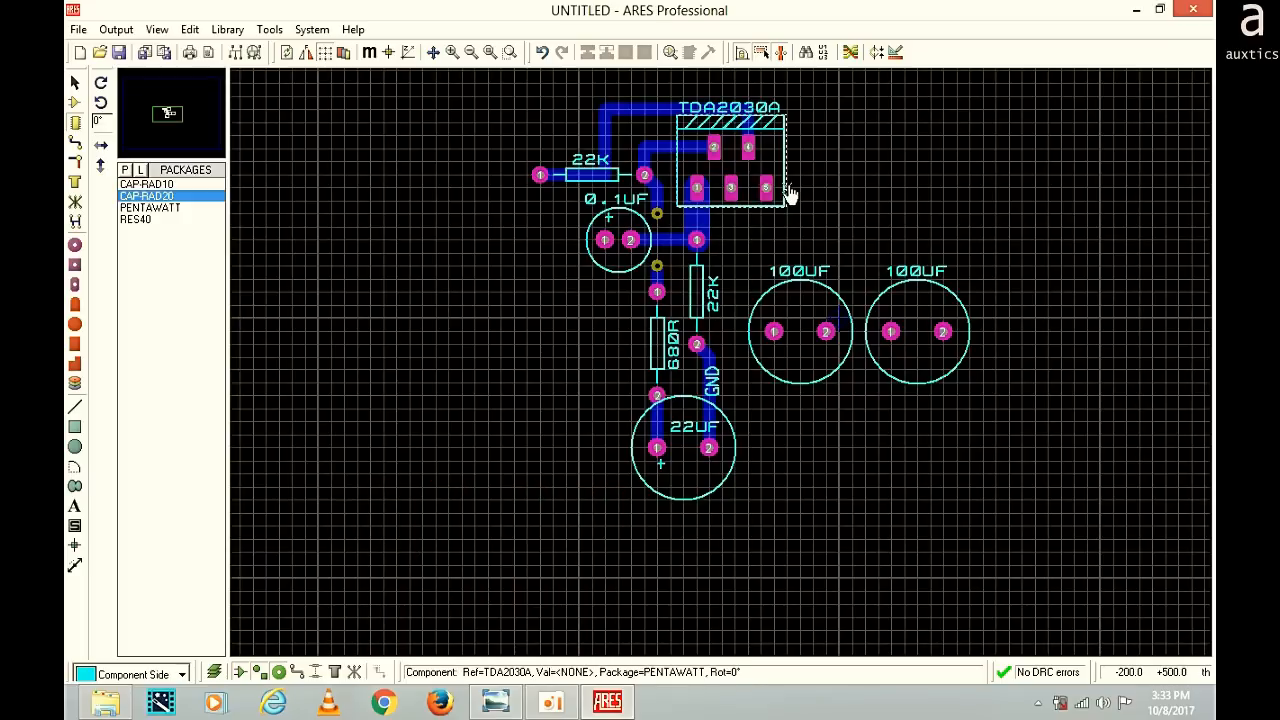
left_click(76, 145)
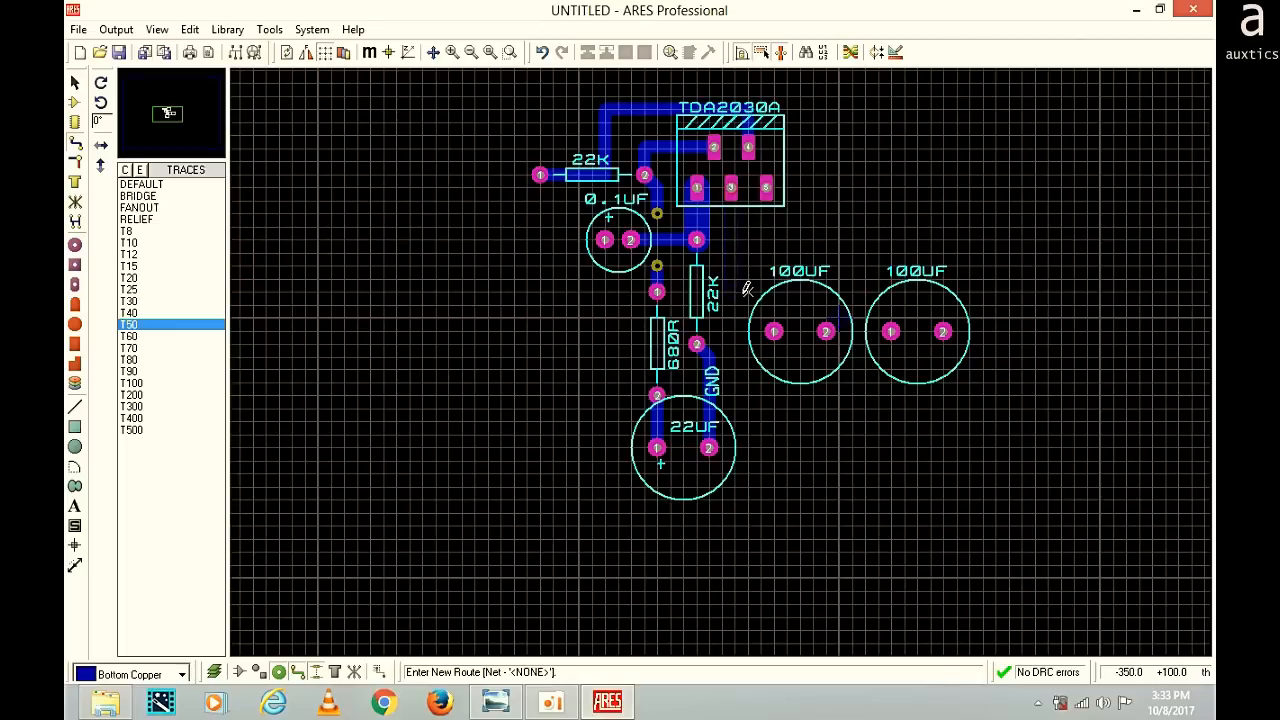
key("F6")
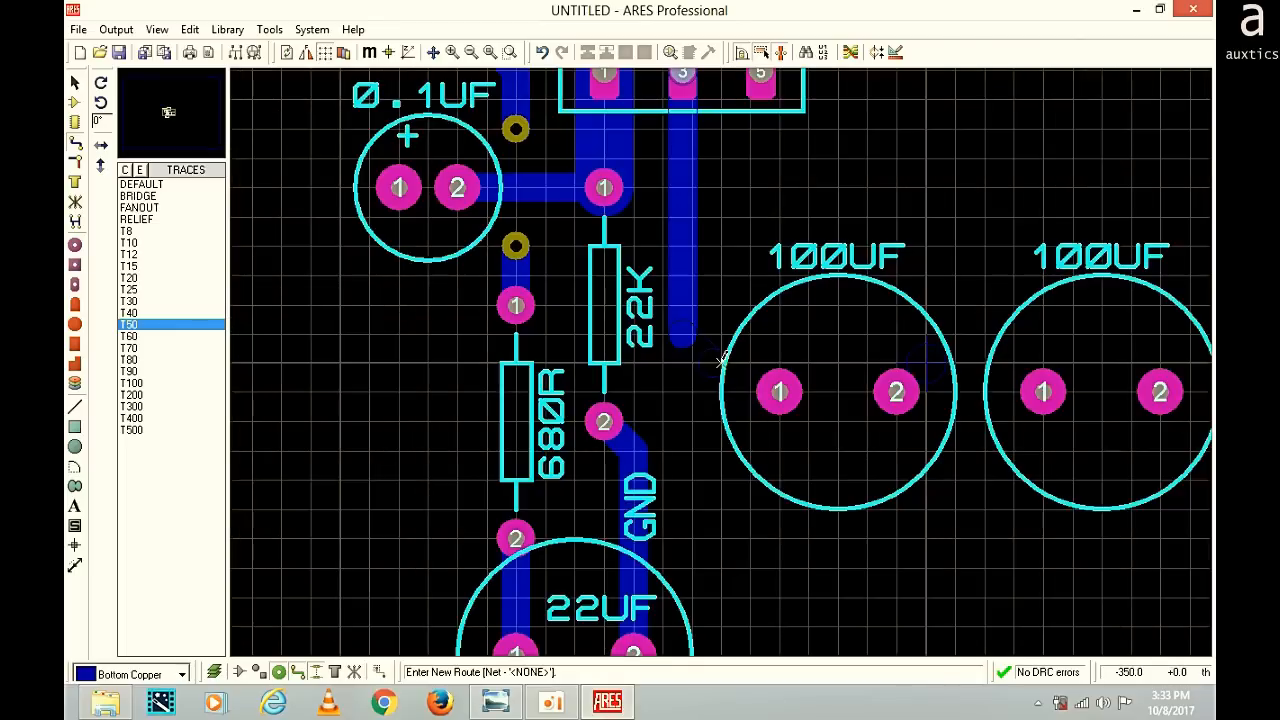
left_click(784, 395)
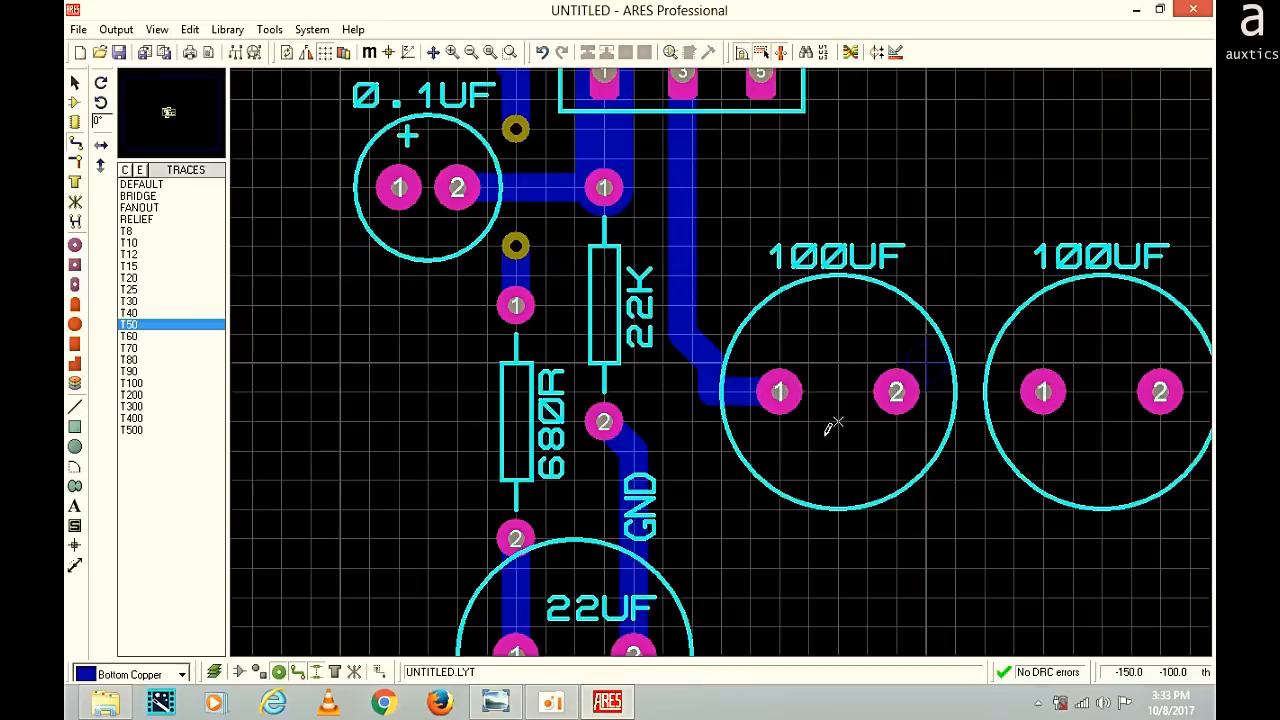
Add a "+" silkscreen text just below pad 2 of the left 100UF capacitor
mouse_move(497, 714)
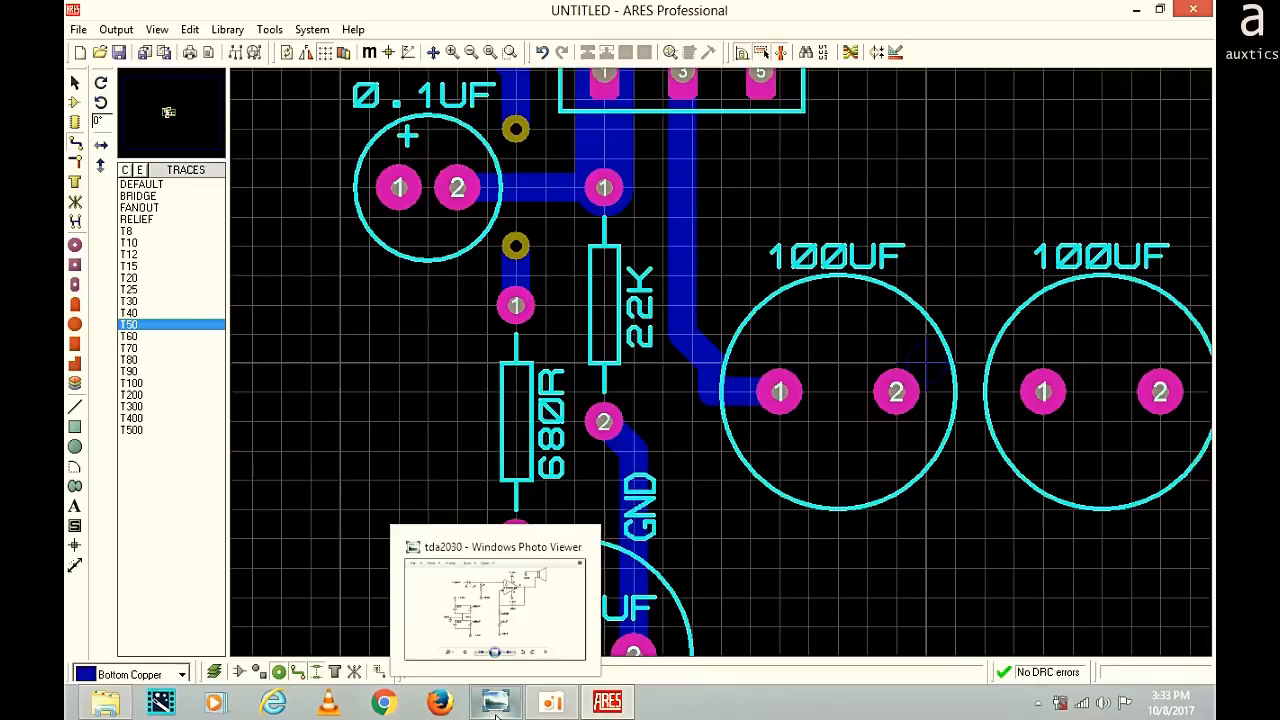
key("F7")
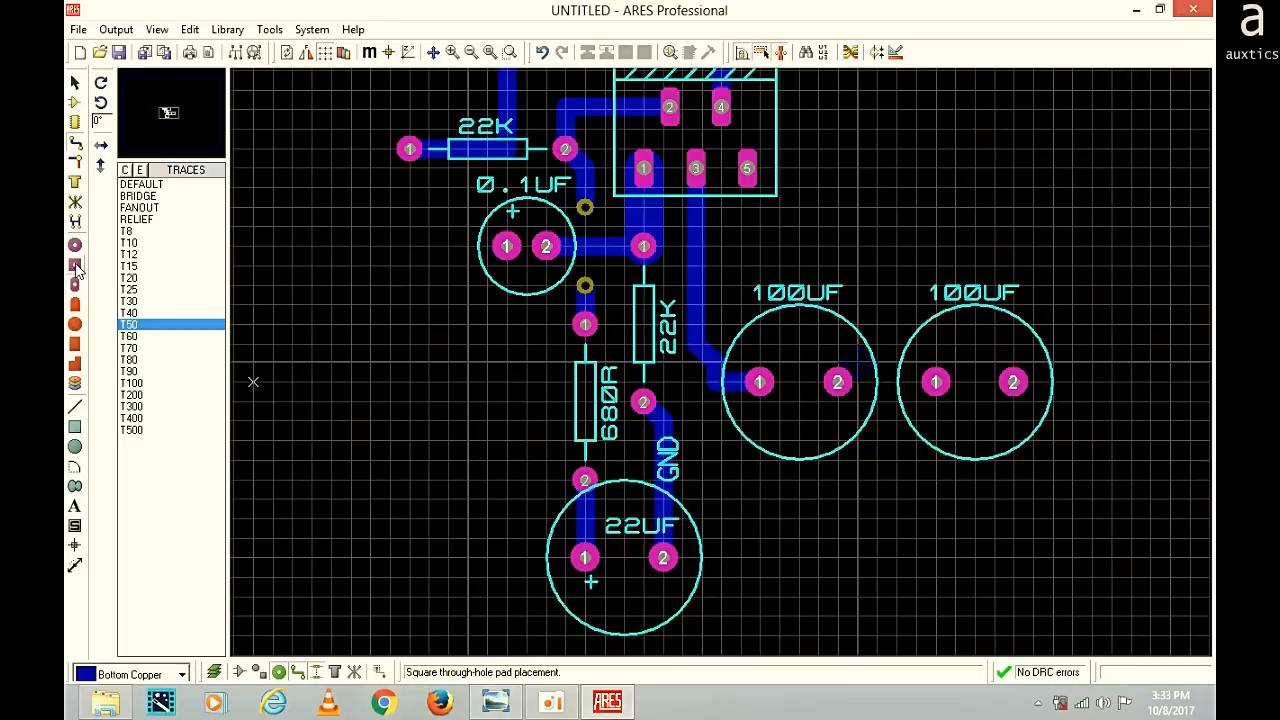
left_click(74, 506)
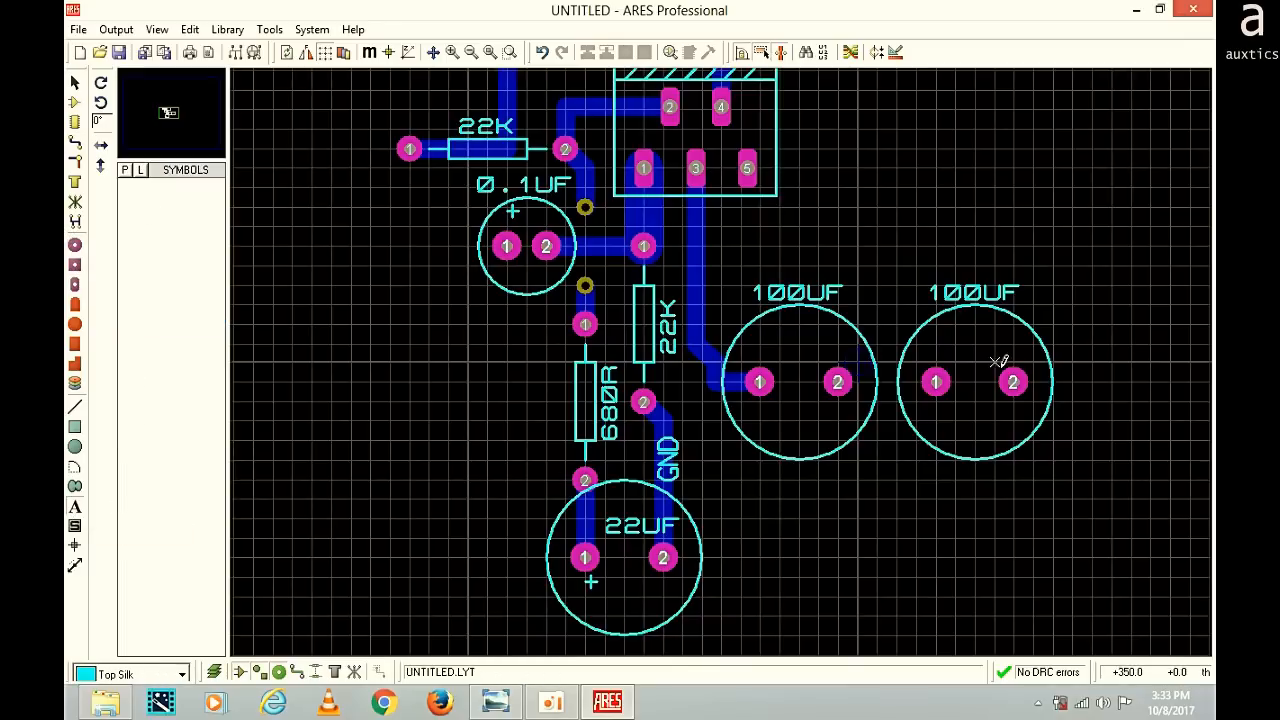
left_click(818, 420)
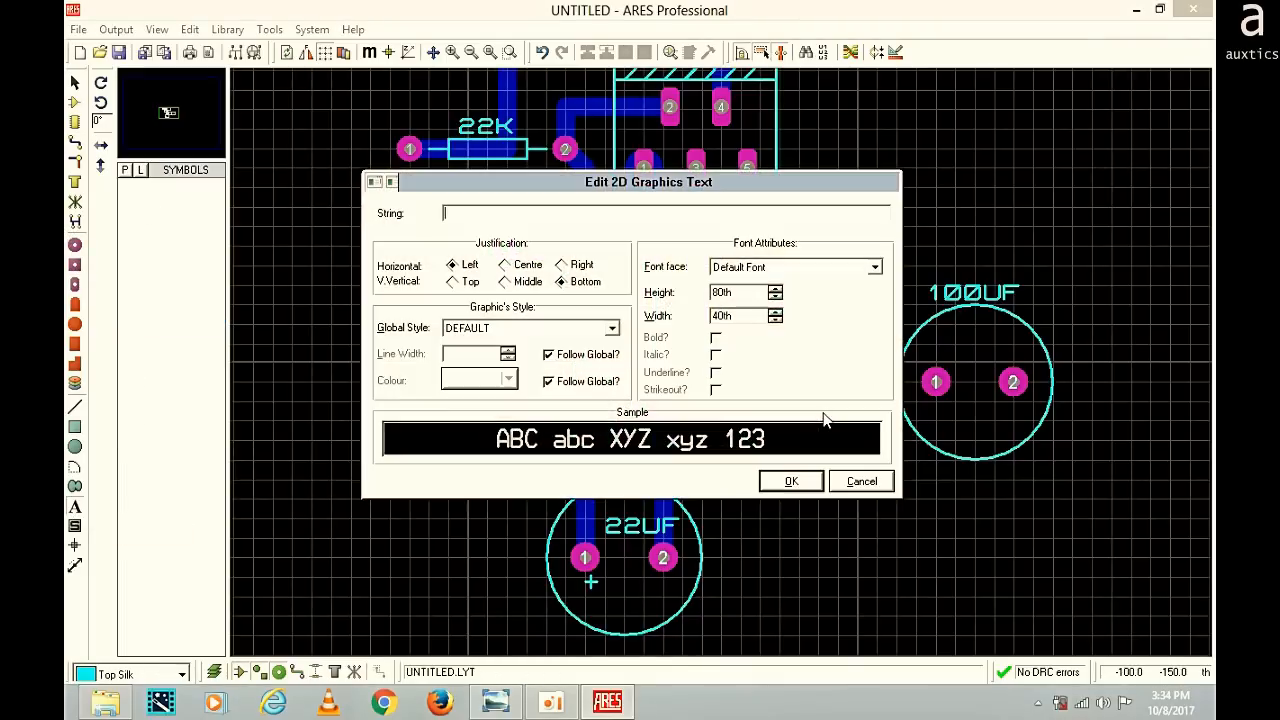
type("+")
left_click(791, 481)
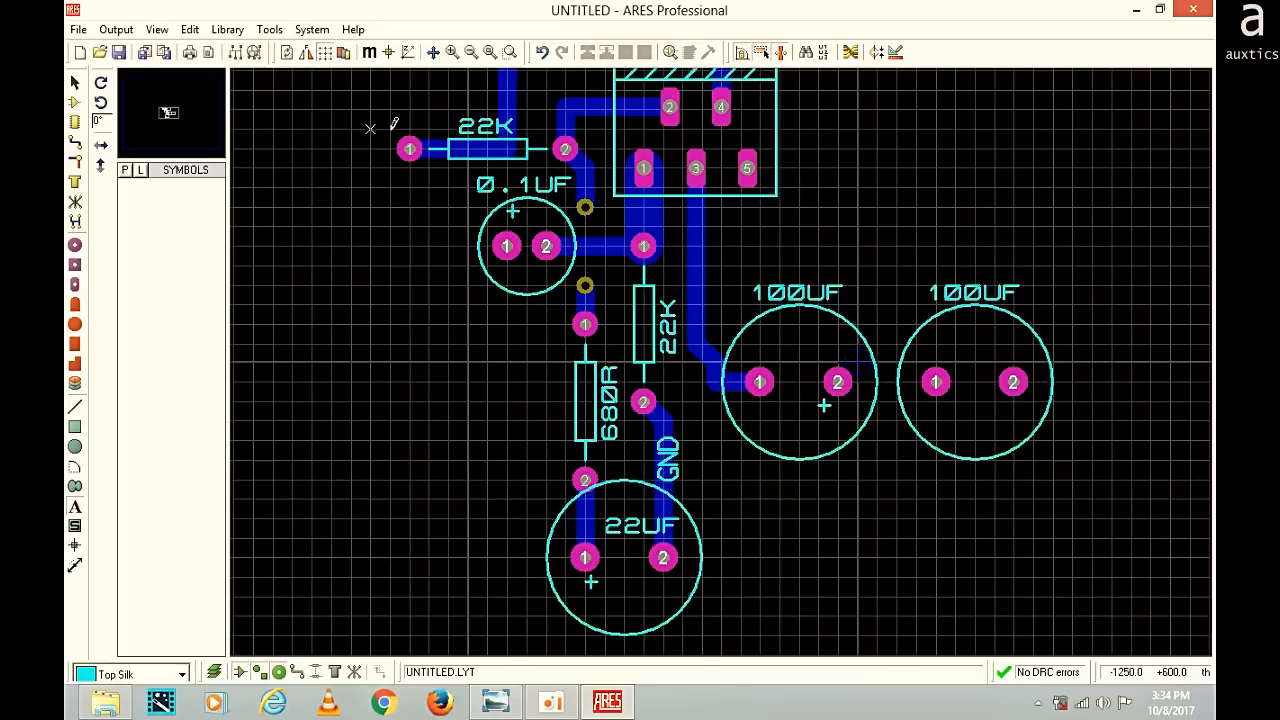
Add a "+" silkscreen text to the right 100UF capacitor and position it just below pad 2
left_click(75, 145)
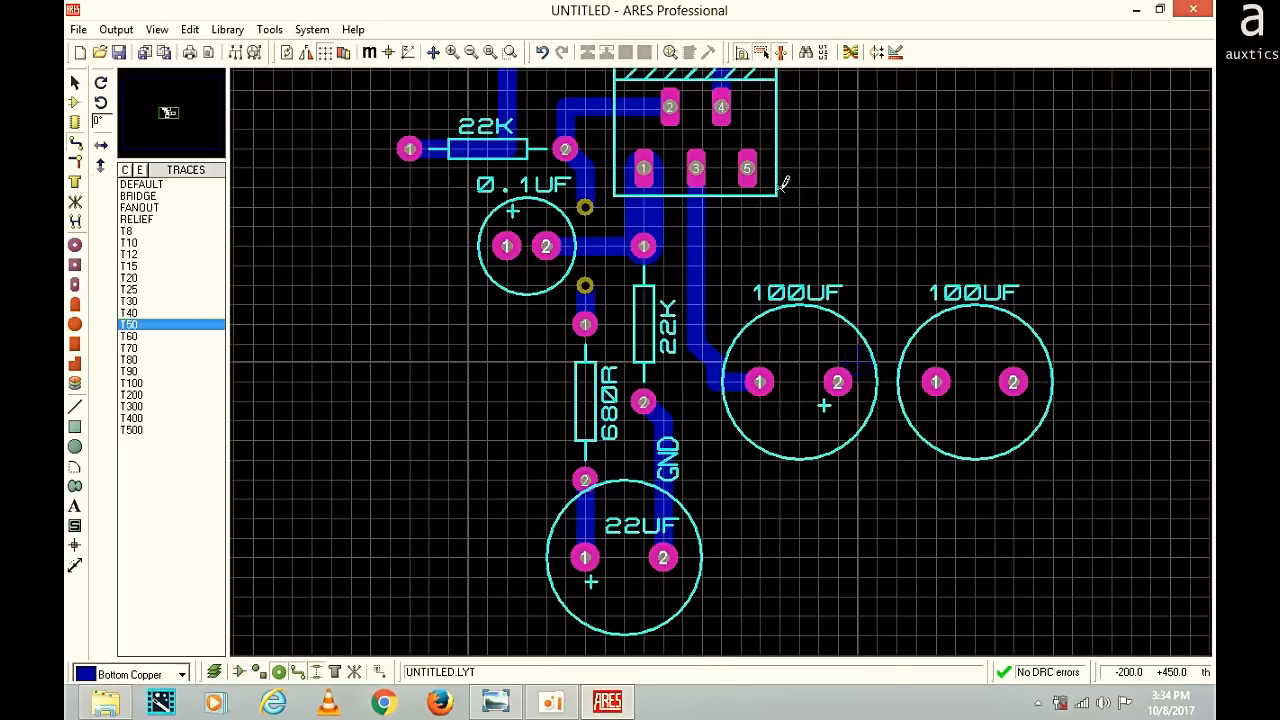
left_click(748, 168)
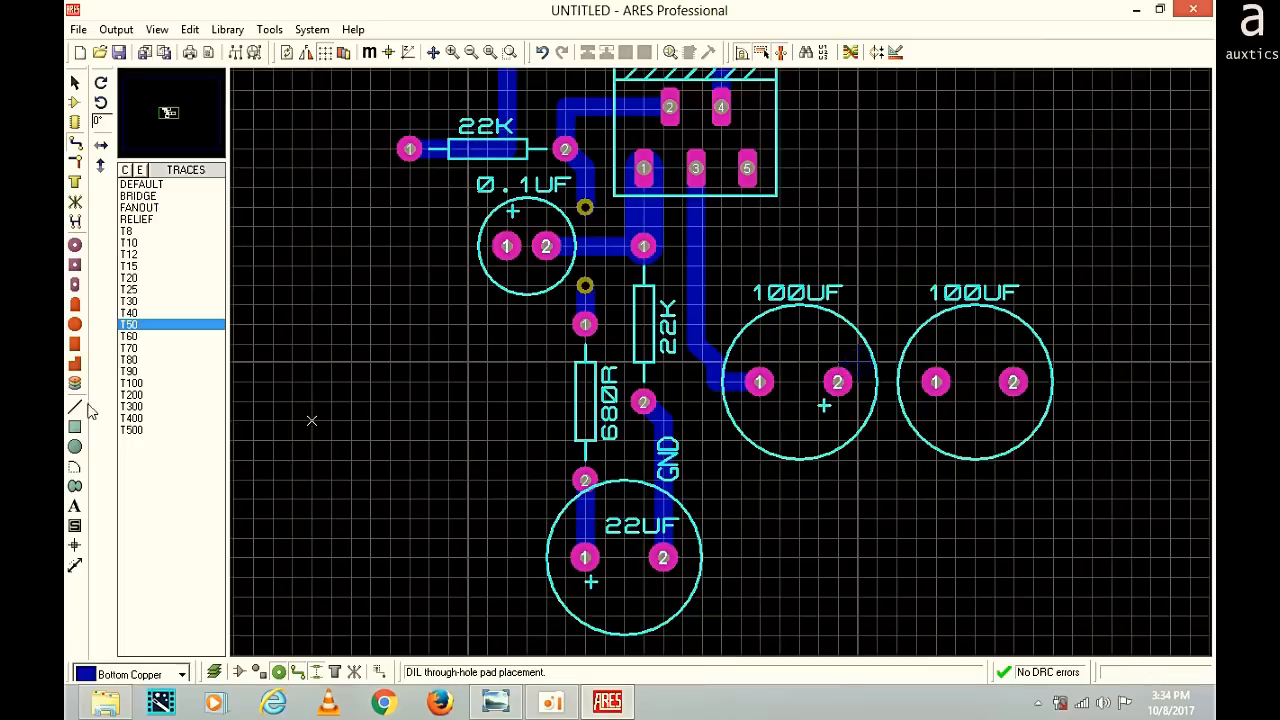
left_click(76, 524)
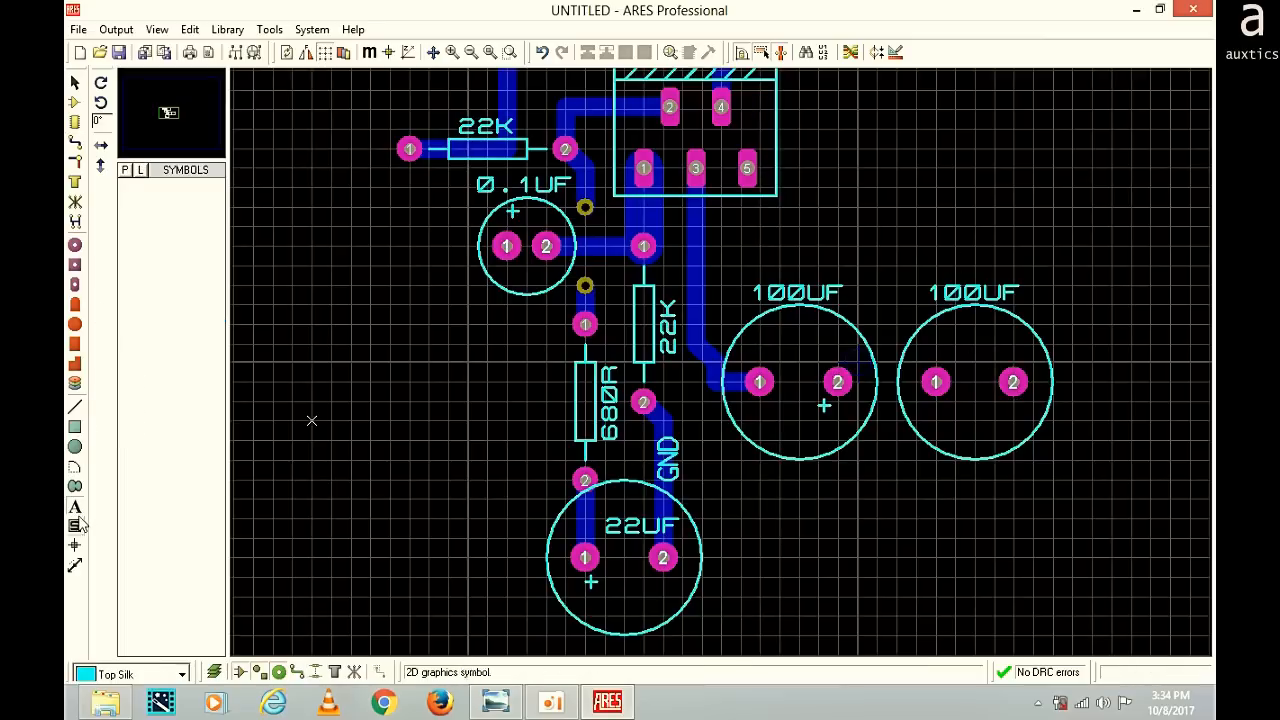
left_click(995, 418)
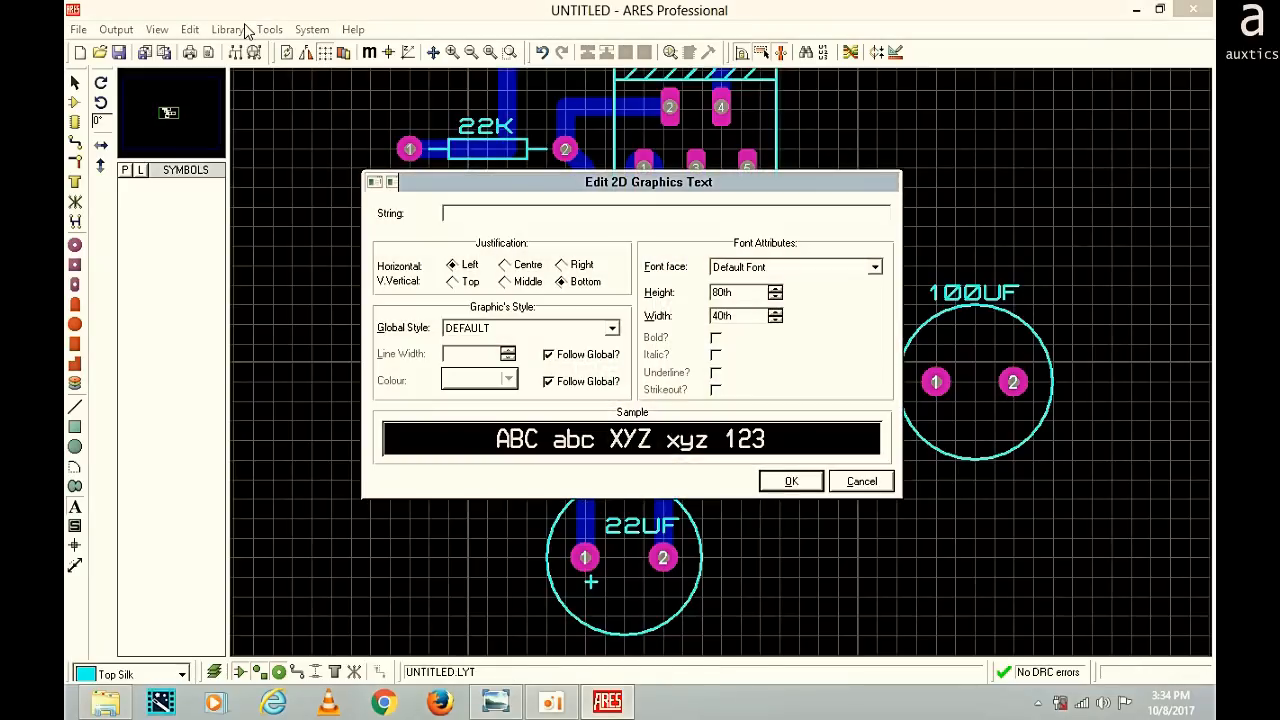
left_click(790, 482)
left_click(75, 82)
left_click(1001, 387)
left_click_drag(1001, 387, 1000, 405)
left_click(900, 238)
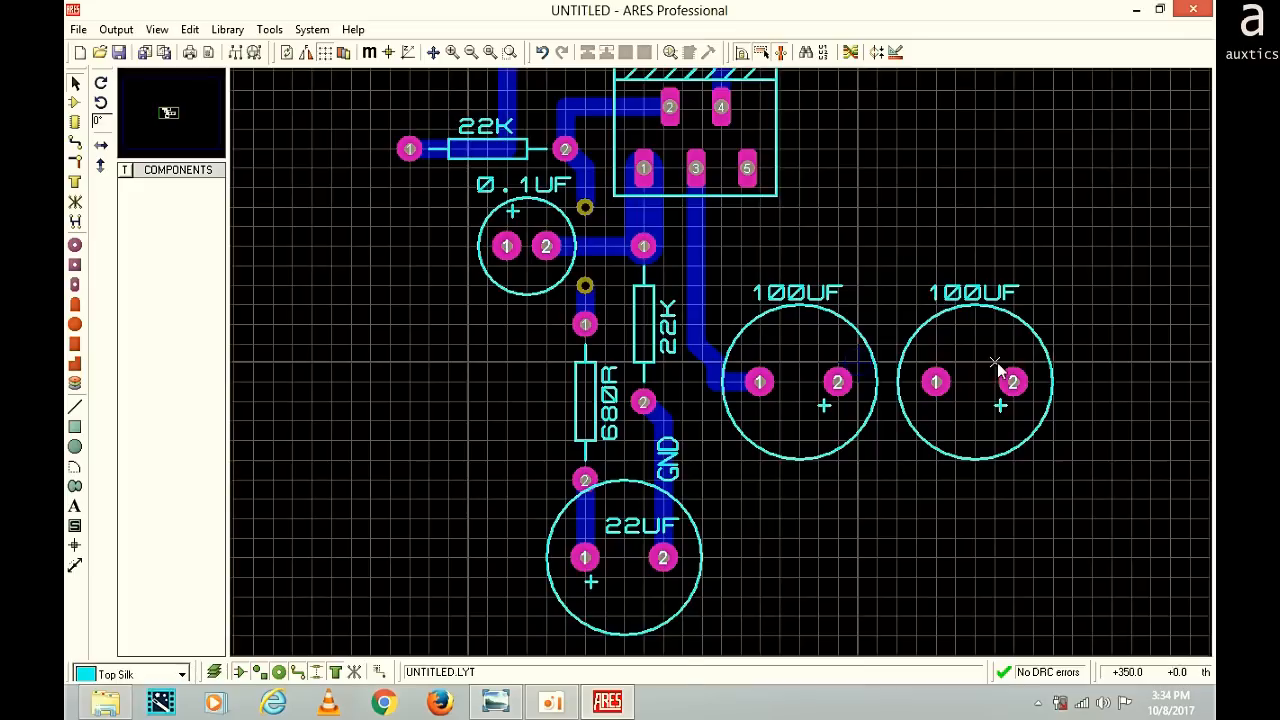
Route a T50 bottom-copper trace from TDA2030A pin 5 to the right 100UF's pad 2, and check the remaining capacitor connections in the tda2030 schematic
left_click(75, 142)
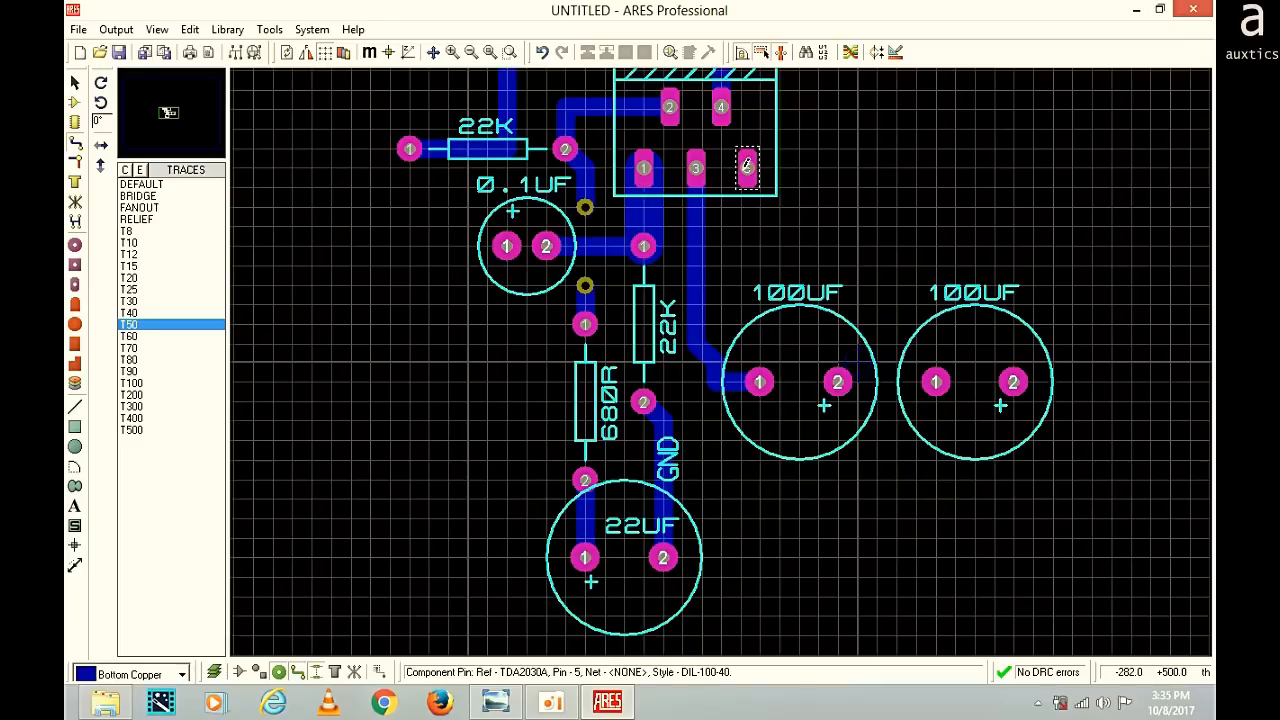
left_click(748, 166)
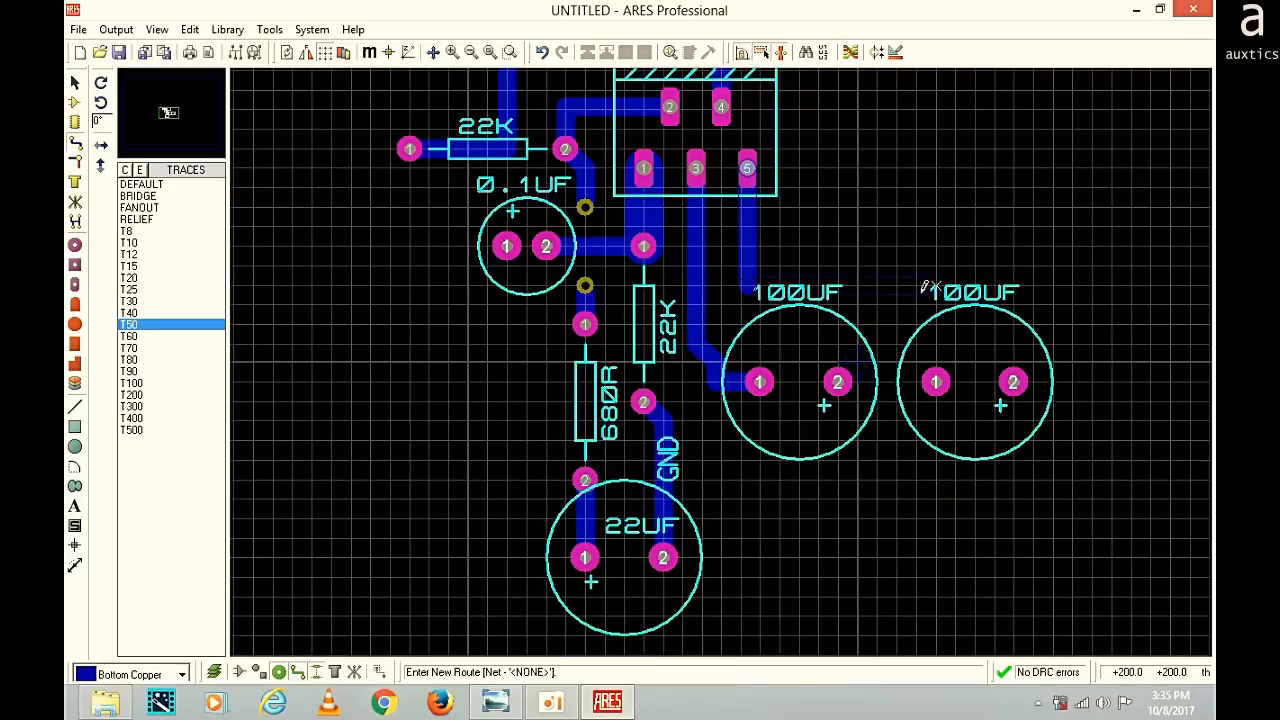
left_click(972, 289)
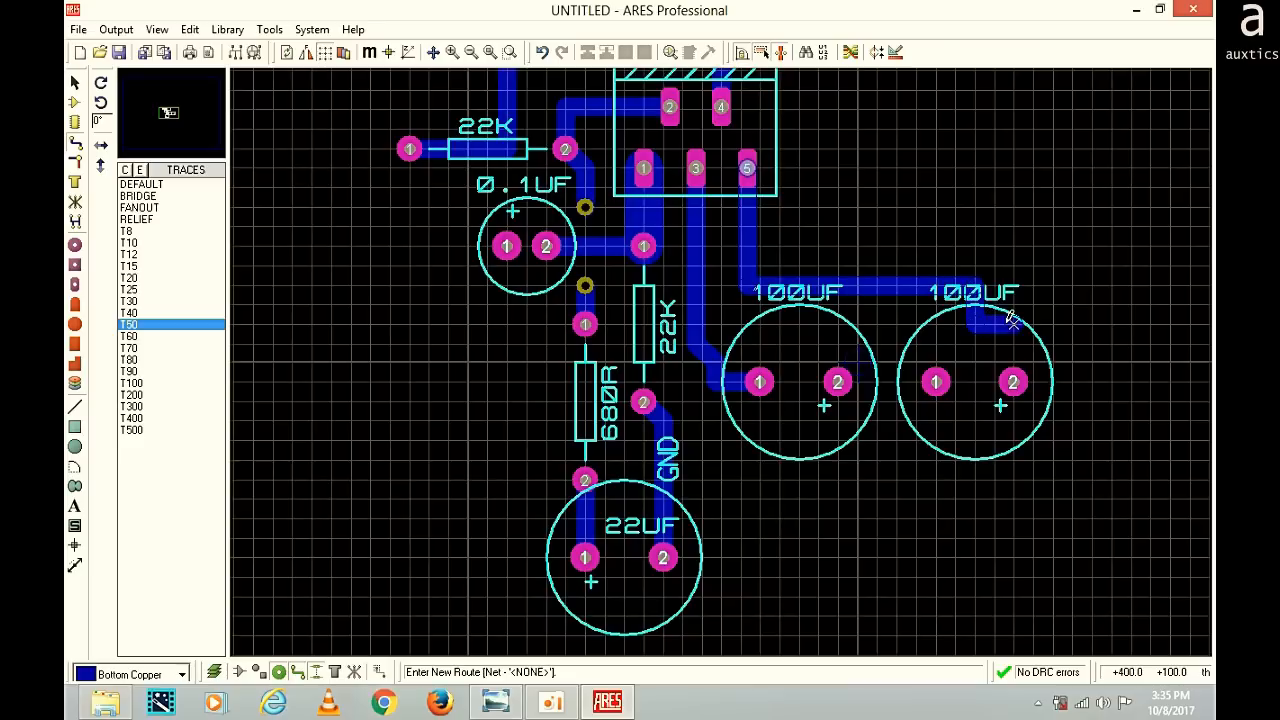
left_click(1013, 380)
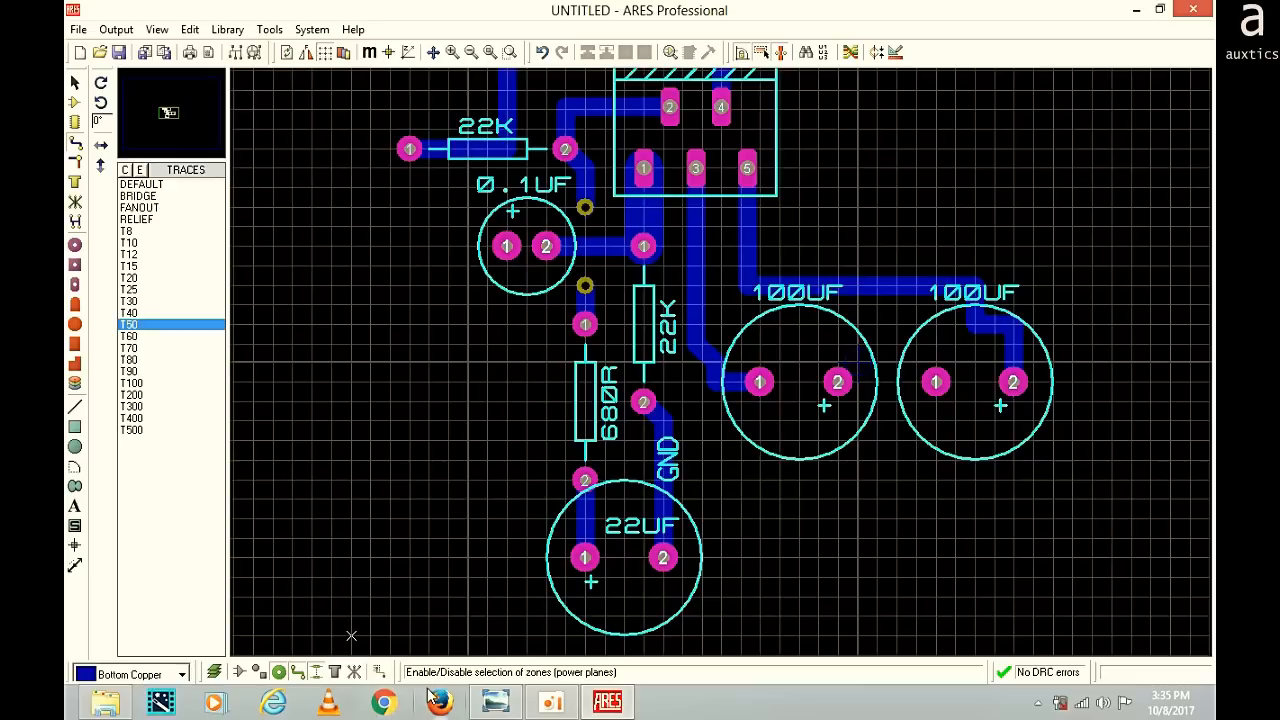
left_click(497, 708)
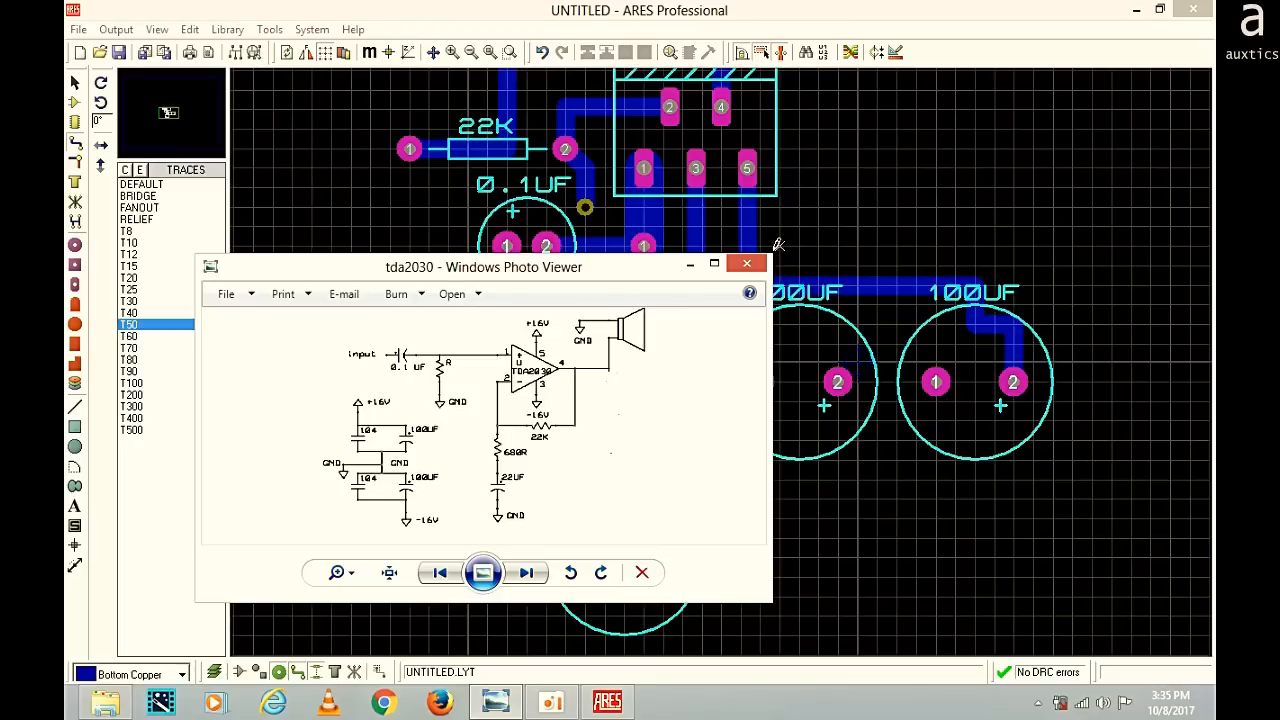
left_click(689, 264)
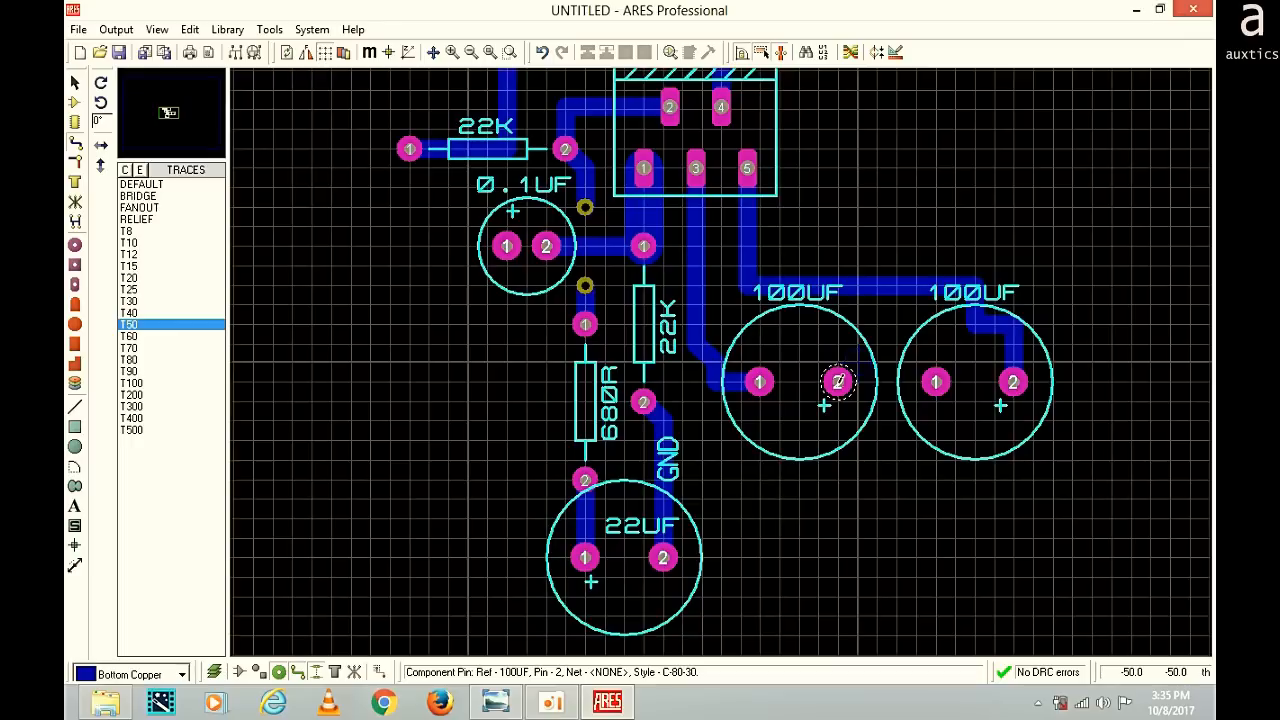
Route T50 bottom-copper traces from the left 100UF's pad 2 to the right 100UF's pad 1, and from the GND trace to that link
left_click(838, 382)
left_click(935, 382)
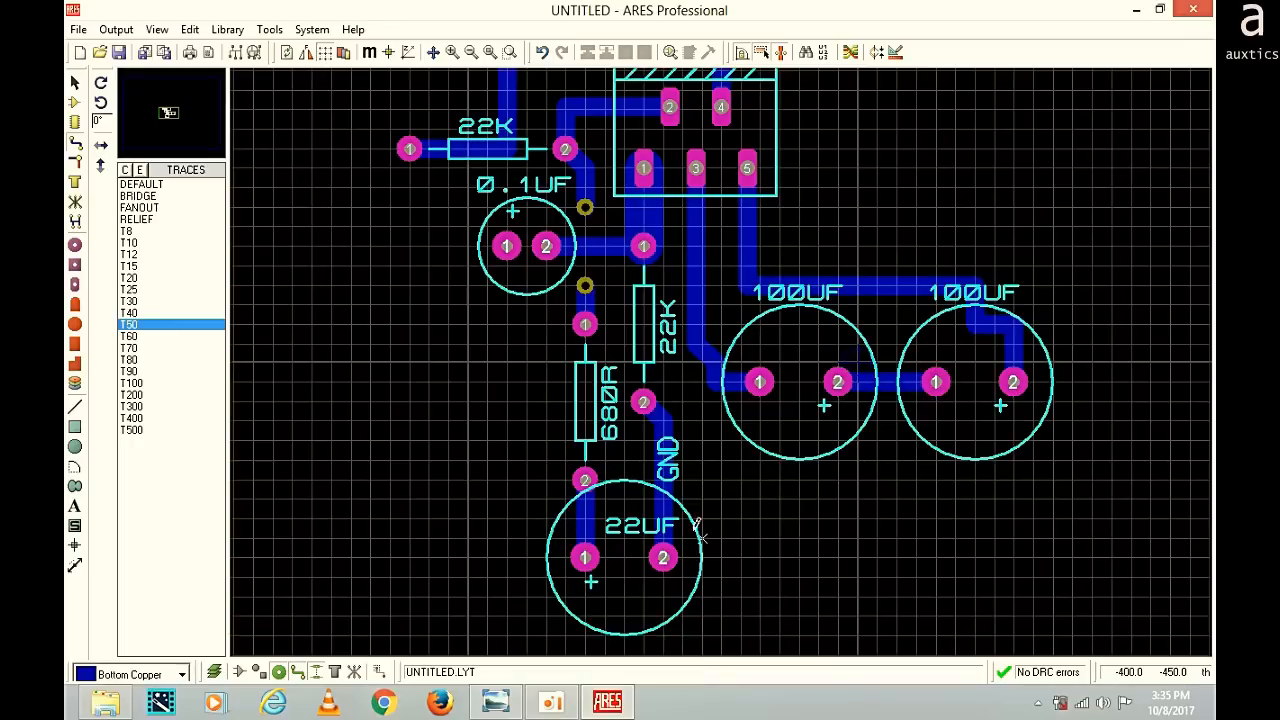
left_click(668, 461)
left_click(881, 458)
left_click(880, 383)
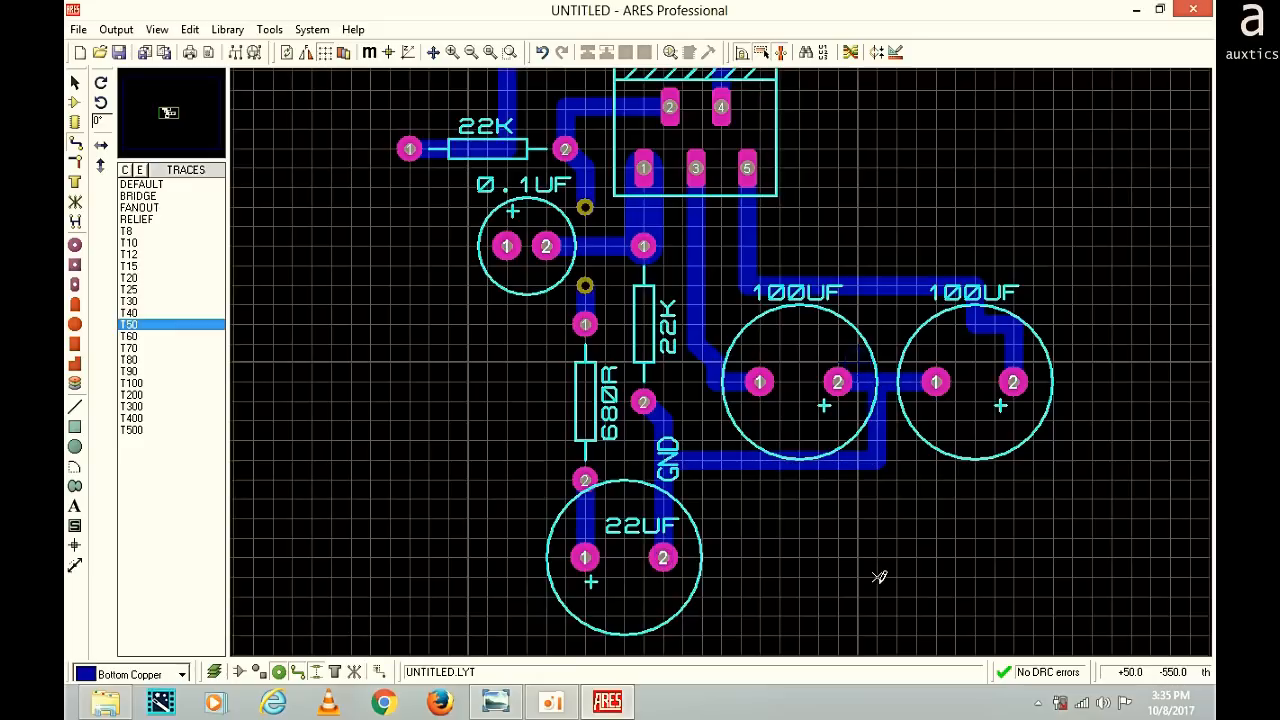
Check the remaining TDA2030 connections, including output pin 4 and the speaker's GND, in the tda2030 schematic
mouse_move(496, 700)
left_click(459, 527)
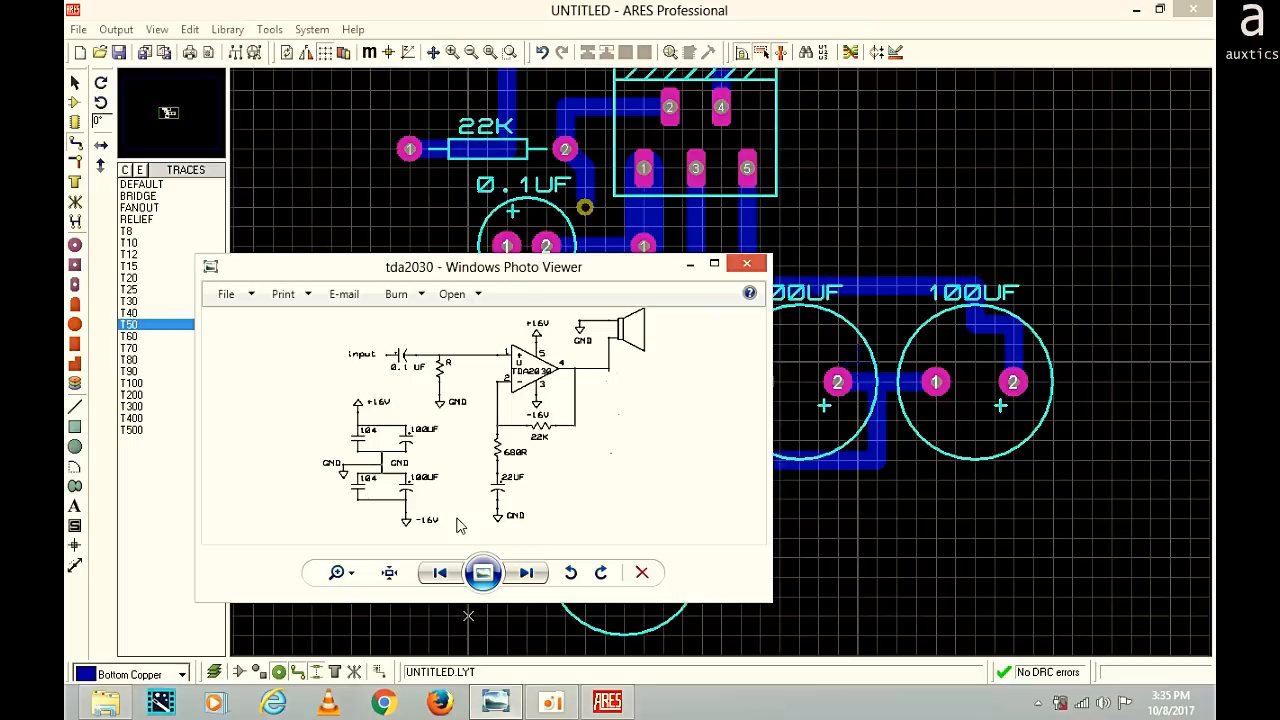
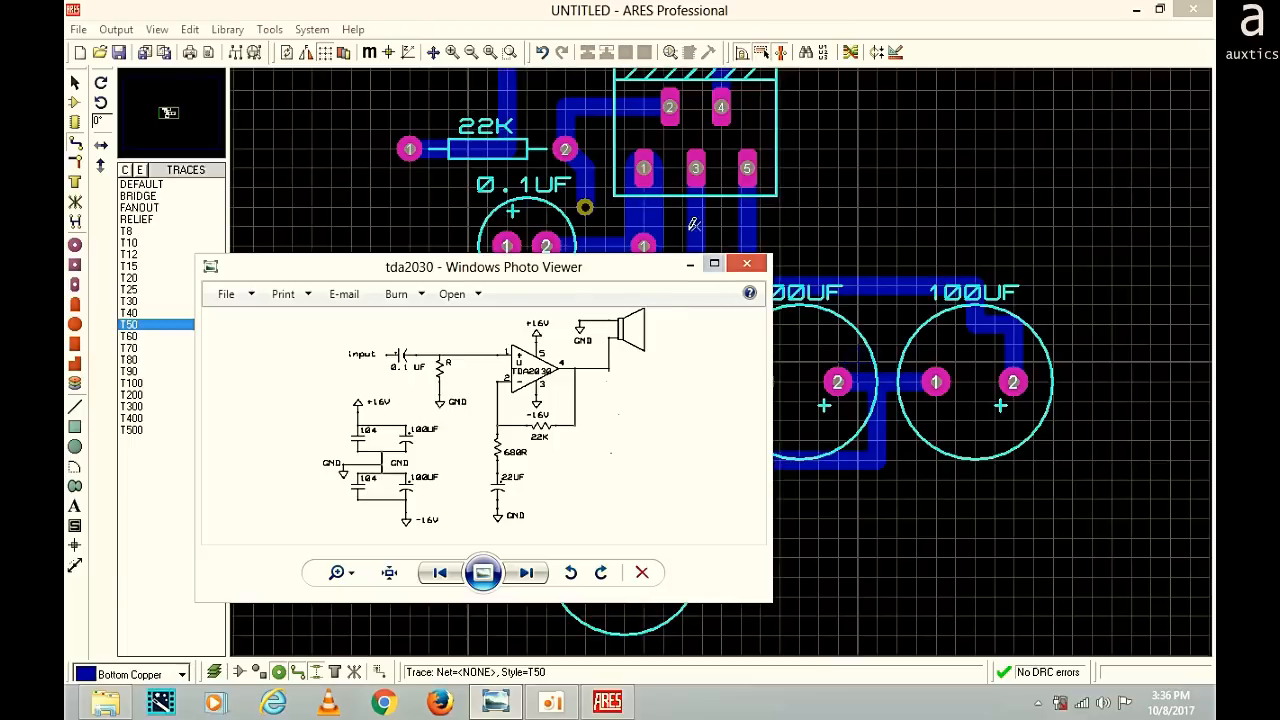
left_click(689, 264)
scroll(854, 166, "down", 2)
scroll(766, 270, "up", 2)
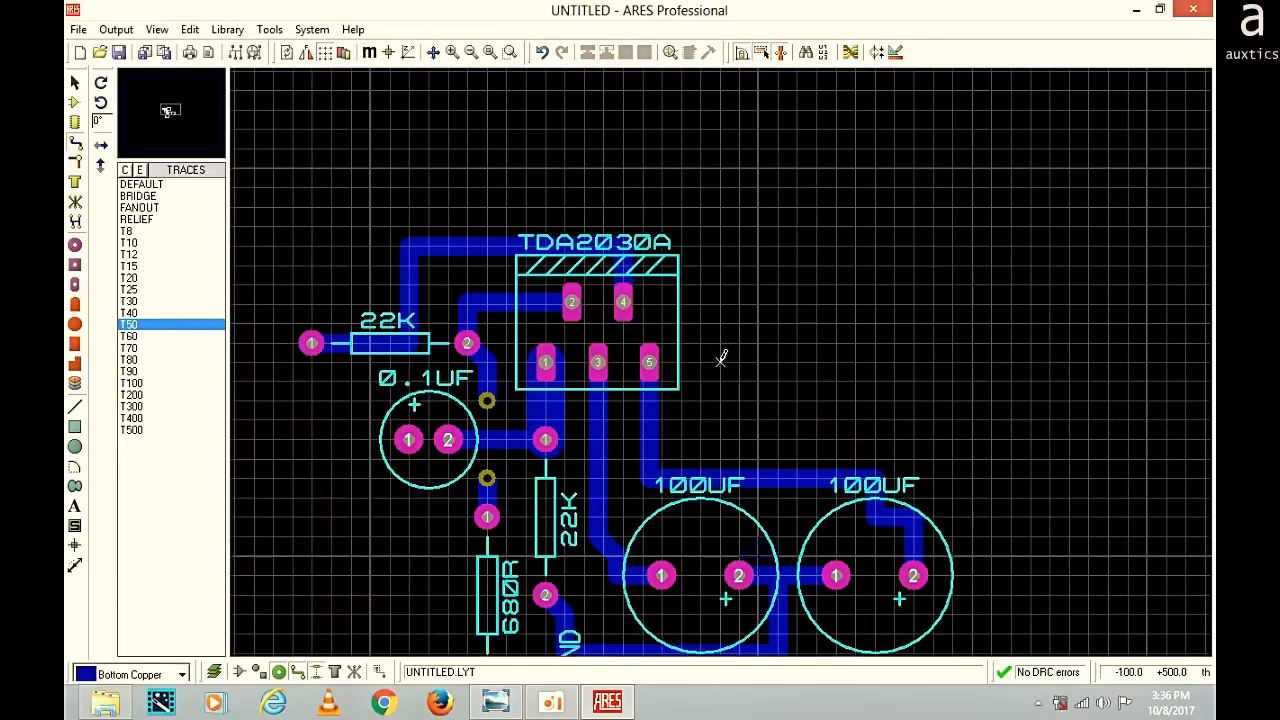
scroll(646, 296, "down", 1)
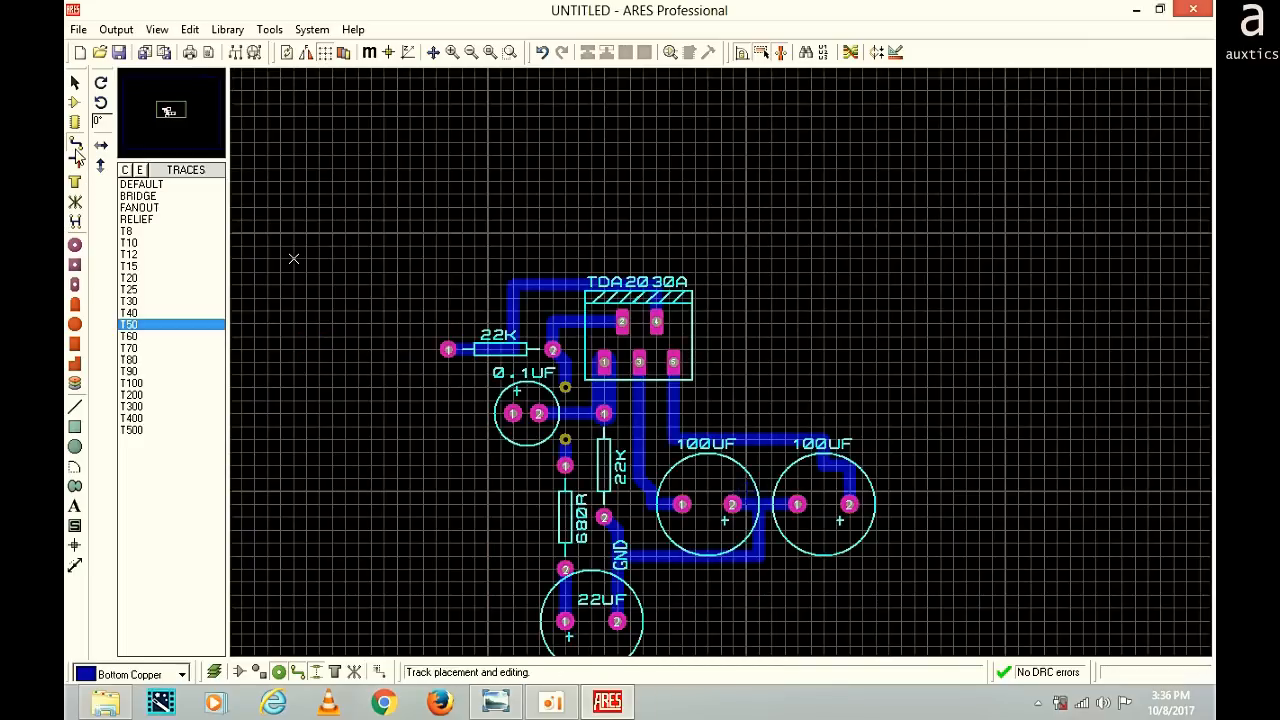
Route a T50 bottom-copper trace from TDA2030A pin 4 past the package's right edge and down to a via above the 100UF capacitors
scroll(657, 328, "up", 1)
left_click(657, 324)
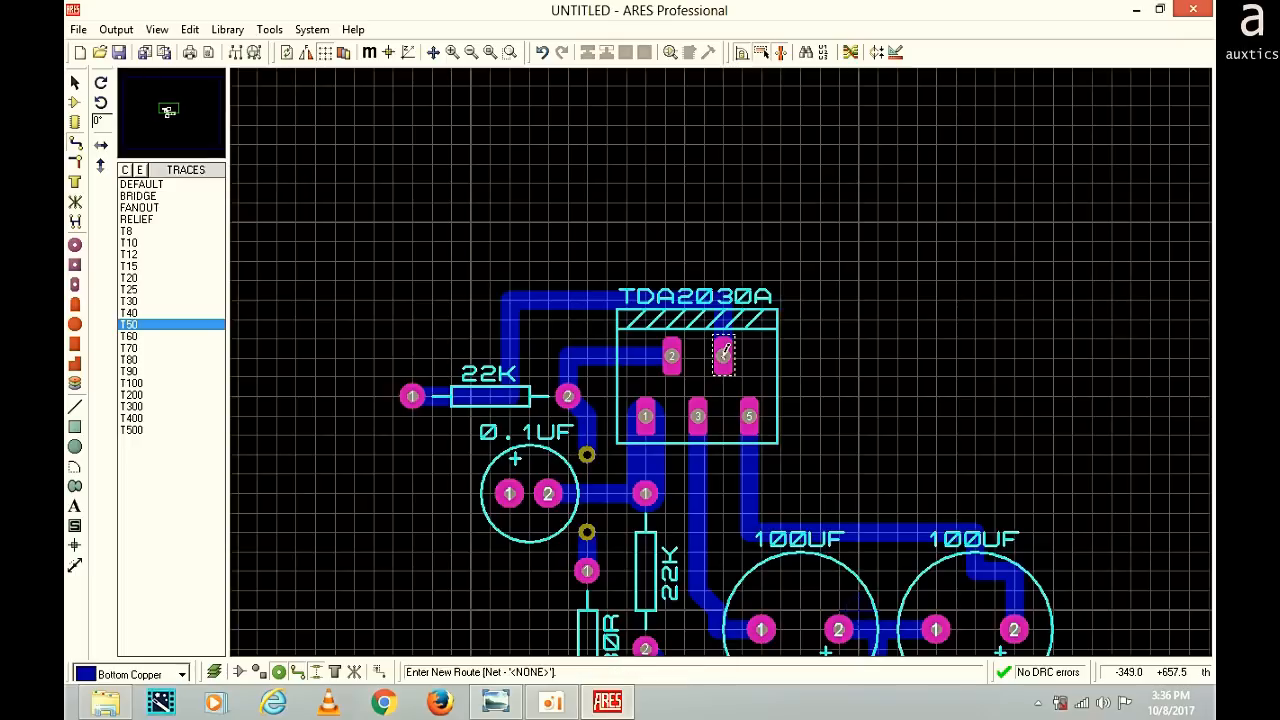
left_click(840, 355)
scroll(838, 410, "down", 1)
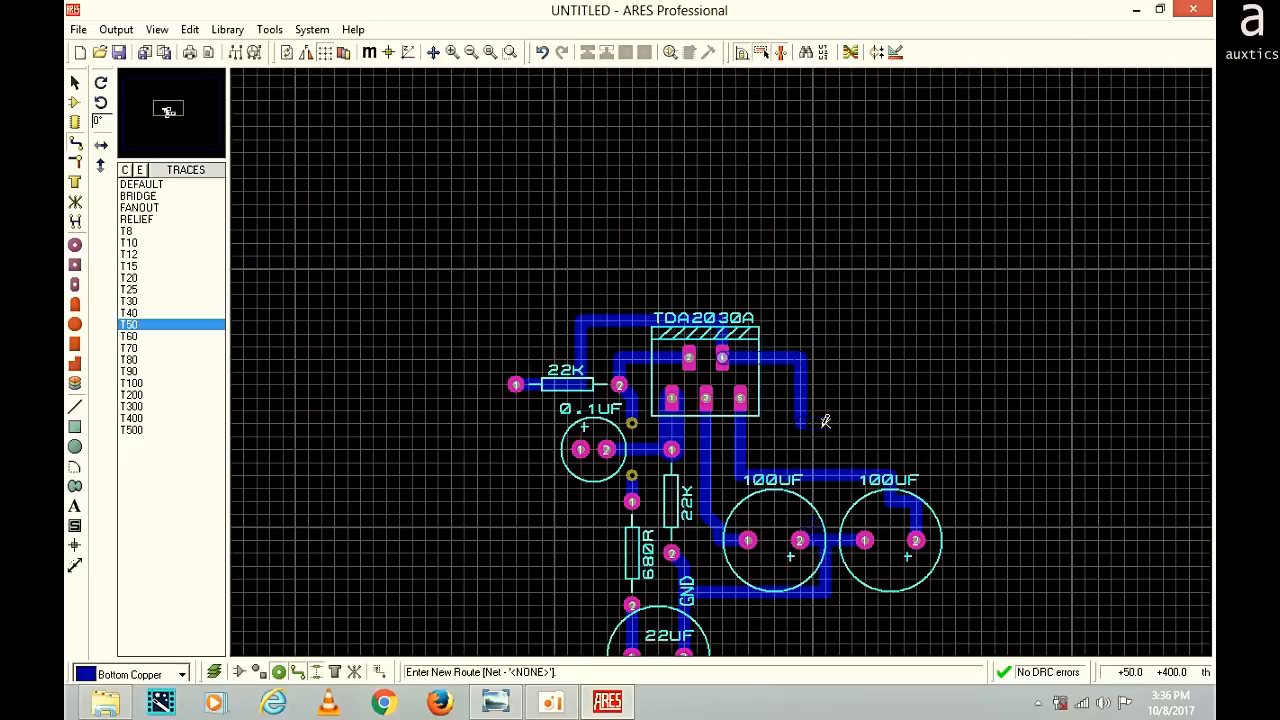
double_click(825, 421)
scroll(825, 422, "down", 1)
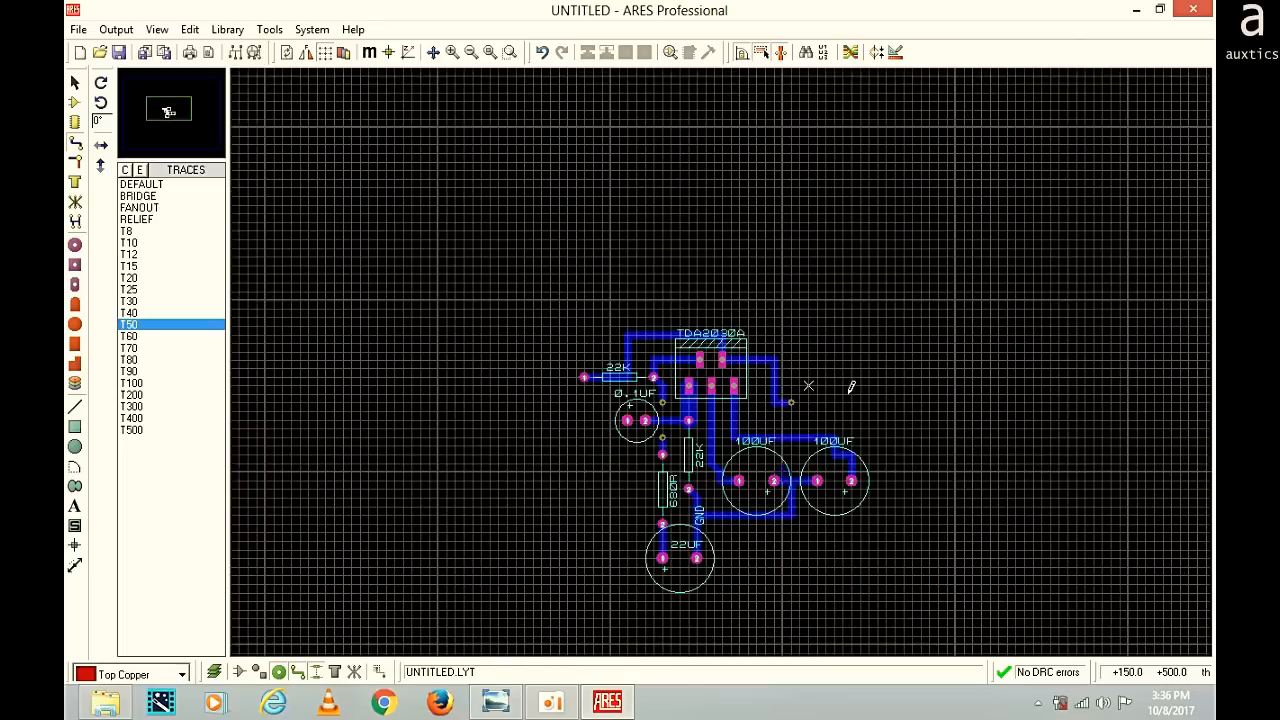
scroll(800, 390, "up", 2)
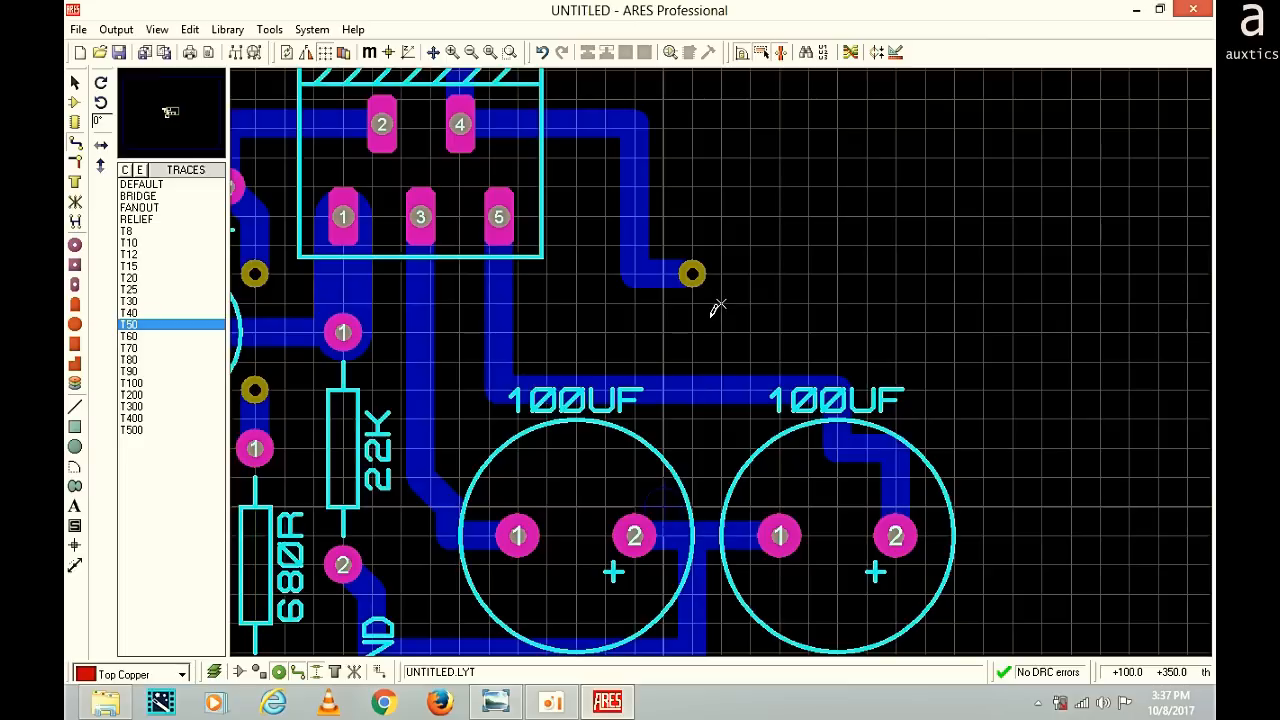
scroll(688, 428, "down", 1)
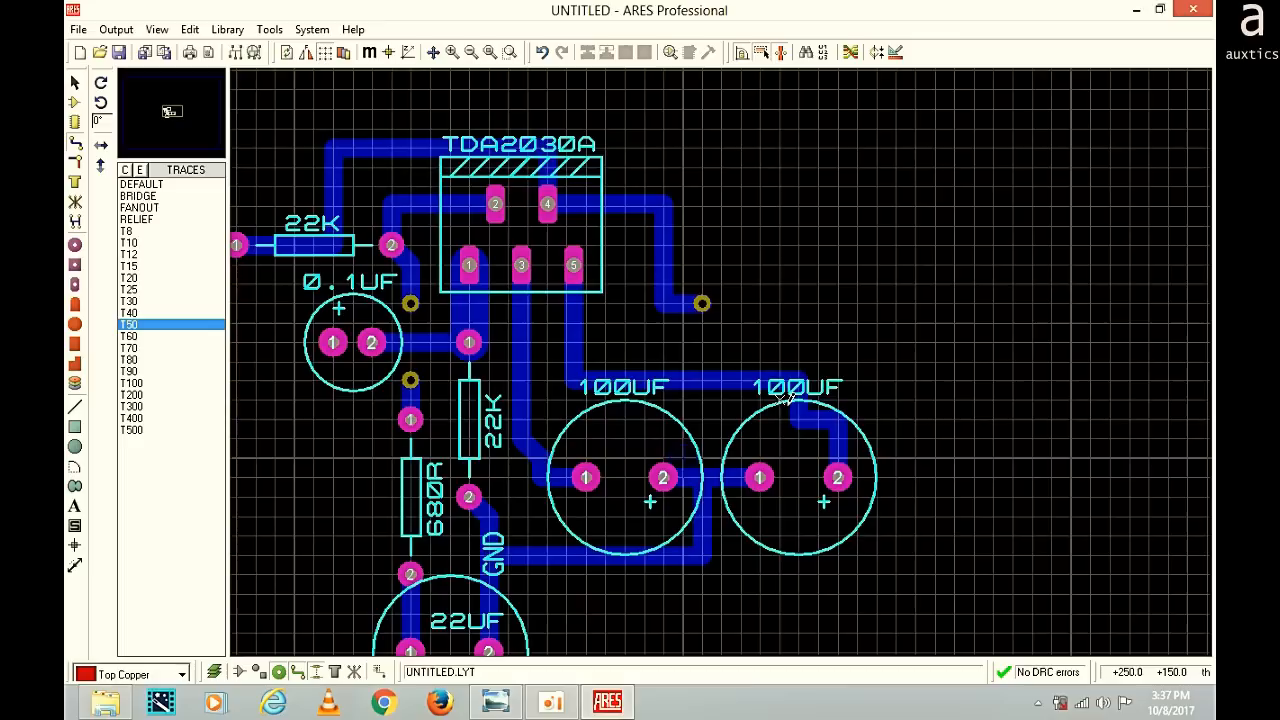
Draw a loose T50 top-copper segment right of the TDA2030A and link the two vias beside the 0.1UF capacitor on top copper
left_click_drag(814, 200, 820, 282)
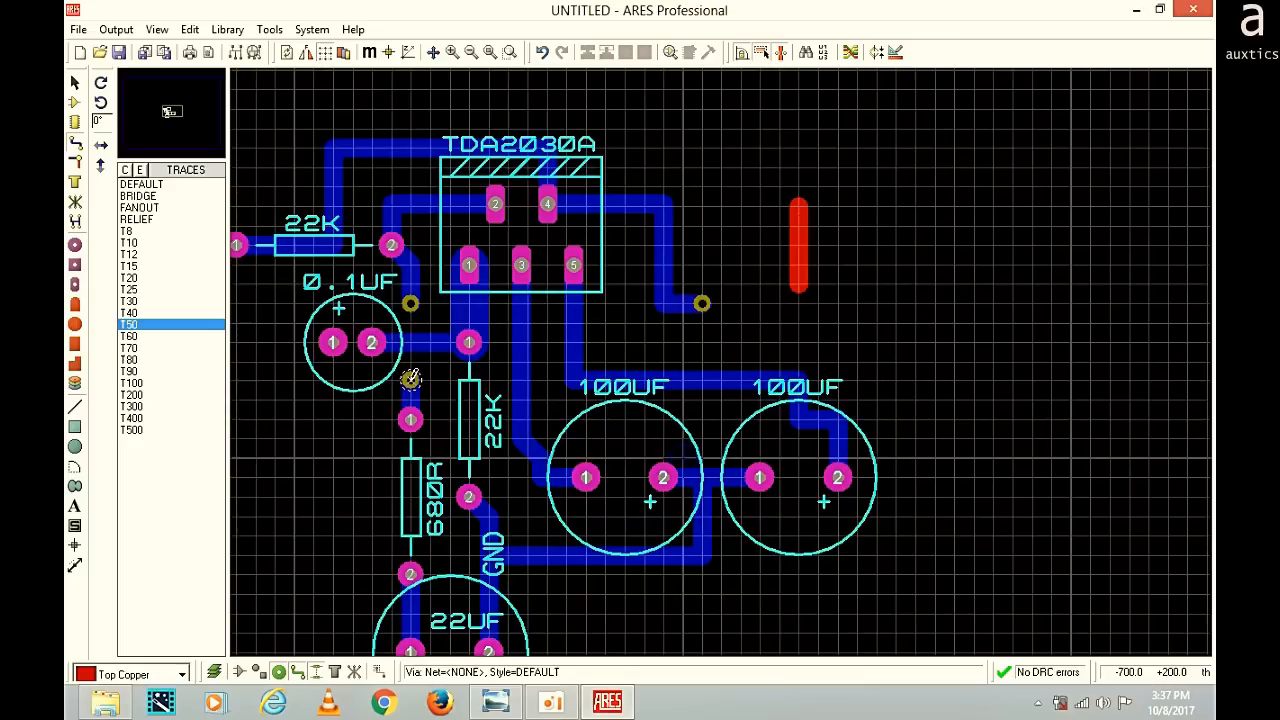
left_click(410, 378)
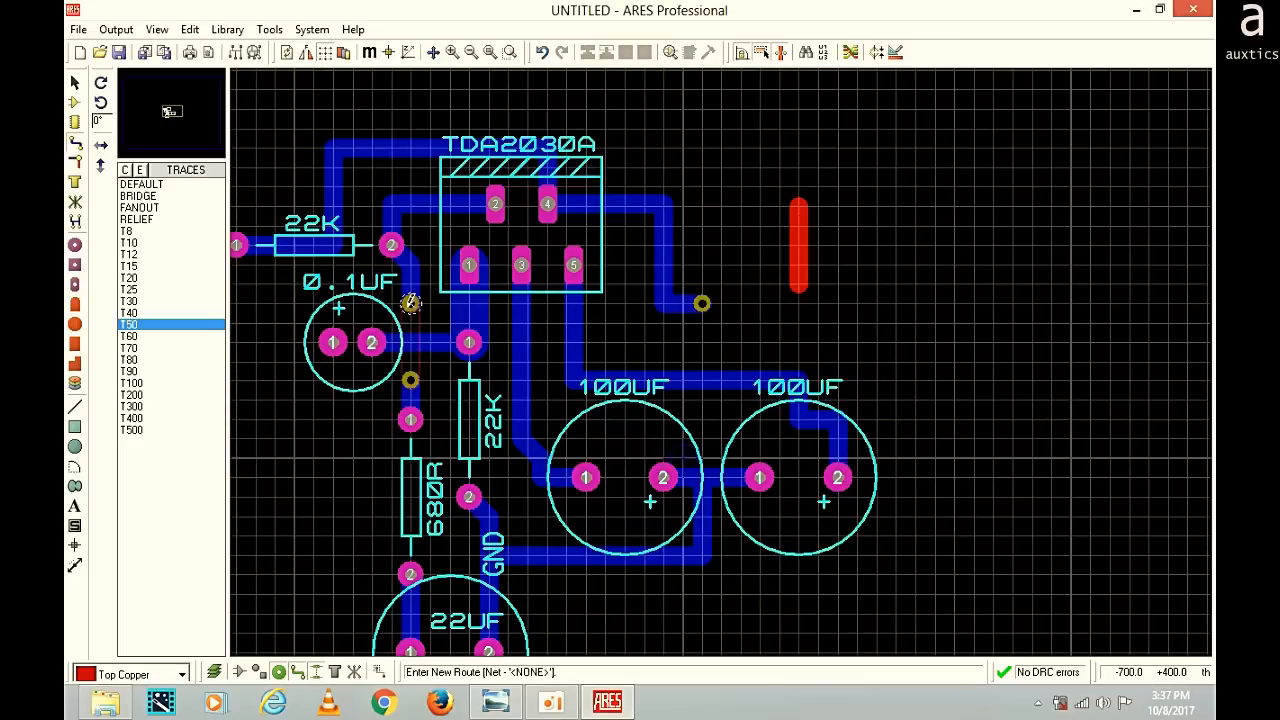
left_click(410, 303)
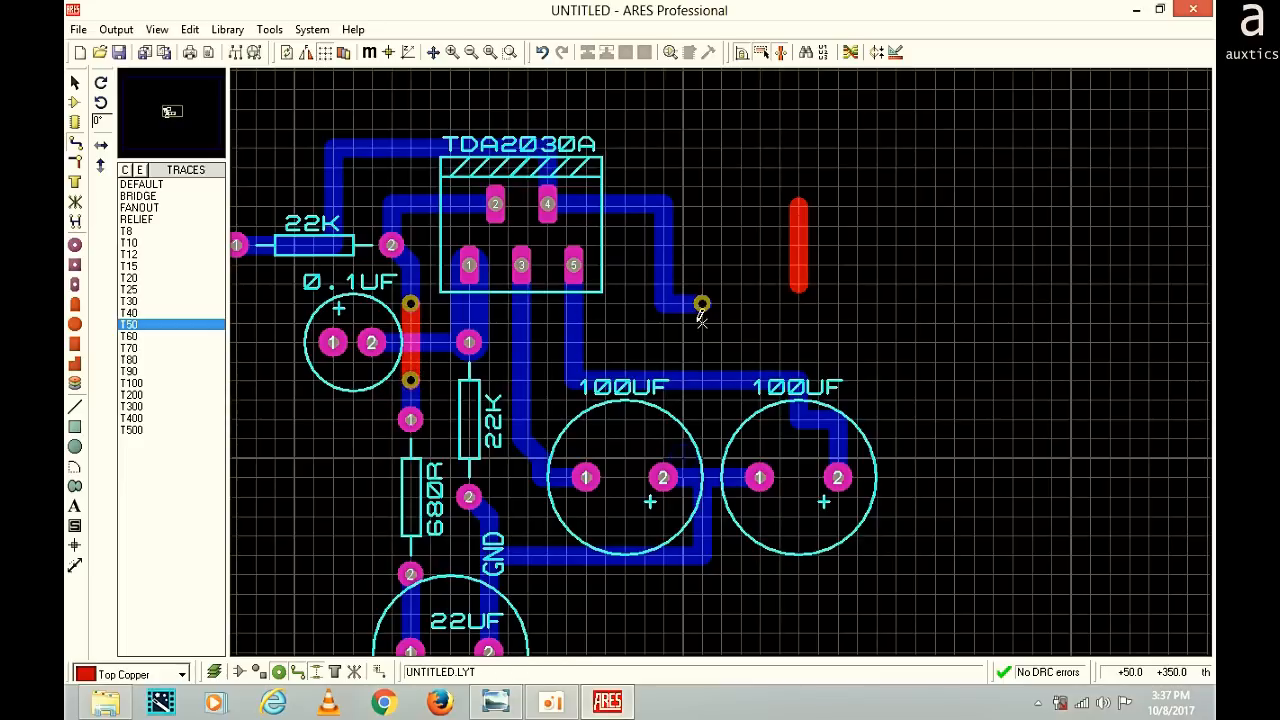
Place three loose vias and a short T50 top-copper segment in the empty area right of the TDA2030A
left_click(875, 185)
key("Escape")
left_click(954, 187)
left_click(955, 250)
key("Escape")
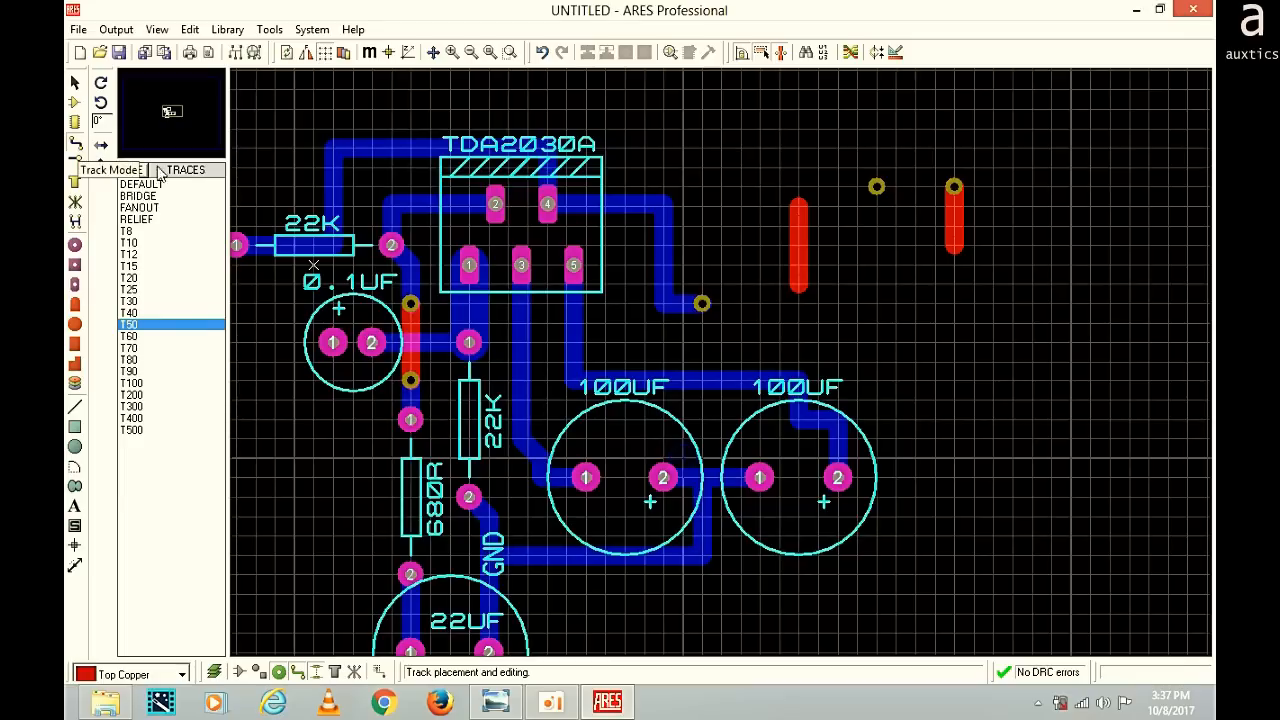
double_click(876, 245)
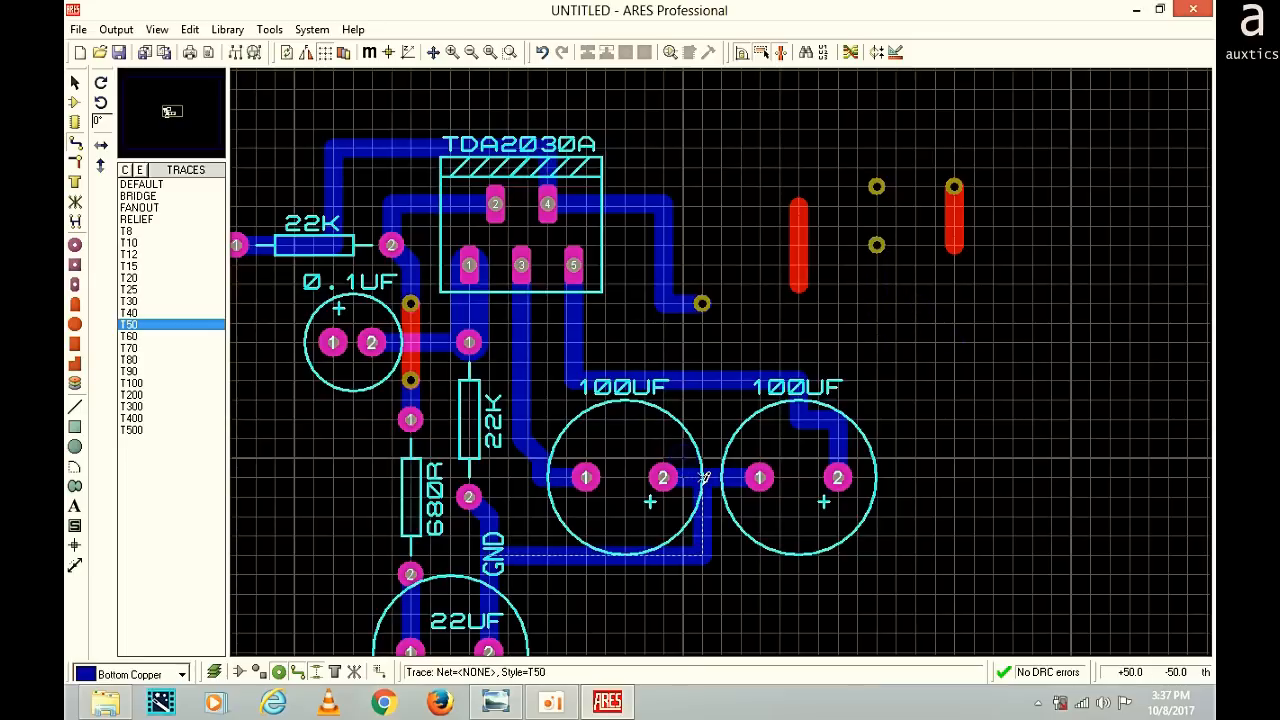
Route bottom copper from the ground junction between the 100UF capacitors up to a via, continuing on top copper to the pin 4 via
double_click(703, 419)
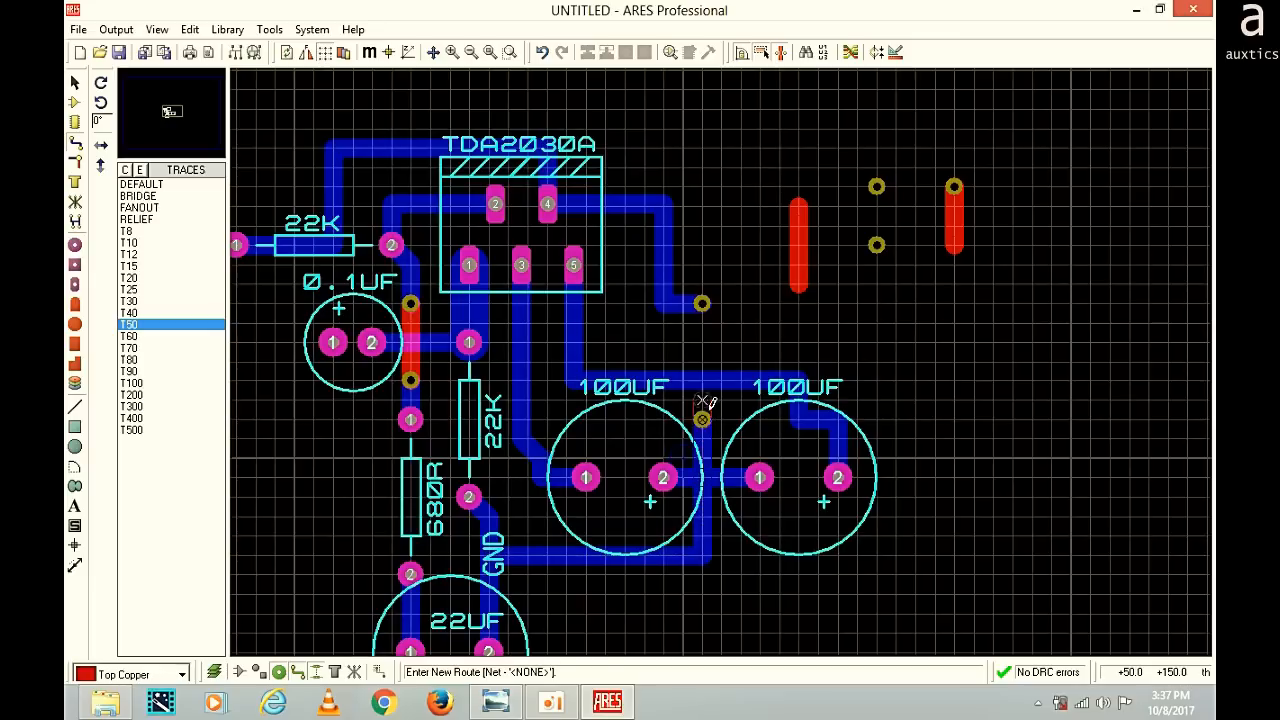
left_click(702, 303)
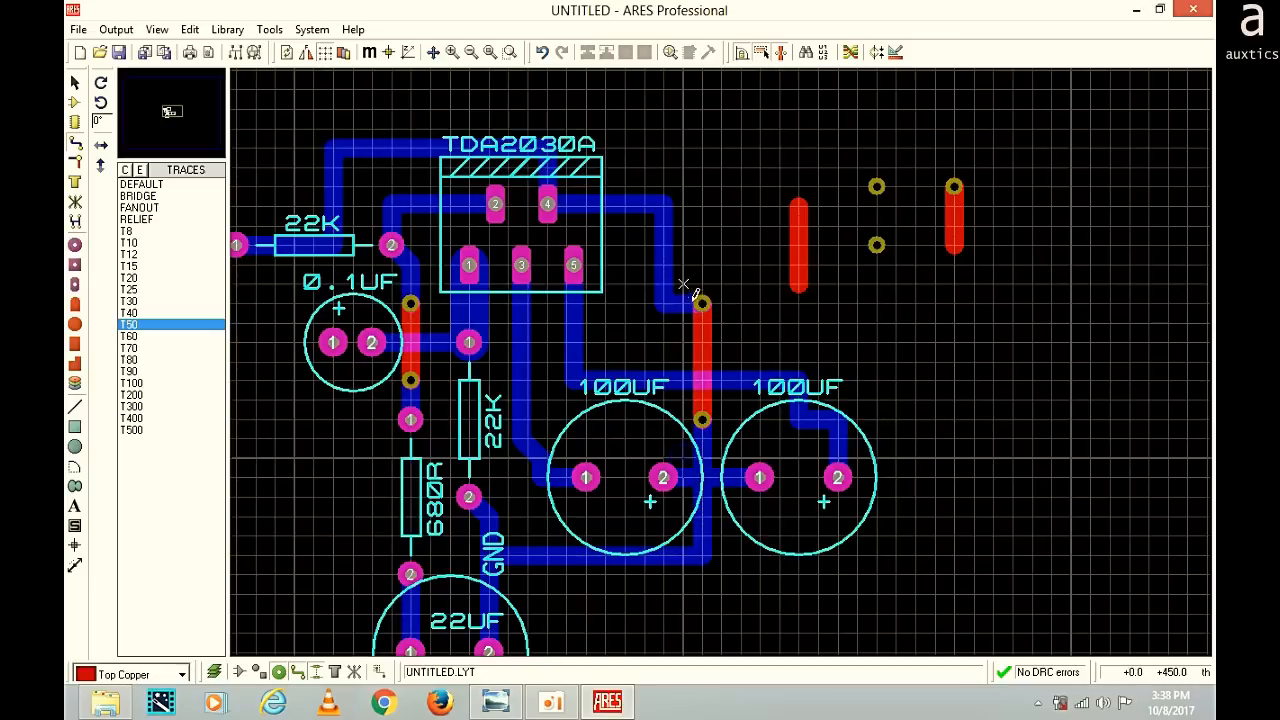
Delete the whole route between TDA2030A pin 4 and the ground junction of the 100UF capacitors
left_click(75, 82)
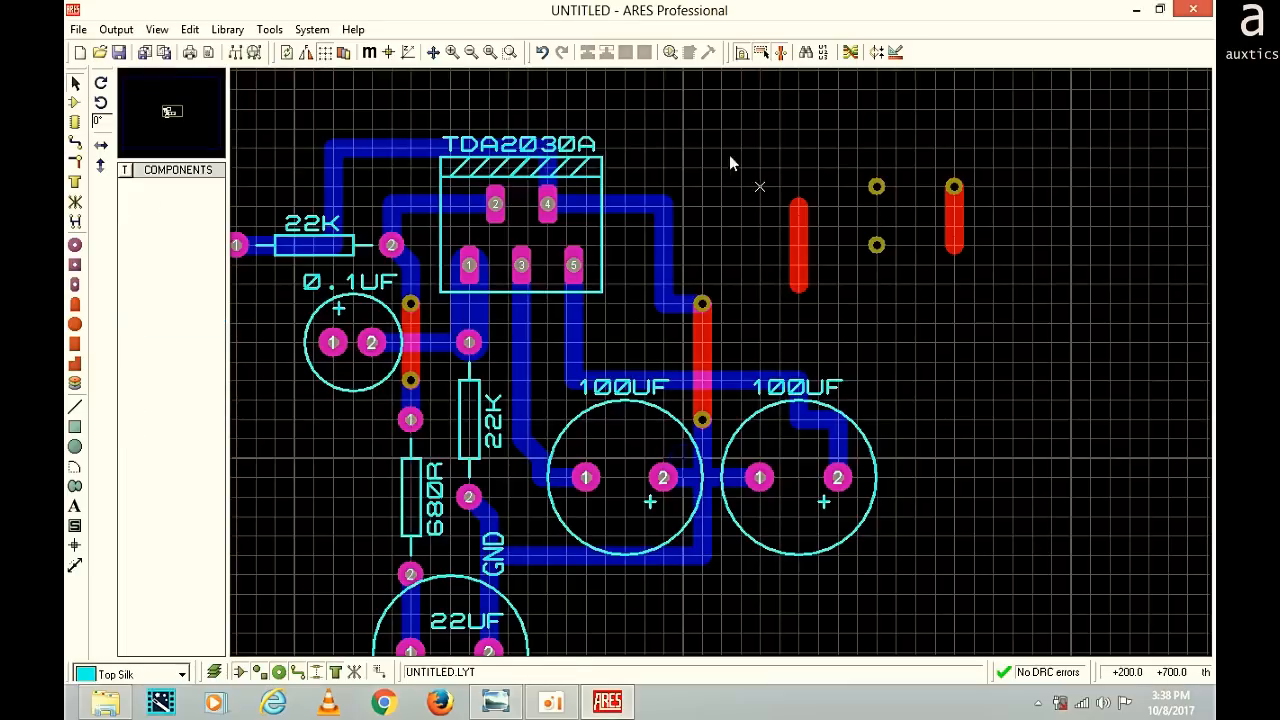
left_click(702, 341)
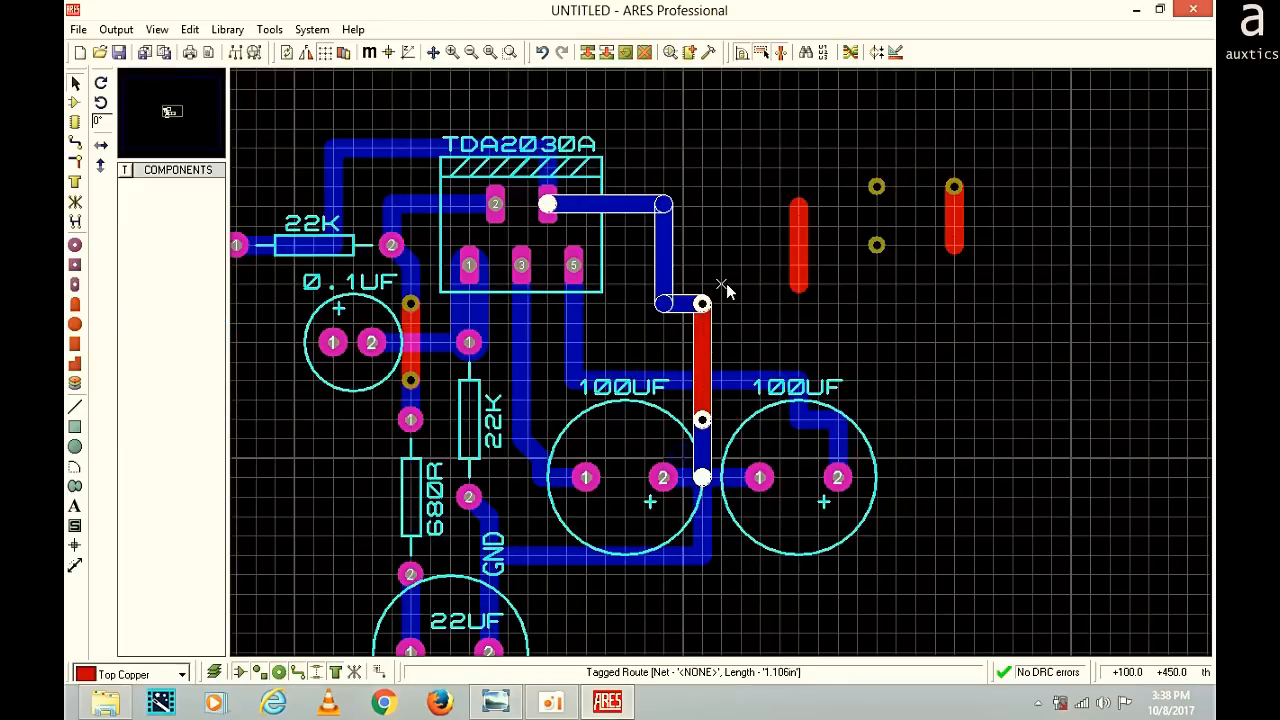
key("Delete")
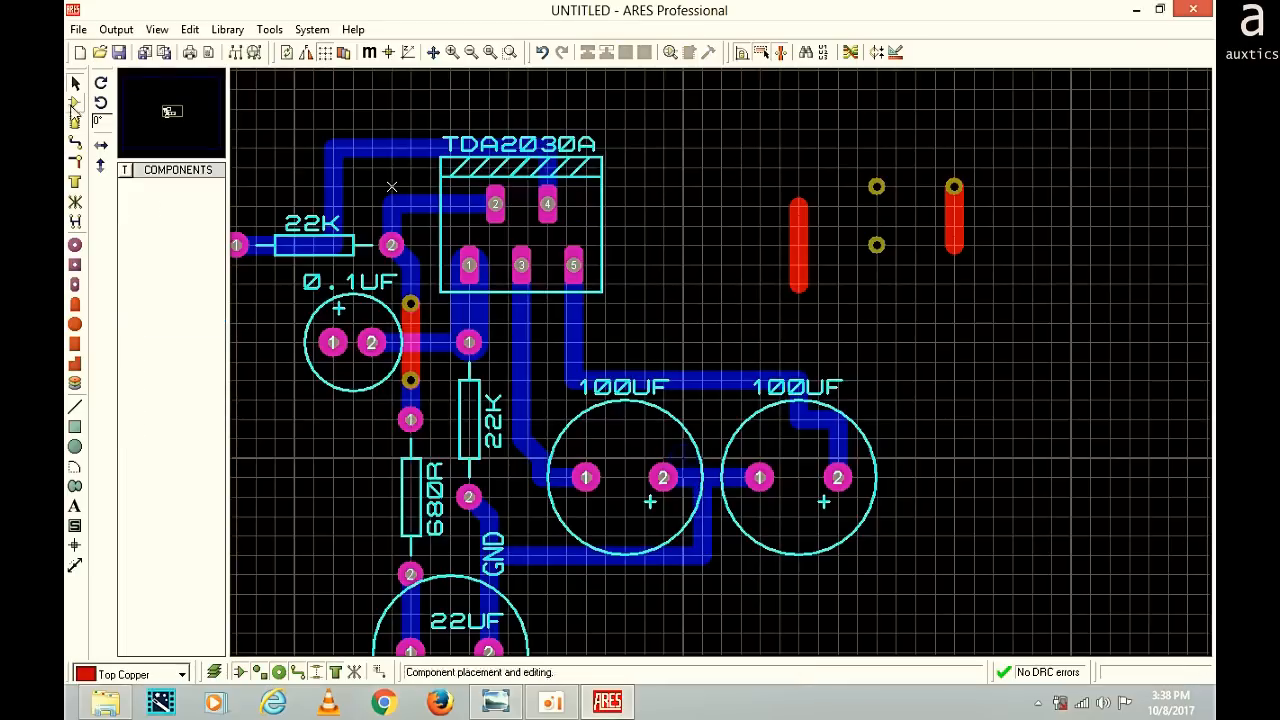
Switch to bottom copper with a loose via and route a T50 trace from TDA2030A pin 4 to a via directly above the 100UF ground junction
left_click(76, 145)
left_click(547, 204)
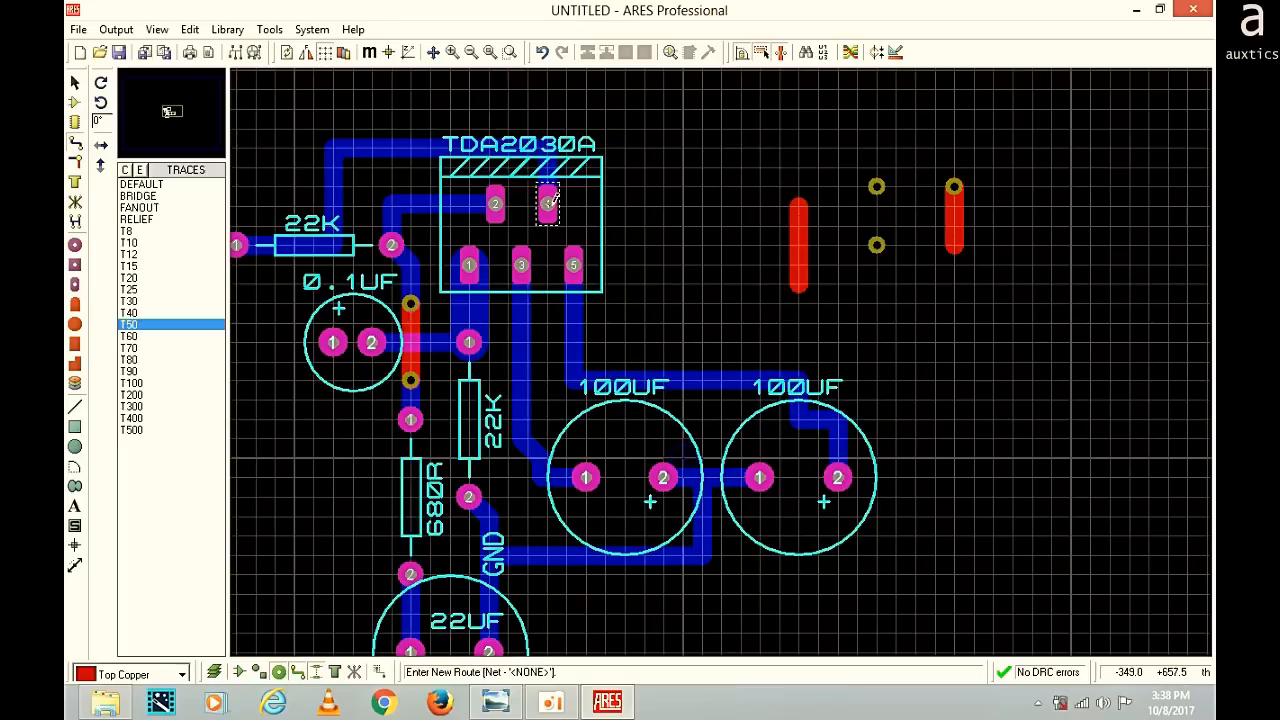
key("Escape")
double_click(915, 206)
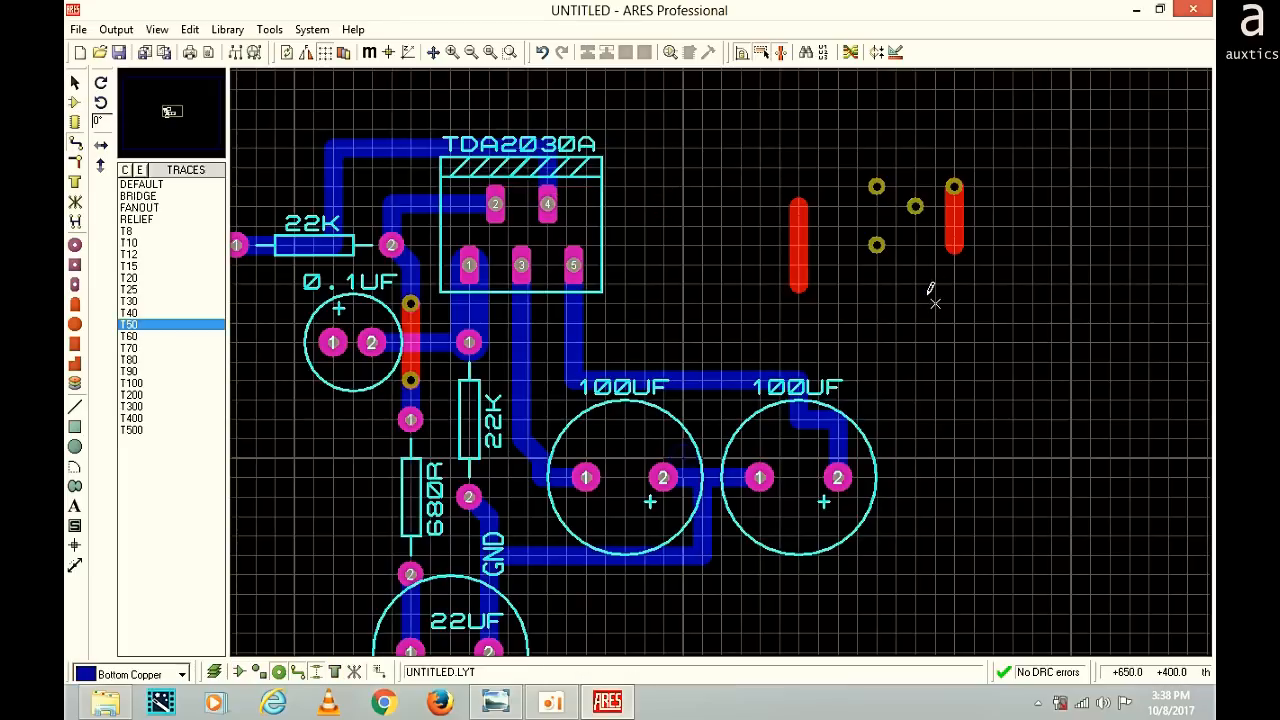
left_click(561, 204)
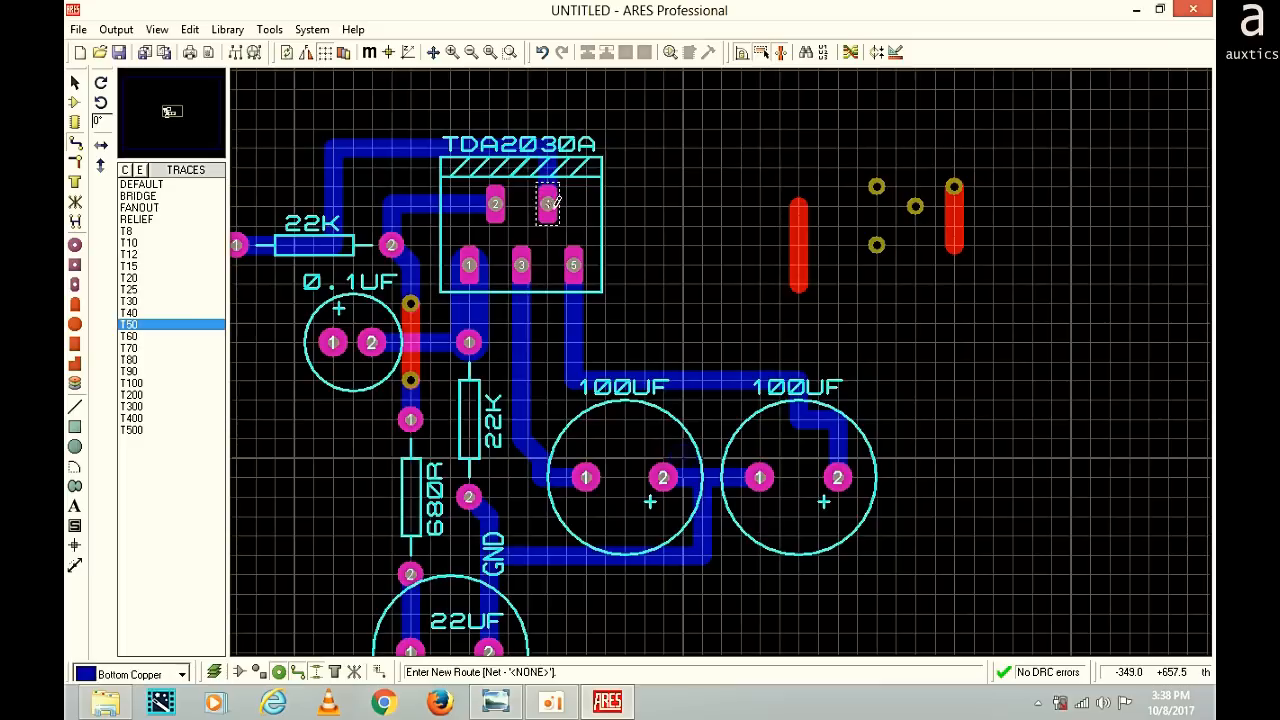
left_click(705, 205)
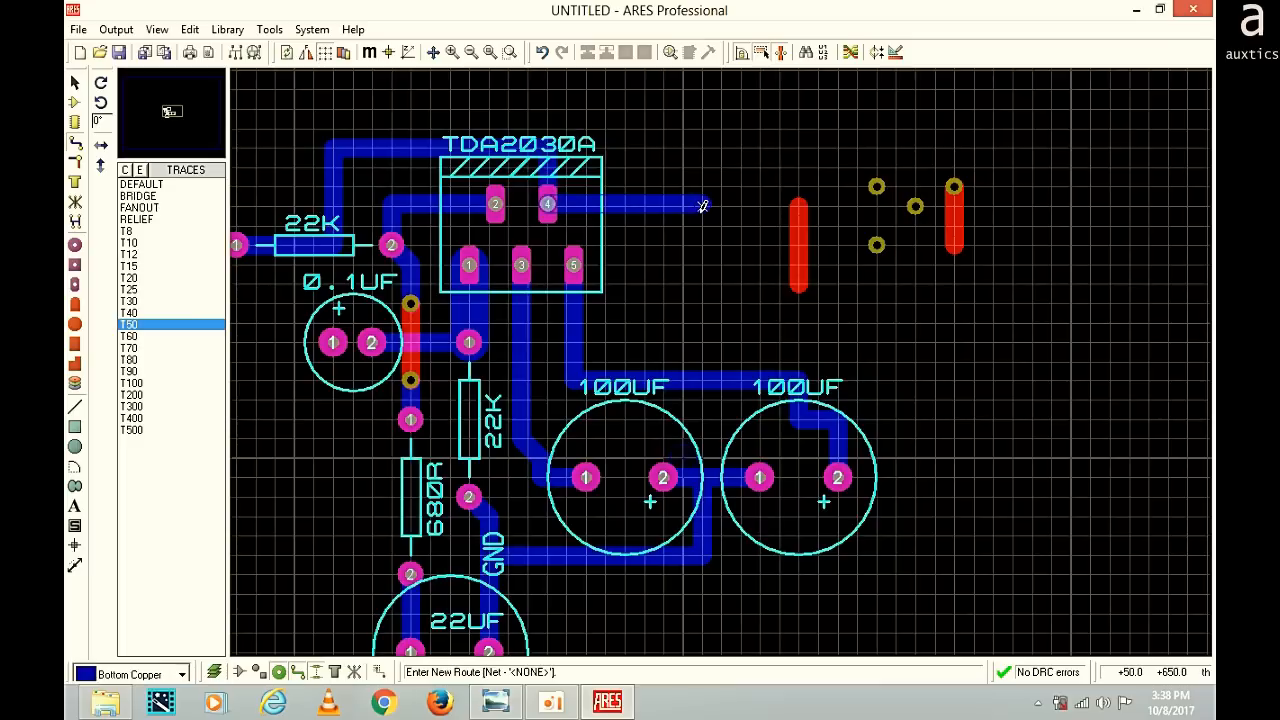
double_click(714, 298)
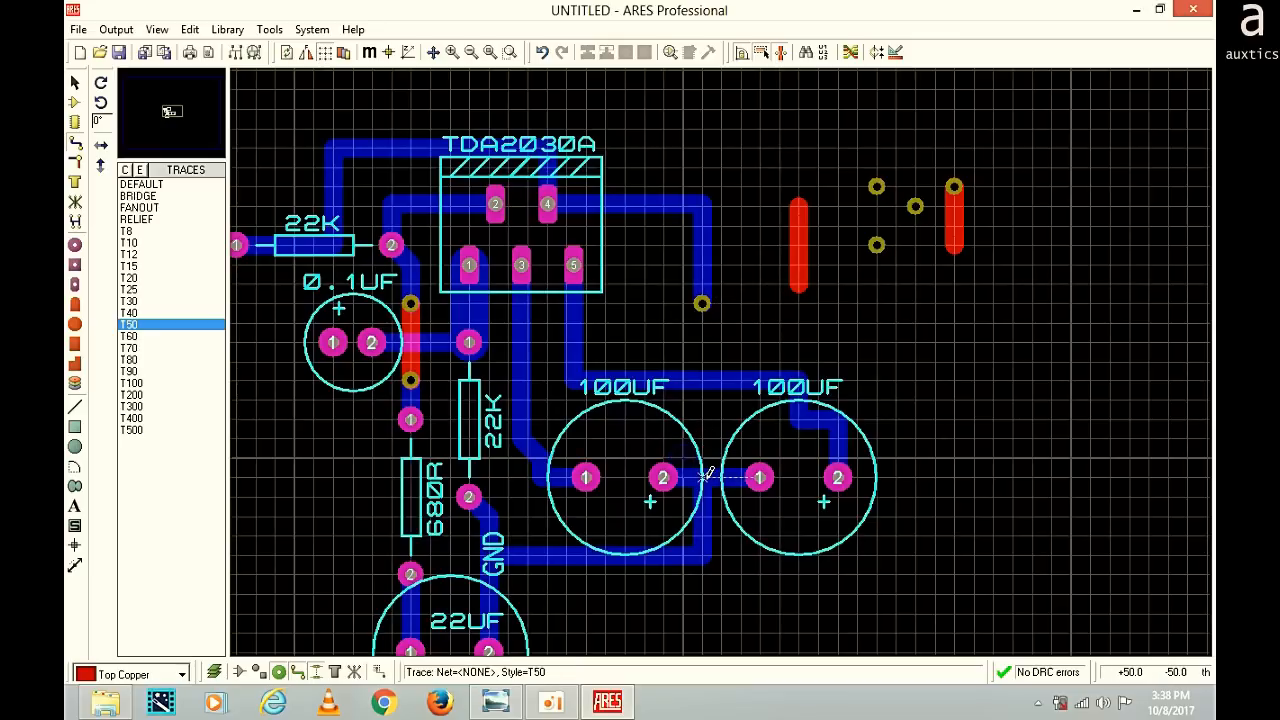
Route from the 100UF ground junction up to a via, then on top copper across the pin 5 trace to a second via below pin 4's via
double_click(934, 380)
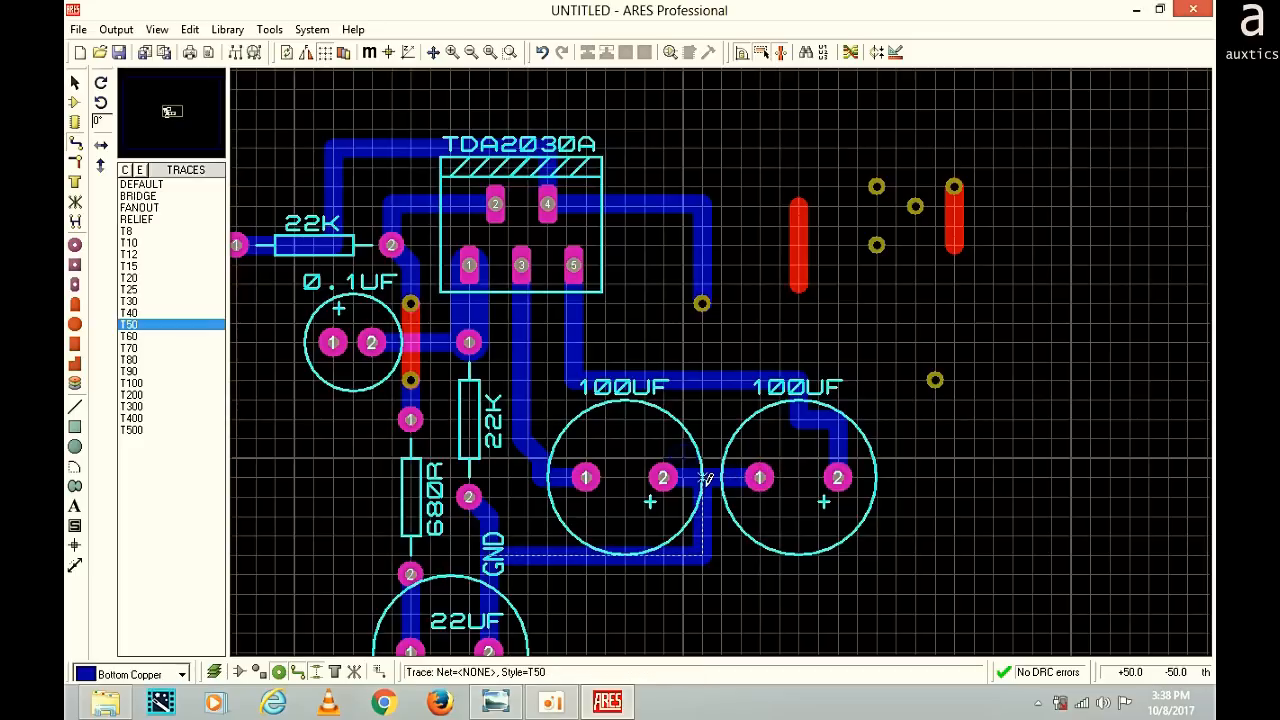
double_click(702, 418)
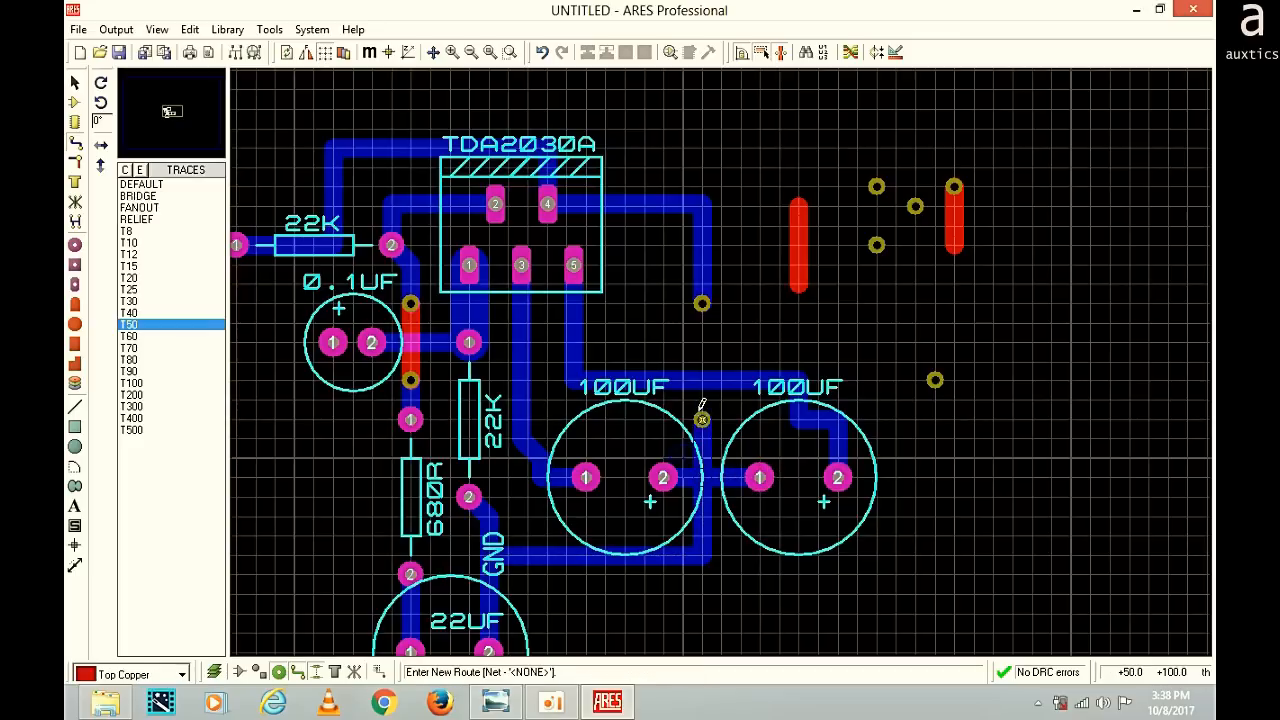
double_click(703, 341)
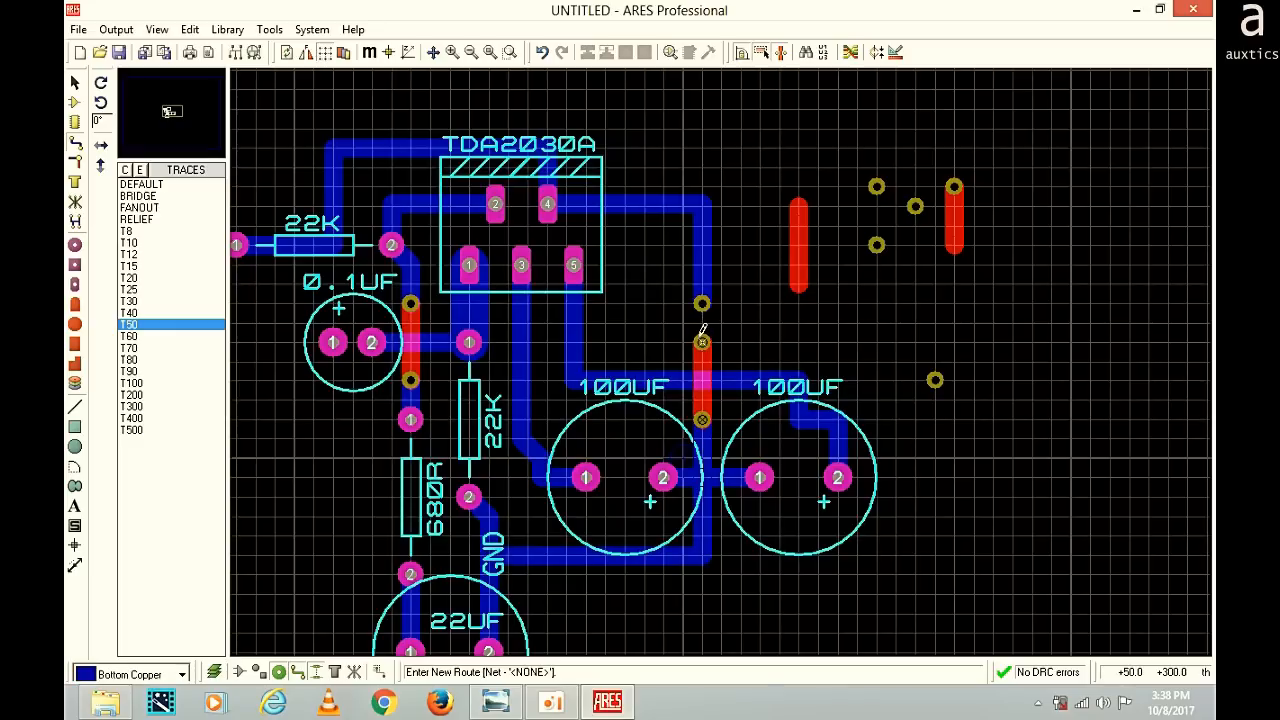
right_click(701, 337)
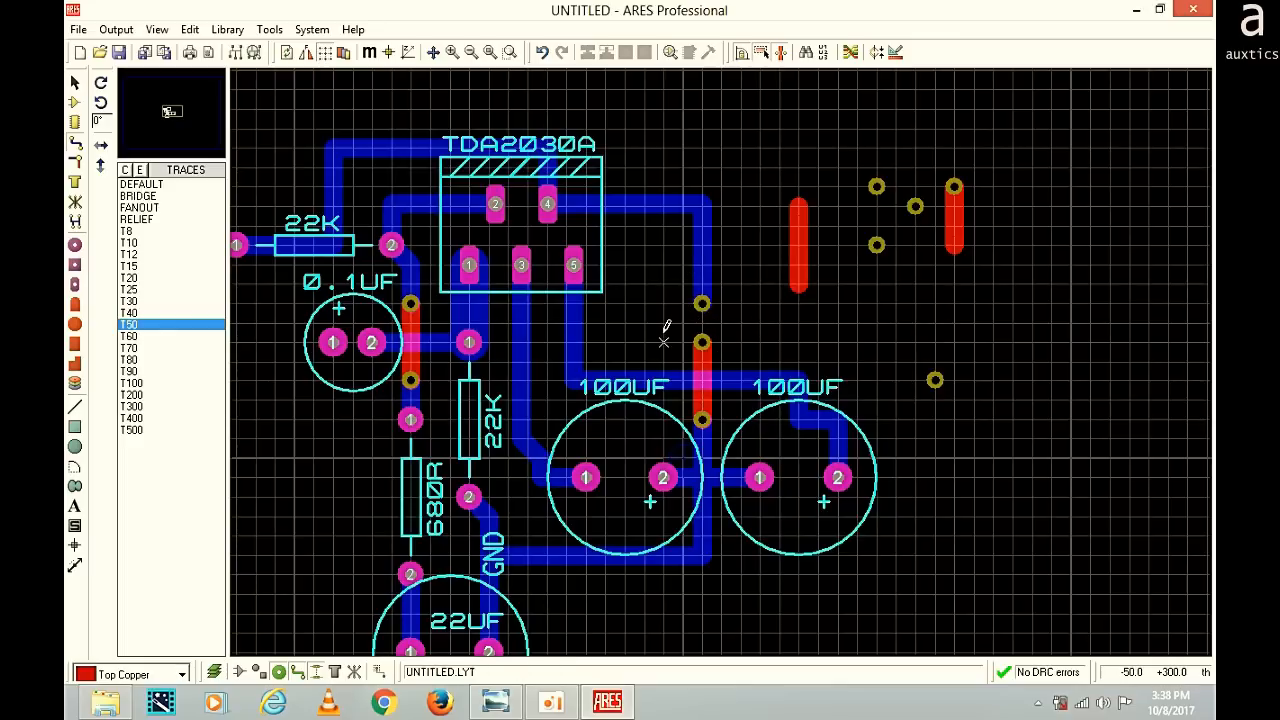
Draw a short T50 top-copper segment and place a loose via in the empty area above and right of the right 100UF capacitor
left_click(72, 144)
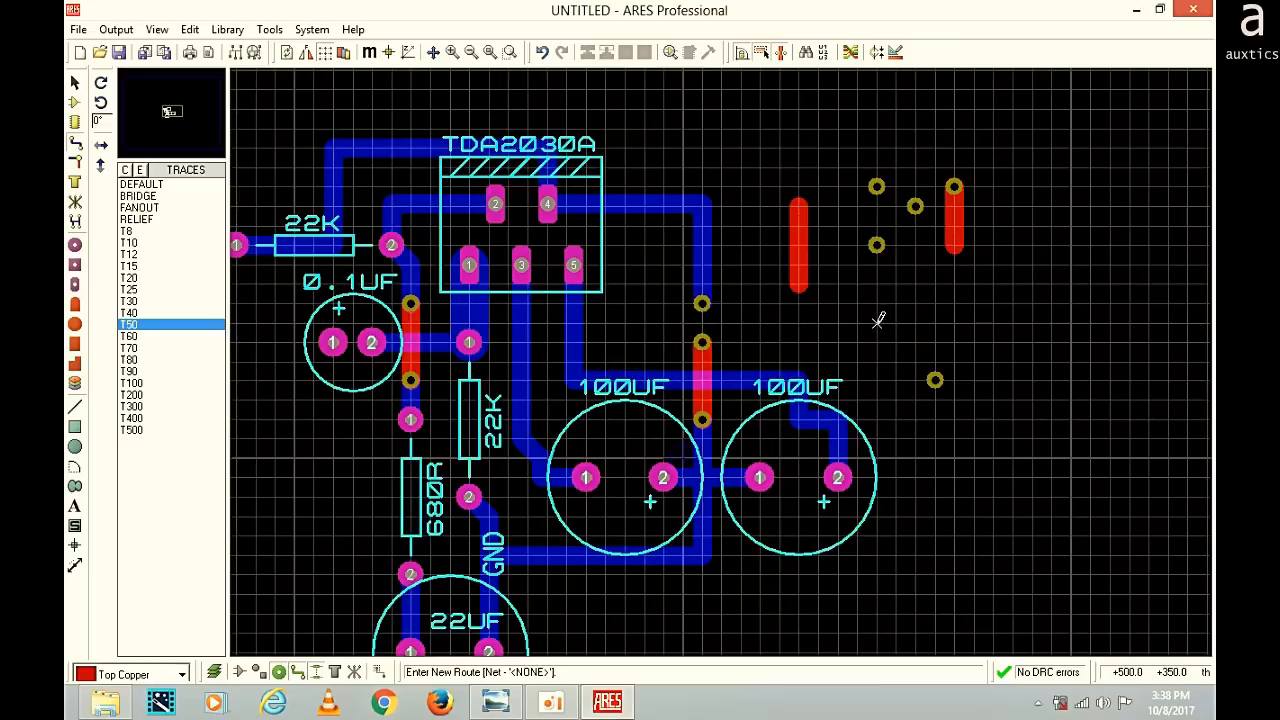
left_click(934, 304)
left_click(936, 321)
right_click(938, 325)
double_click(998, 280)
right_click(1012, 340)
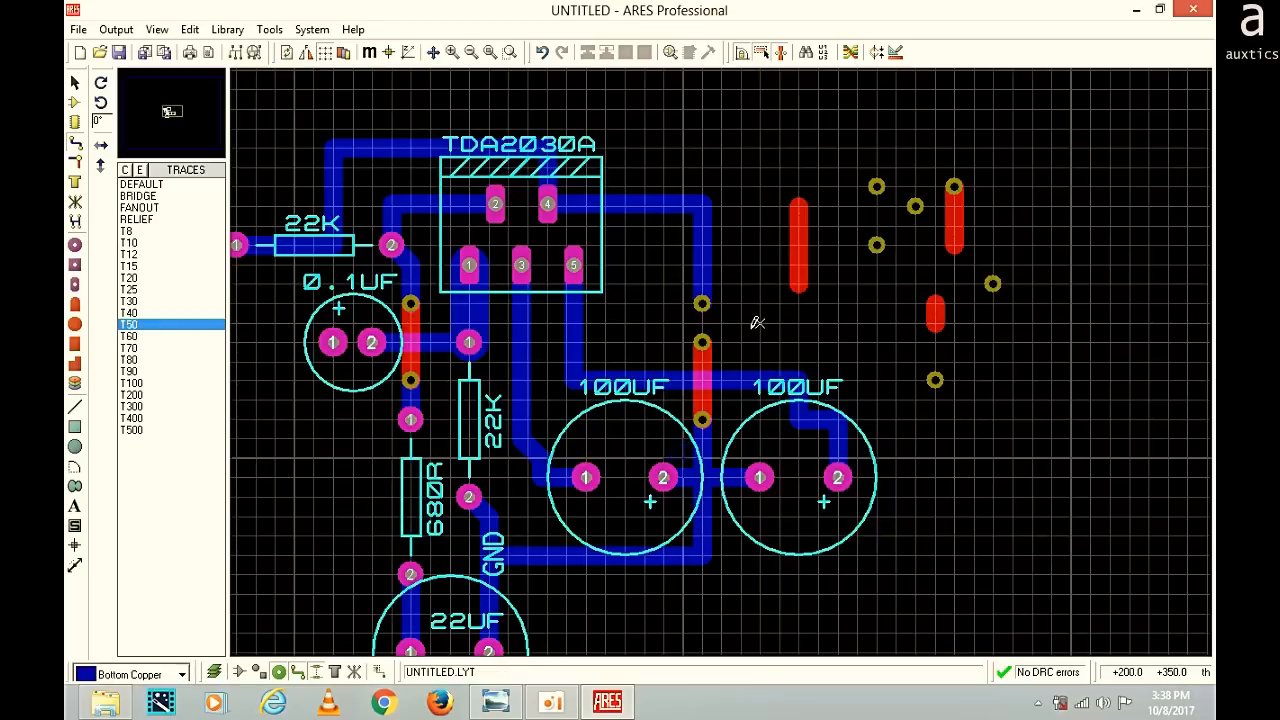
Delete the jumper route running up from the ground junction between the two 100UF capacitors
left_click(702, 342)
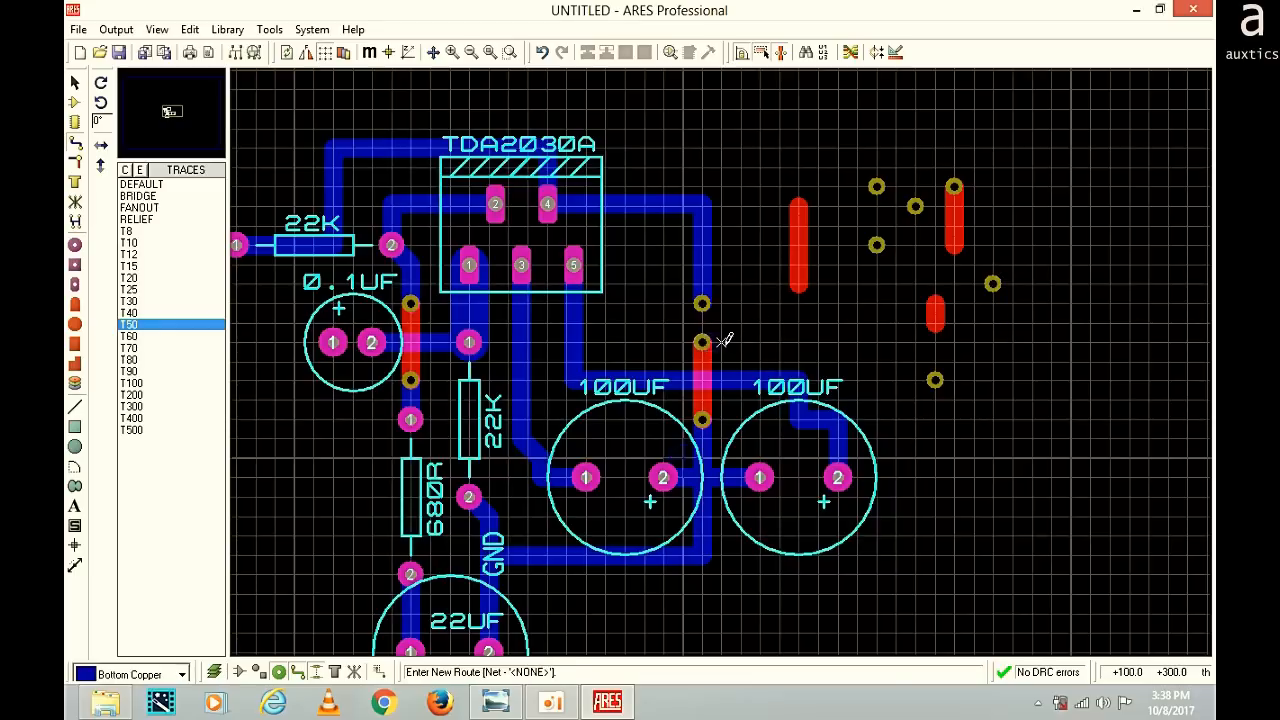
left_click(74, 82)
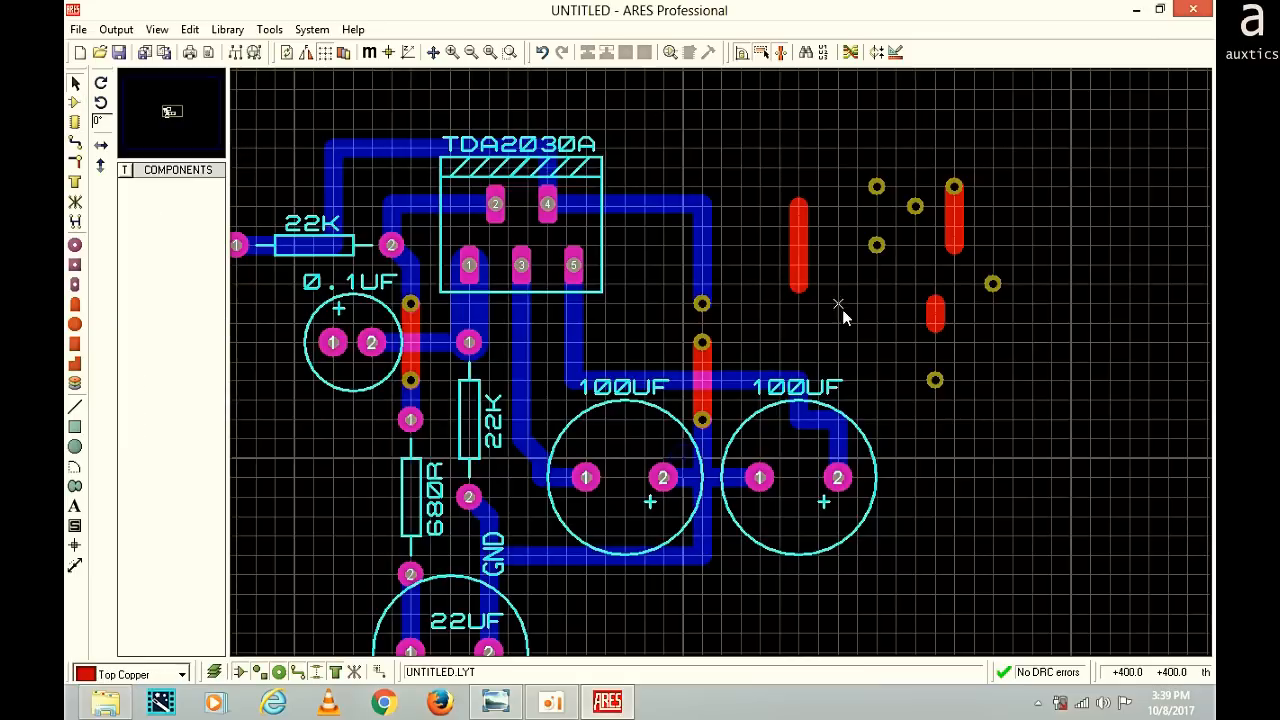
left_click(710, 364)
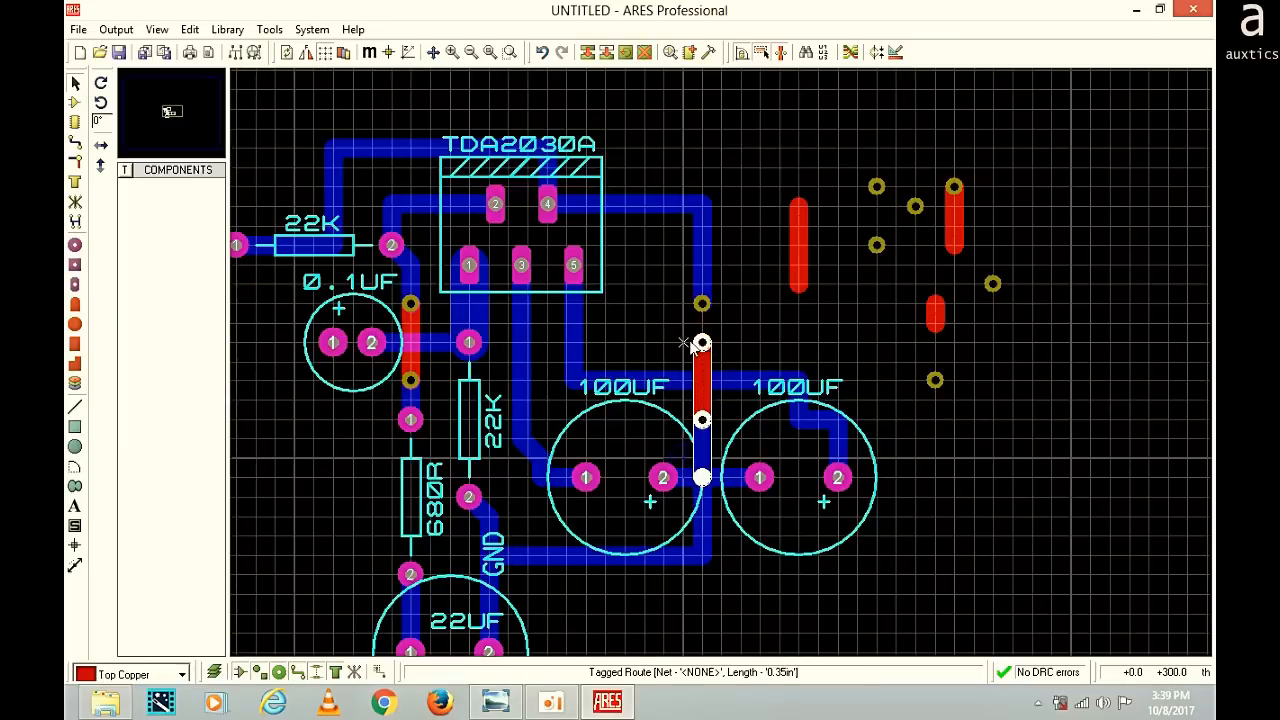
key("Delete")
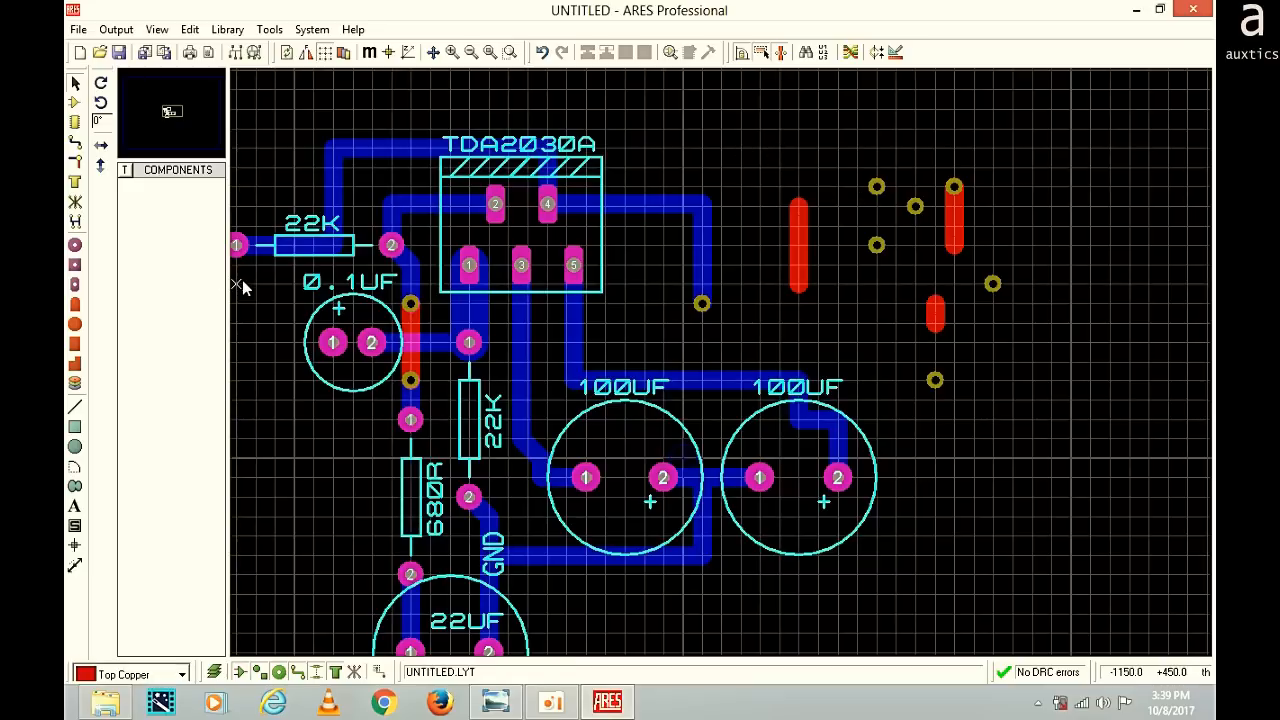
Shorten TDA2030A pin 4's trace by moving its end via up one grid step
left_click(75, 143)
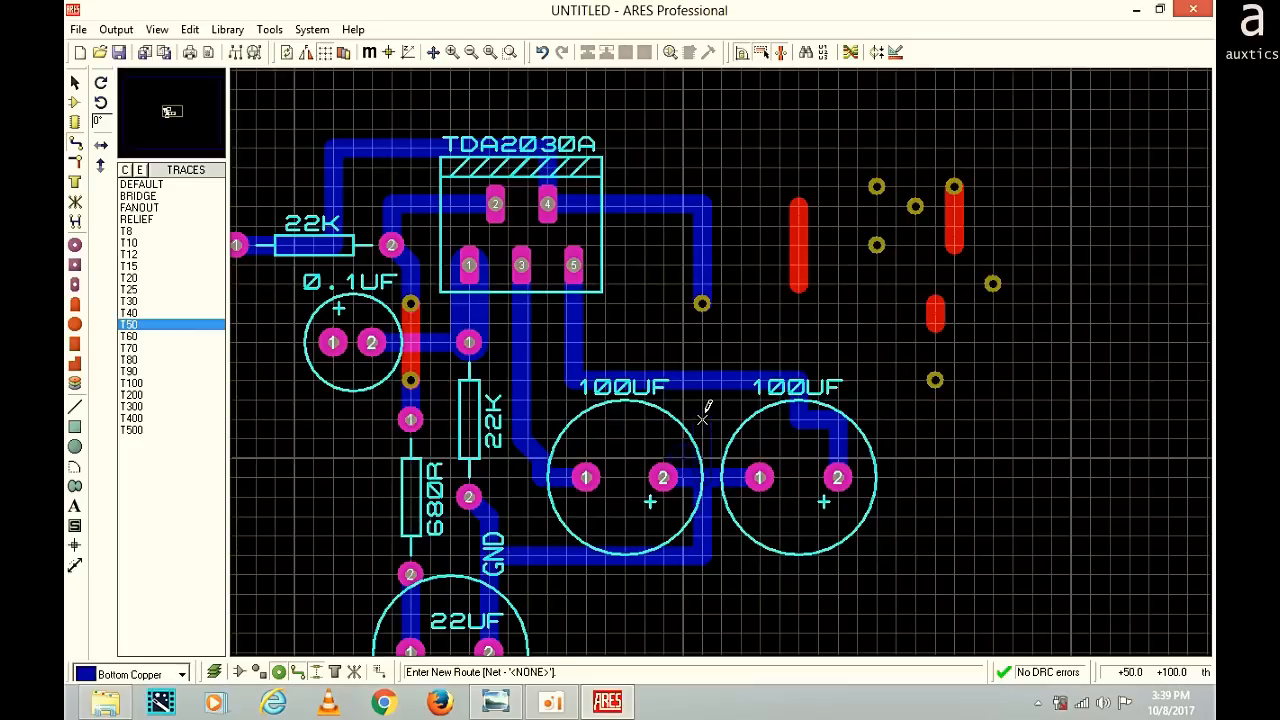
left_click(75, 83)
left_click(701, 299)
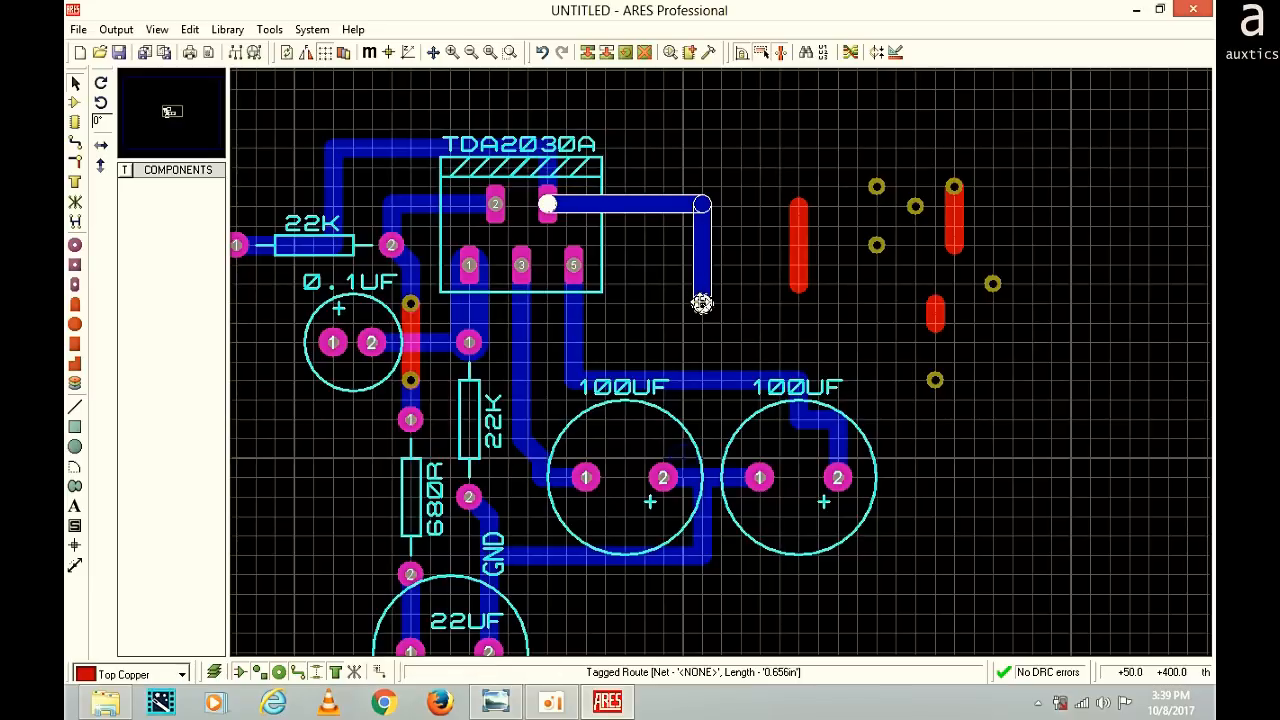
left_click_drag(702, 302, 703, 283)
left_click(705, 322)
Route T50 from the 100UF ground junction up to a via, across pin 5's trace on top copper, and on bottom copper to an output via
left_click(75, 143)
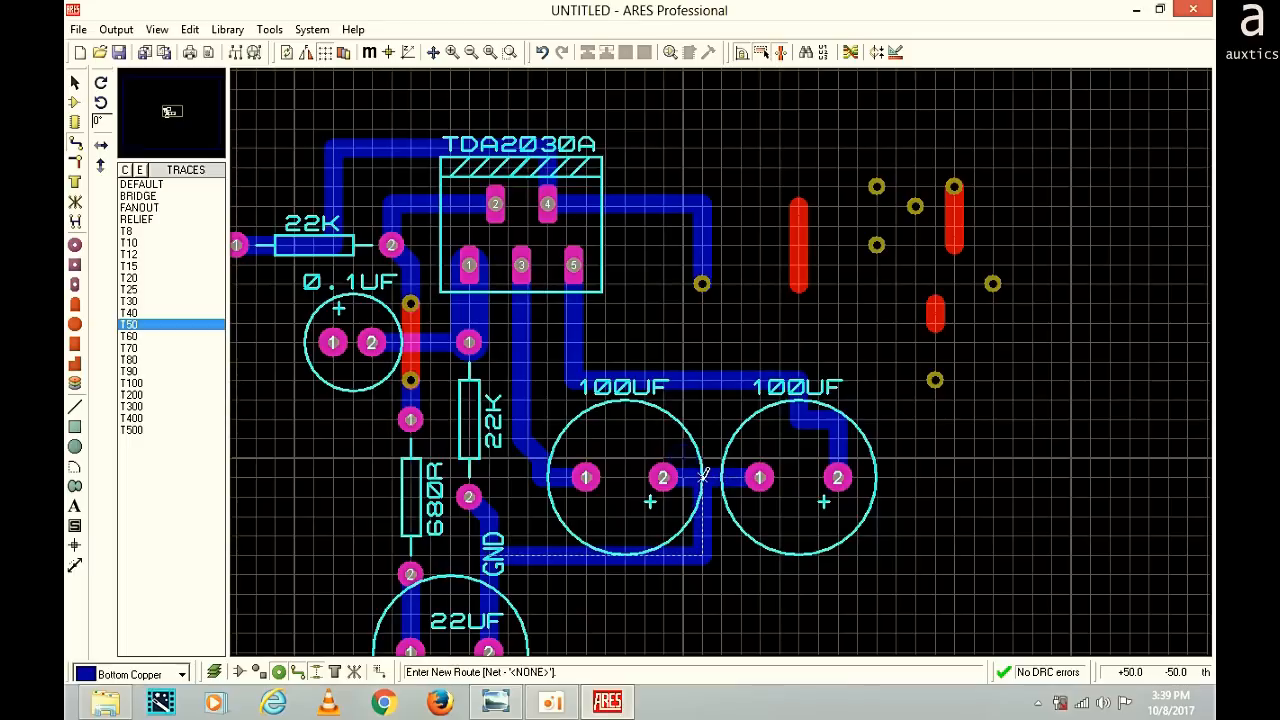
double_click(703, 419)
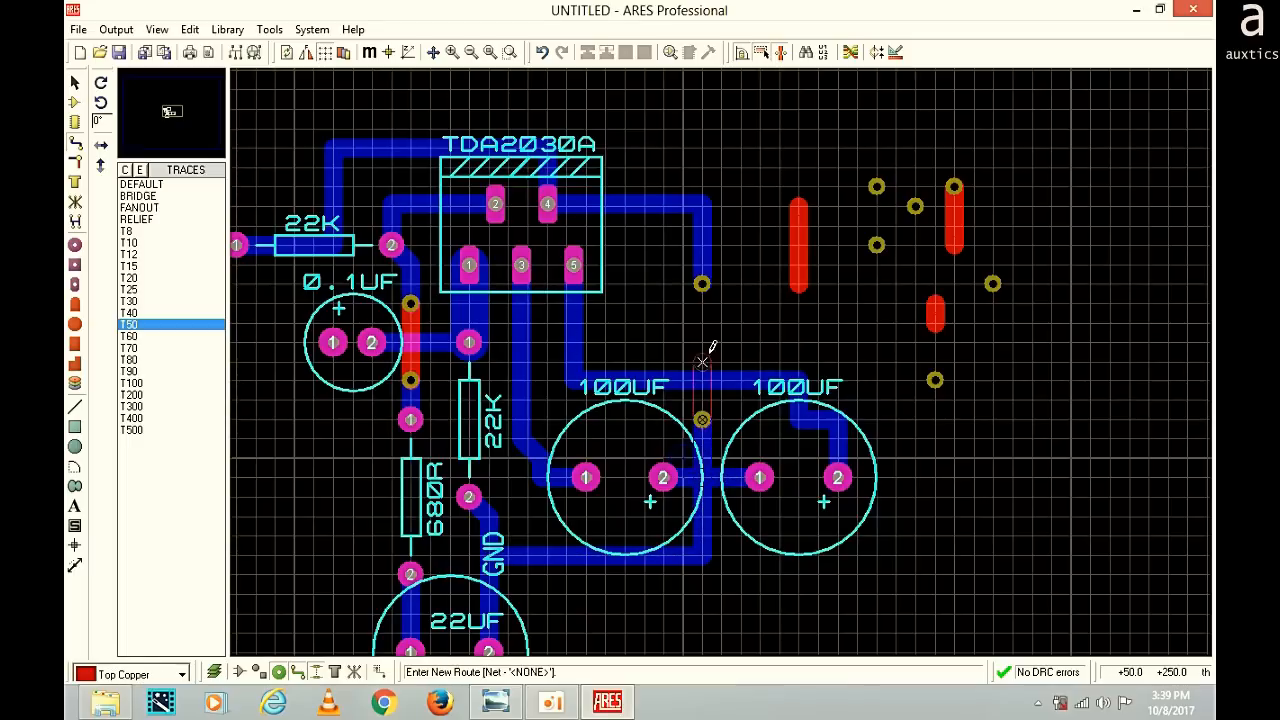
double_click(703, 341)
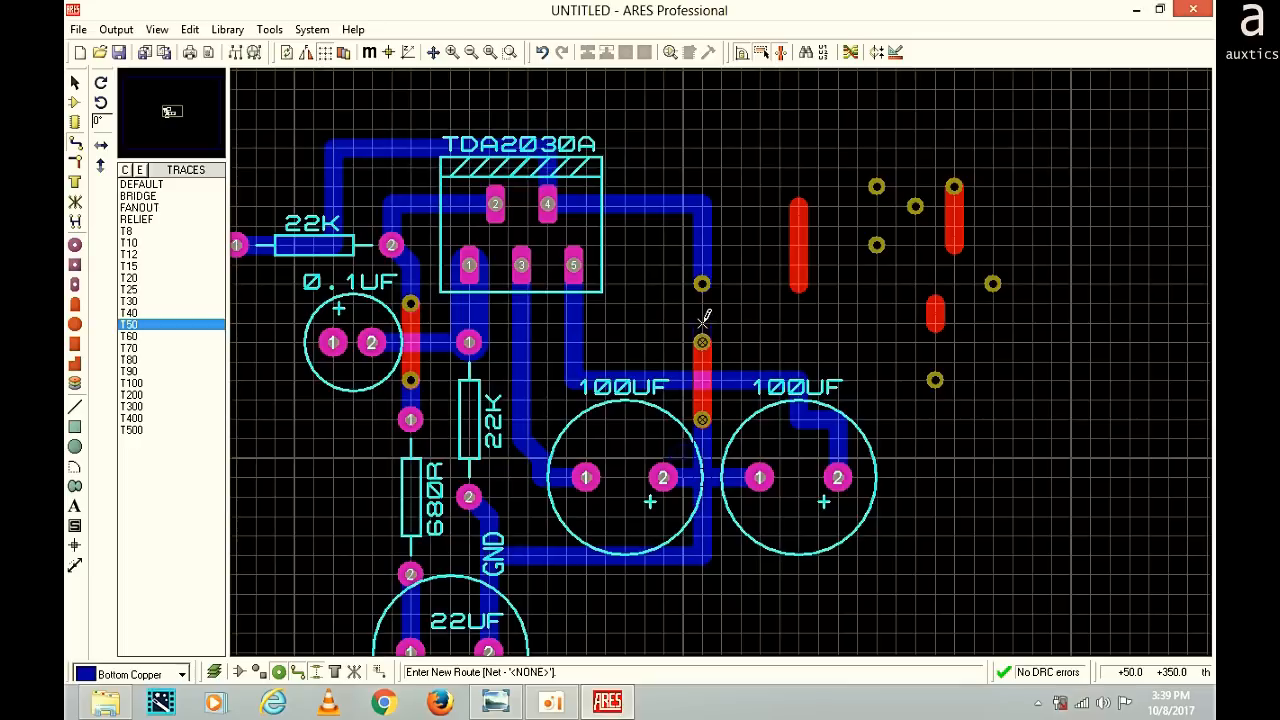
double_click(703, 304)
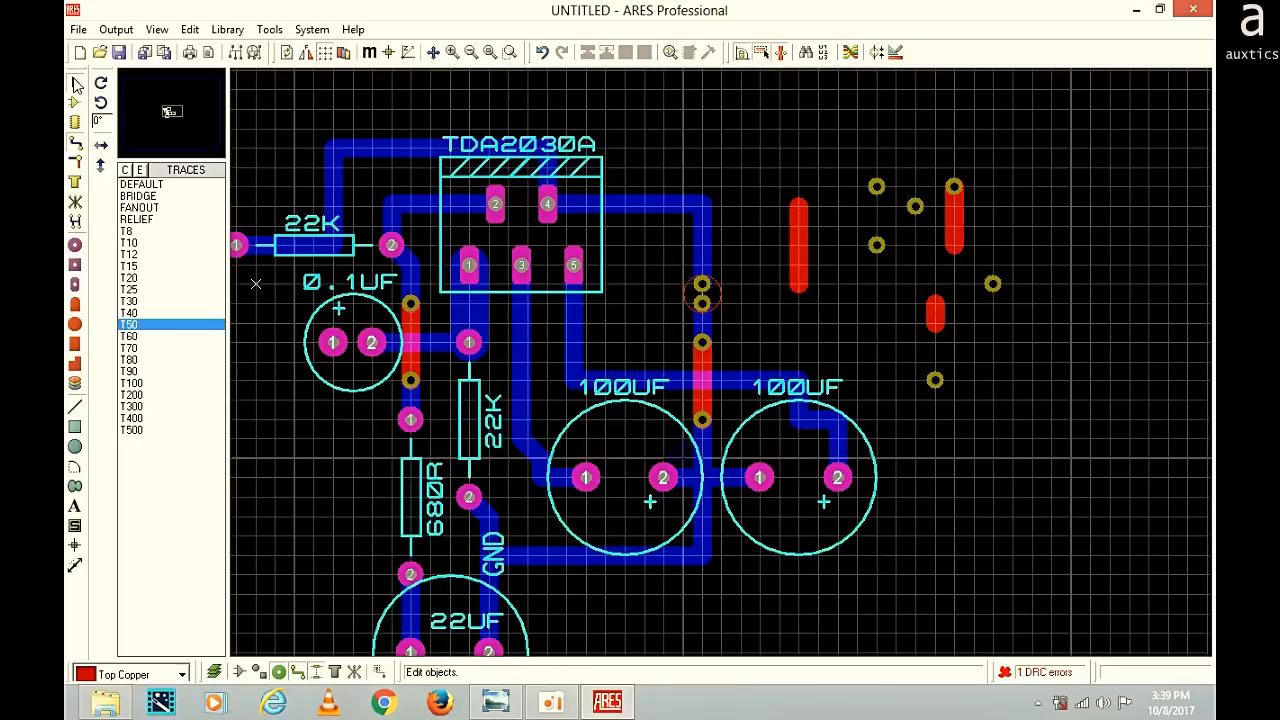
Move the via ending TDA2030A pin 4's trace up another grid step, away from the ground output via
left_click(78, 84)
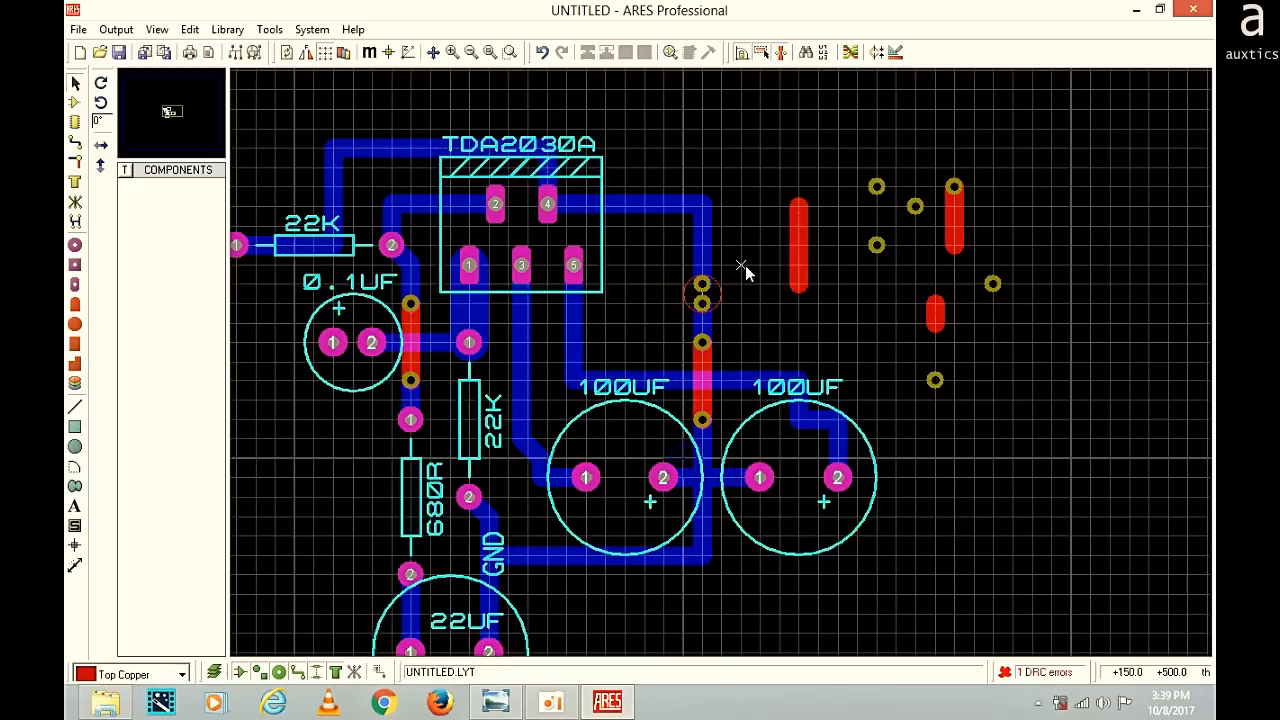
left_click(702, 285)
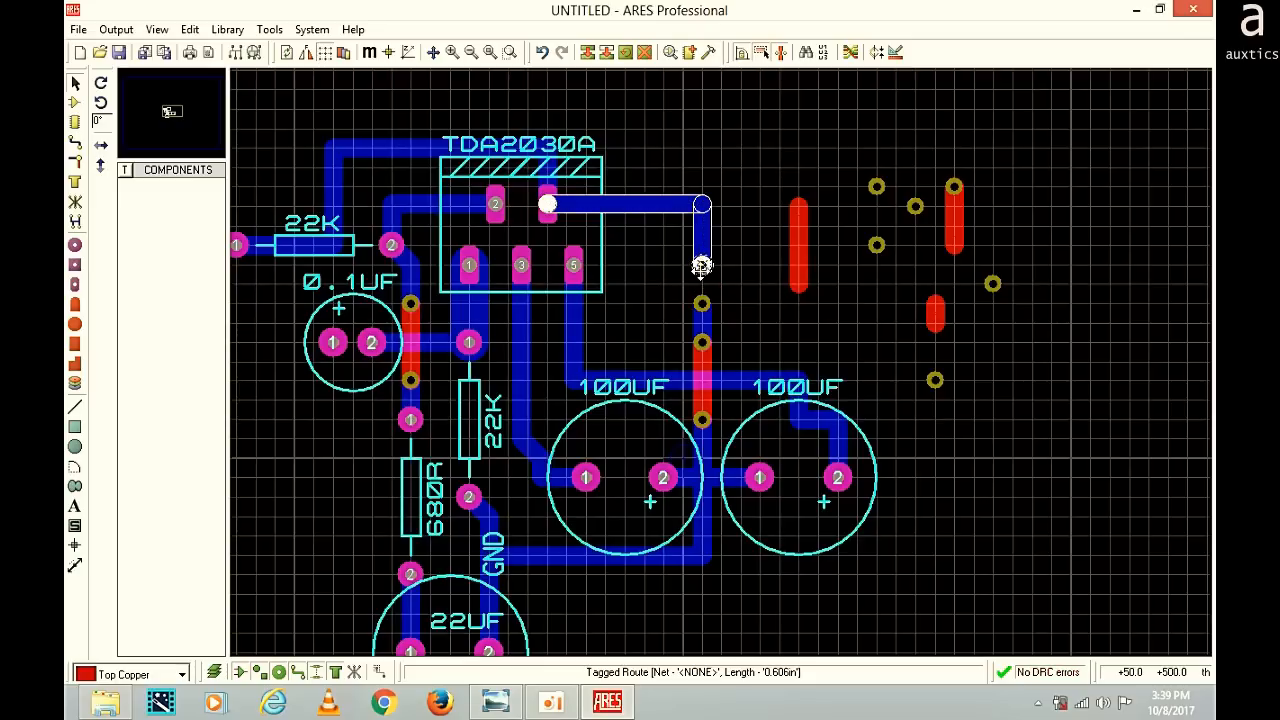
left_click(711, 277)
left_click(702, 305)
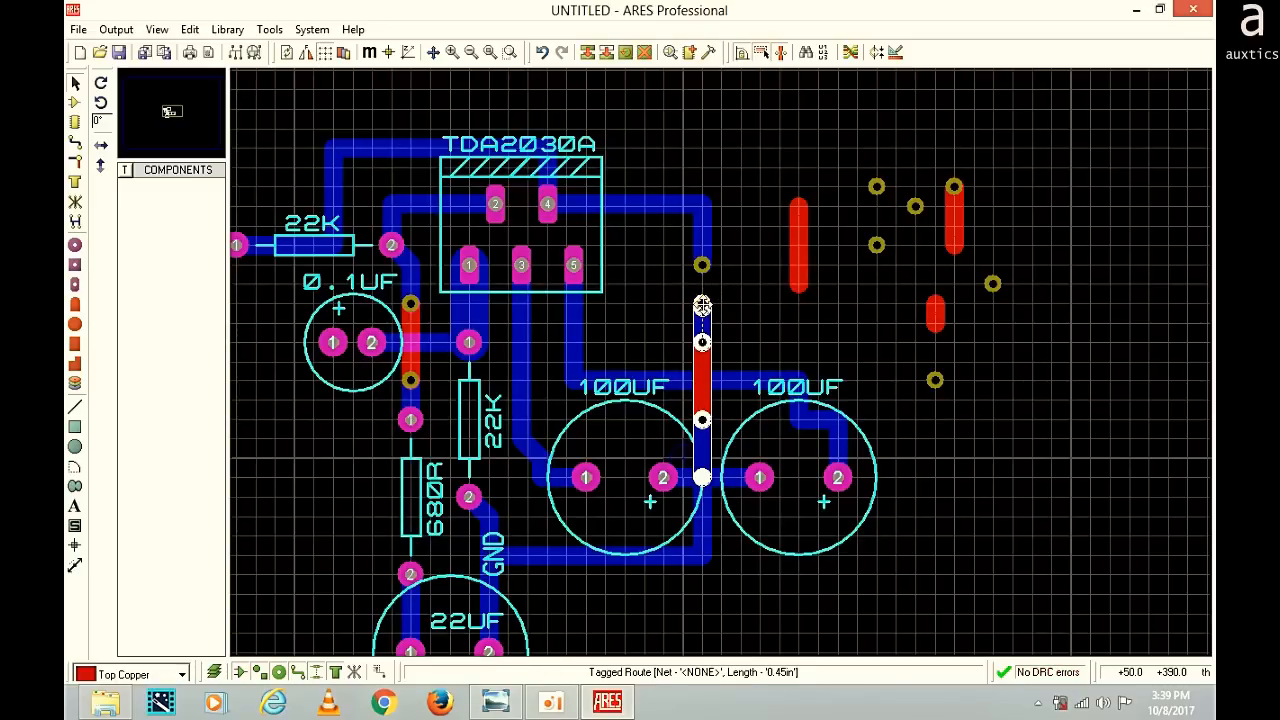
left_click(762, 330)
Delete all the loose vias and top-copper segments in the empty area beside the amplifier circuit
left_click_drag(781, 187, 991, 306)
key("Delete")
left_click_drag(878, 166, 1036, 440)
key("Delete")
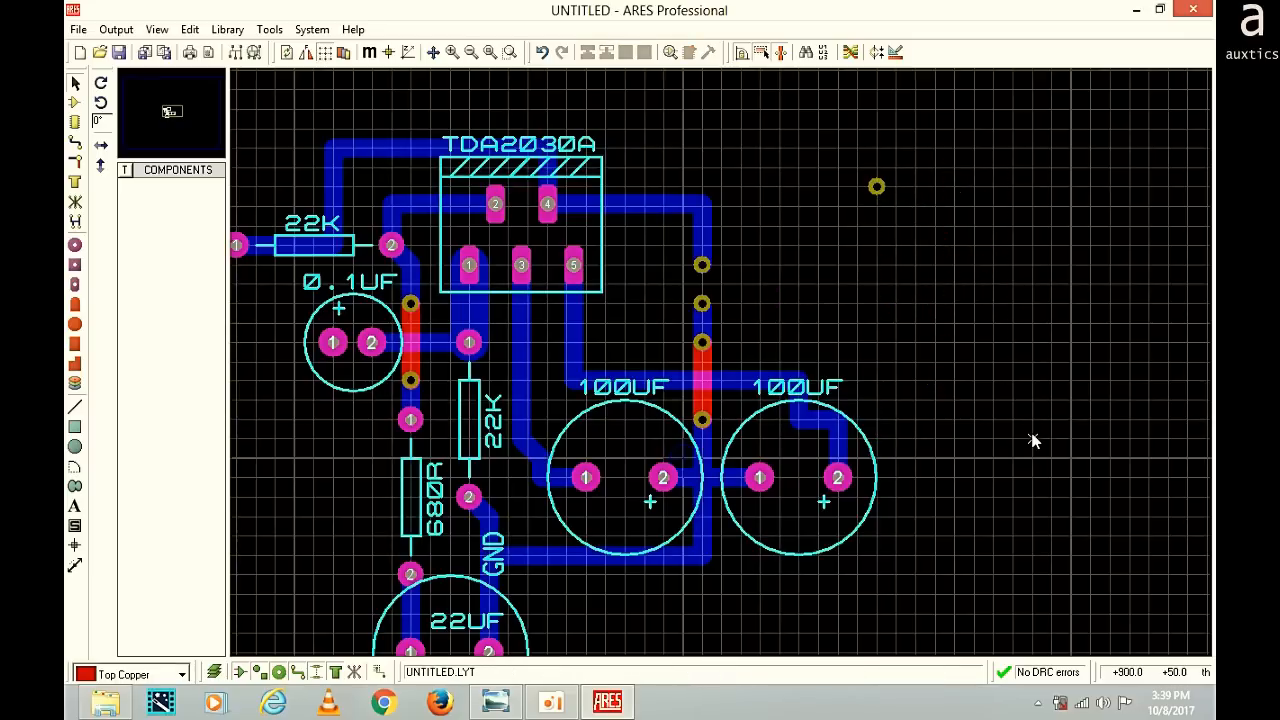
left_click_drag(838, 168, 913, 207)
key("Delete")
Add the top silk text OUTPUT beside the via ending TDA2030A pin 4's trace
left_click(75, 507)
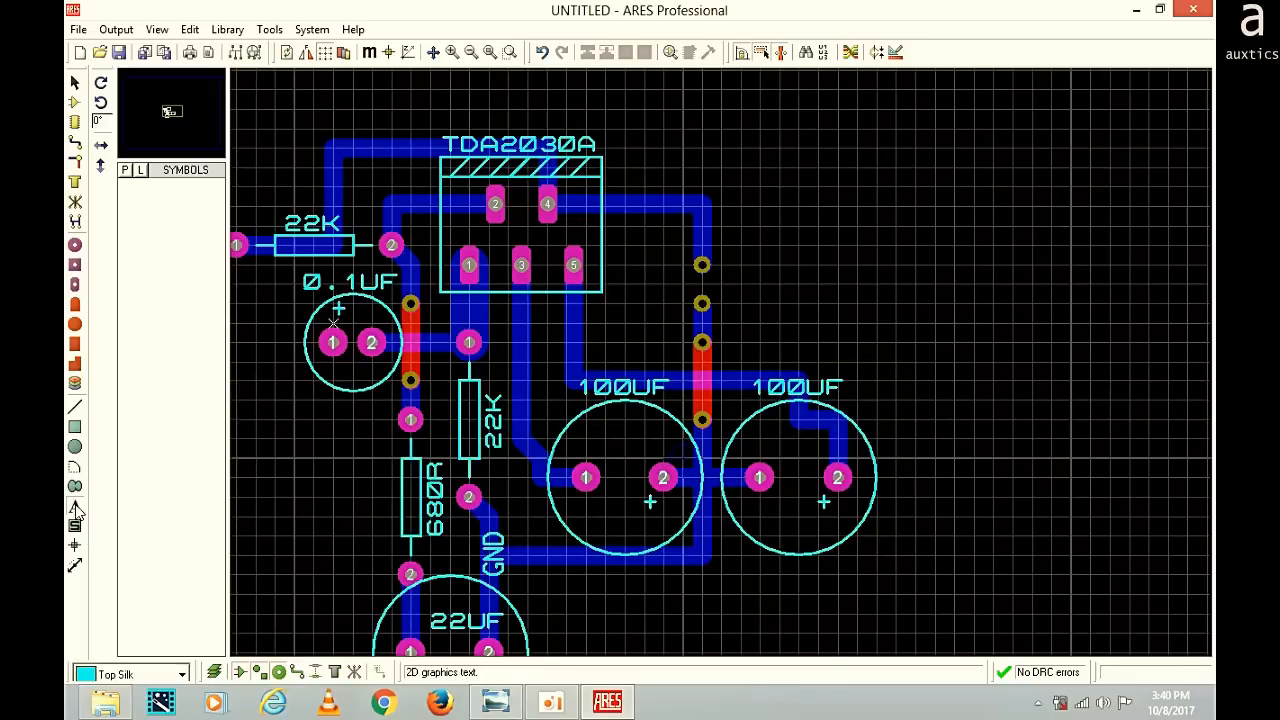
left_click(722, 283)
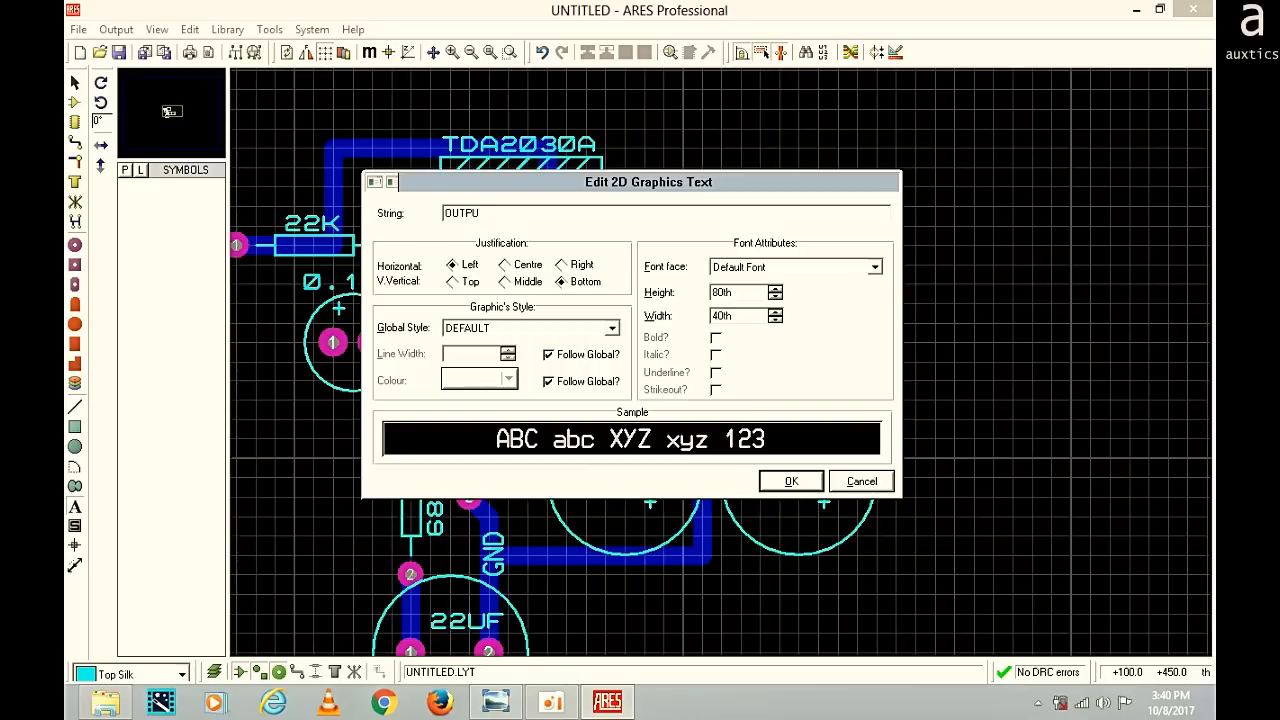
left_click(792, 482)
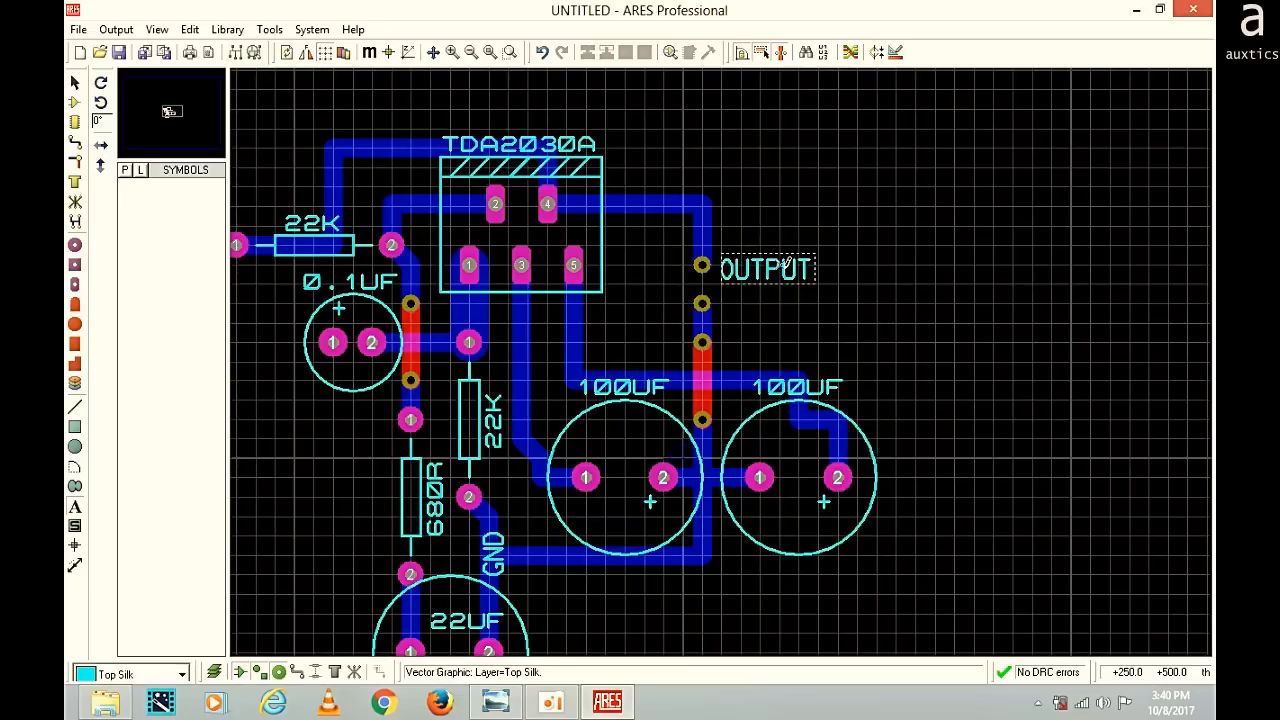
Switch to bottom copper with a loose via, delete that via, and route T50 from 0.1UF pin 1 down to an input via
scroll(741, 302, "down", 1)
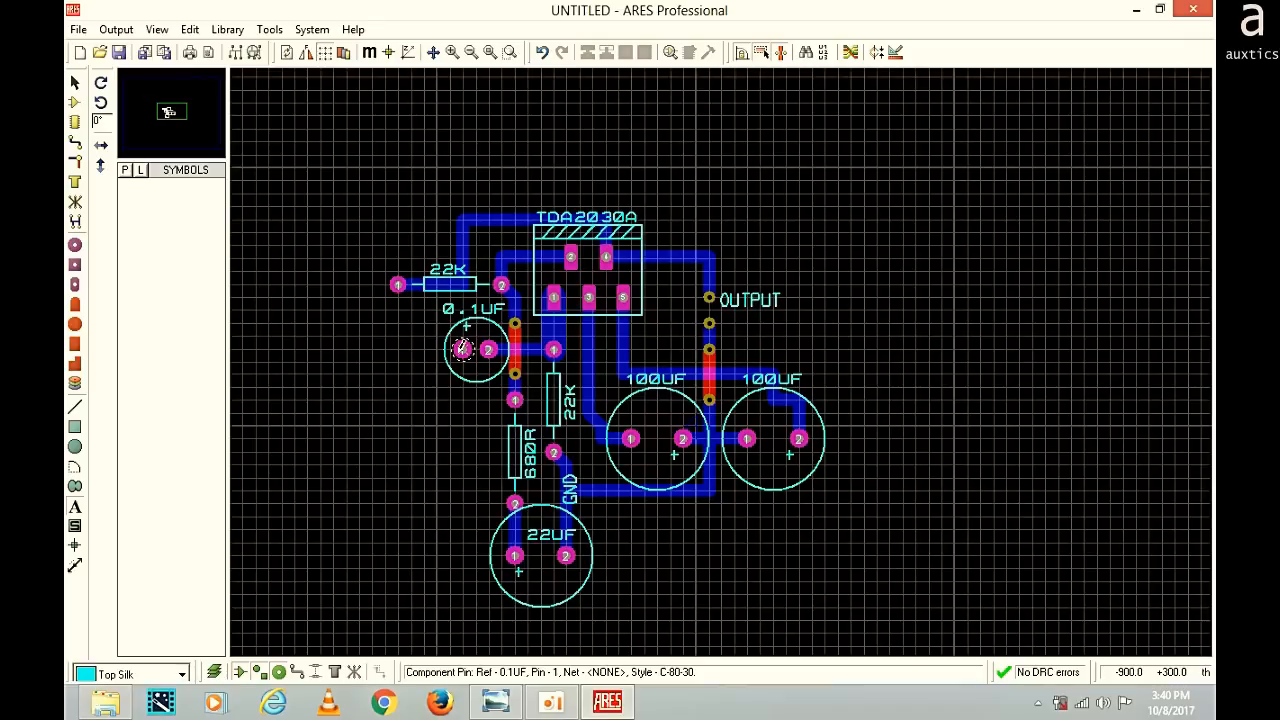
left_click(74, 141)
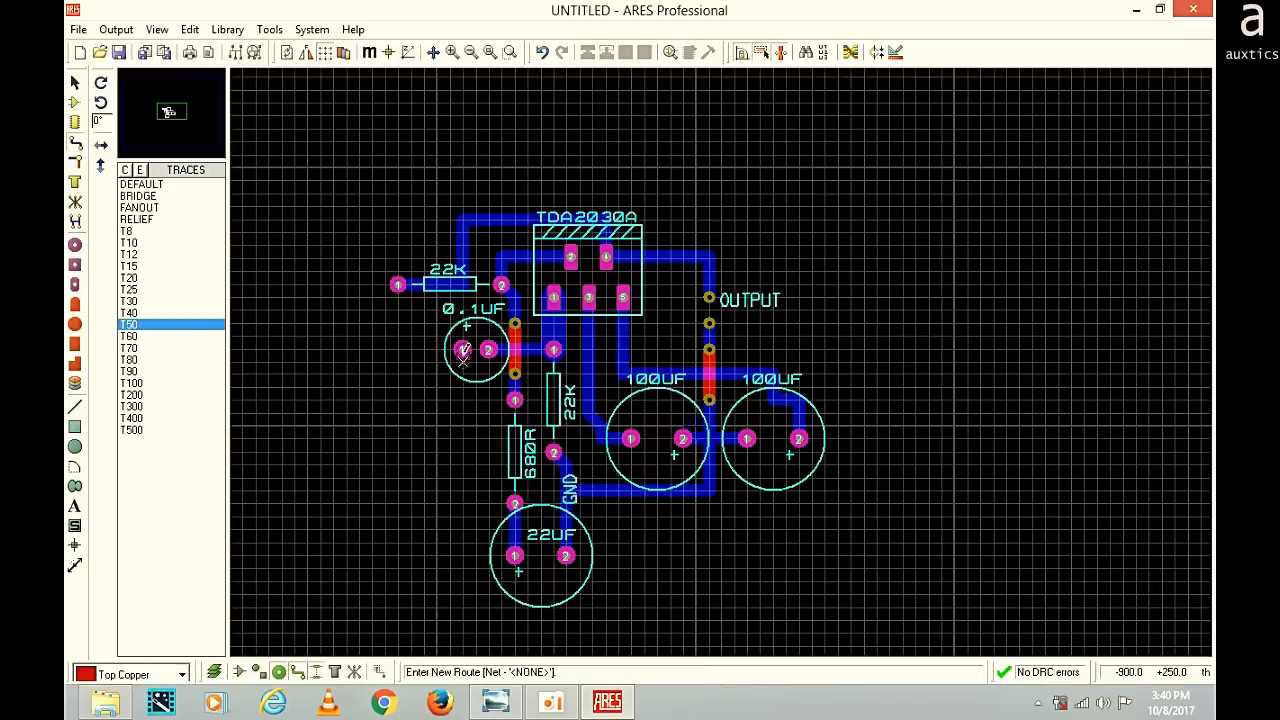
double_click(359, 309)
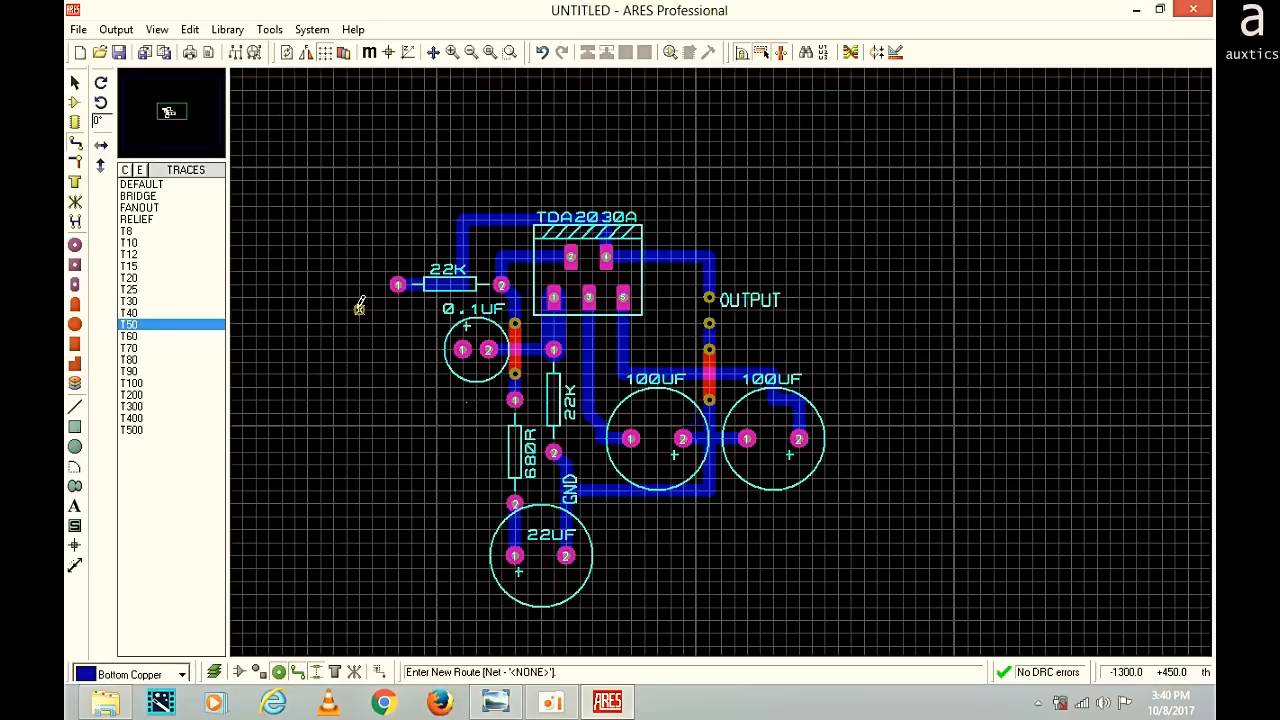
left_click_drag(320, 271, 372, 336)
key("Delete")
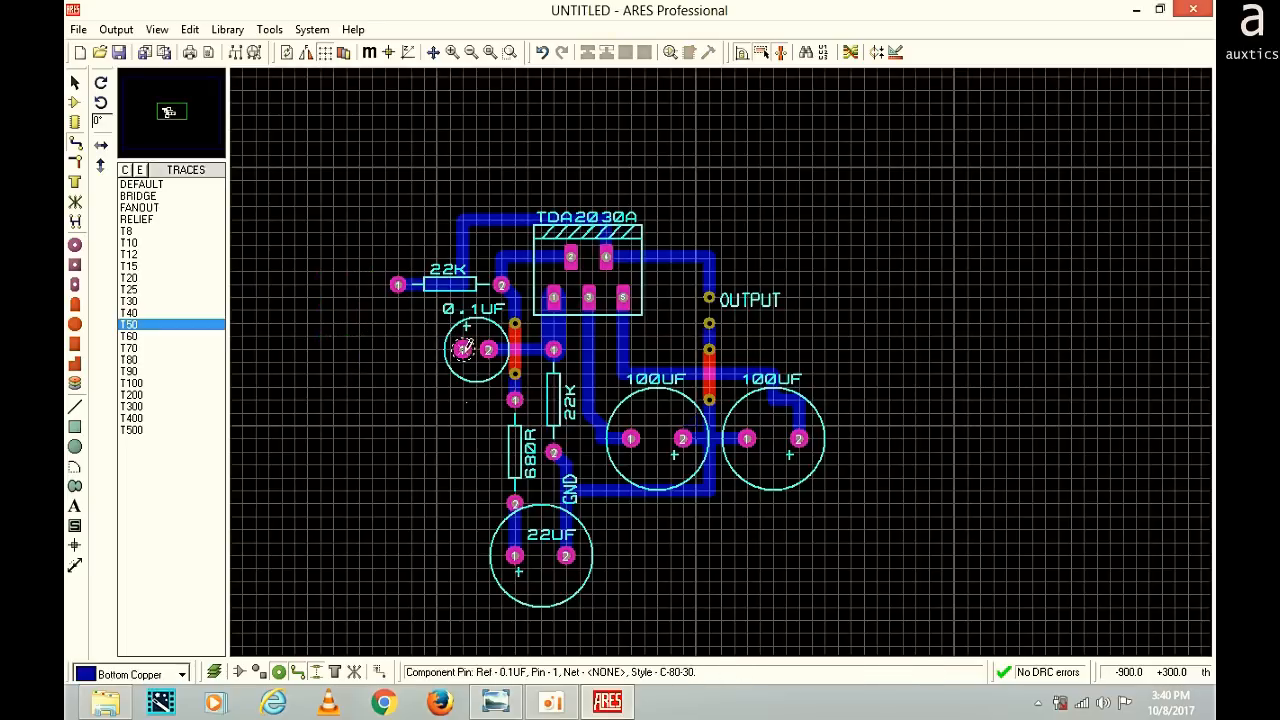
double_click(462, 413)
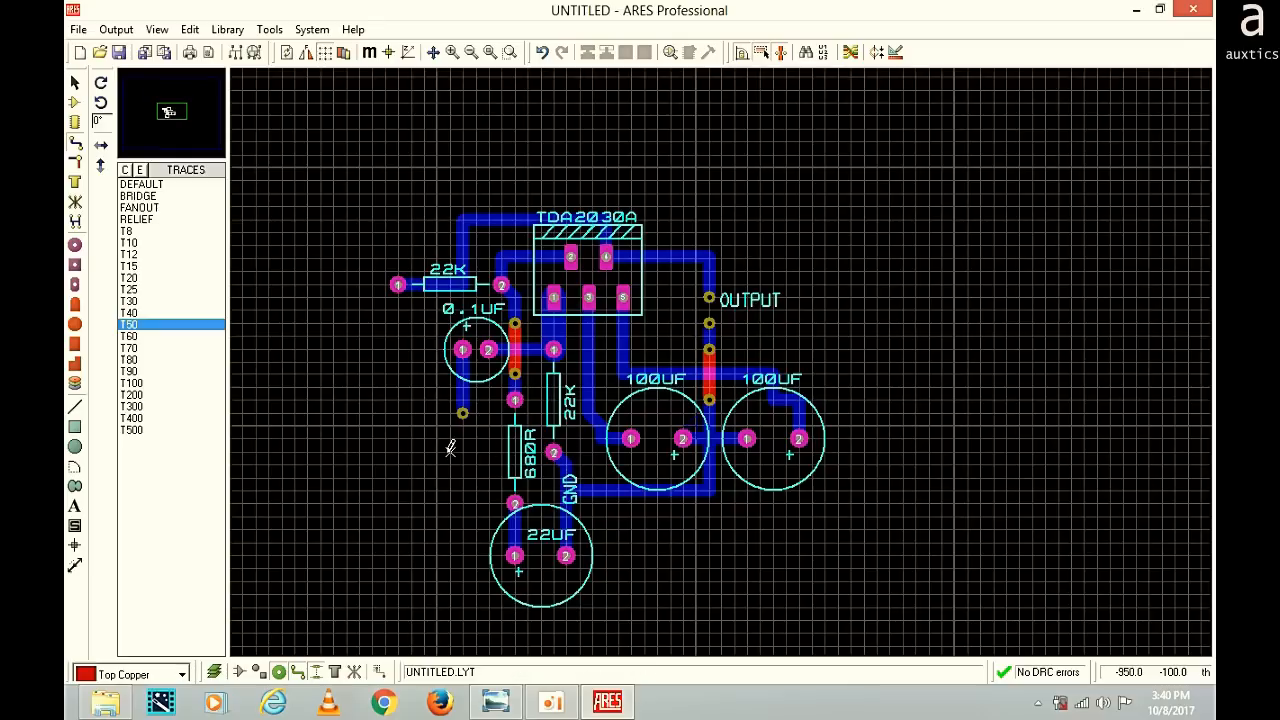
Route a bottom-copper T50 trace from the vertical 22K resistor's pin 2 to a ground via below the input via, removing the loose layer-switching via
left_click(554, 452)
right_click(466, 450)
double_click(333, 413)
right_click(334, 463)
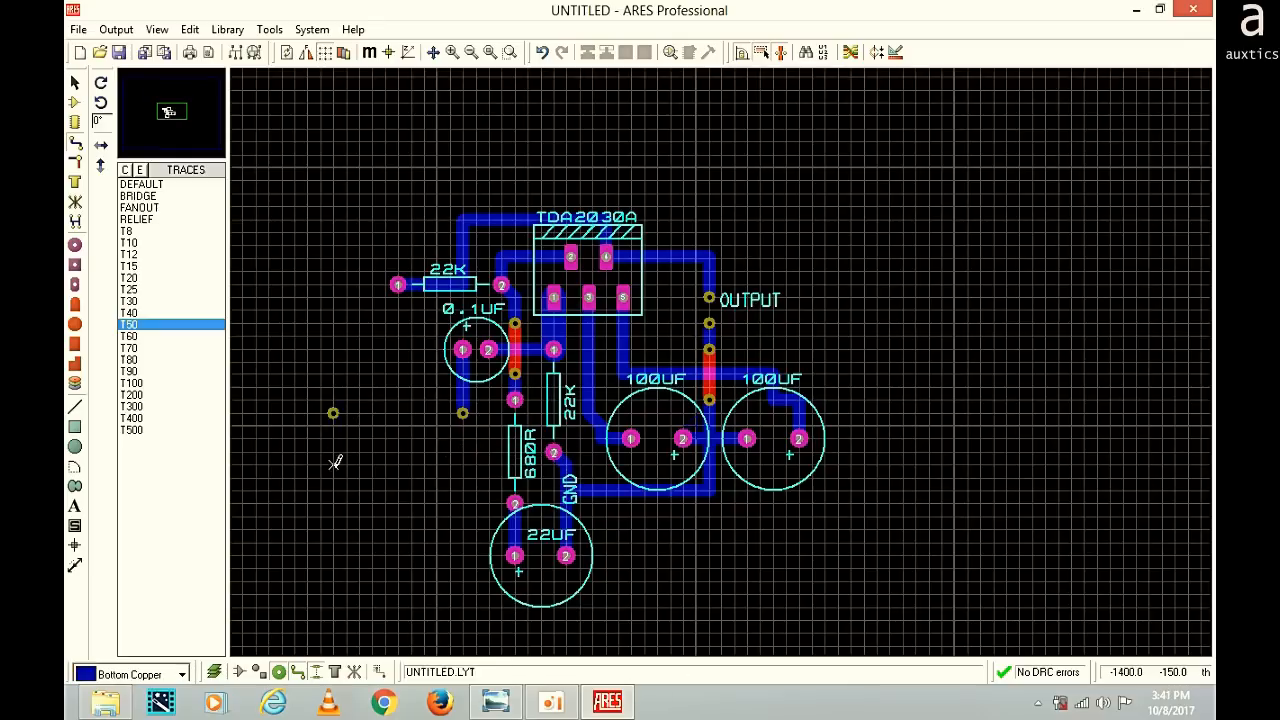
double_click(463, 452)
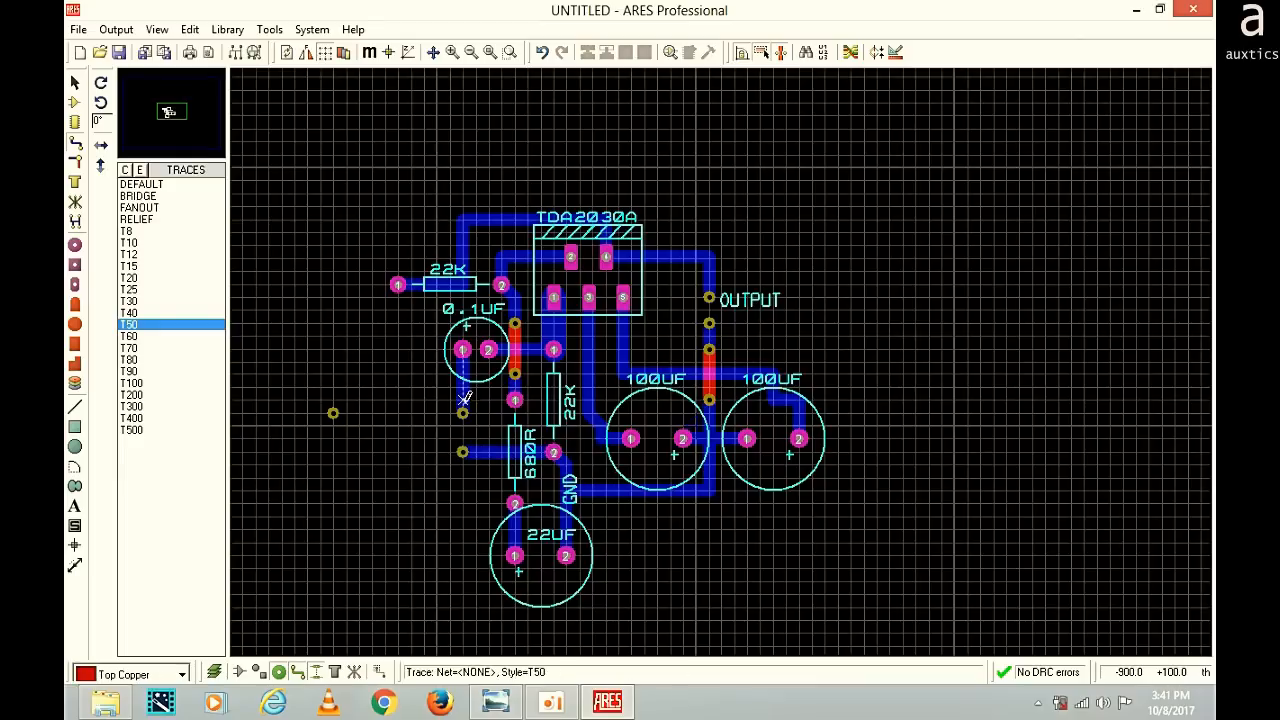
left_click_drag(306, 386, 346, 452)
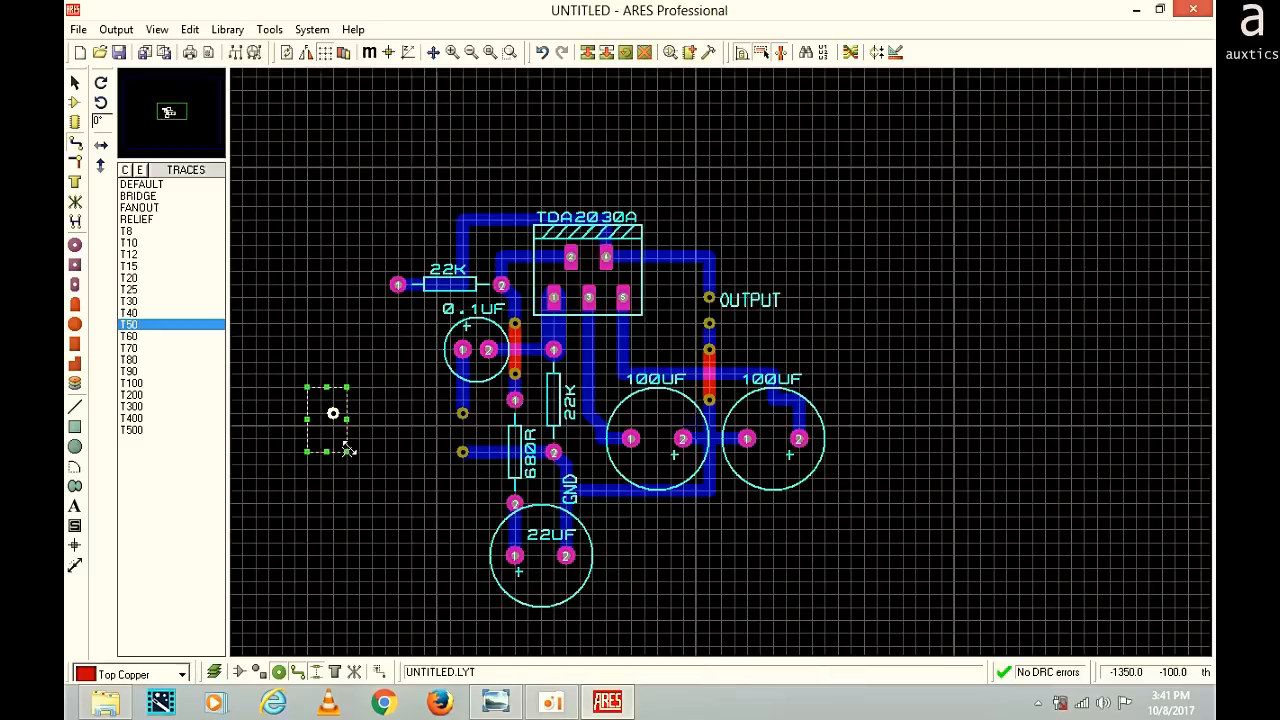
key("Delete")
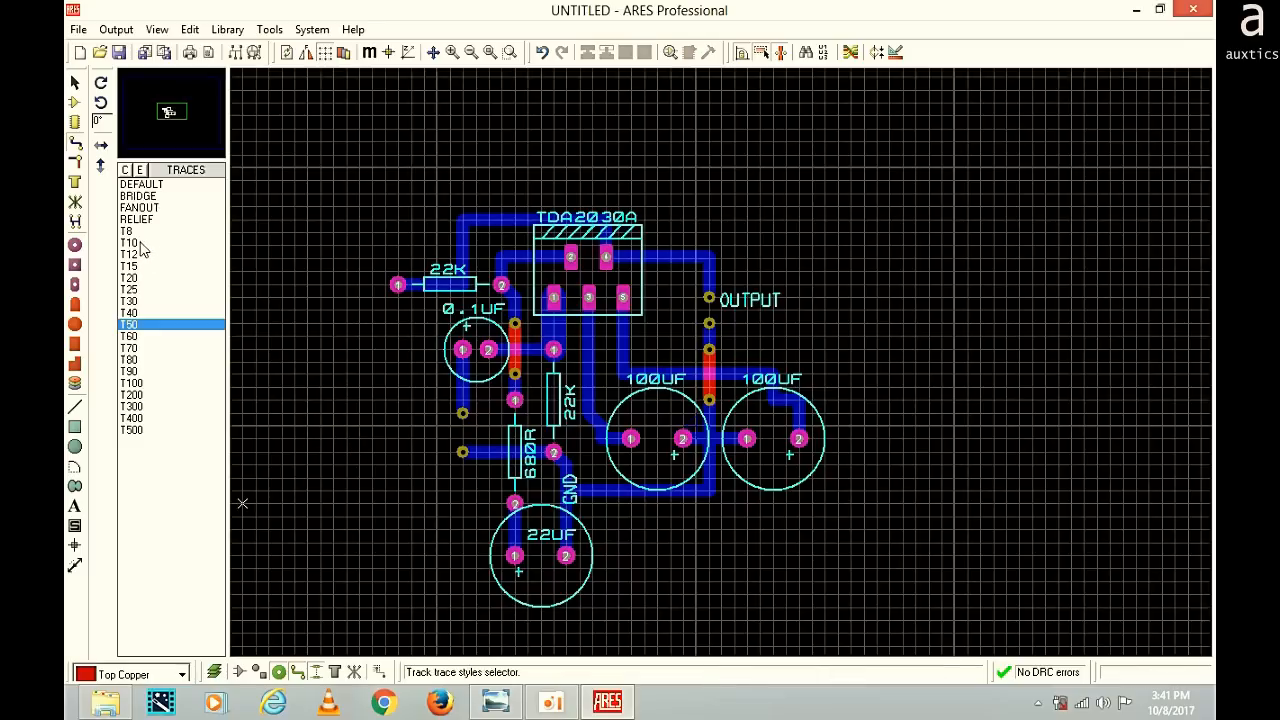
Add the top silk text INPUT beside the two input vias
left_click(74, 506)
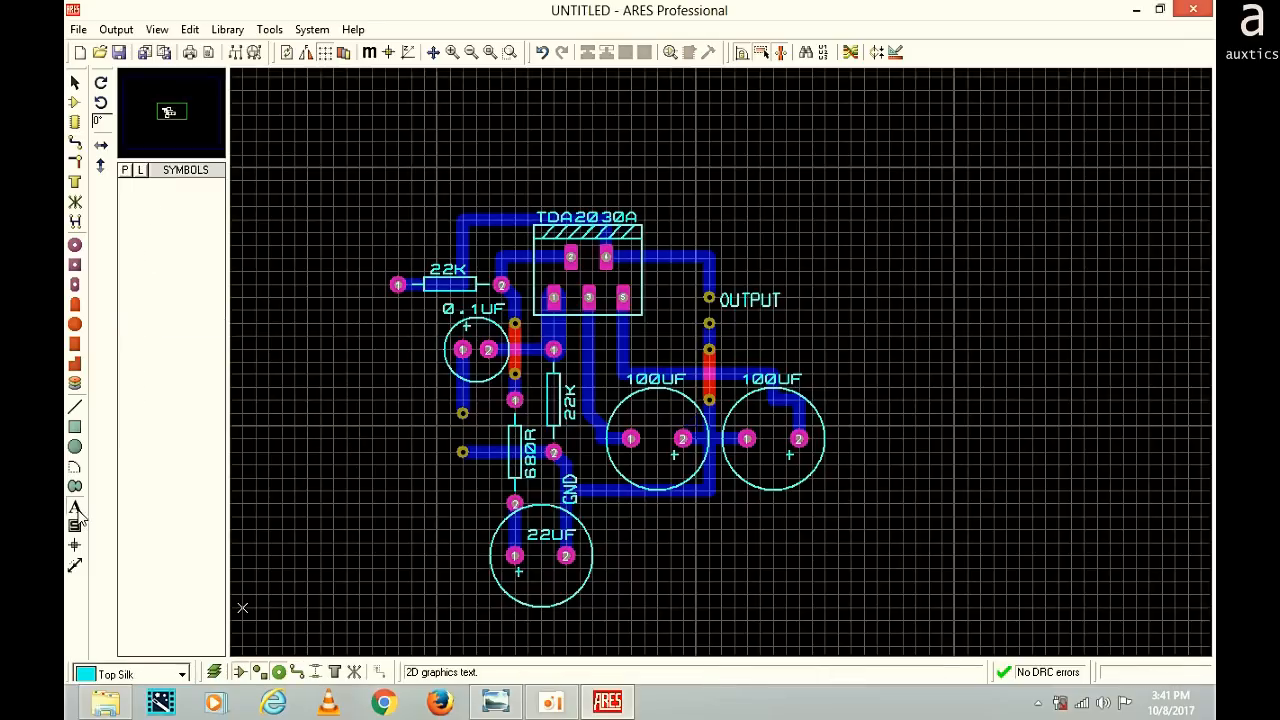
left_click(376, 440)
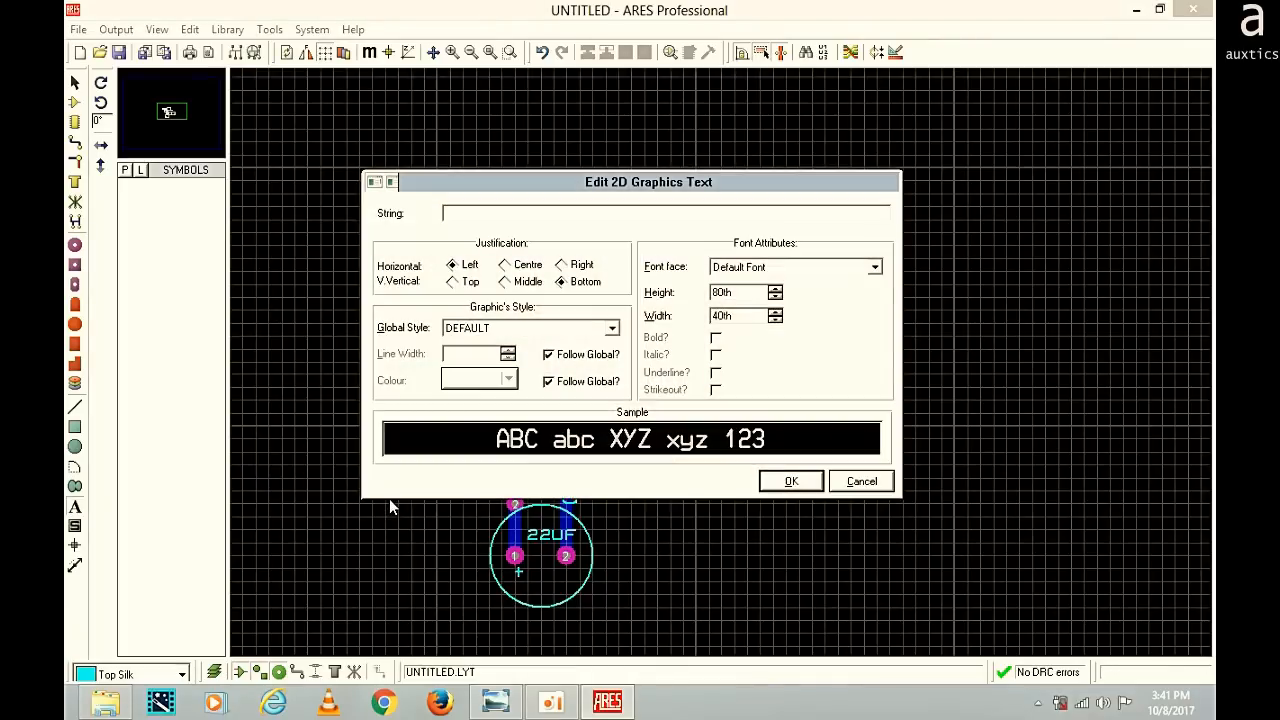
type("INPUT")
left_click(781, 481)
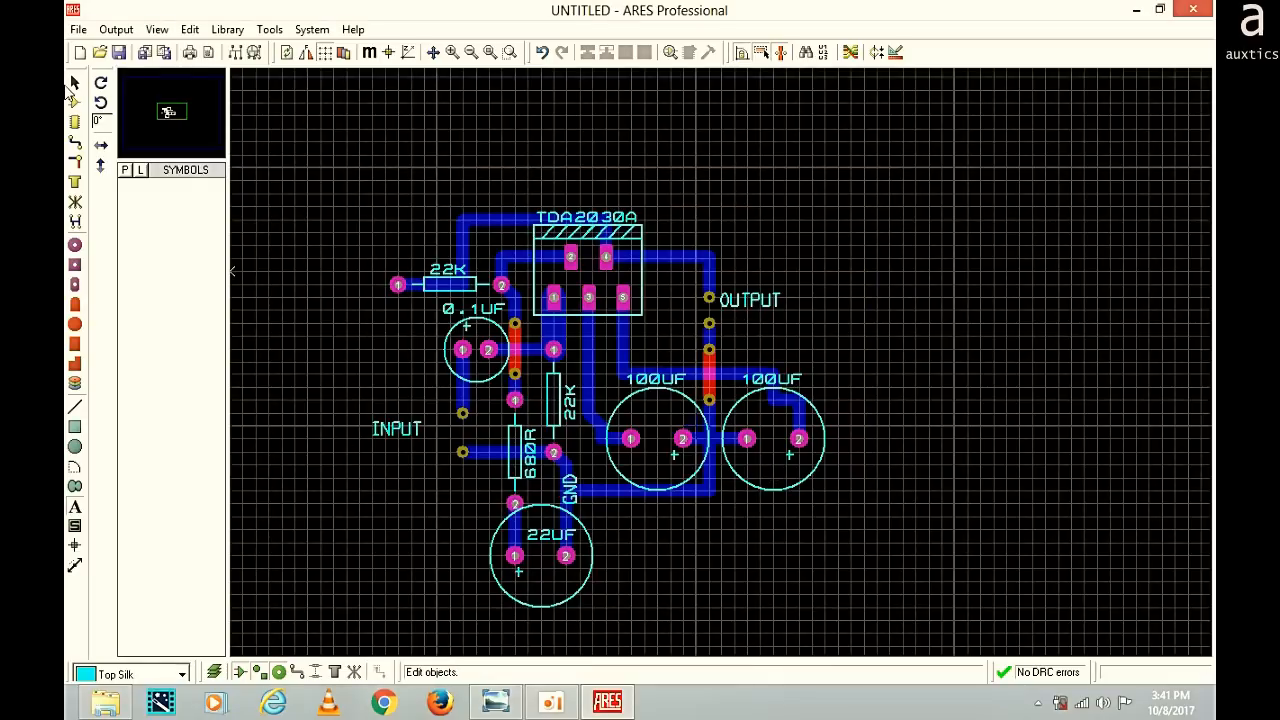
Rotate the INPUT label anti-clockwise and move it right next to the two input vias
left_click(75, 83)
left_click_drag(418, 440, 444, 442)
right_click(459, 426)
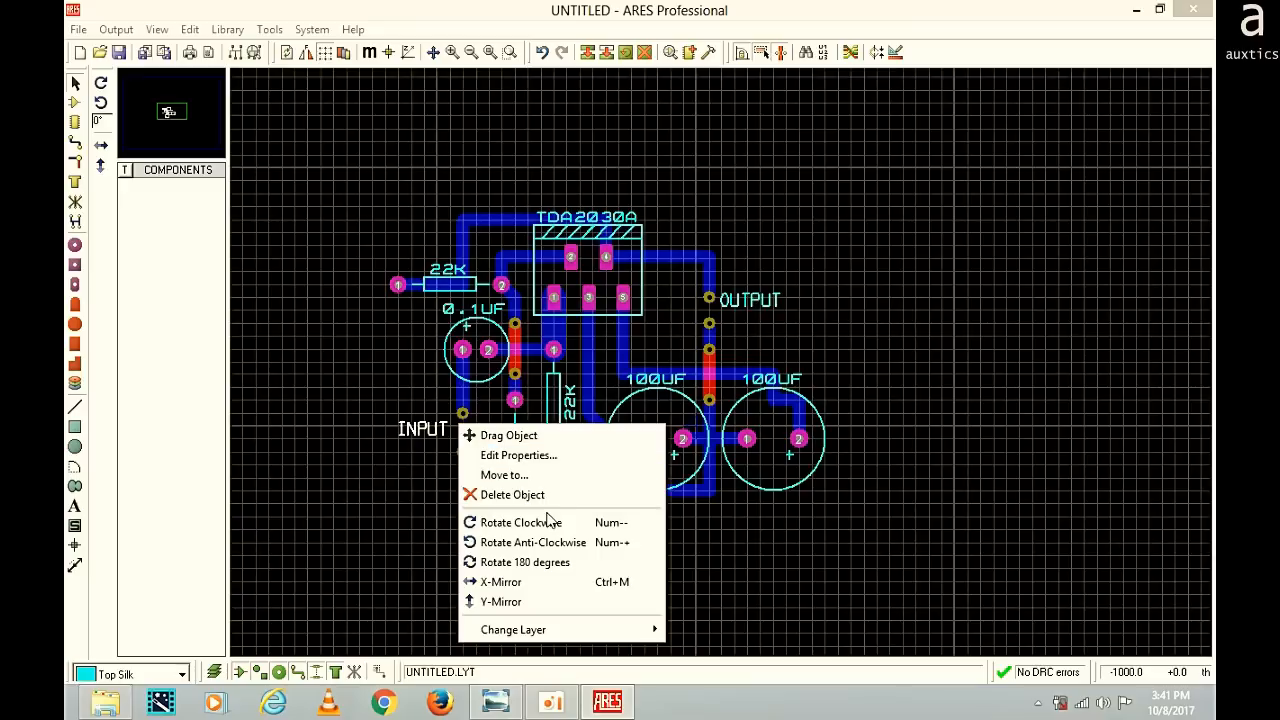
left_click(548, 542)
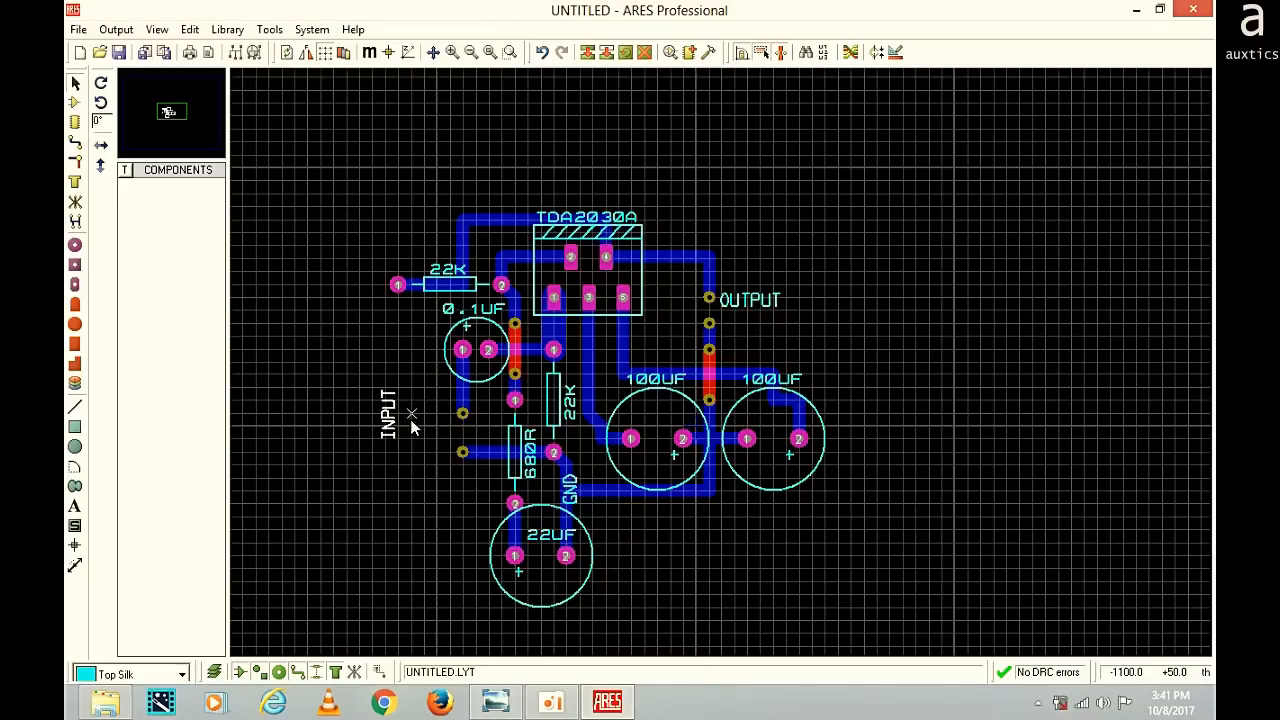
left_click_drag(413, 428, 462, 443)
Rotate the OUTPUT label clockwise and place it alongside the two output vias
right_click(770, 294)
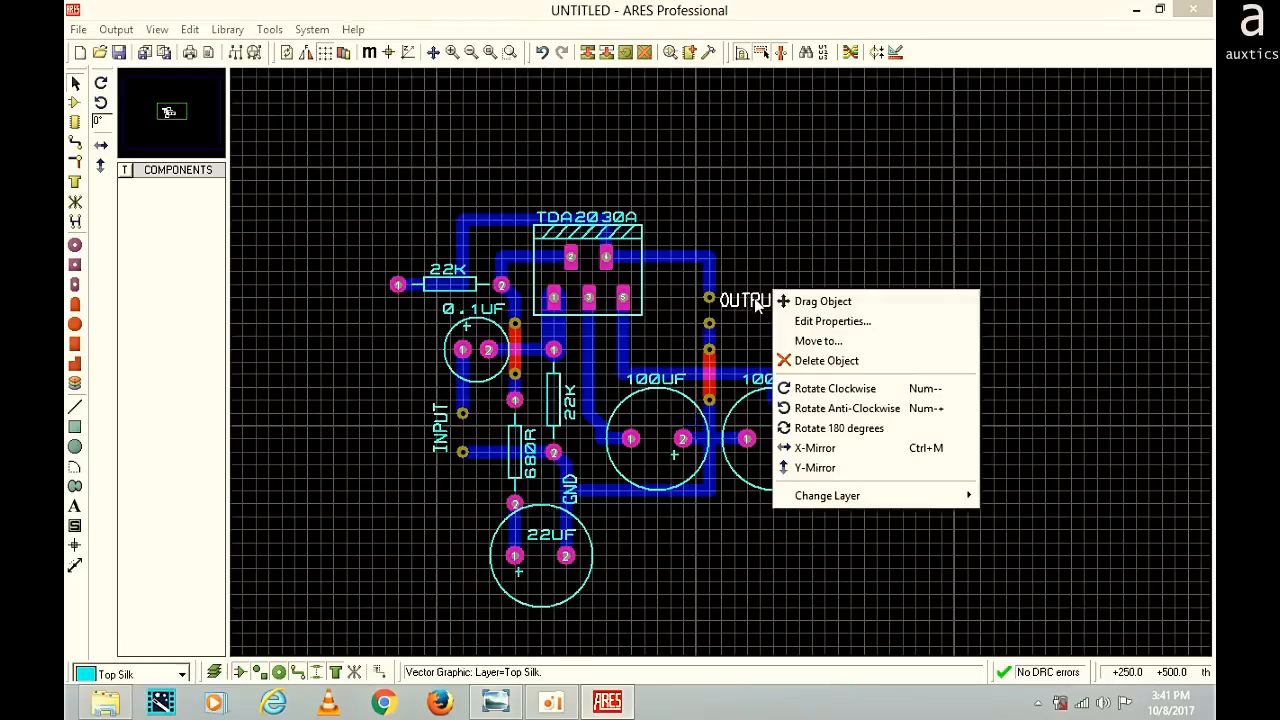
left_click(862, 393)
left_click_drag(751, 340, 738, 320)
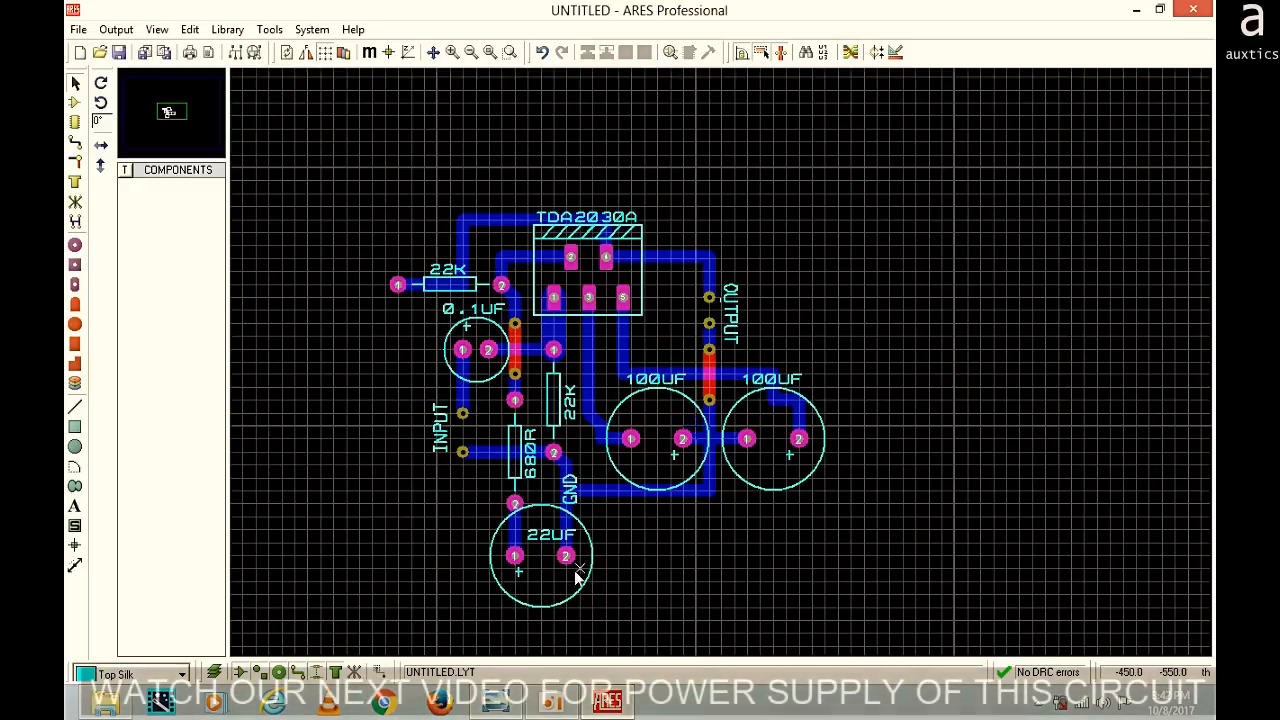
View the tda2030 schematic in Windows Photo Viewer and return to the ARES layout
left_click(495, 700)
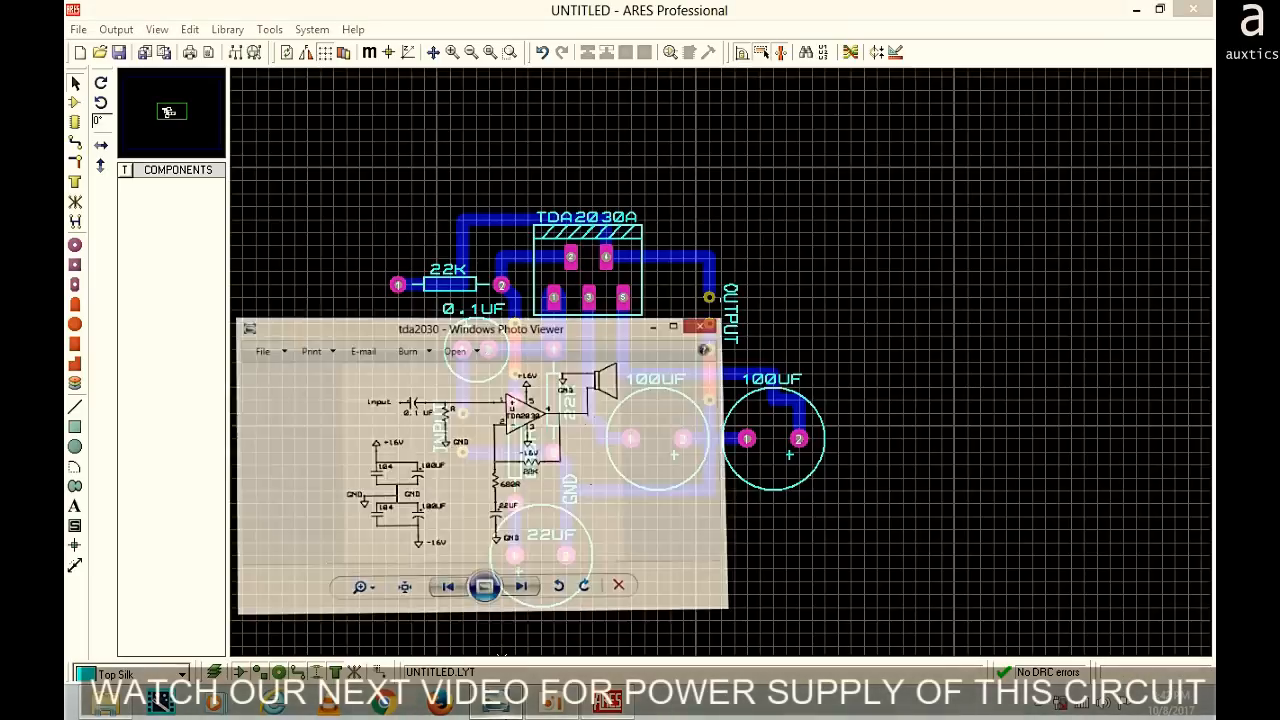
left_click(697, 261)
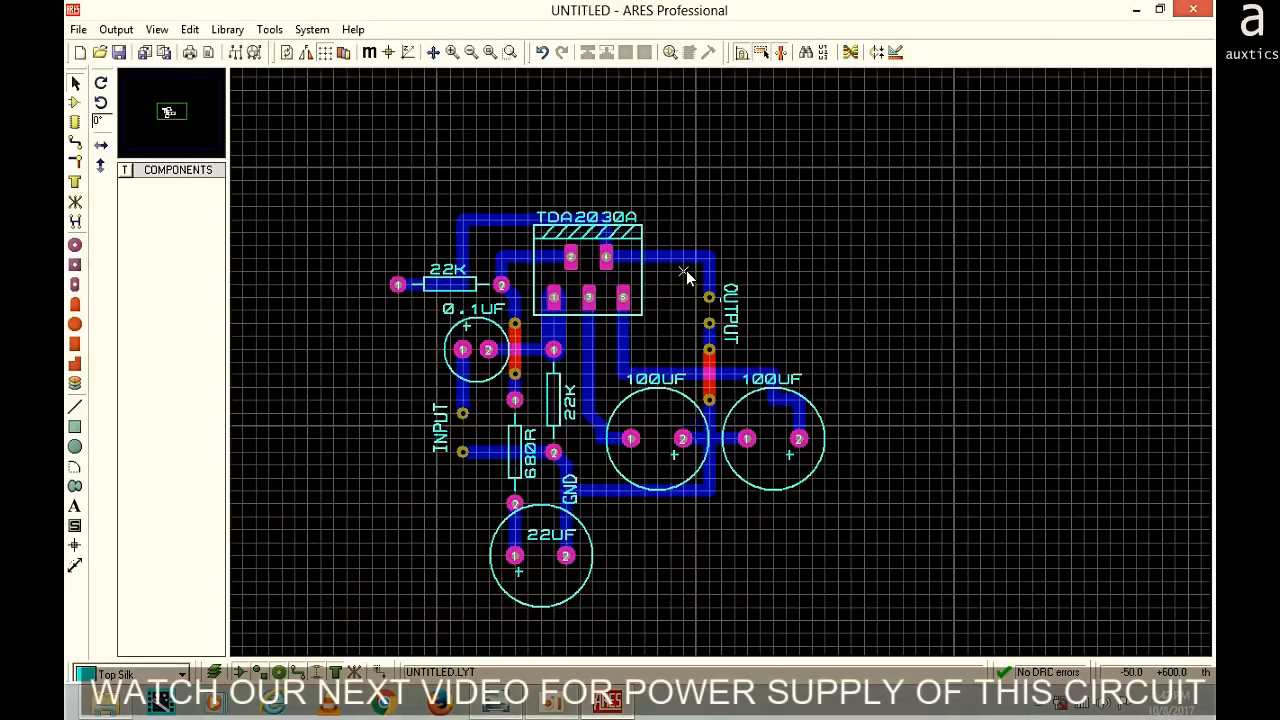